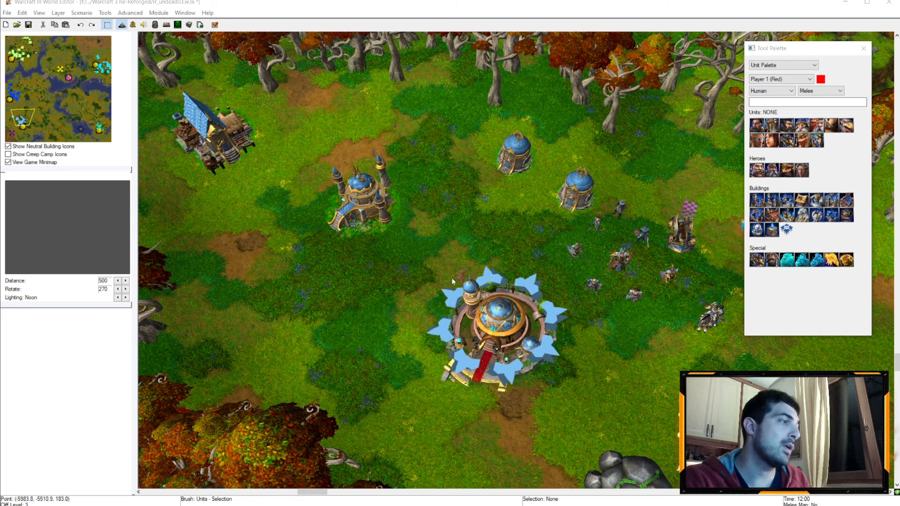
Survey the light-blue and blue elven bases on the map and locate the Thasalah folder among the Human building folders in File Explorer
right_drag(395, 241, 360, 217)
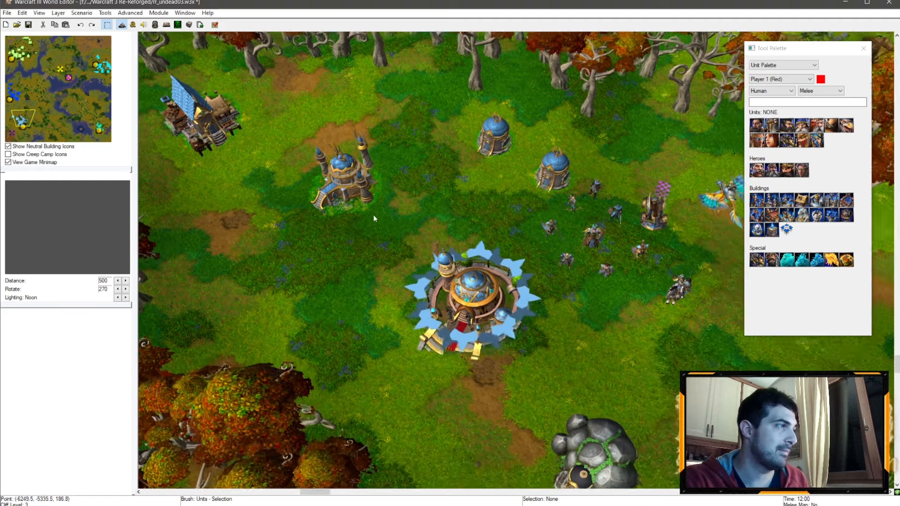
right_drag(322, 292, 297, 254)
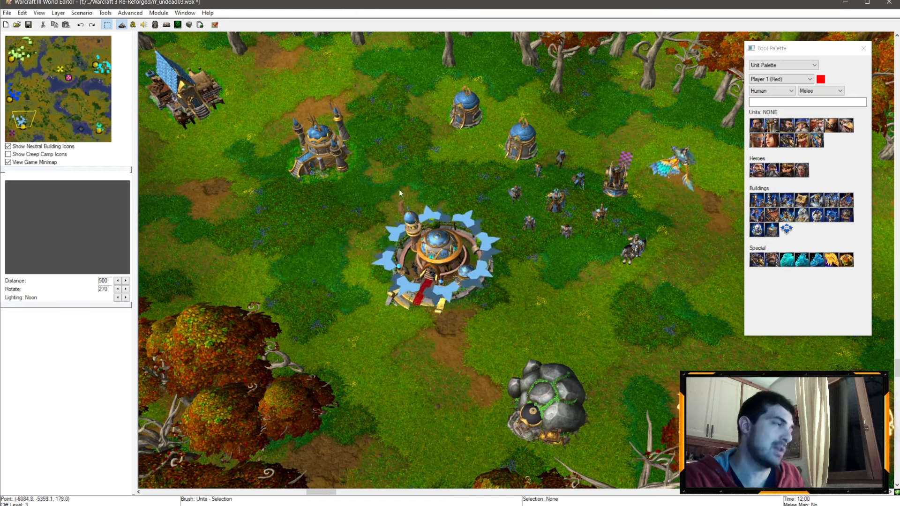
right_drag(499, 187, 505, 261)
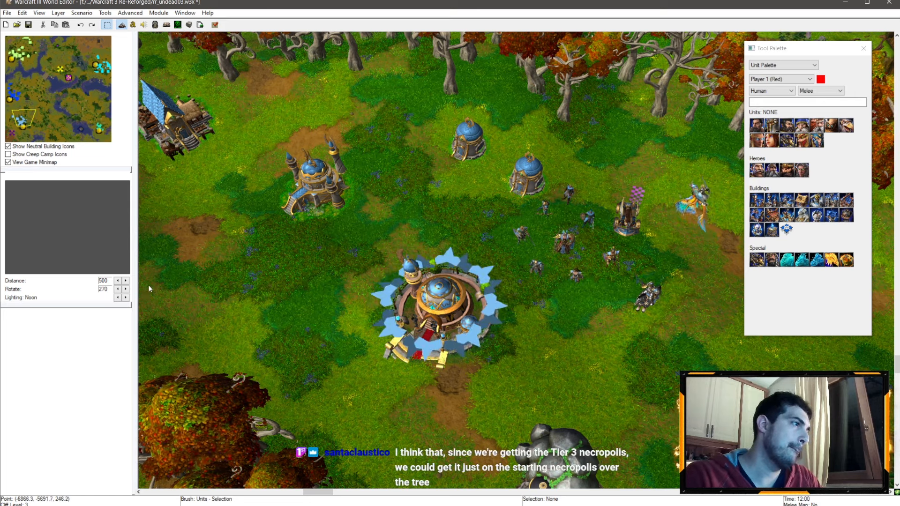
right_drag(349, 301, 349, 238)
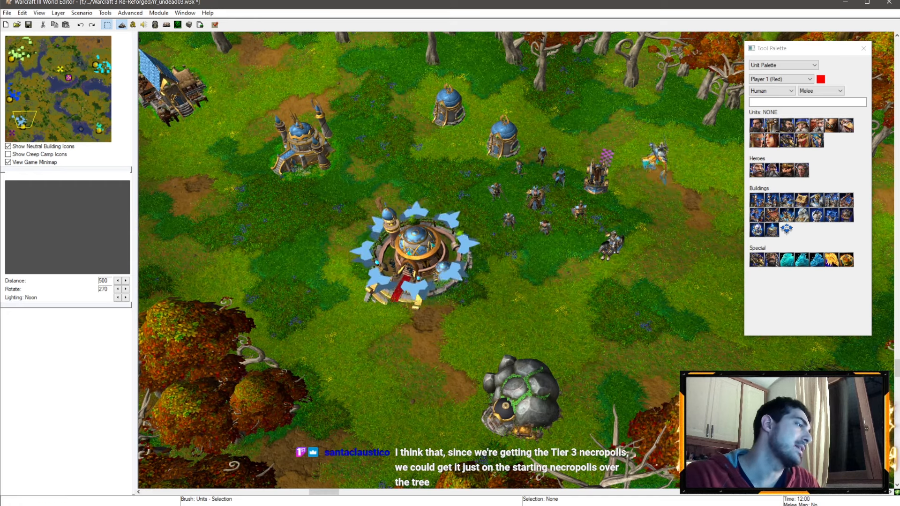
key(alt+Tab)
click(200, 417)
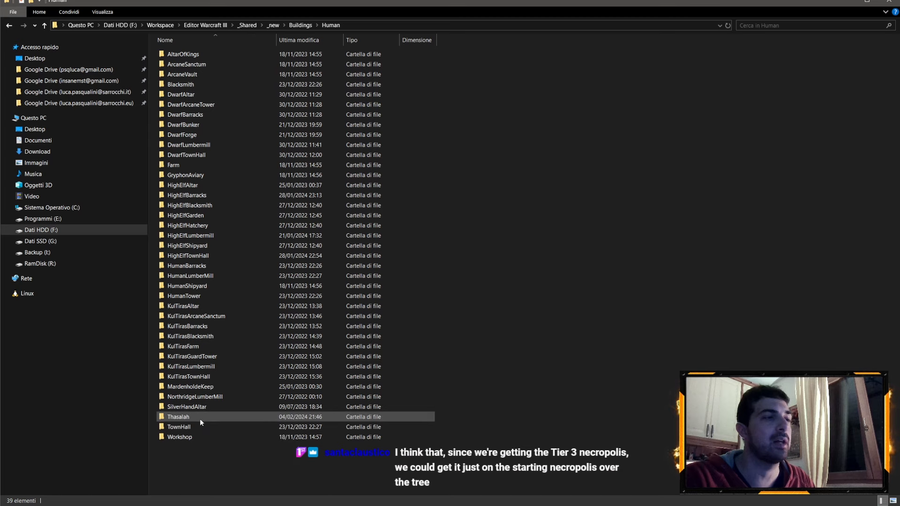
click(841, 4)
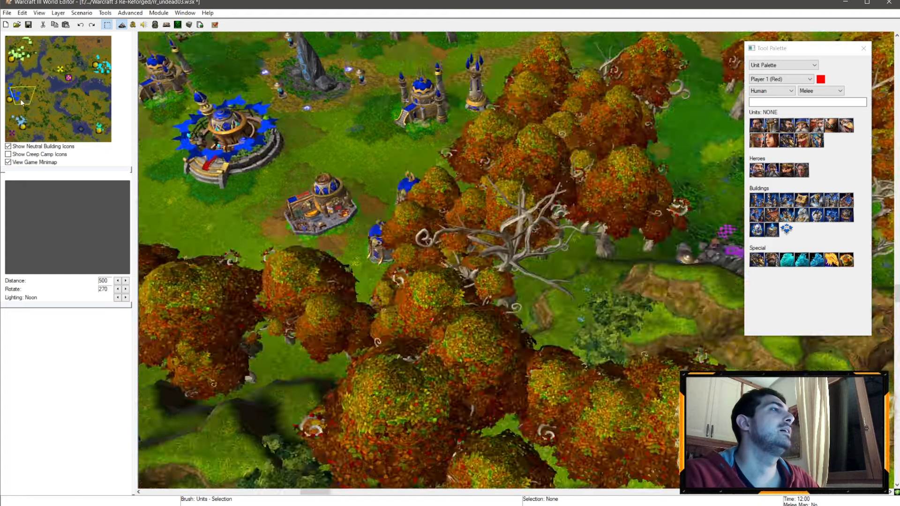
drag(20, 101, 16, 94)
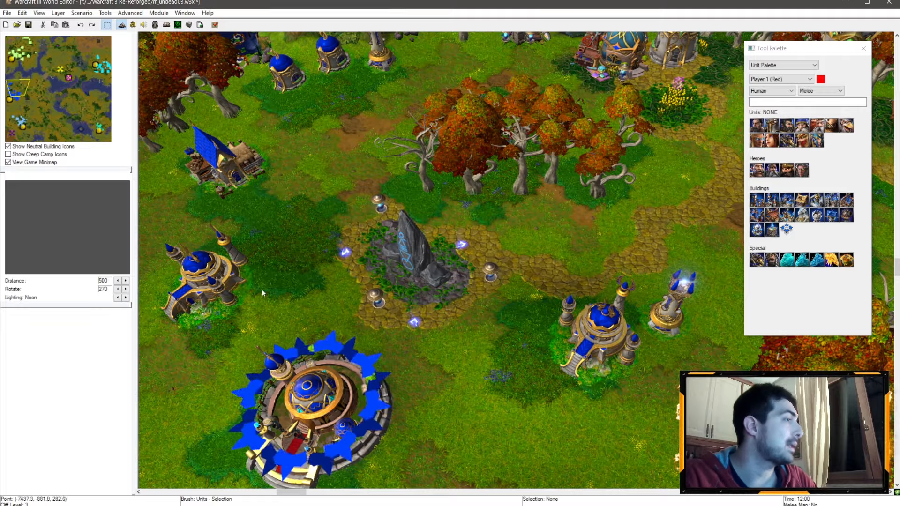
drag(96, 71, 26, 123)
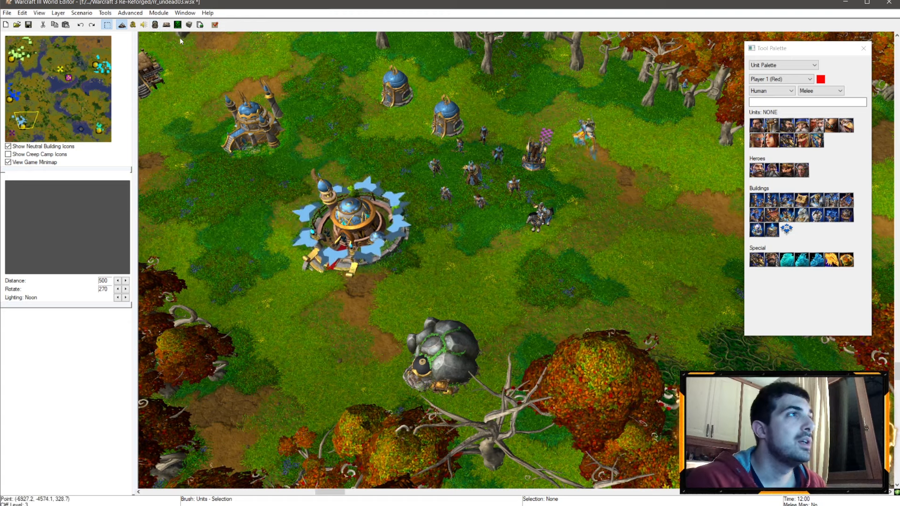
Move the light-blue elven troops, ballista and dragonhawk rider northeast, away from the villa, leaving the elven house in place
key(ctrl+shift+c)
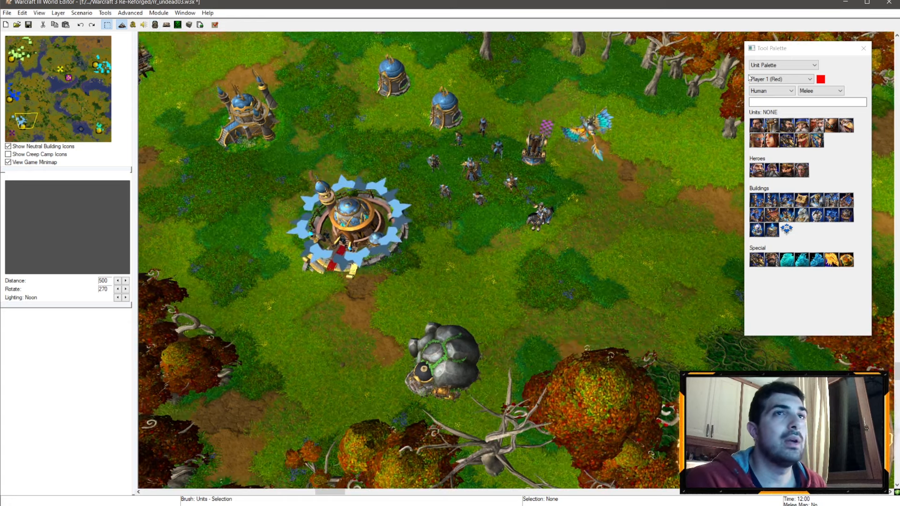
scroll(564, 198, up, 3)
drag(638, 368, 330, 141)
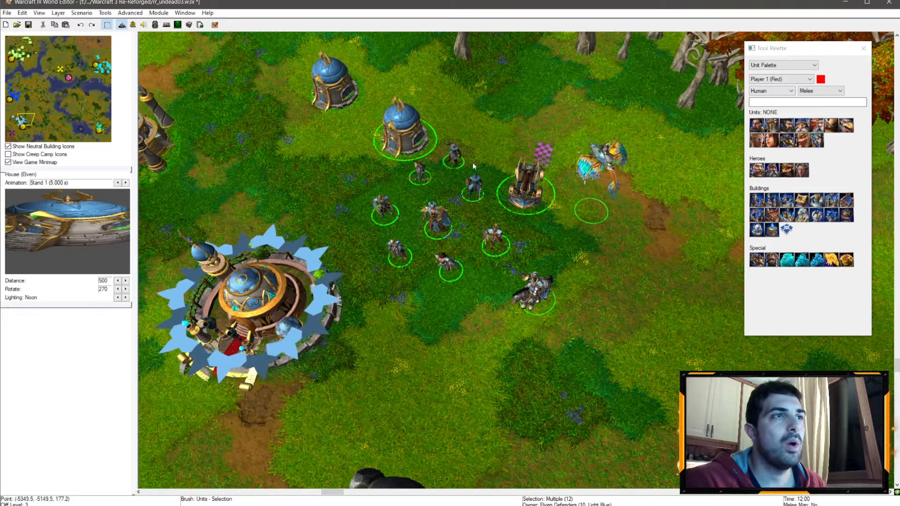
shift+click(407, 145)
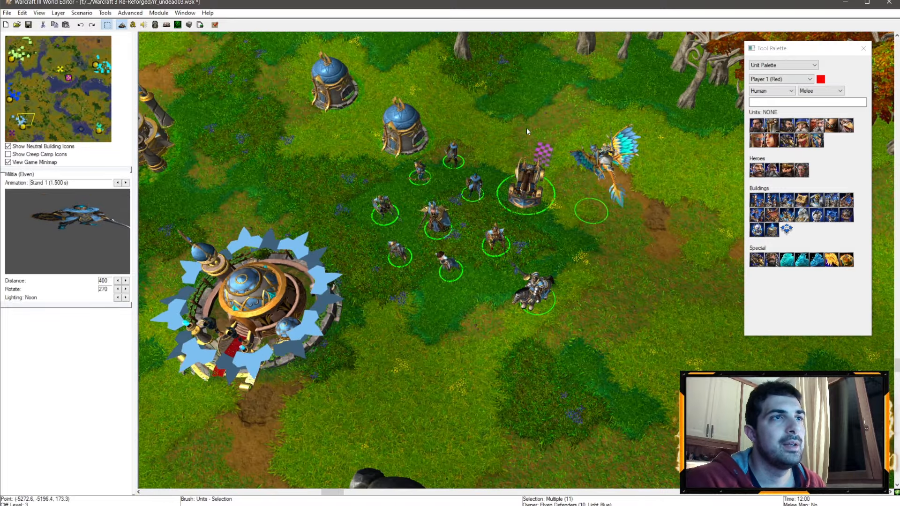
drag(526, 183, 575, 109)
click(625, 164)
click(639, 131)
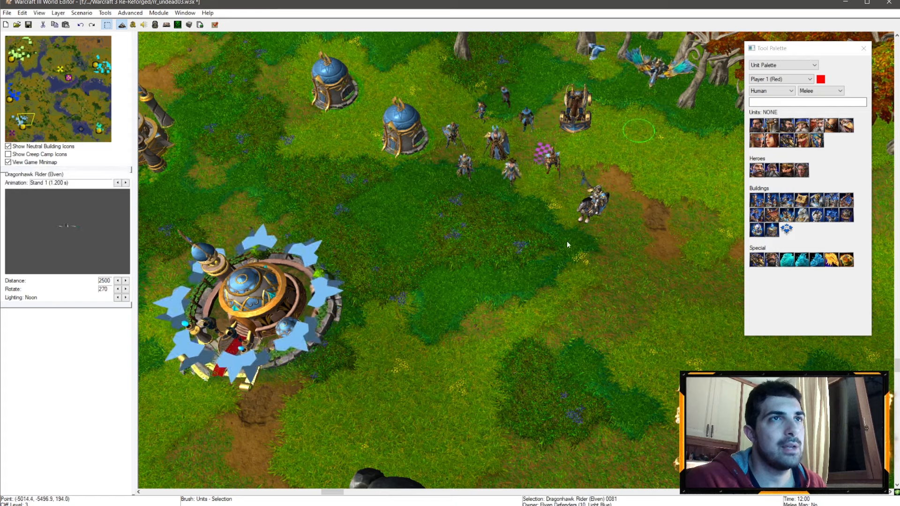
click(567, 281)
Examine the cleared ground around the light-blue Elven villa and the nearby gold mine
right_drag(567, 281, 531, 114)
scroll(456, 195, down, 5)
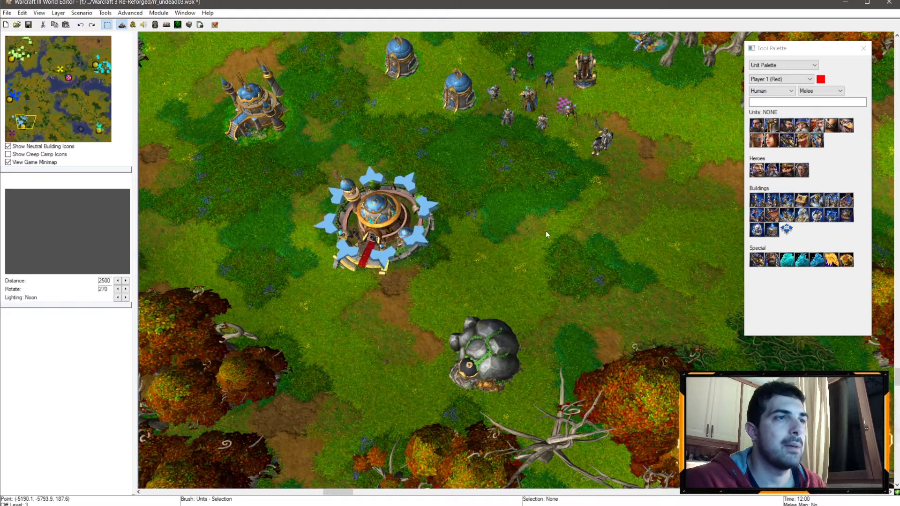
scroll(488, 232, up, 4)
right_drag(528, 319, 567, 264)
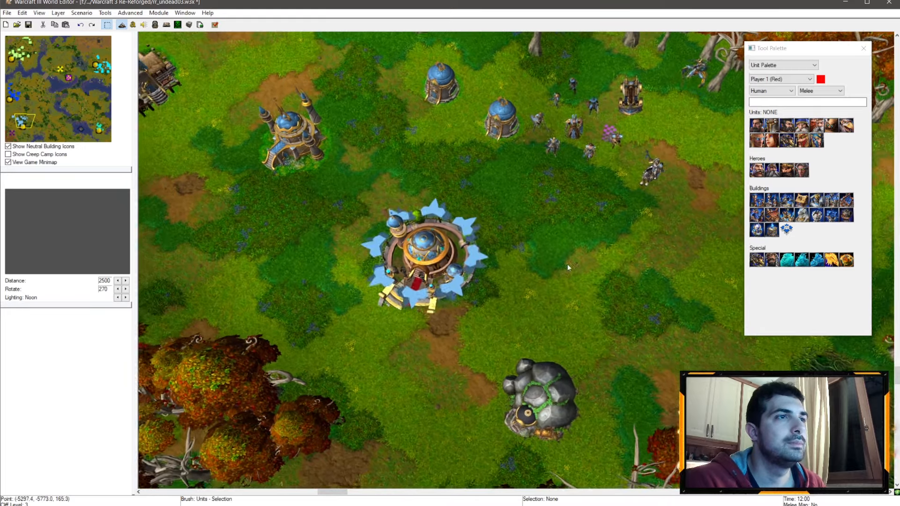
right_drag(457, 185, 428, 149)
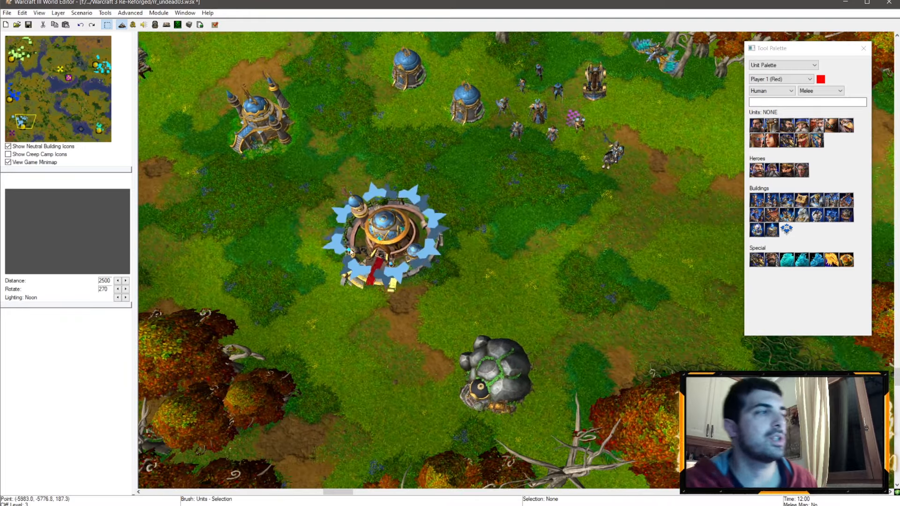
click(370, 211)
right_drag(491, 211, 426, 203)
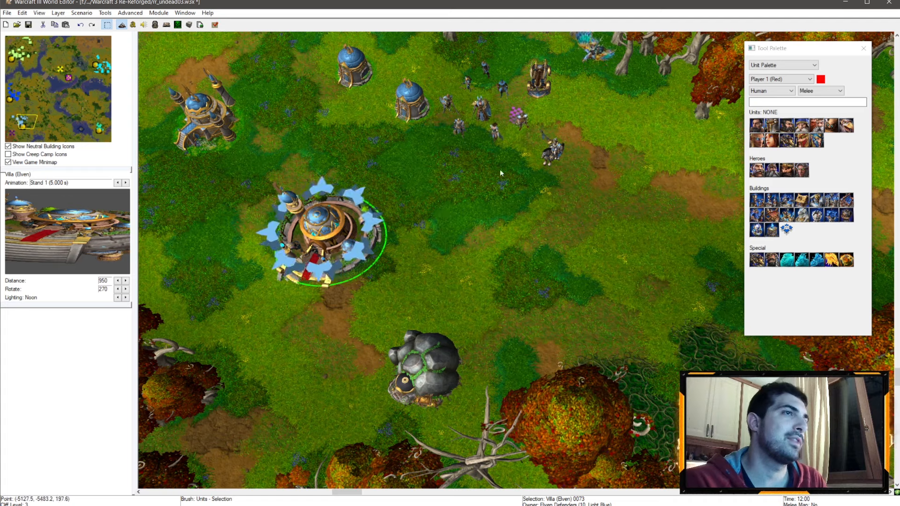
right_drag(424, 202, 442, 228)
Open the Object Editor, enlarge its window and expand the custom Human campaign units down to the Special group
click(155, 24)
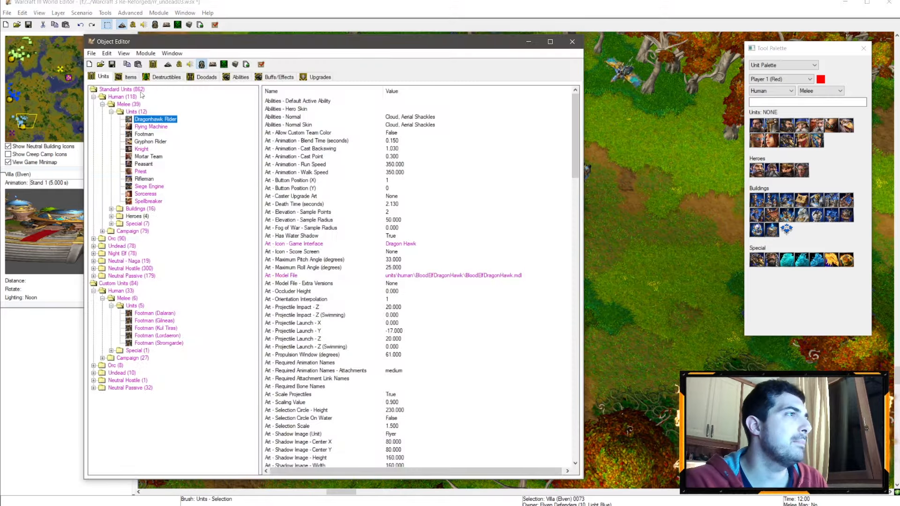
drag(125, 42, 45, 5)
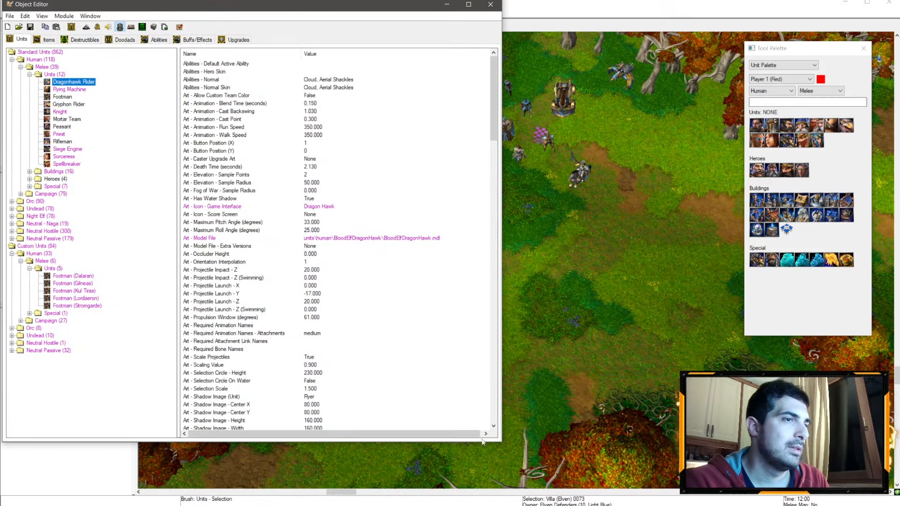
drag(499, 441, 525, 503)
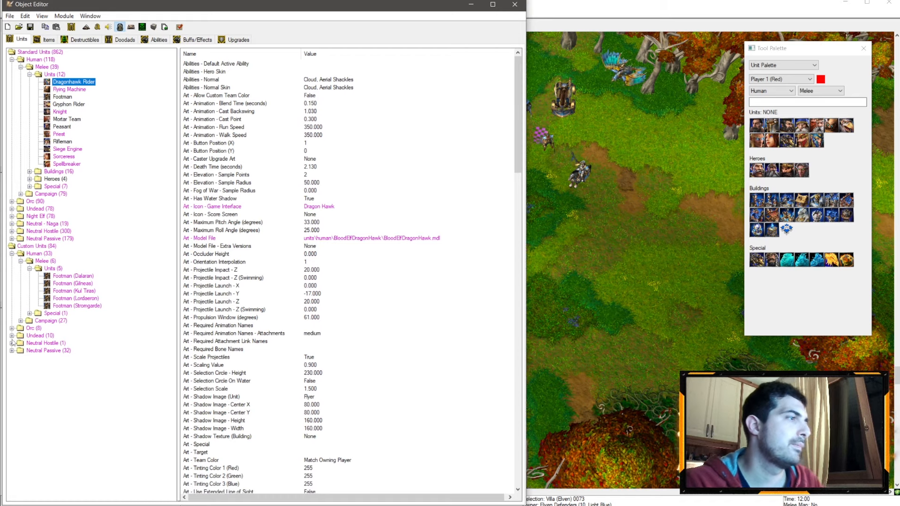
click(29, 313)
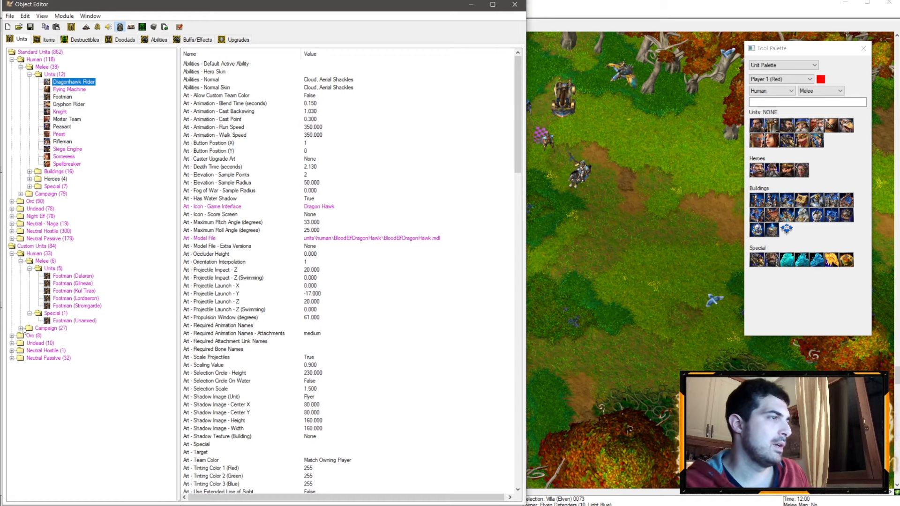
click(21, 328)
click(29, 440)
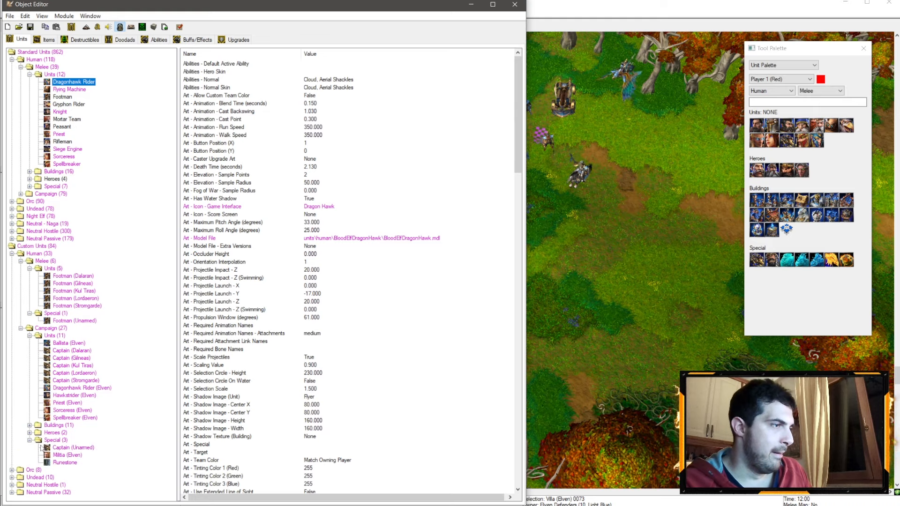
Duplicate the custom Runestone unit in the Human campaign Special group, giving the copy the object ID hTHA
click(63, 461)
key(ctrl+d)
key(ctrl+c)
key(ctrl+v)
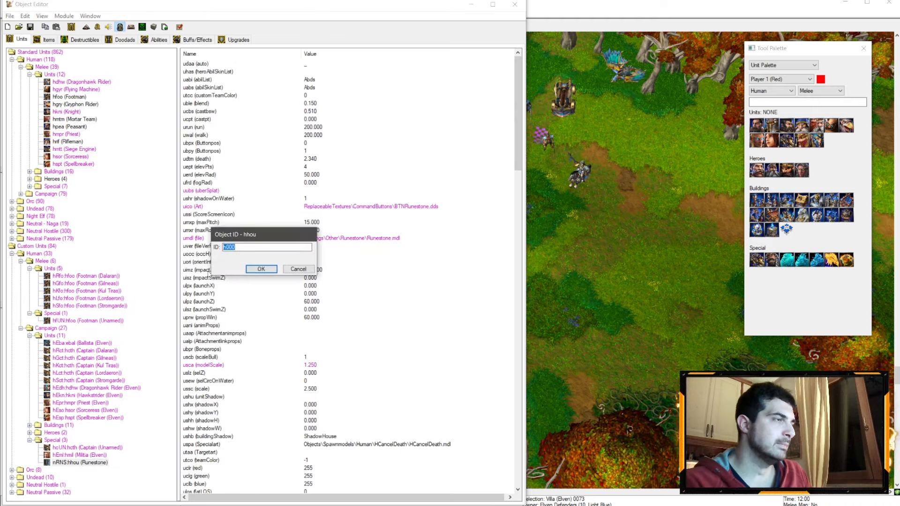
key(alt+Tab)
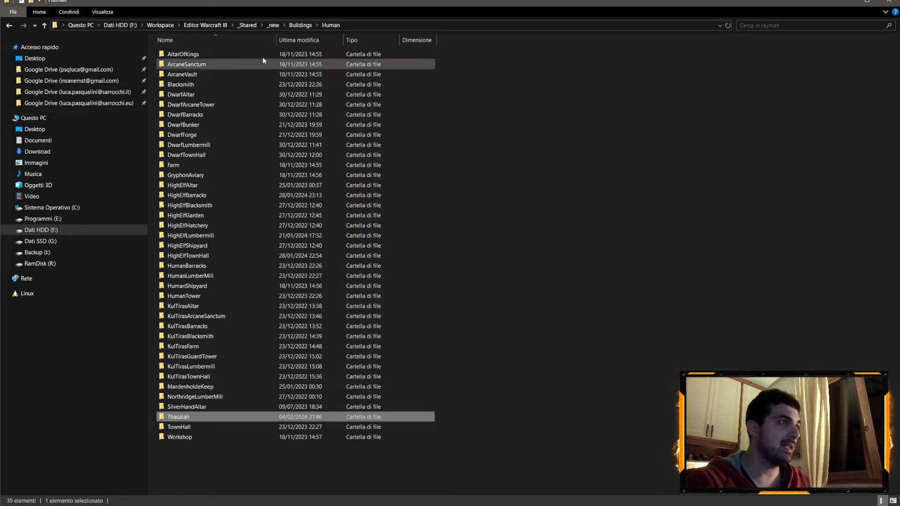
drag(237, 4, 0, 237)
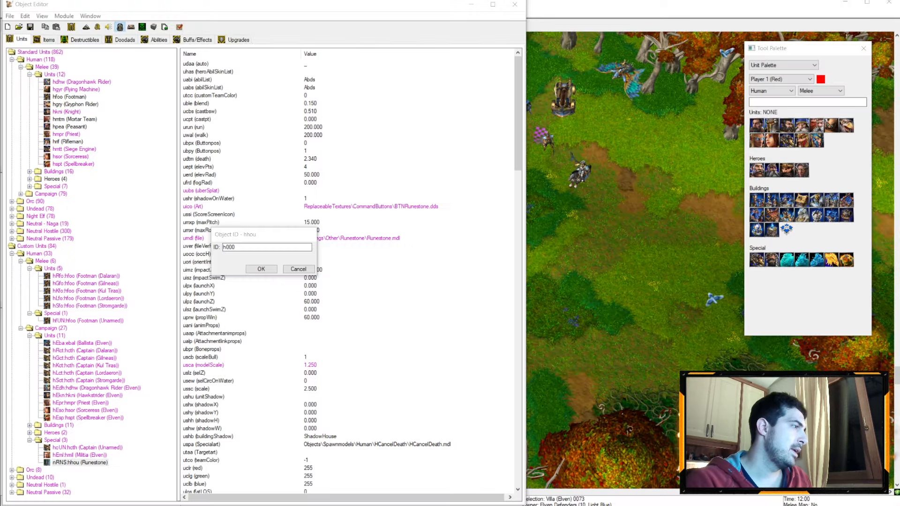
click(24, 180)
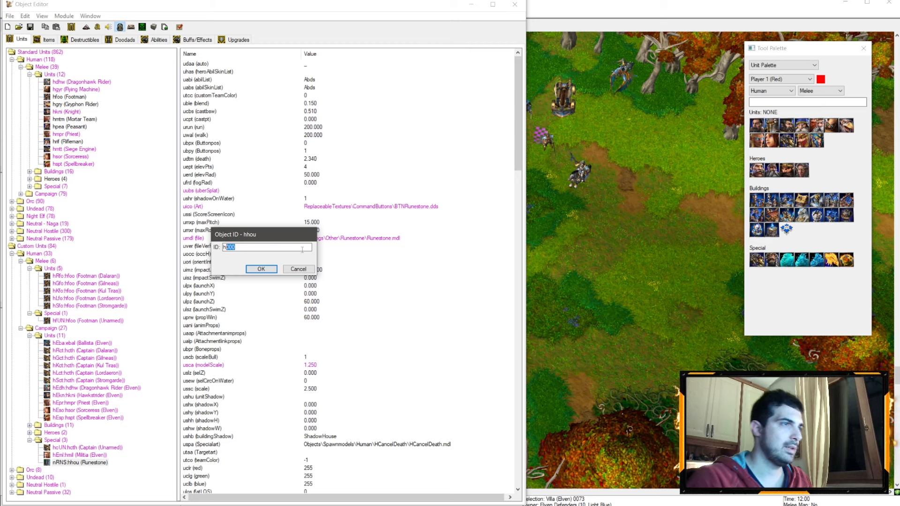
text(hTS)
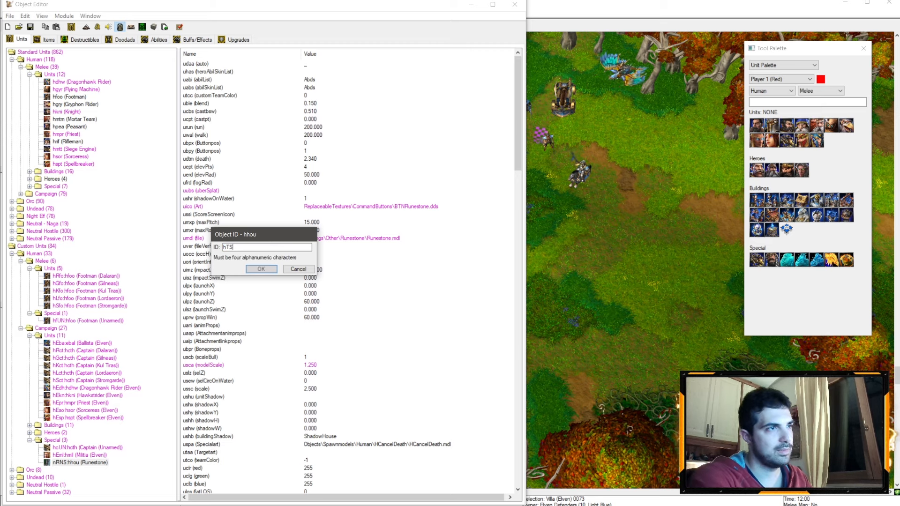
text(HA)
key(Return)
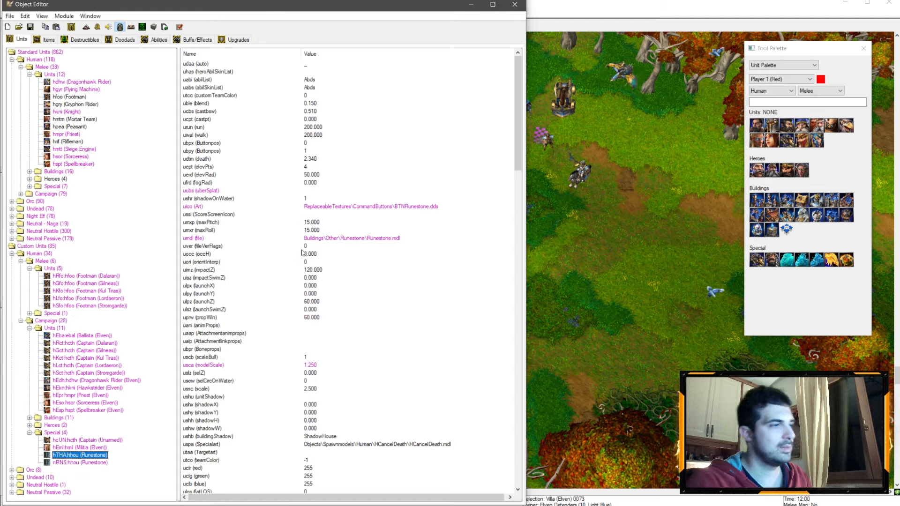
Set the name of the duplicated Runestone unit to Thasalah and show the descriptive field names instead of raw data
scroll(322, 440, down, 10)
scroll(322, 440, down, 10)
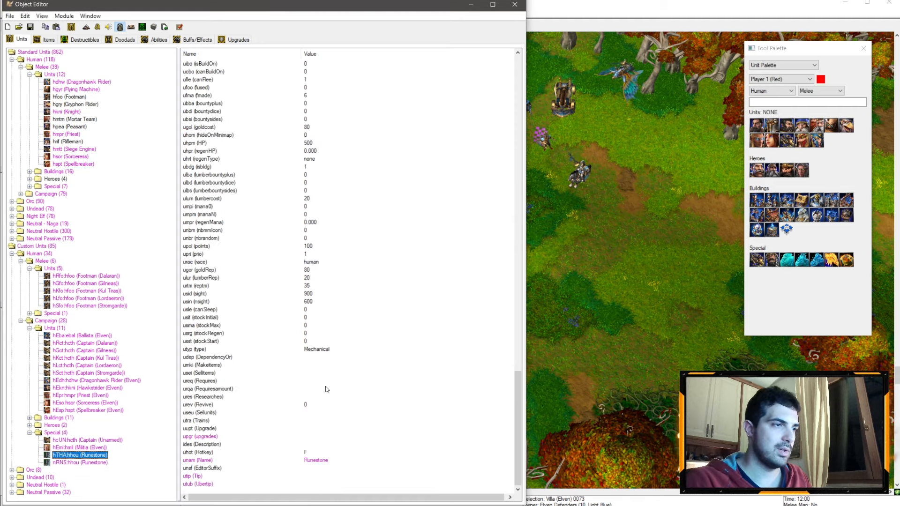
key(ctrl+d)
double_click(310, 460)
text(Thasalah)
key(Return)
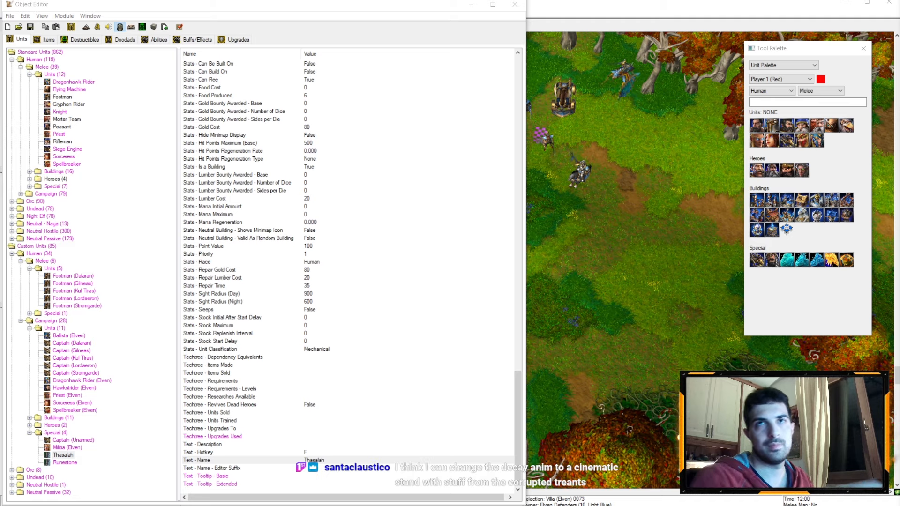
Correct the new unit's name to Thas'alah with an apostrophe
double_click(317, 459)
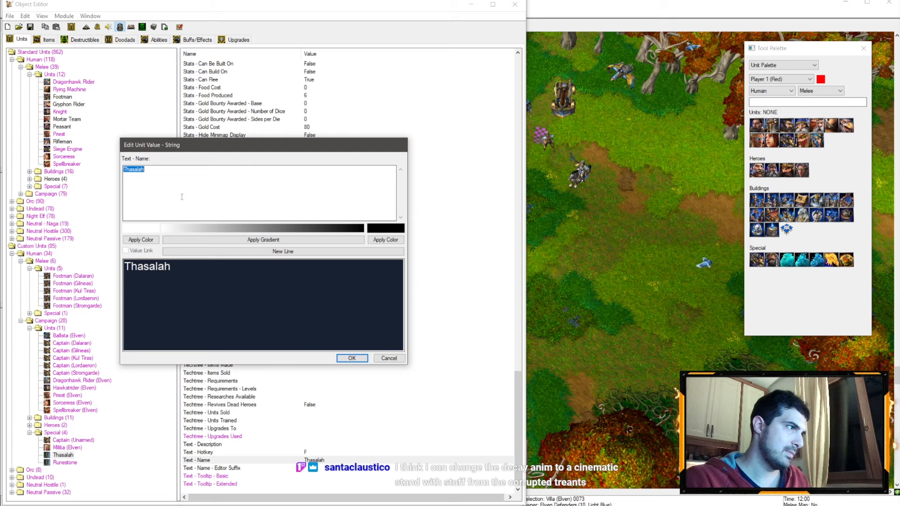
click(138, 174)
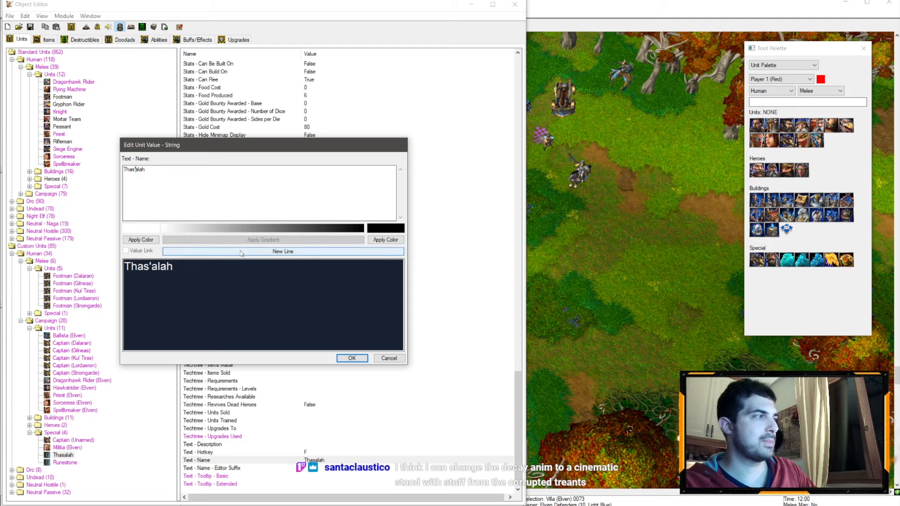
click(359, 360)
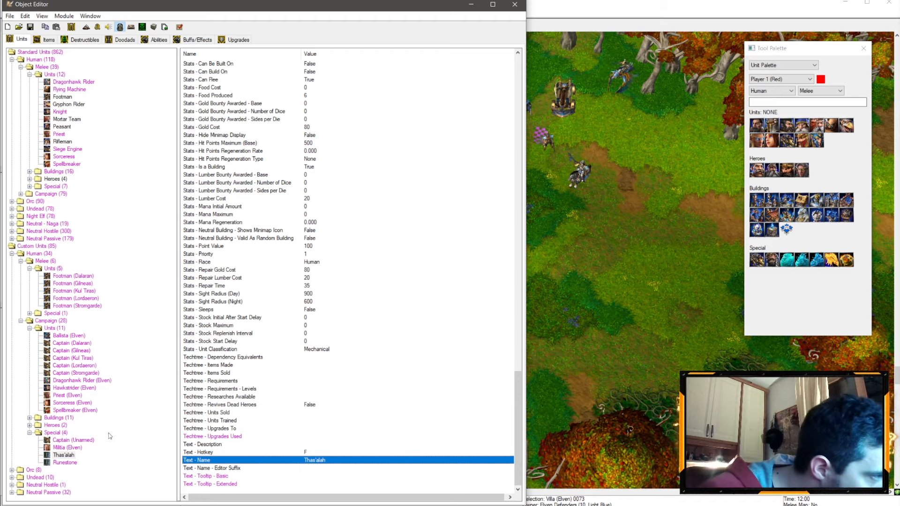
scroll(257, 372, up, 20)
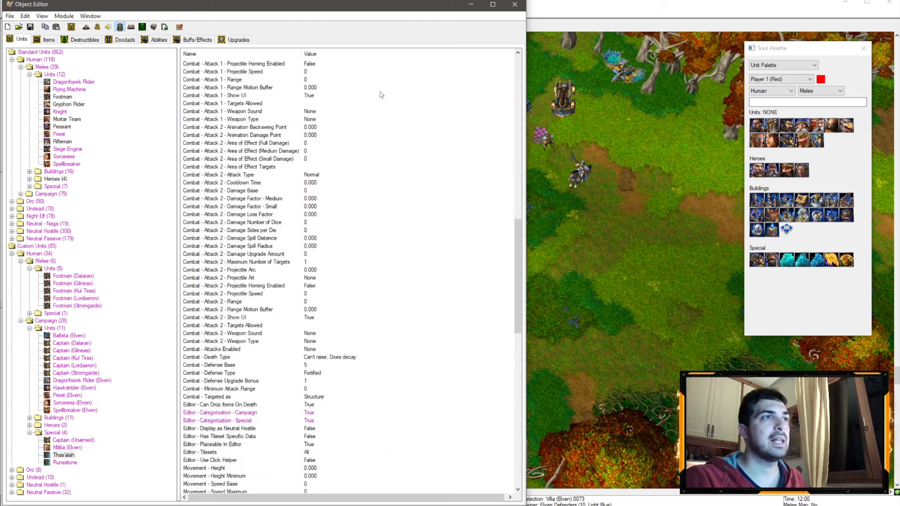
click(470, 5)
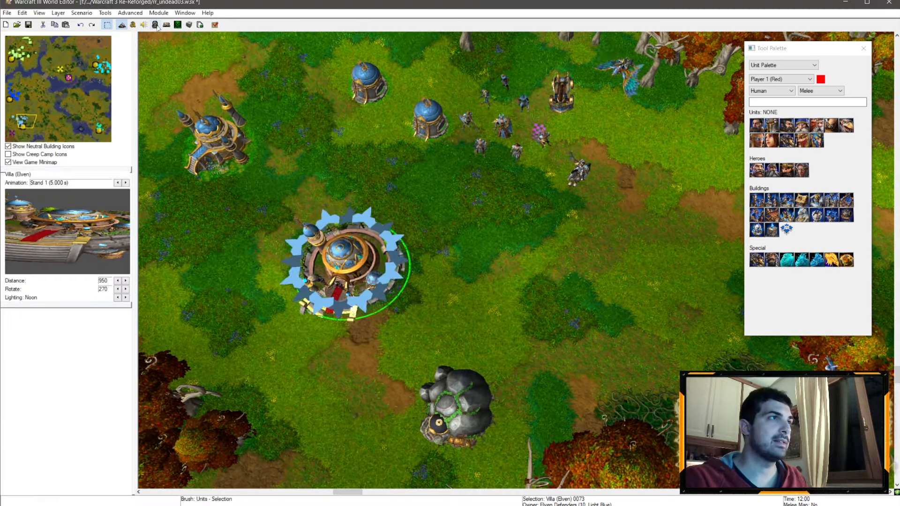
key(F6)
scroll(341, 328, down, 16)
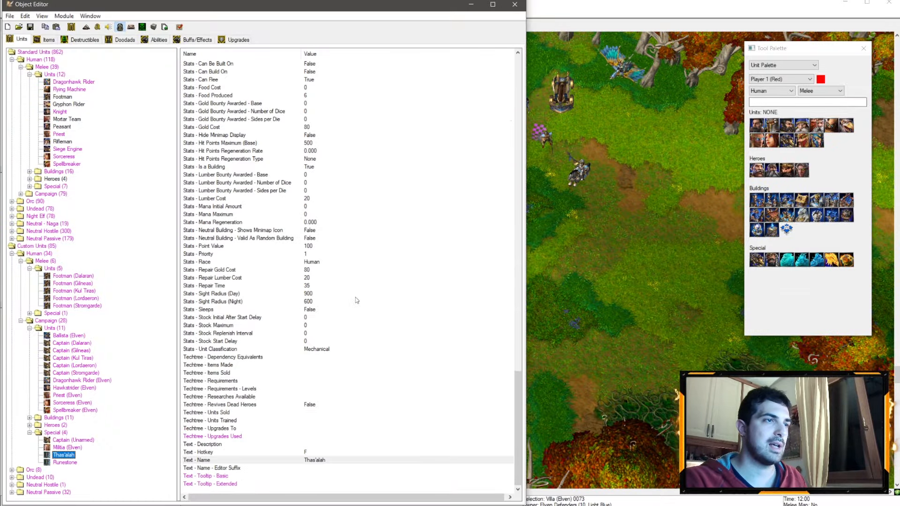
Set the Thas'alah unit's model file to the imported model Buildings\Human\Thasalah\Thasalah.mdl
scroll(370, 282, up, 20)
scroll(413, 260, up, 20)
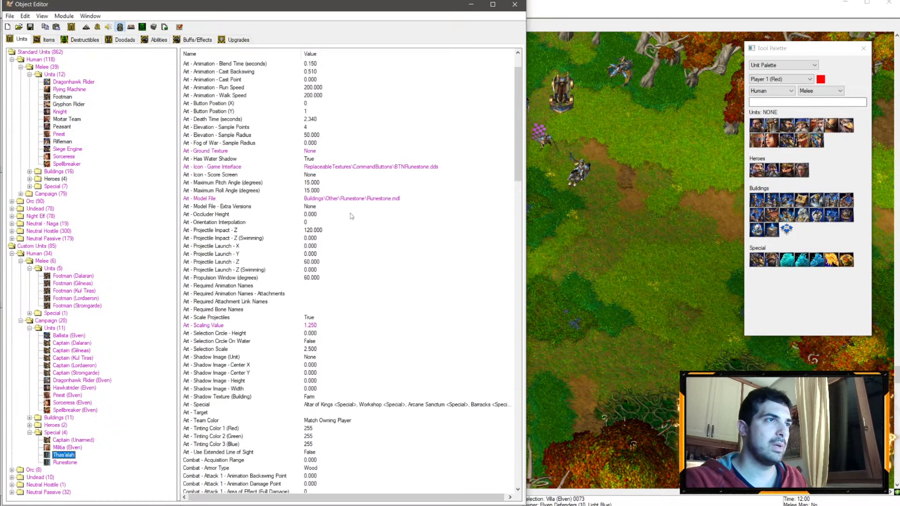
double_click(344, 200)
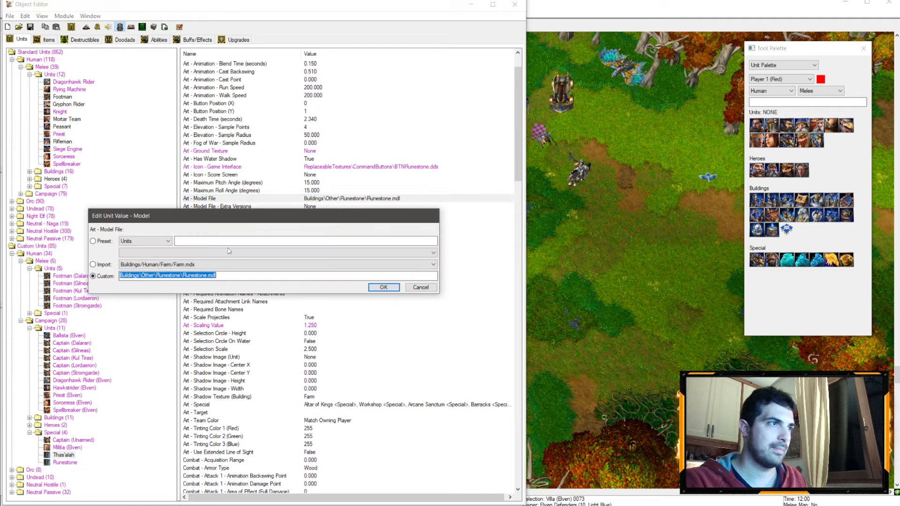
click(178, 265)
scroll(220, 307, down, 15)
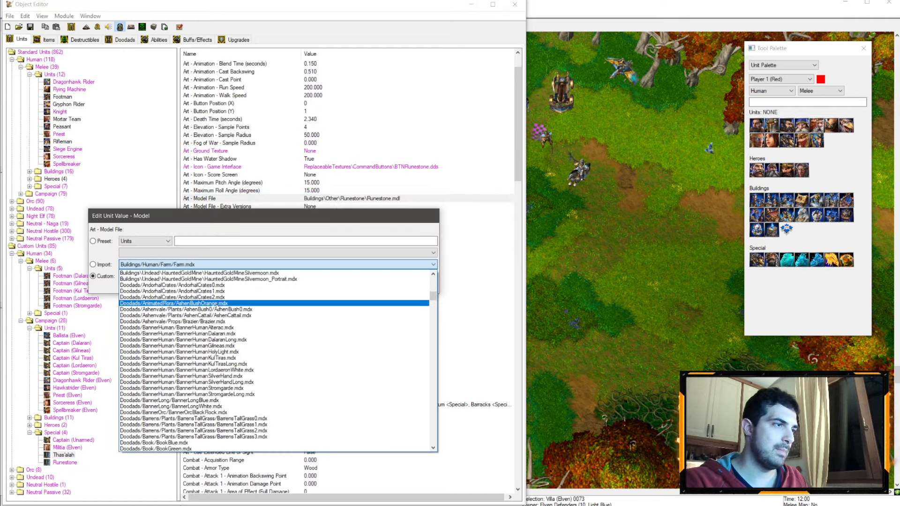
scroll(223, 309, down, 15)
scroll(223, 312, up, 20)
click(323, 299)
click(382, 287)
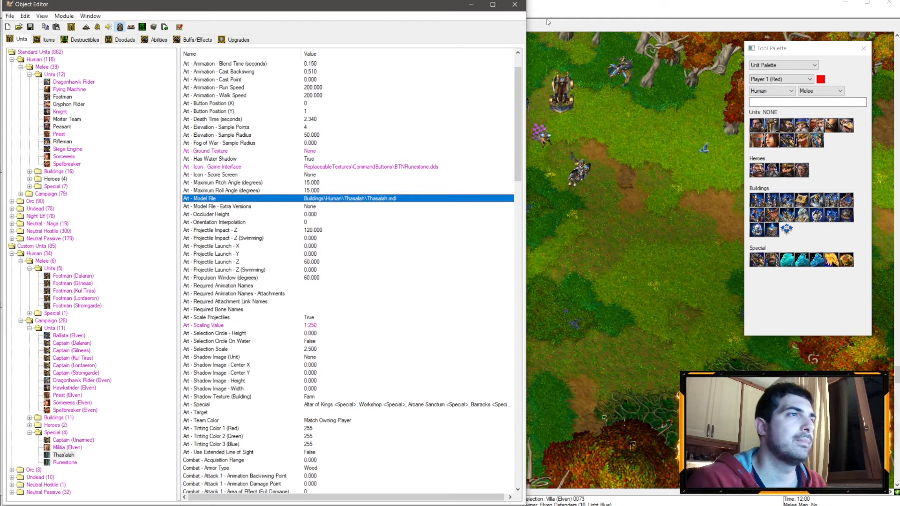
Place the custom Human unit Thas'alah for Player 1 (Red) on the cleared grass beside the elven town hall
click(470, 5)
click(778, 91)
click(768, 99)
click(816, 91)
click(813, 112)
click(803, 227)
click(534, 248)
key(Escape)
Select the placed Thas'alah tree and shift it slightly on the grass near the town hall
scroll(500, 195, up, 4)
ctrl+right_drag(501, 195, 569, 145)
click(557, 234)
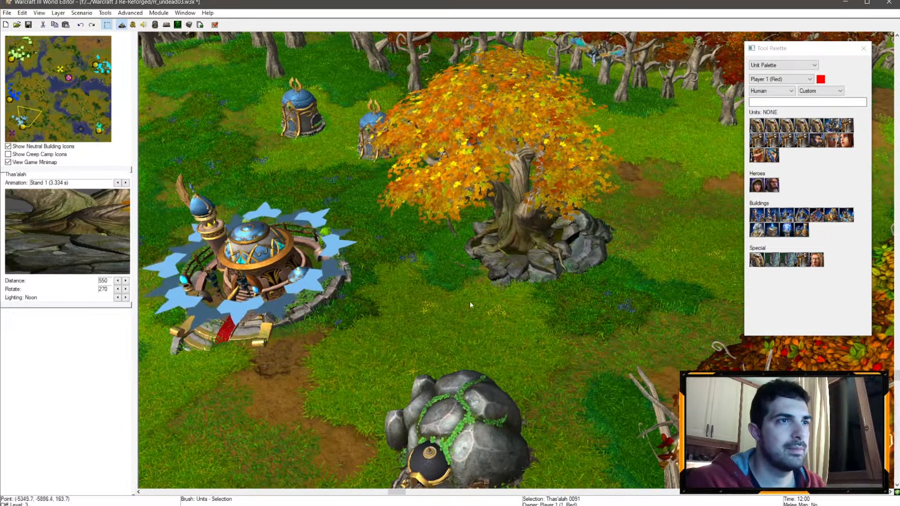
drag(501, 224, 474, 215)
ctrl+right_drag(436, 289, 587, 234)
scroll(381, 277, up, 1)
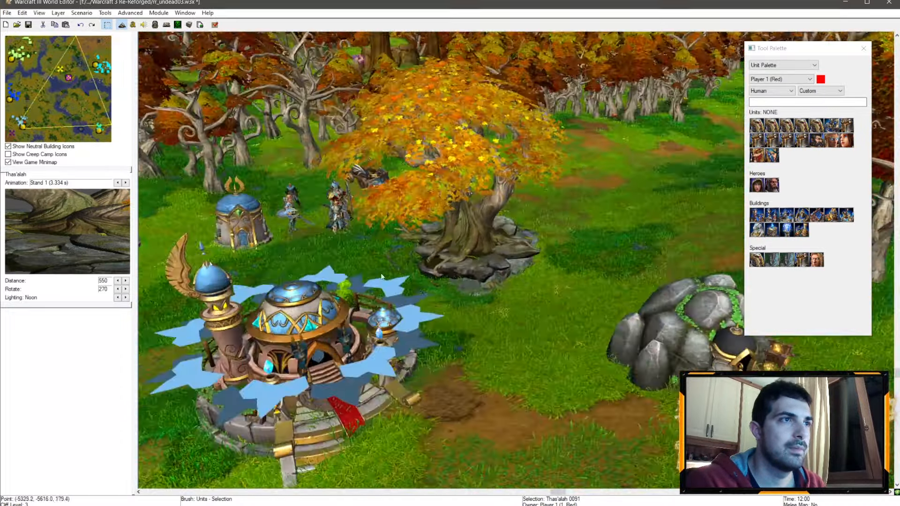
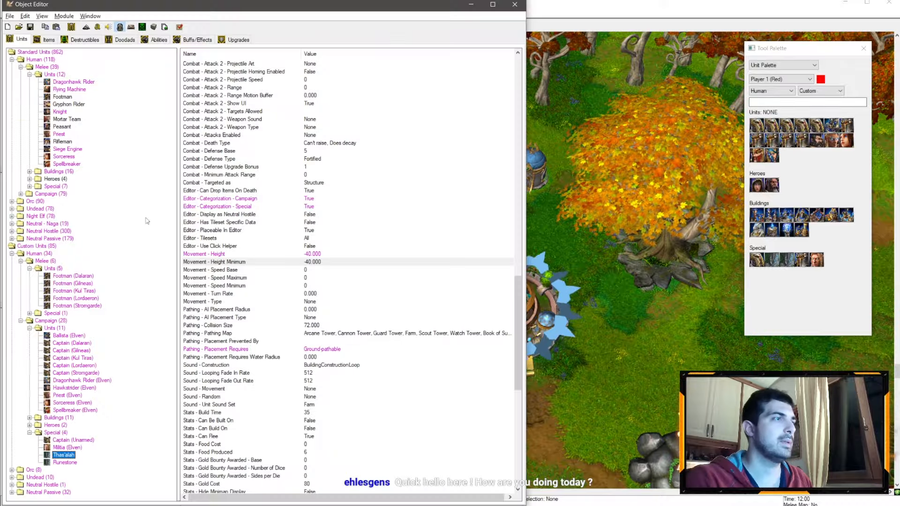
Change the Thas'alah unit's model file to the imported Buildings\Other\Thasalah\Thasalah.mdx and return to the map
scroll(342, 217, up, 20)
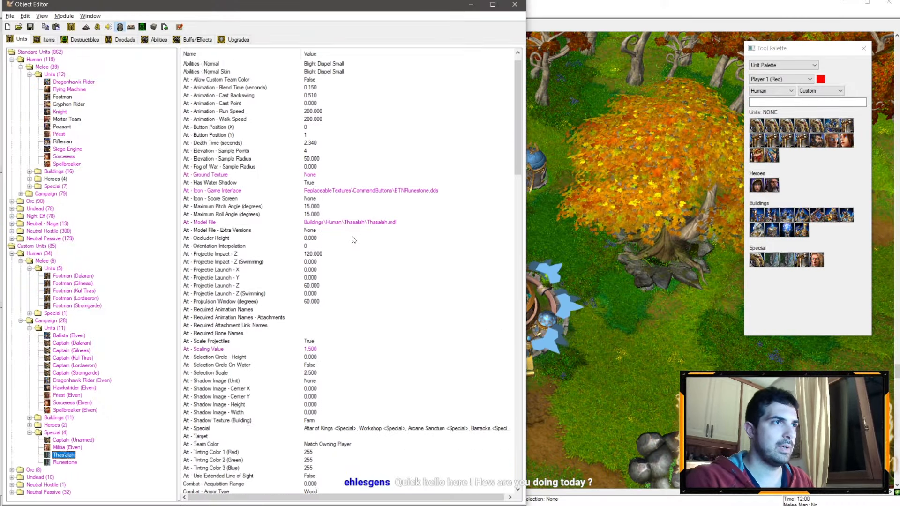
double_click(347, 238)
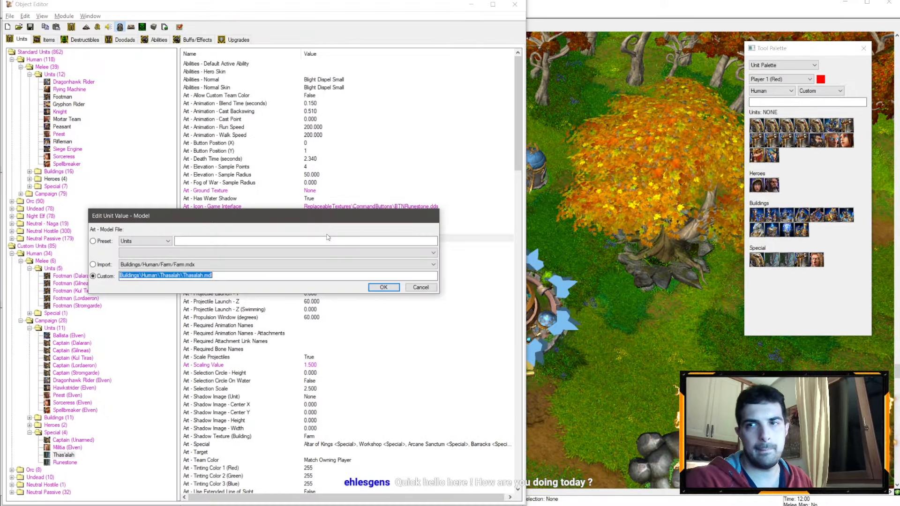
click(218, 262)
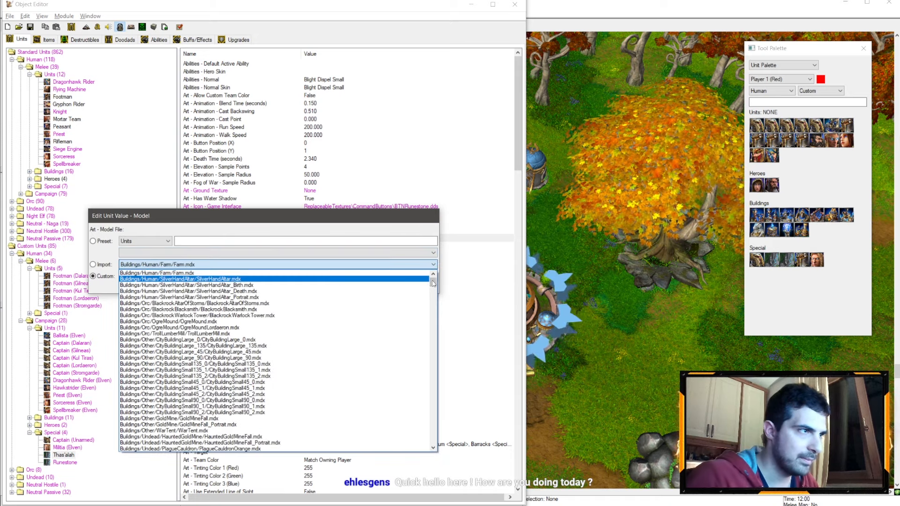
drag(433, 282, 434, 288)
scroll(208, 309, down, 15)
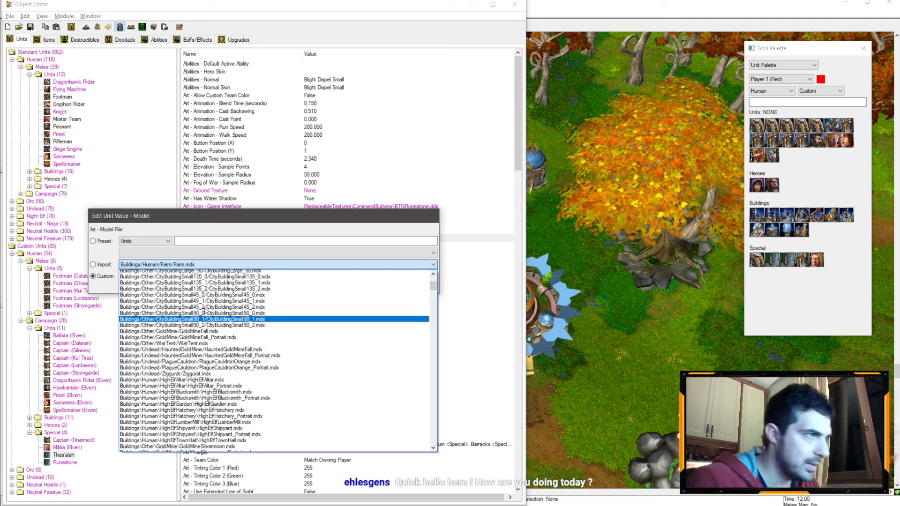
scroll(207, 313, up, 10)
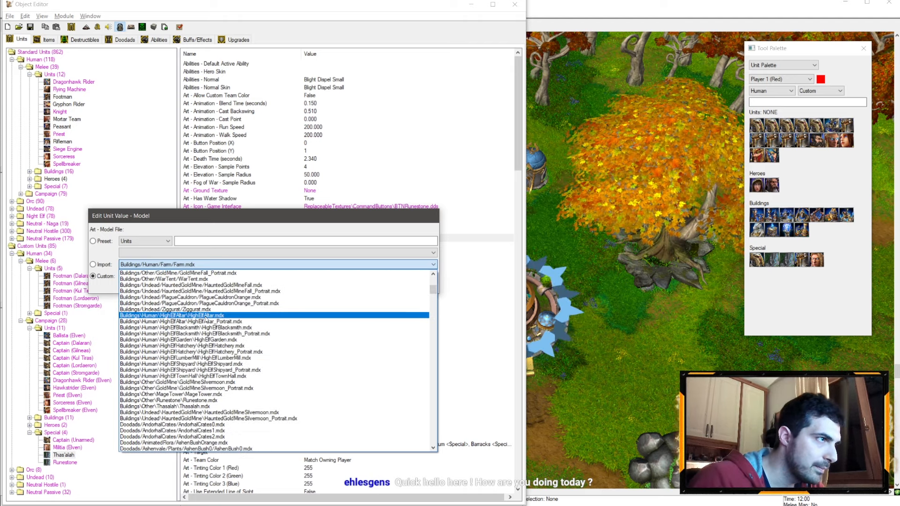
click(201, 406)
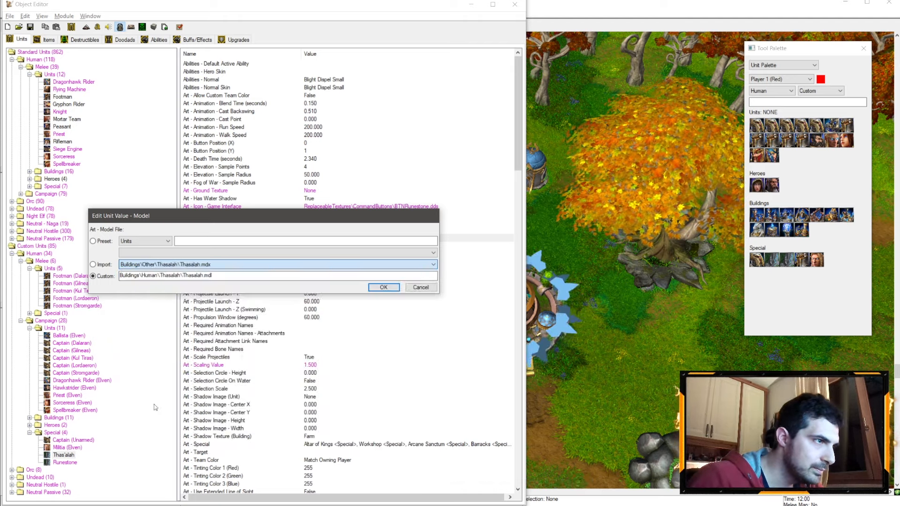
key(Return)
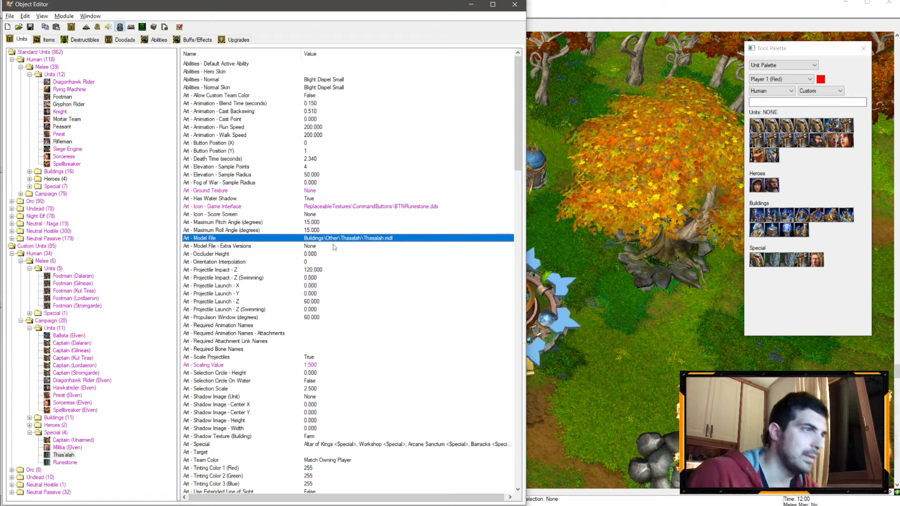
click(470, 5)
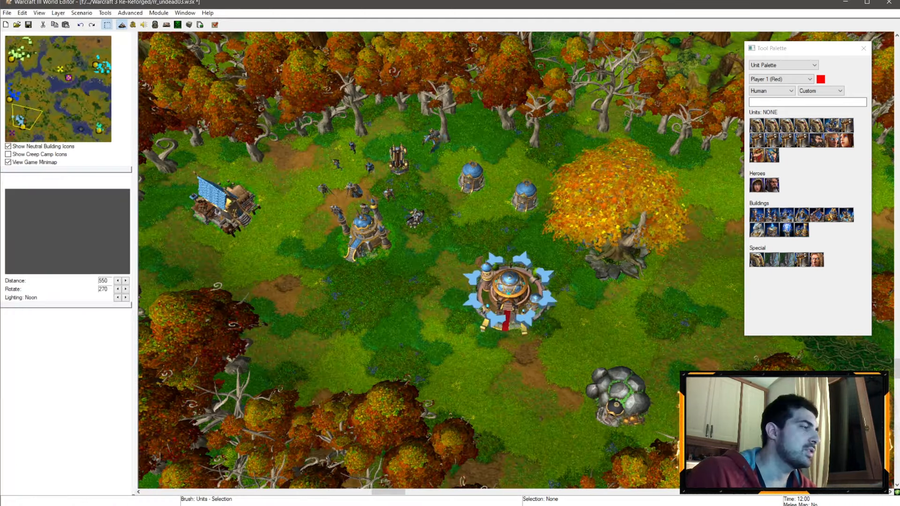
Switch to File Explorer and look through the model folders in the shared _new\Units\Human folder
key(alt+Tab)
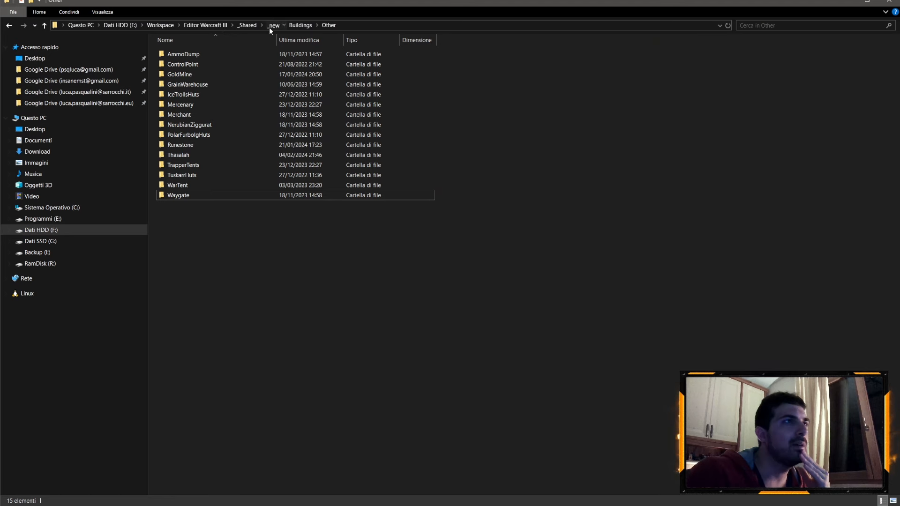
click(273, 26)
double_click(179, 175)
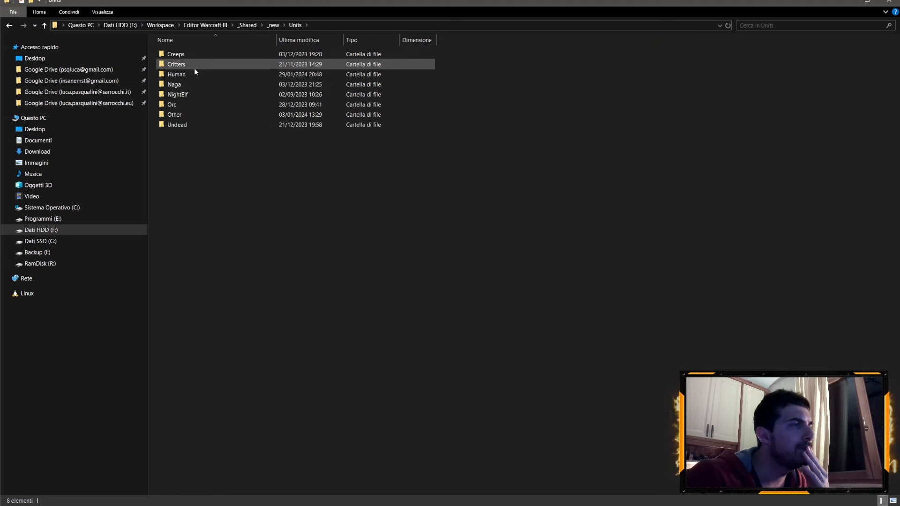
double_click(187, 75)
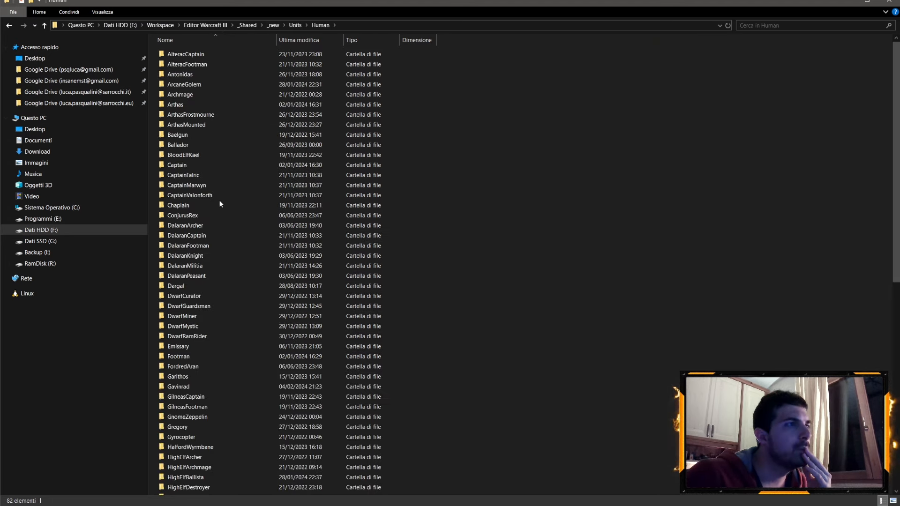
scroll(225, 235, down, 5)
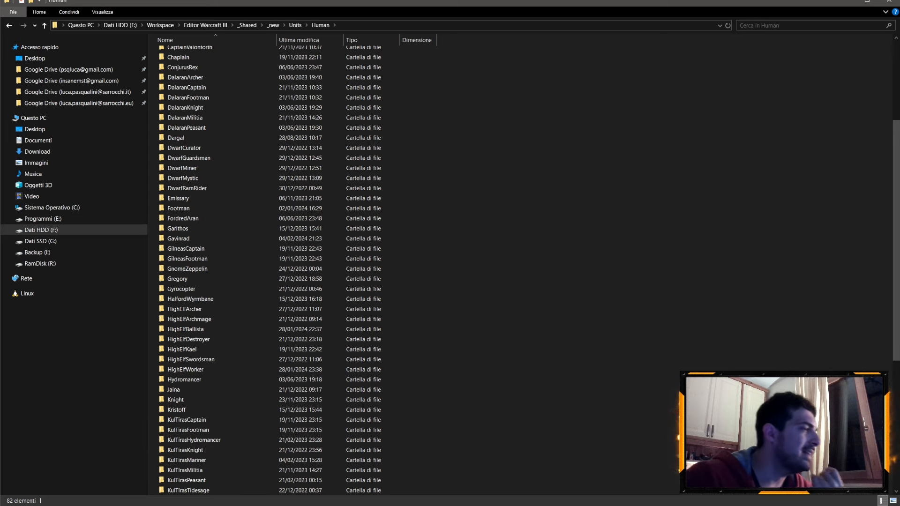
Extract Hawkstrider Reforged Pack.zip from the Download folder into its own folder with 7-Zip and open that folder
click(80, 155)
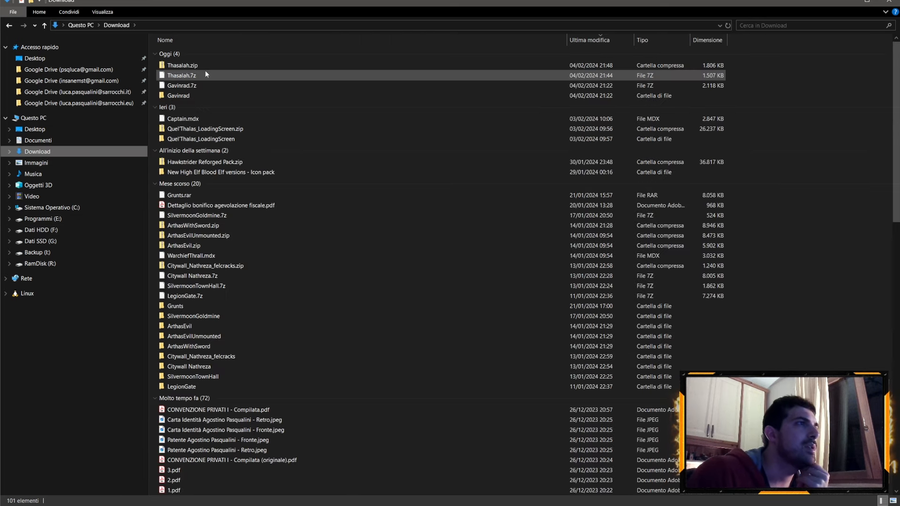
right_click(210, 162)
mouse_move(235, 225)
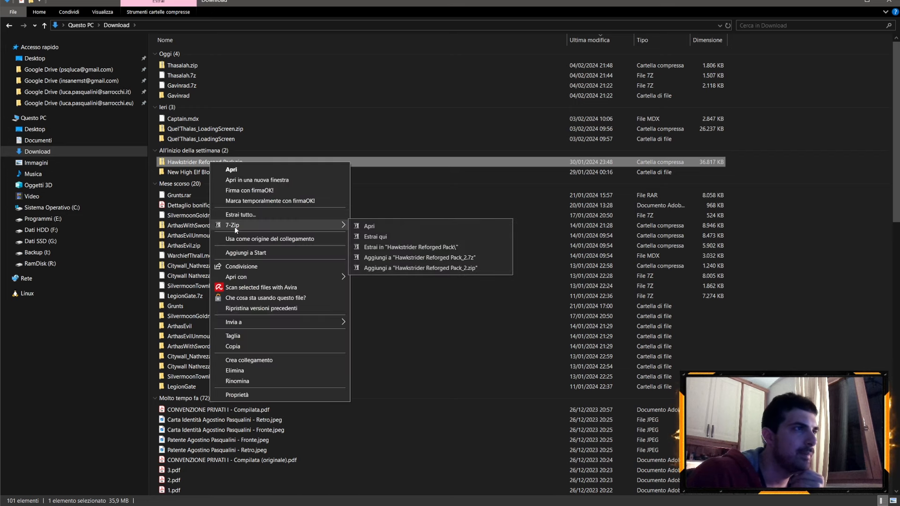
click(379, 246)
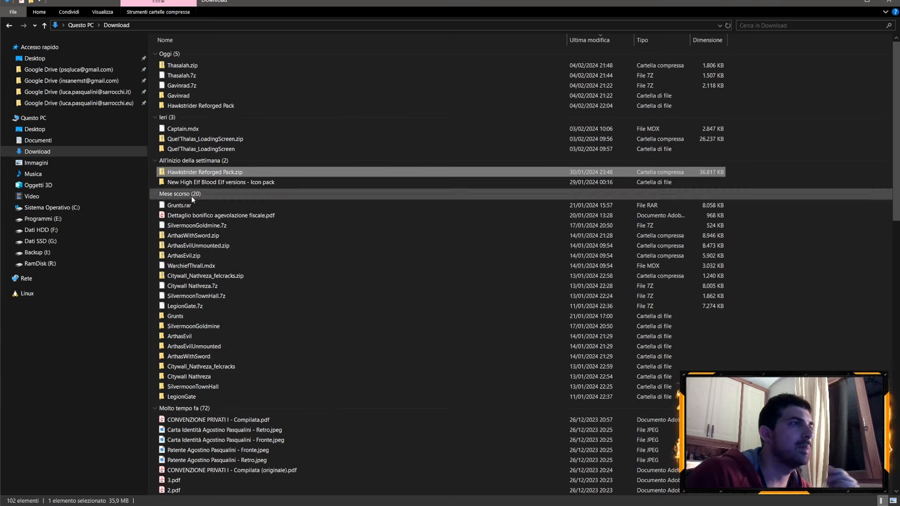
click(199, 107)
double_click(198, 107)
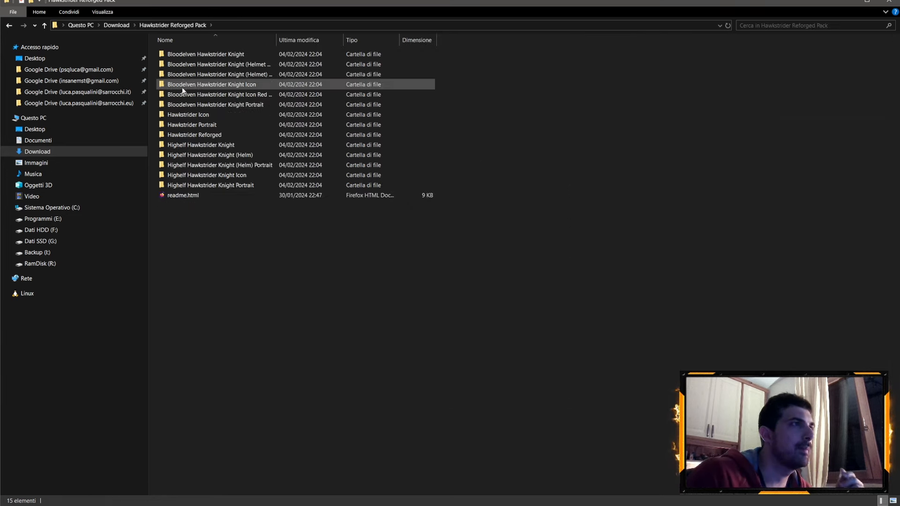
Widen the name column and inspect the files in the Hawkstrider Reforged and Hawkstrider Portrait folders
double_click(277, 43)
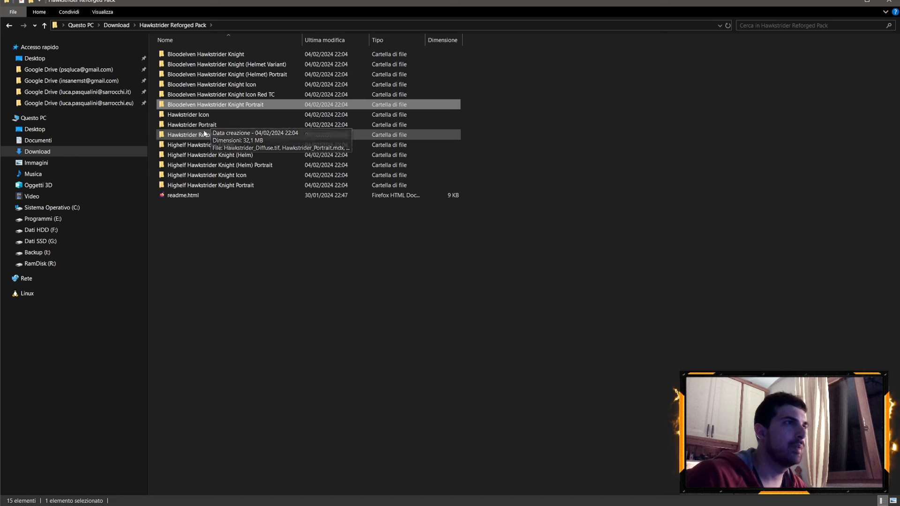
click(198, 136)
double_click(198, 136)
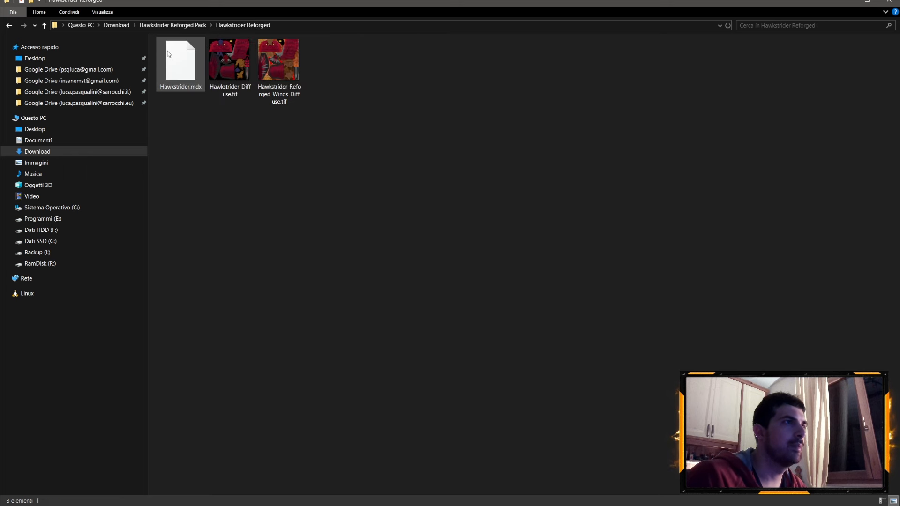
click(186, 25)
click(216, 127)
double_click(215, 127)
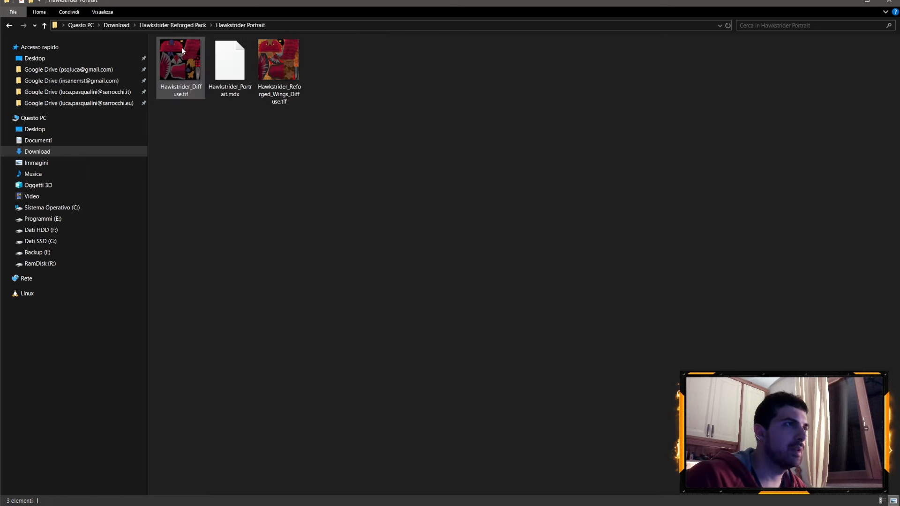
Delete the folders from Bloodelven Hawkstrider Knight through Hawkstrider Reforged from the extracted pack
click(180, 25)
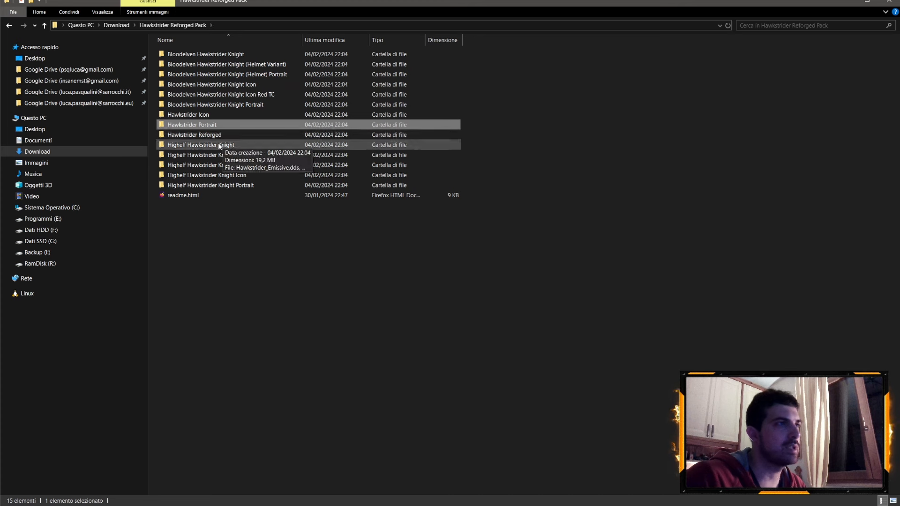
shift+click(210, 55)
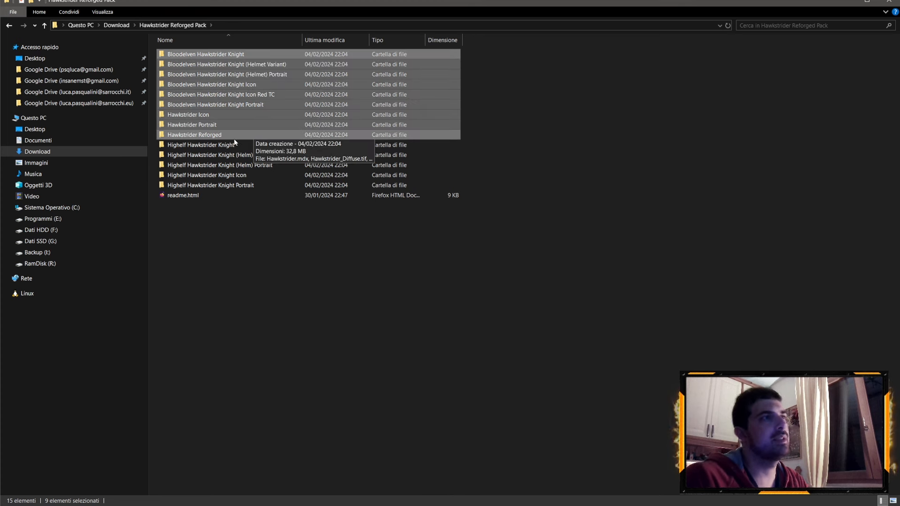
key(Delete)
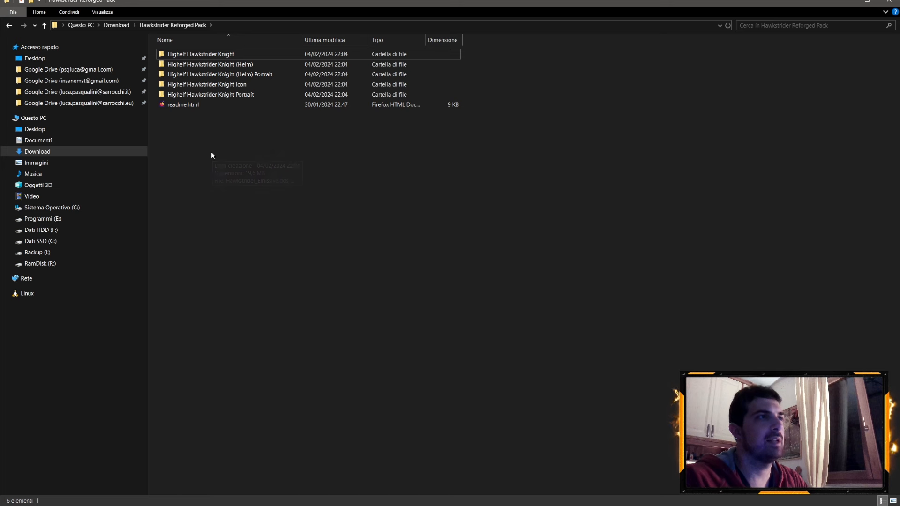
Compare the contents of the Highelf Hawkstrider Knight icon, model, helm and helm portrait folders in the pack
double_click(252, 86)
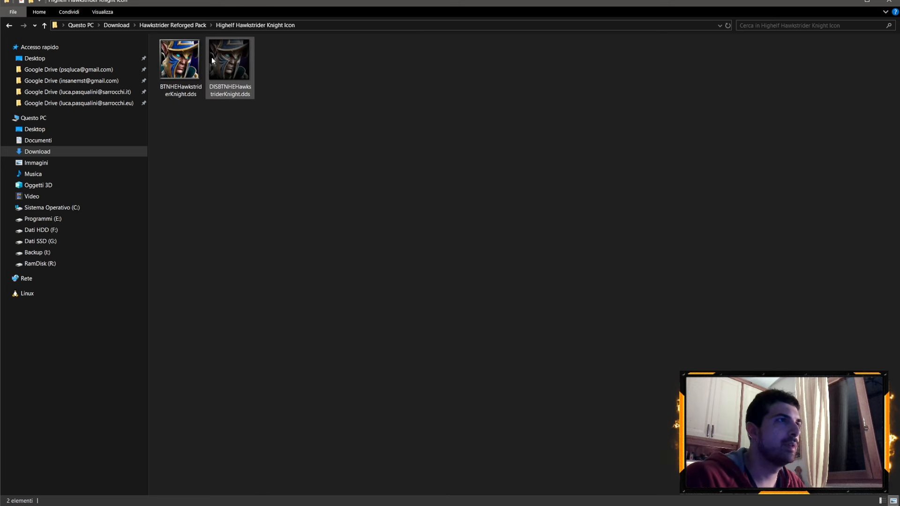
click(183, 25)
double_click(218, 53)
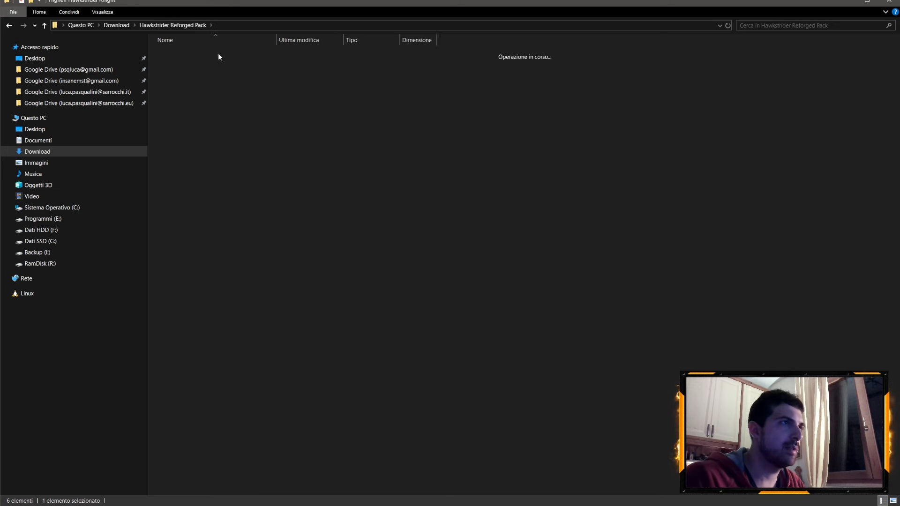
click(183, 26)
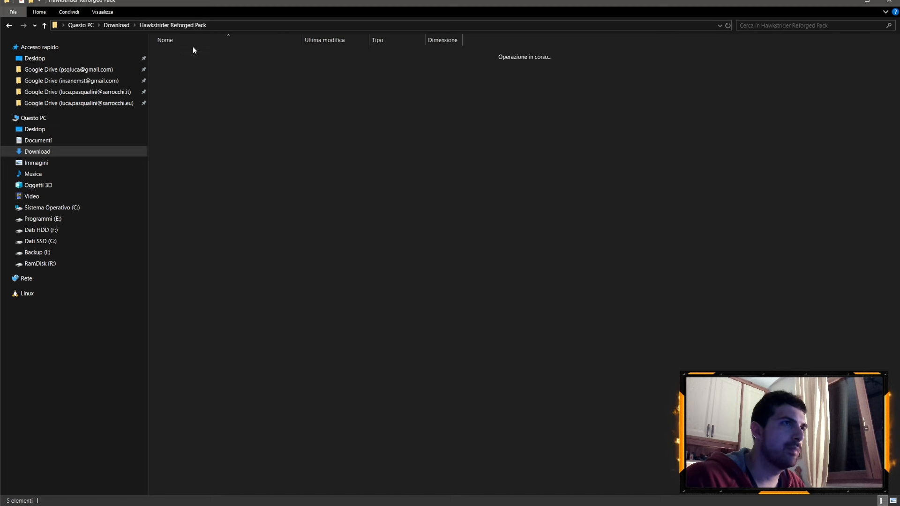
click(215, 66)
double_click(215, 65)
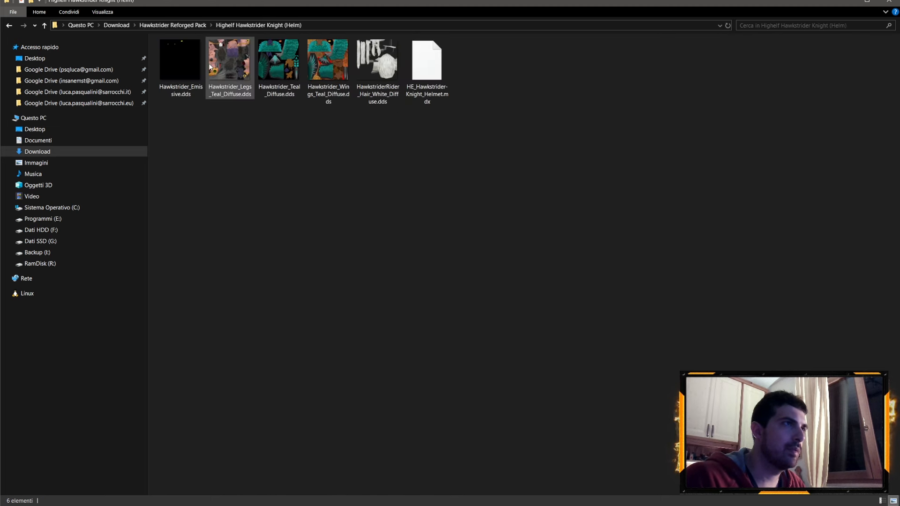
click(192, 27)
double_click(247, 74)
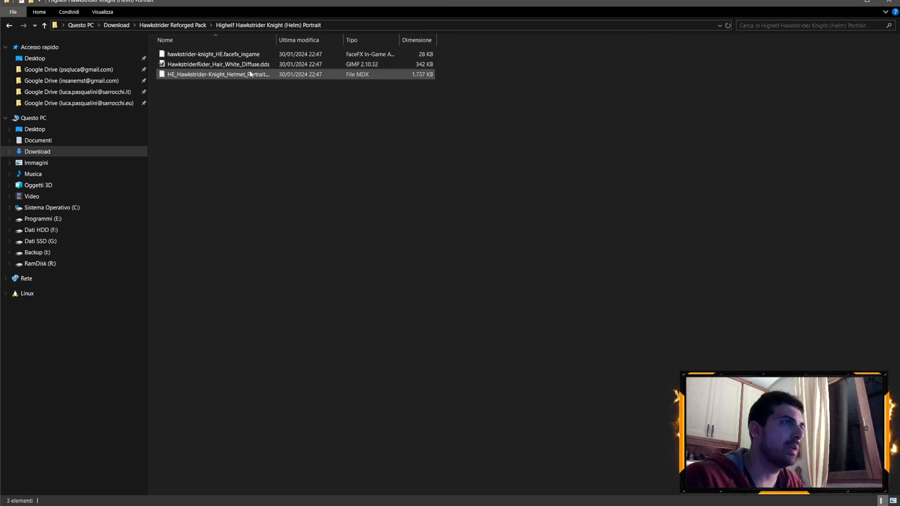
click(193, 27)
click(231, 55)
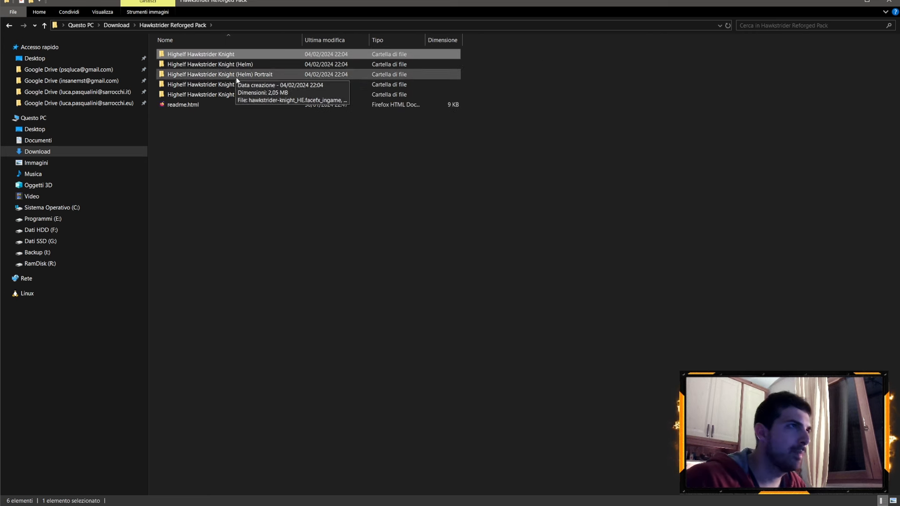
ctrl+click(211, 94)
ctrl+click(230, 84)
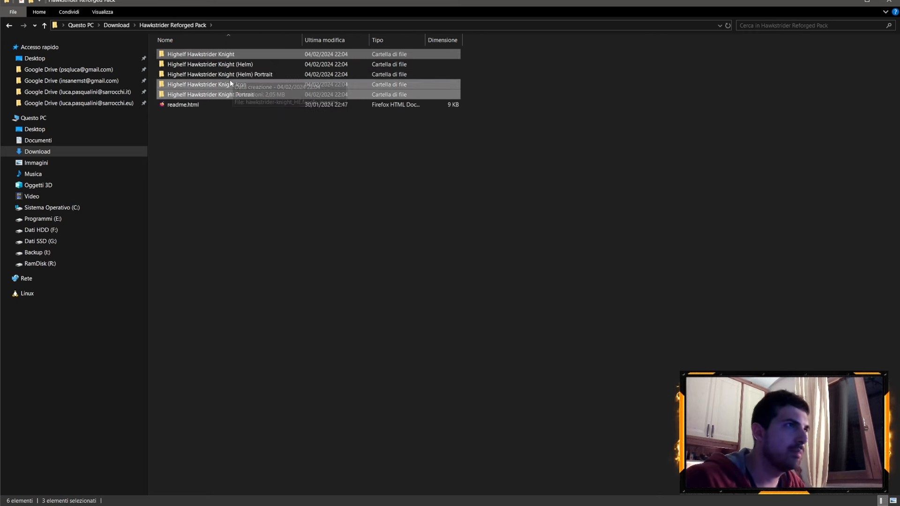
double_click(232, 55)
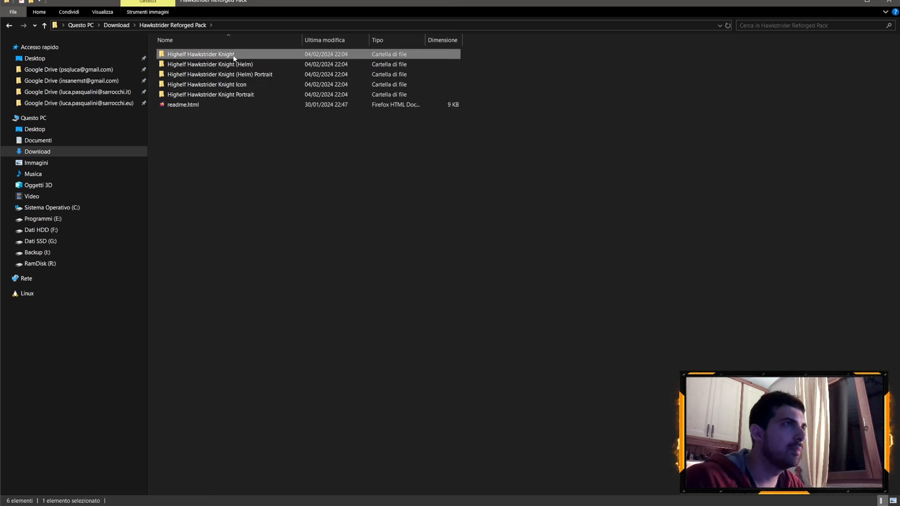
click(159, 26)
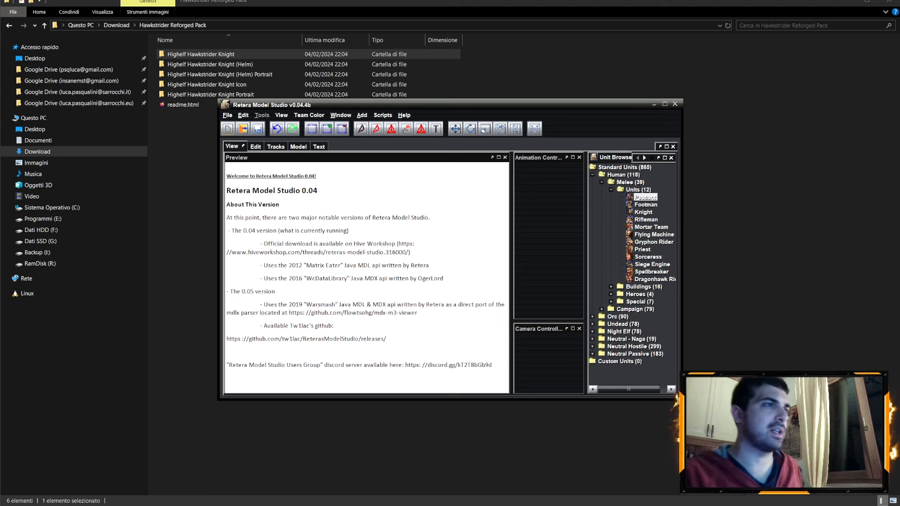
Open HE_Hawkstrider-Knight.mdx from the Highelf Hawkstrider Knight folder of the downloaded pack in Retera Model Studio
click(227, 115)
click(237, 137)
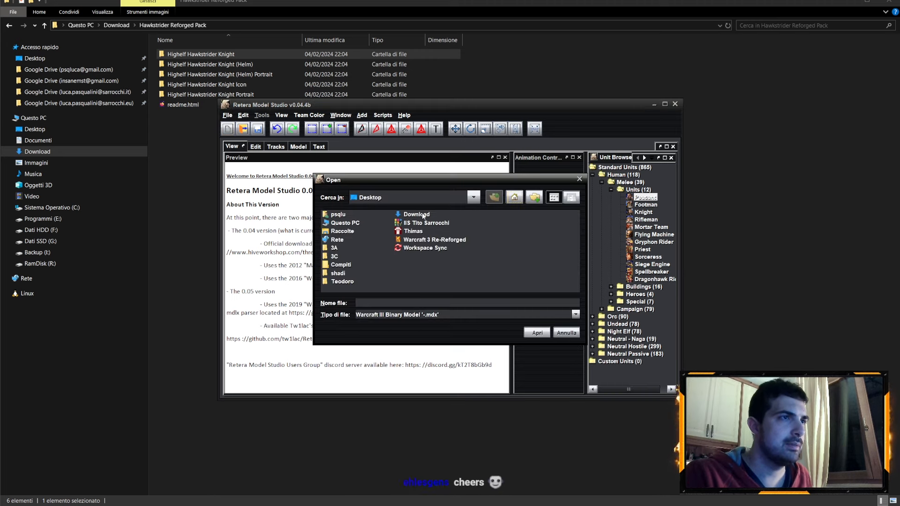
double_click(422, 214)
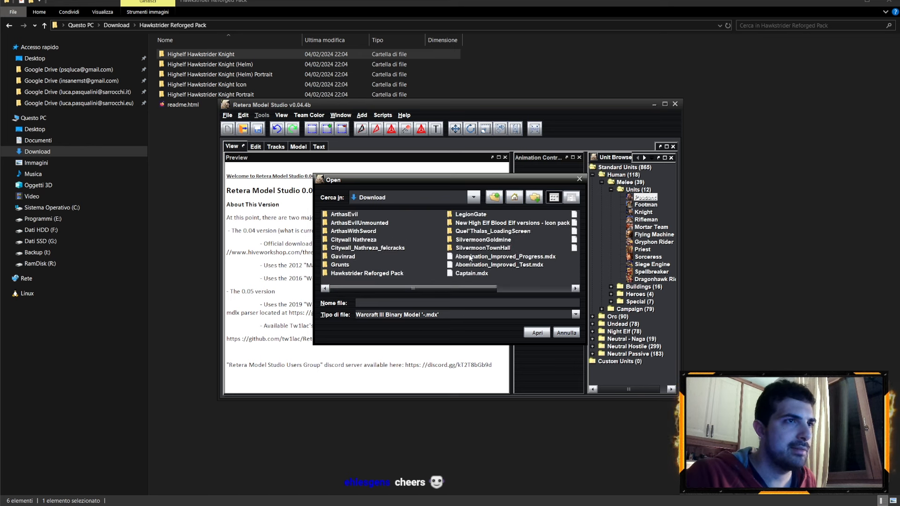
double_click(381, 274)
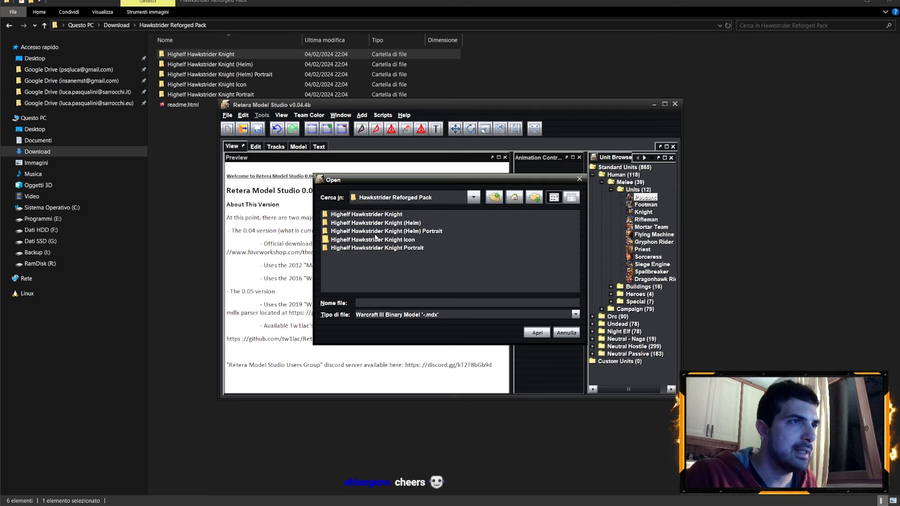
click(536, 333)
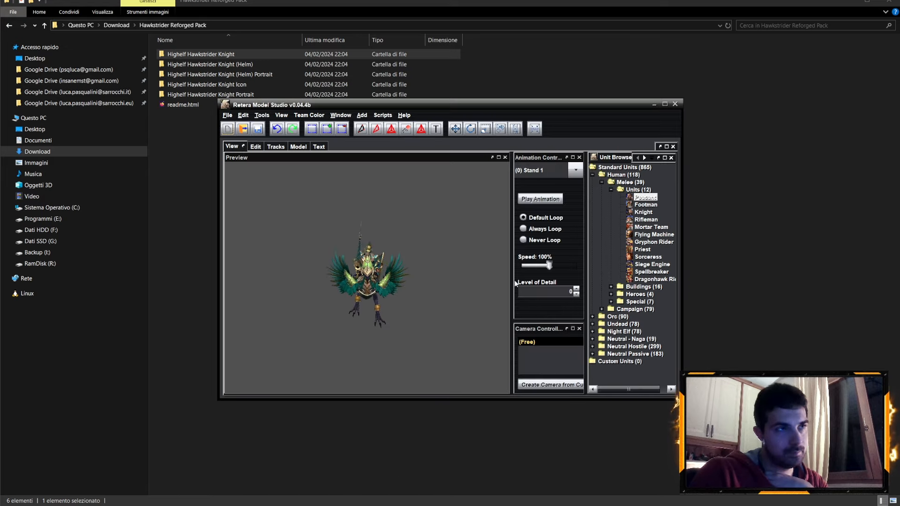
Examine the hawkstrider knight's rider and mount up close from several sides in the model preview
scroll(383, 238, up, 6)
mouse_move(383, 238)
mouse_down()
mouse_move(349, 263)
mouse_move(479, 260)
mouse_move(531, 246)
mouse_move(601, 258)
mouse_move(462, 286)
mouse_move(394, 249)
mouse_up()
scroll(349, 263, up, 5)
scroll(373, 263, down, 5)
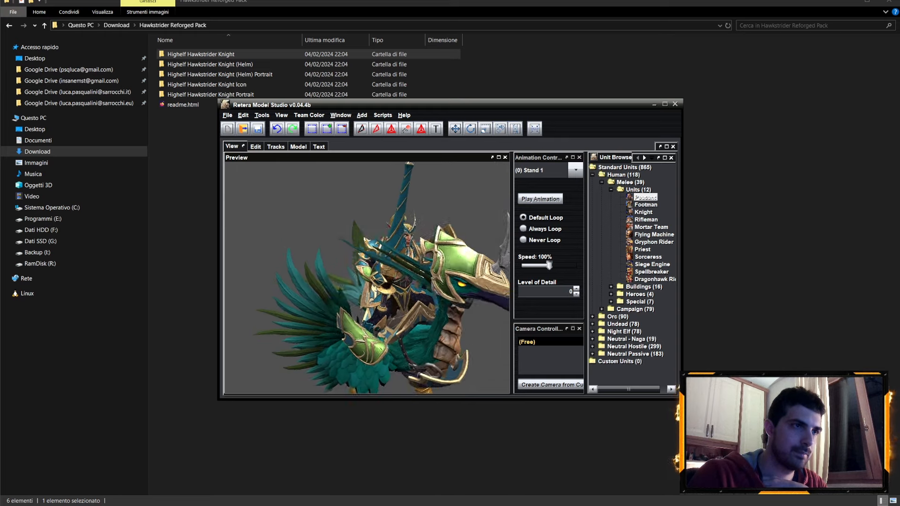
scroll(394, 248, down, 3)
scroll(394, 251, up, 3)
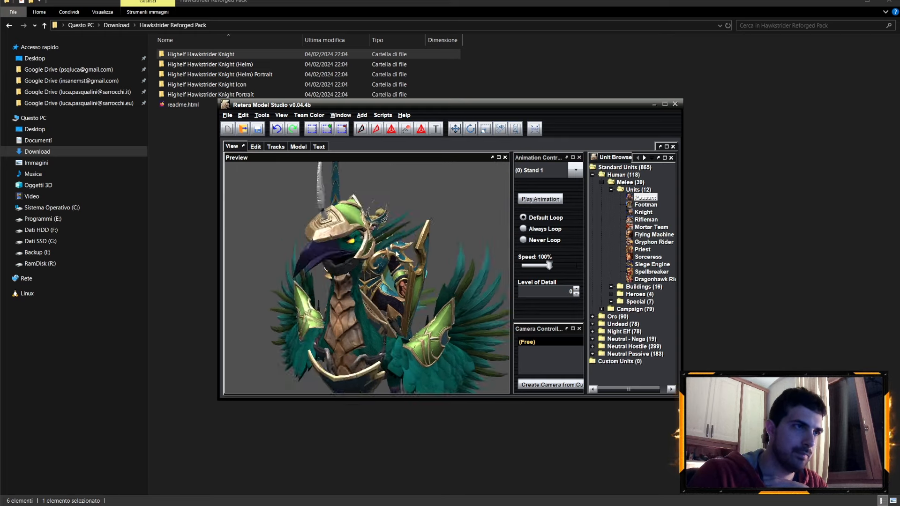
scroll(393, 251, down, 3)
Preview the knight's Attack 1, Stand Ready 1, Stand Victory and Cinematic Walk animations
click(543, 170)
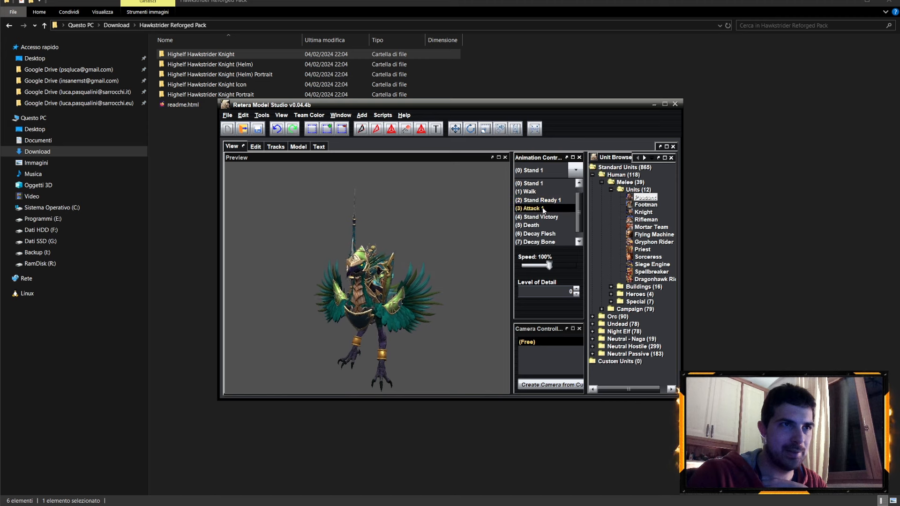
click(544, 208)
click(562, 171)
click(551, 201)
click(543, 170)
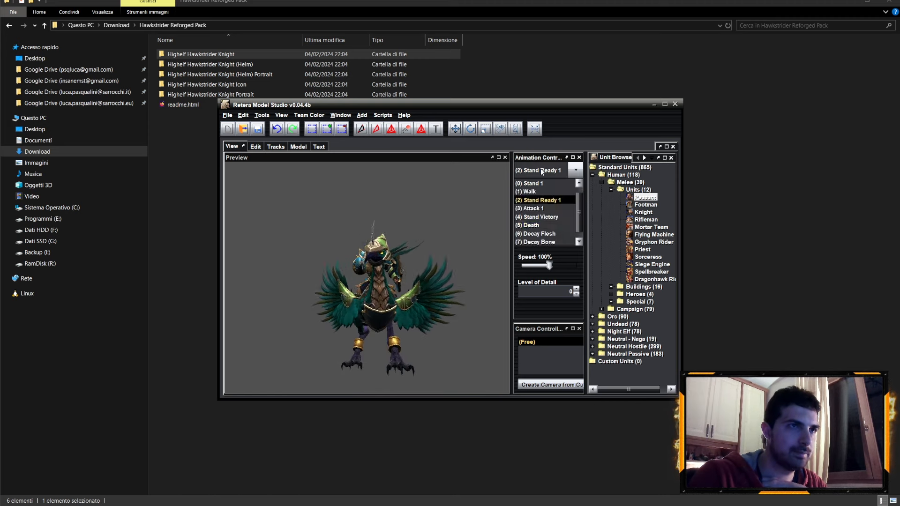
click(542, 209)
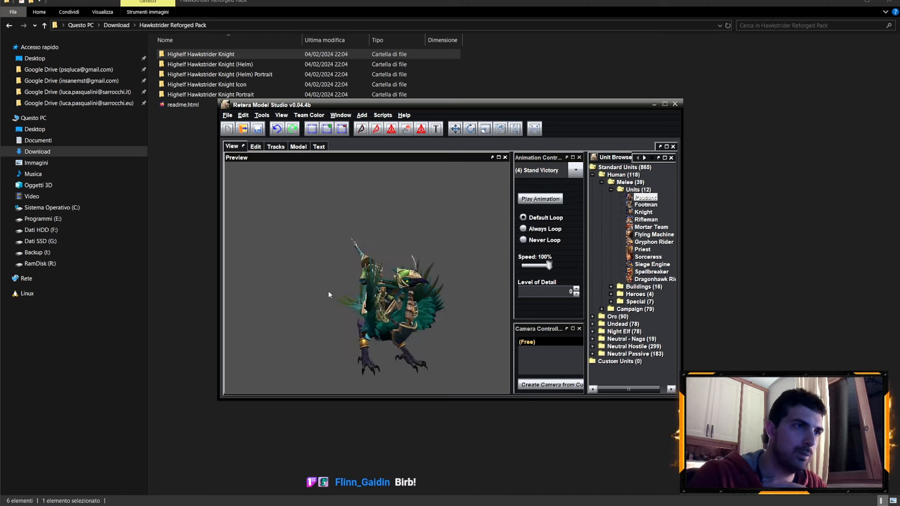
click(542, 175)
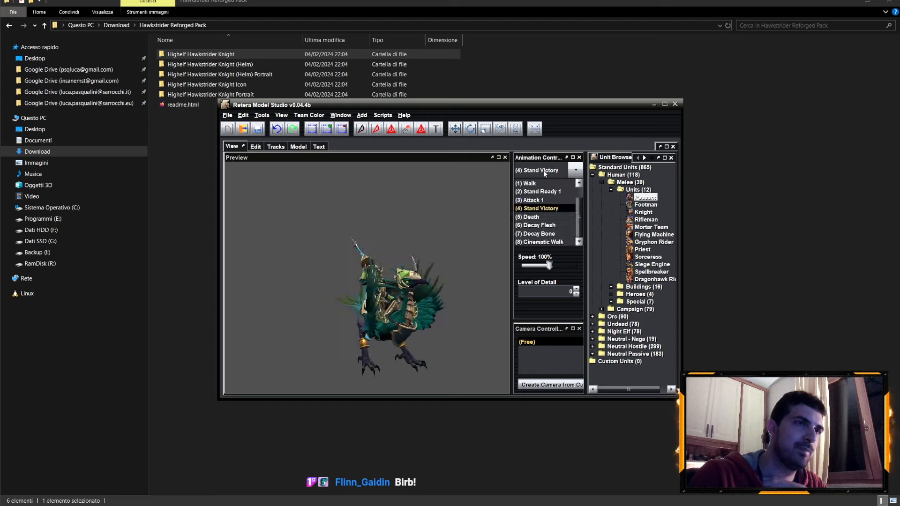
click(539, 228)
drag(474, 260, 368, 269)
scroll(409, 265, up, 3)
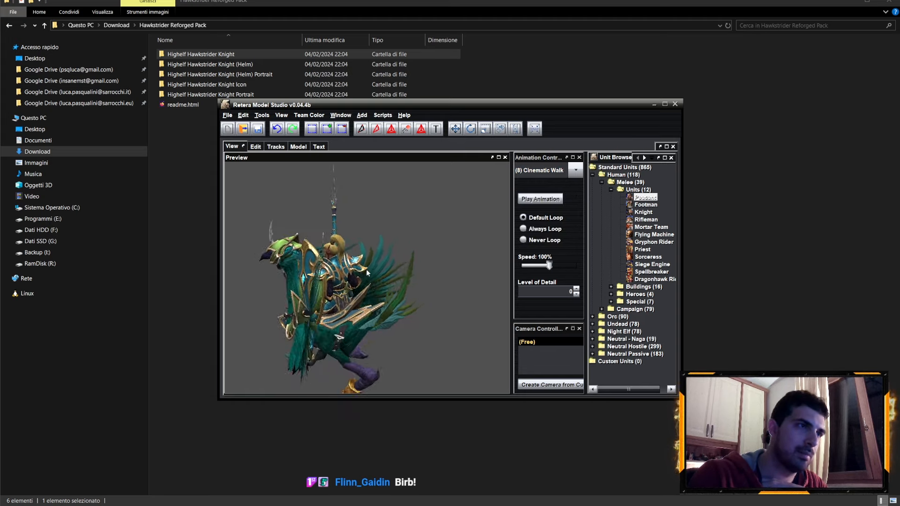
Open the helmeted knight model from the Highelf Hawkstrider Knight (Helm) folder in the model editor
click(228, 115)
click(240, 136)
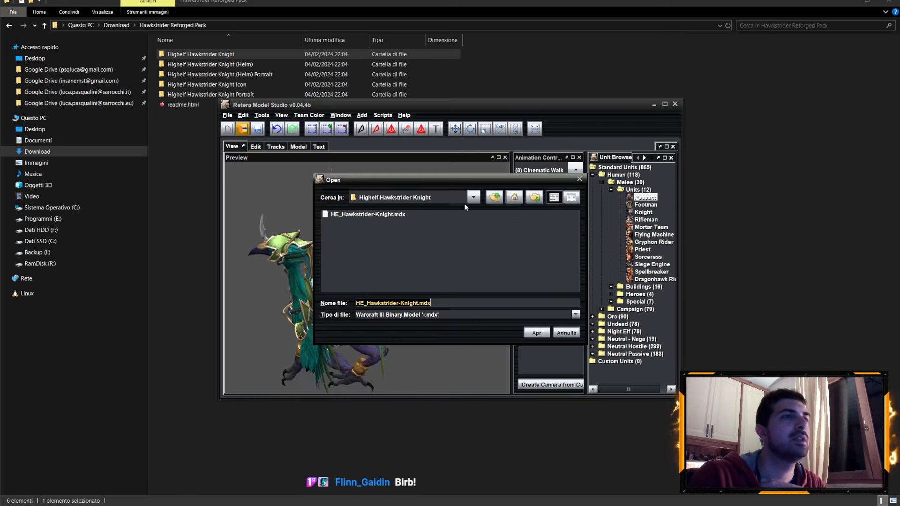
click(494, 197)
click(415, 225)
double_click(415, 223)
click(377, 216)
click(534, 333)
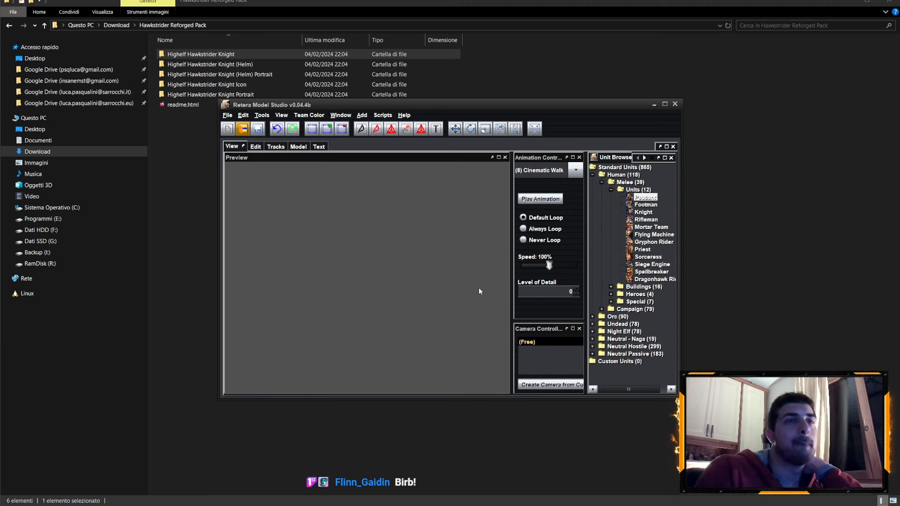
Inspect the helmeted rider up close and compare it with the icons in the Highelf Hawkstrider Knight Icon folder
scroll(394, 243, up, 3)
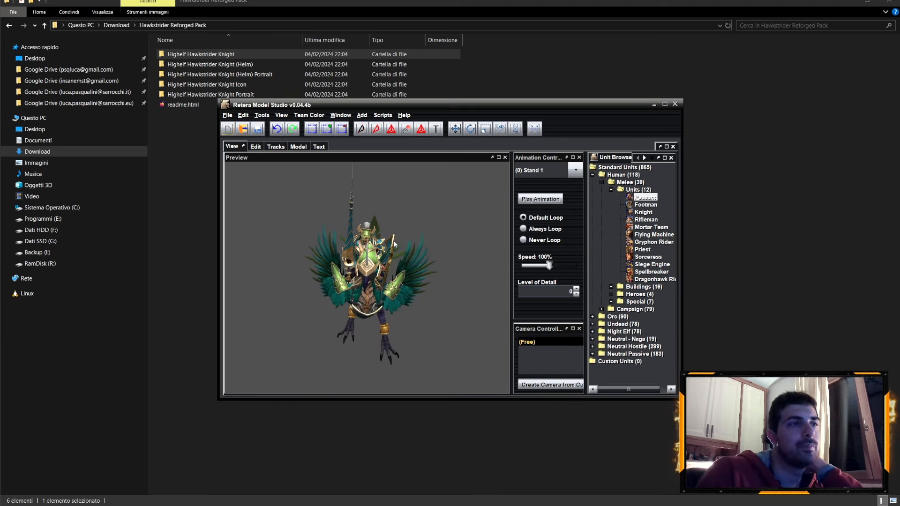
scroll(367, 247, up, 8)
drag(341, 245, 384, 260)
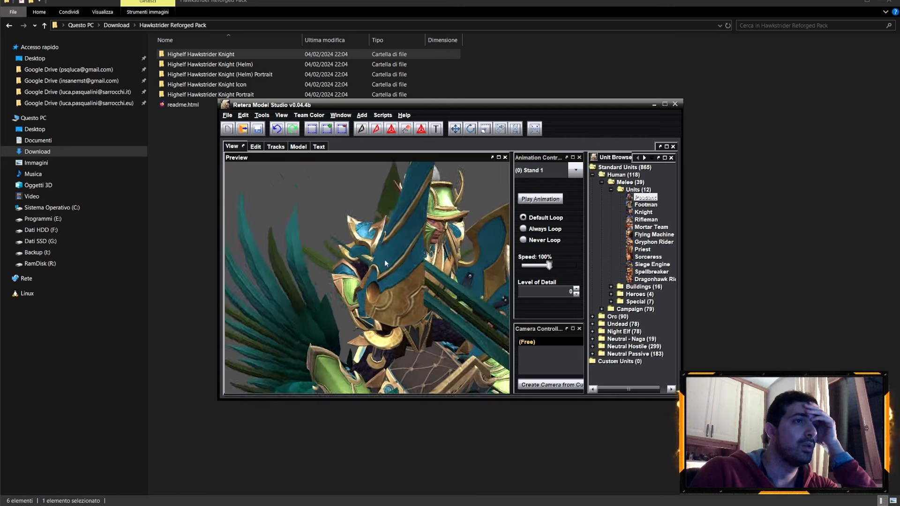
double_click(195, 85)
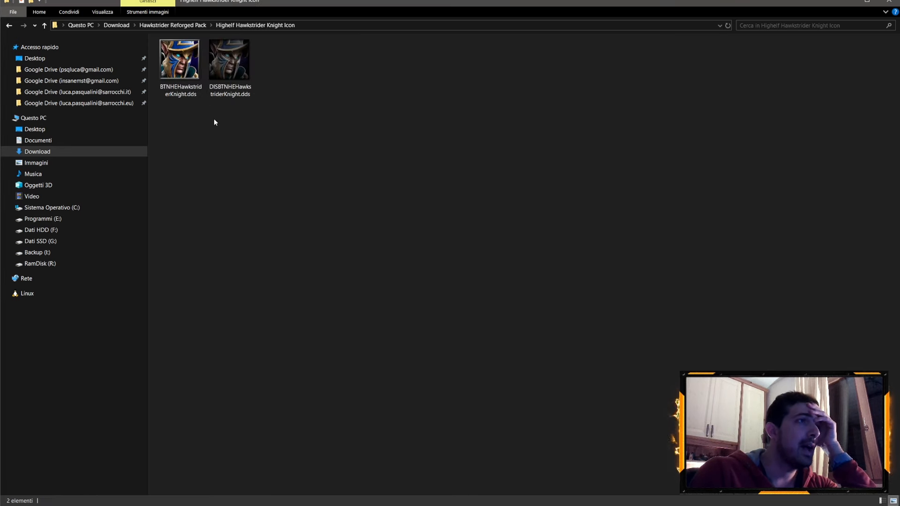
key(alt+Tab)
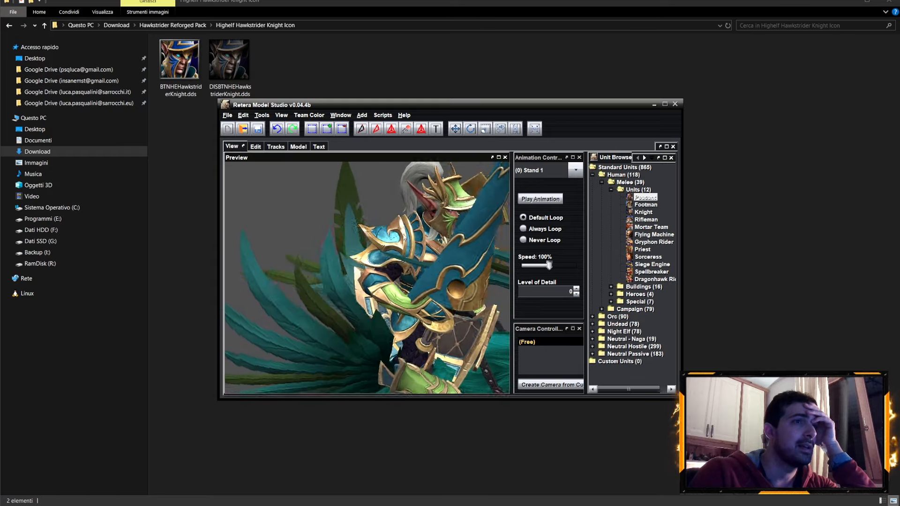
scroll(407, 241, down, 4)
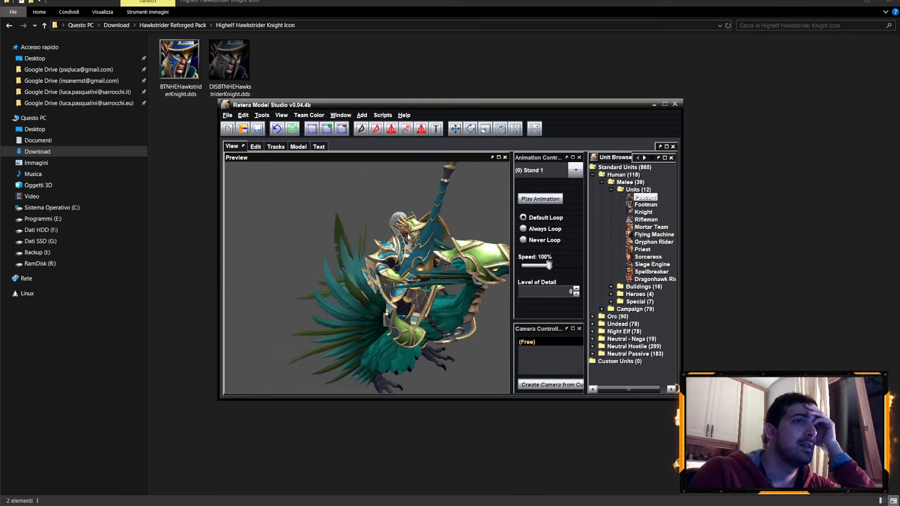
Switch the team color to blue and preview the helmeted knight's Stand Victory and Attack 1 animations
click(309, 115)
click(319, 137)
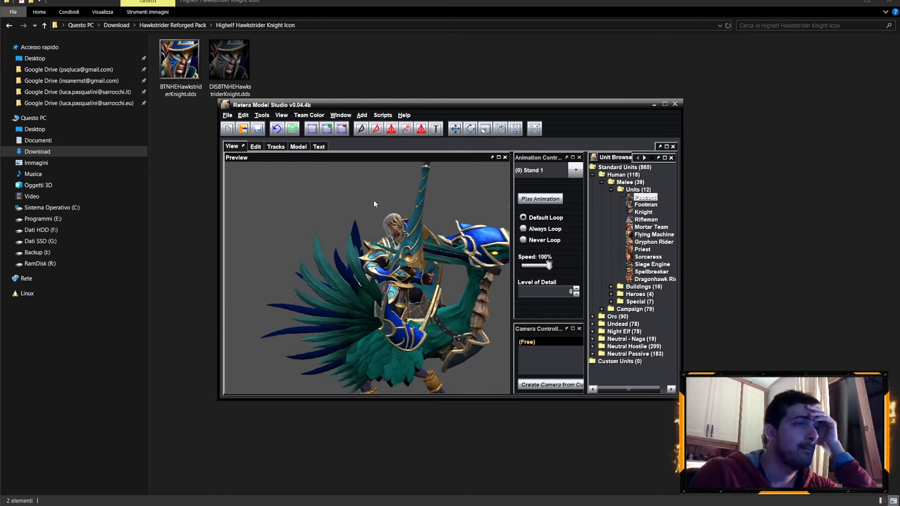
drag(367, 202, 489, 184)
click(534, 171)
click(542, 217)
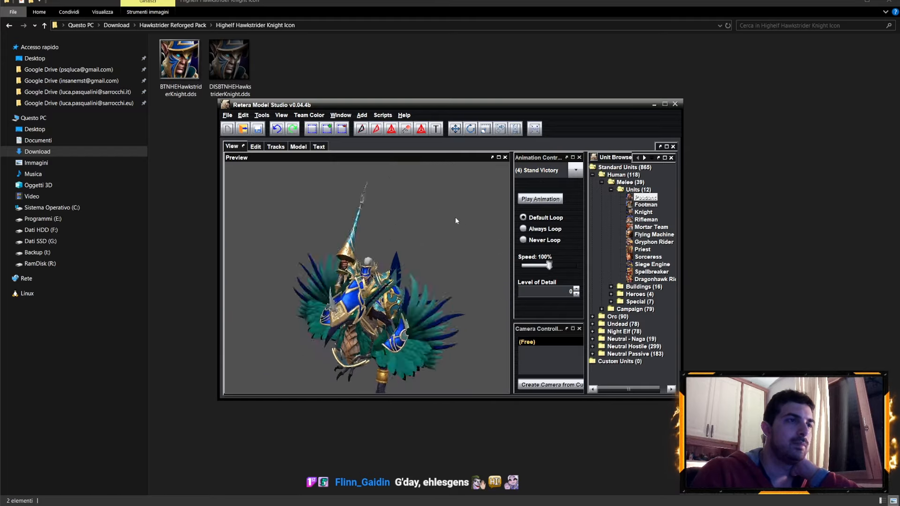
click(536, 176)
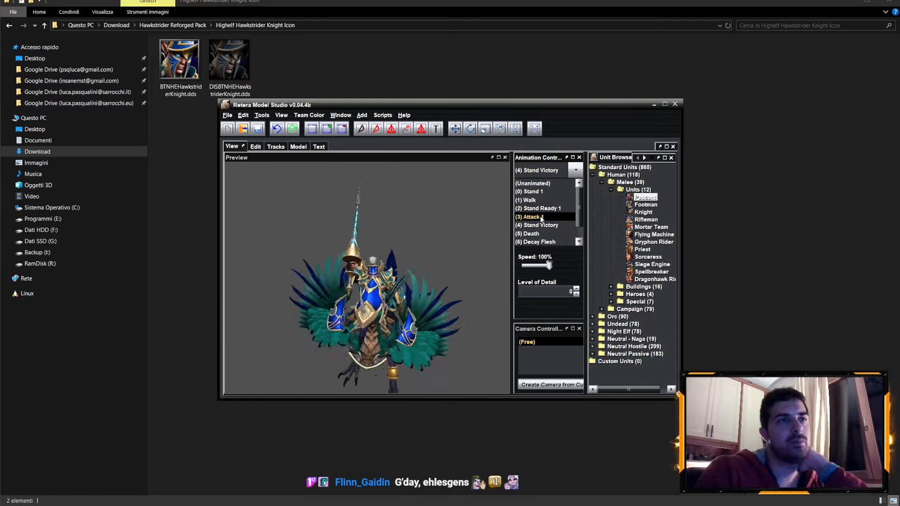
click(525, 227)
drag(375, 265, 420, 264)
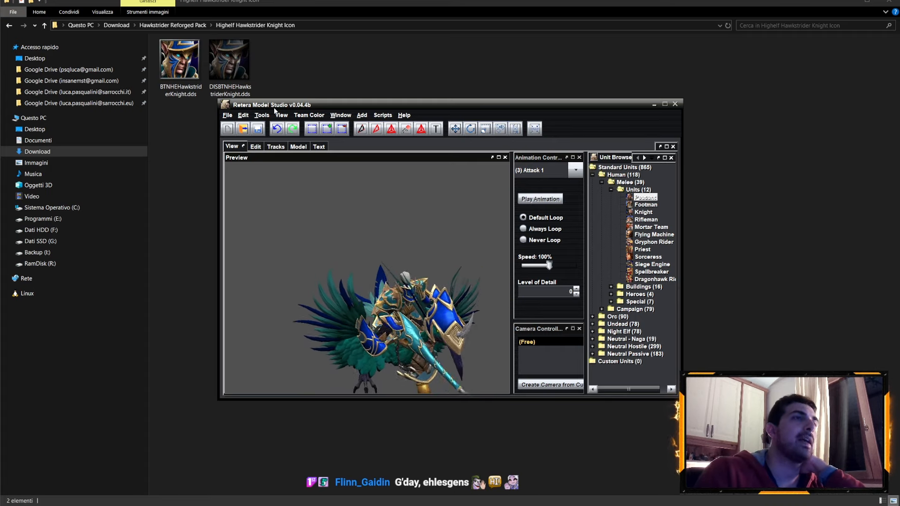
Check the helmeted model's header data and return to the file browser
click(299, 147)
click(260, 182)
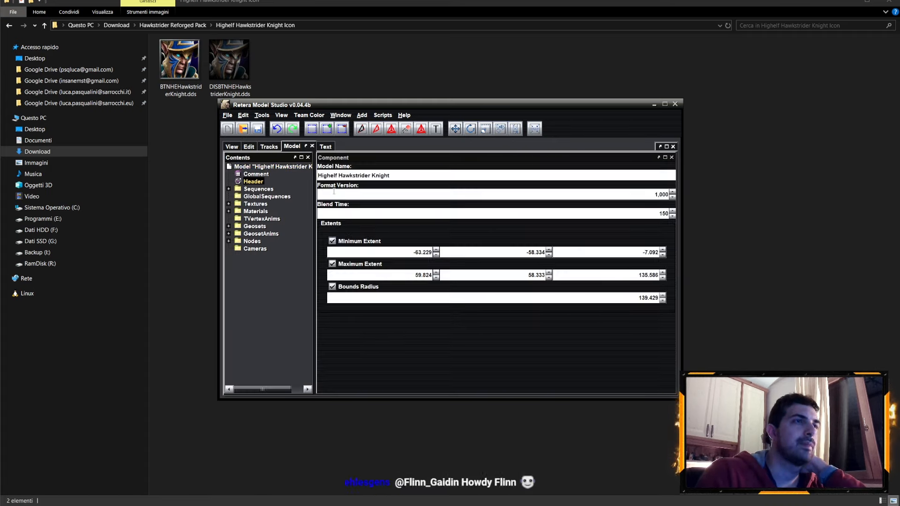
click(665, 104)
Move BTNHEHawkstriderKnight.dds and DISBTNHEHawkstriderKnight.dds from the Icon folder into the Highelf Hawkstrider Knight (Helm) folder
click(197, 28)
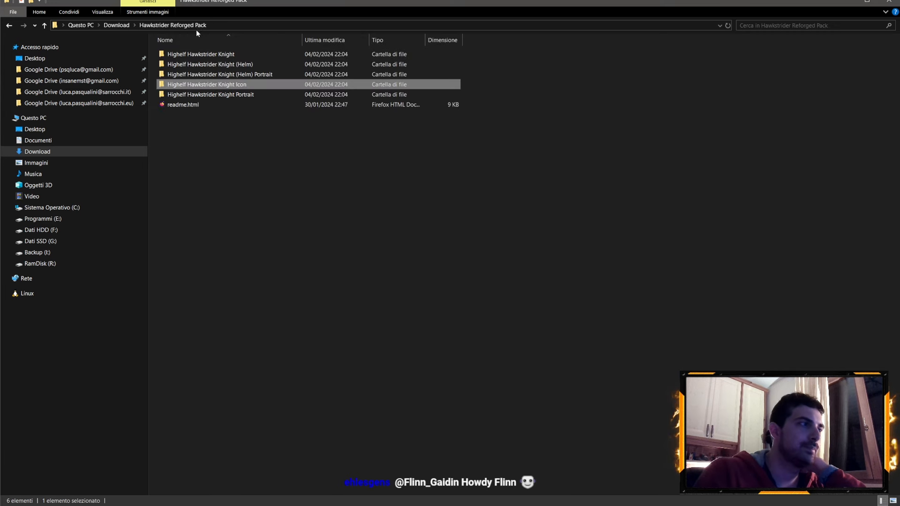
double_click(239, 87)
drag(269, 120, 202, 38)
click(185, 25)
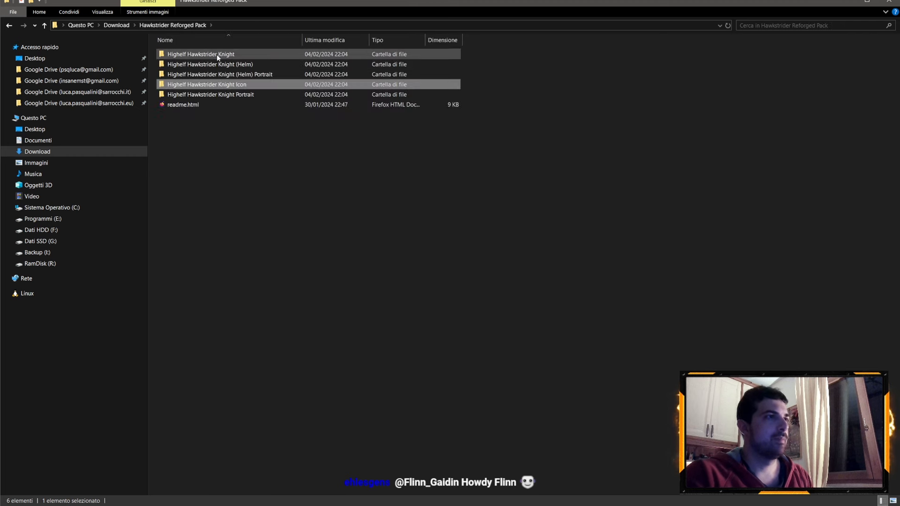
double_click(216, 55)
right_click(222, 157)
click(190, 25)
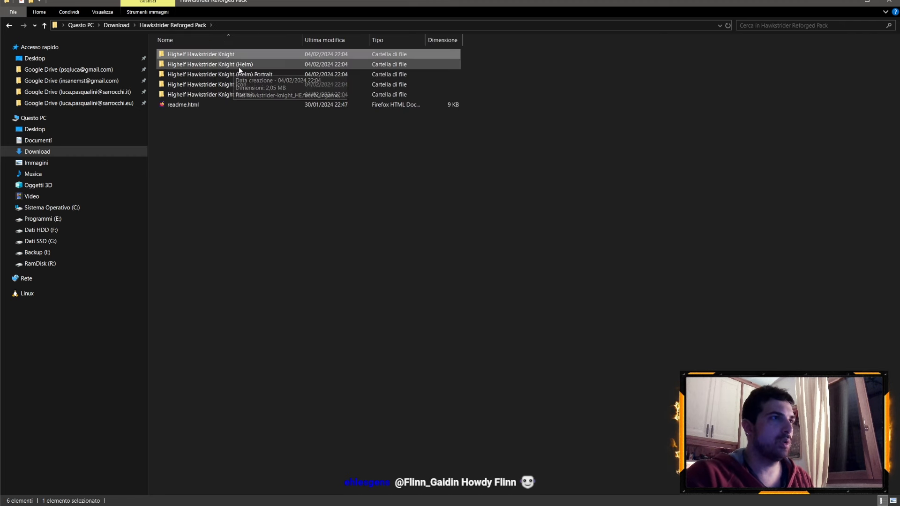
double_click(237, 71)
right_click(178, 133)
click(248, 199)
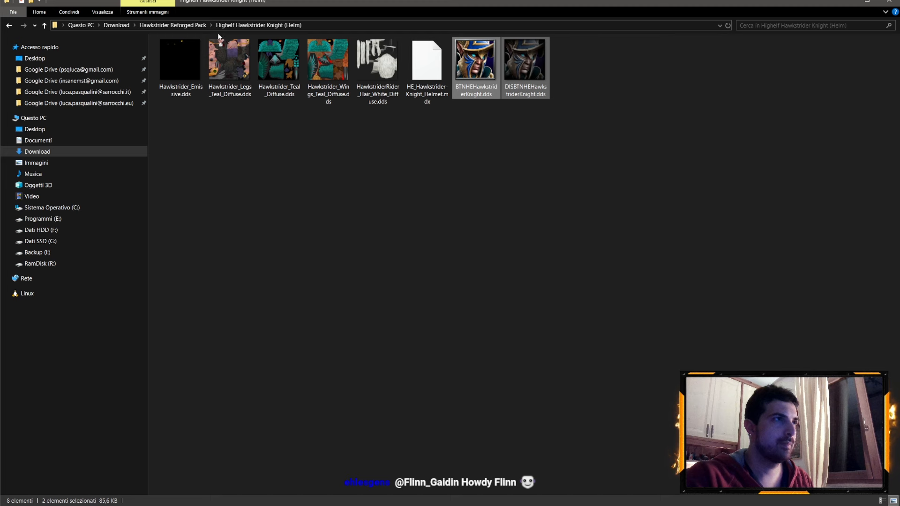
Move all files from the (Helm) Portrait folder into the Highelf Hawkstrider Knight (Helm) folder, replacing the existing HawkstriderRider_Hair_White_Diffuse.dds
click(154, 24)
double_click(249, 78)
drag(368, 171, 234, 52)
click(173, 25)
double_click(262, 64)
right_click(295, 148)
click(331, 216)
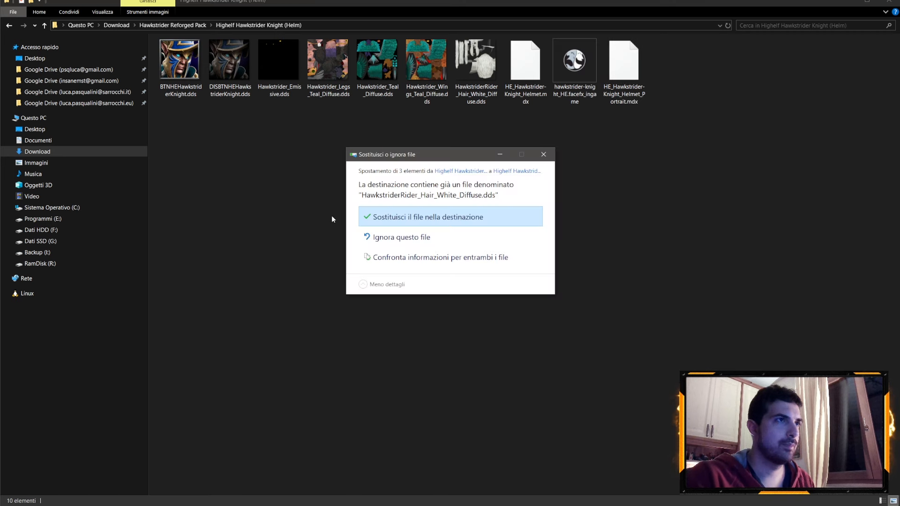
click(419, 222)
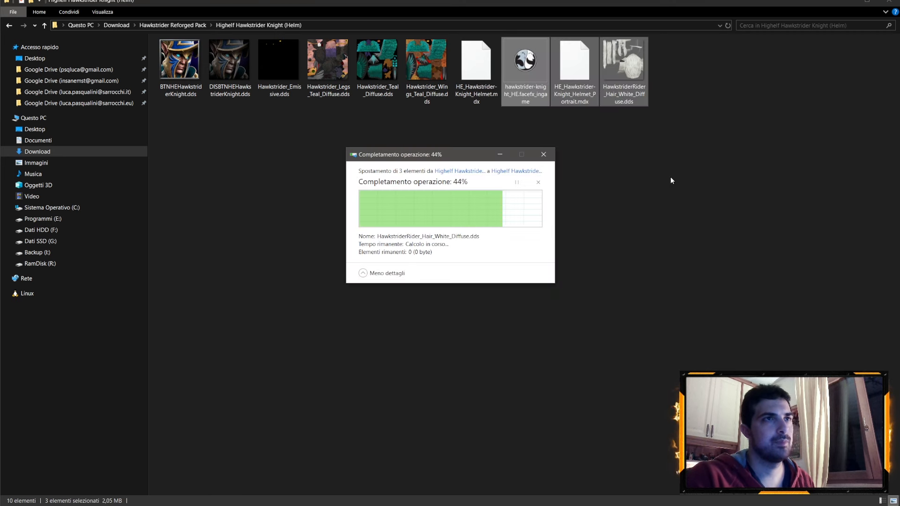
Check the contents of the Highelf Hawkstrider Knight Portrait folder and return to the pack folder
key(alt+Left)
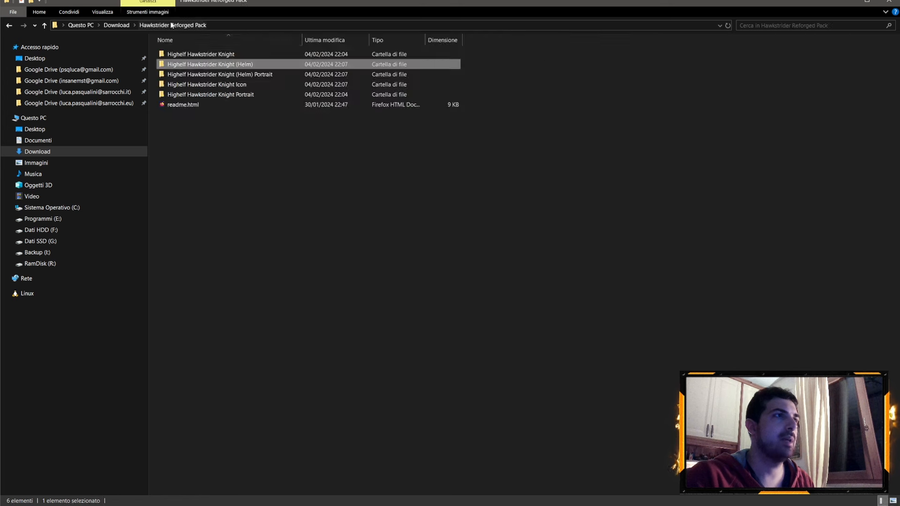
double_click(243, 85)
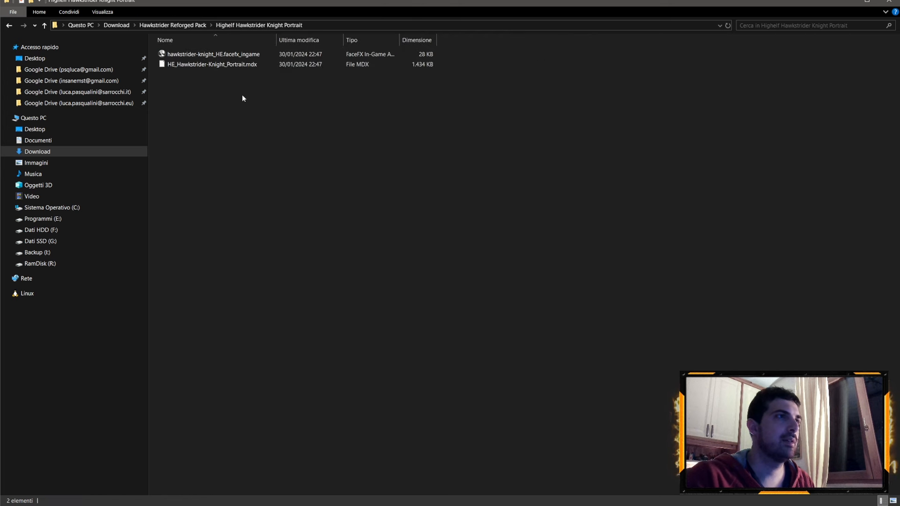
click(191, 25)
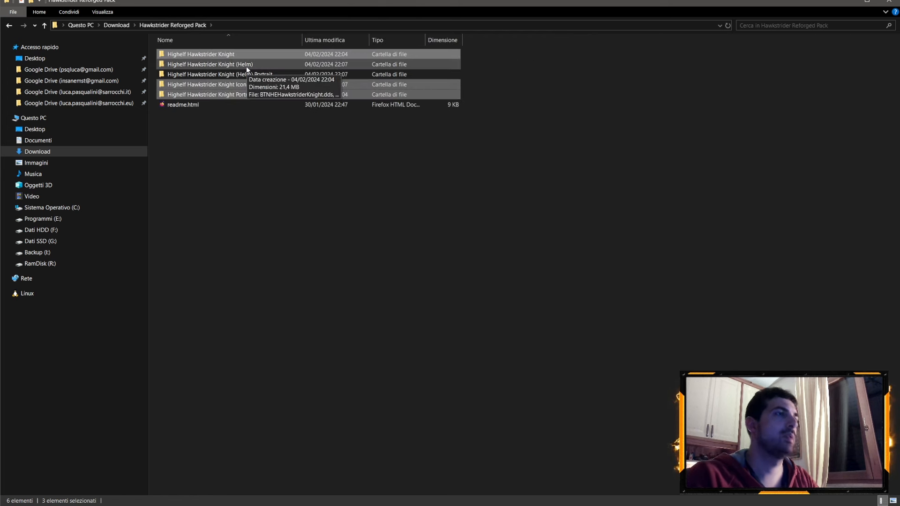
Delete the Highelf Hawkstrider Knight, Icon, Portrait and (Helm) Portrait folders, keeping Highelf Hawkstrider Knight (Helm) and readme.html
key(Delete)
double_click(249, 64)
click(185, 25)
key(Delete)
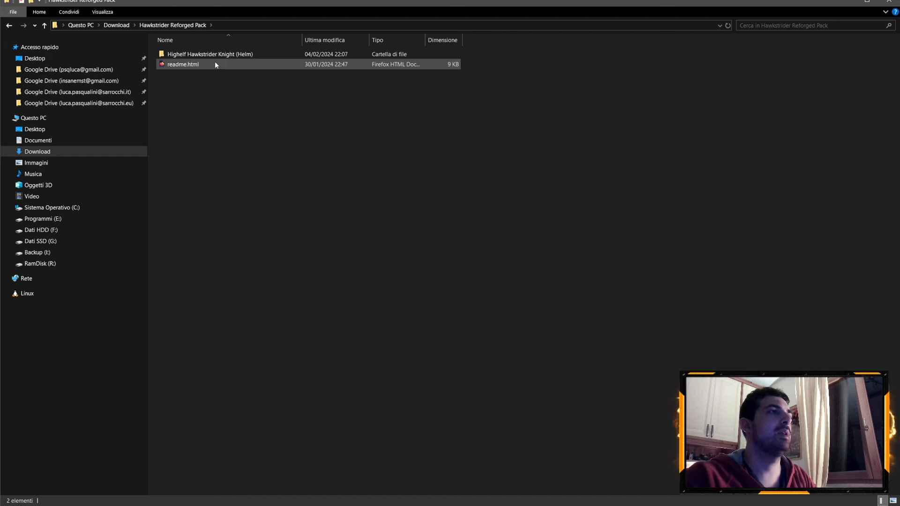
Cut all files in the Highelf Hawkstrider Knight (Helm) folder and browse to F:\Workspace\Editor Warcraft III\_Shared\_new\Units\Human
double_click(213, 54)
drag(663, 177, 171, 52)
click(41, 229)
double_click(181, 104)
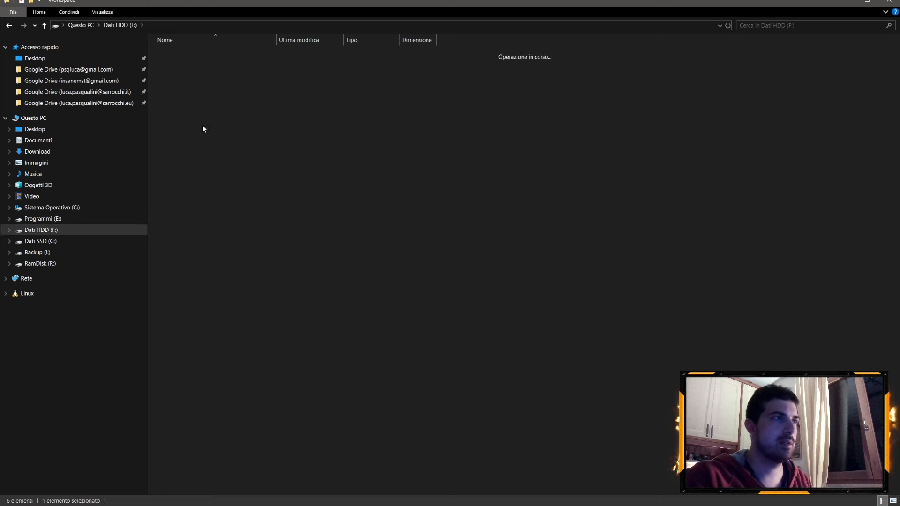
double_click(197, 167)
double_click(200, 76)
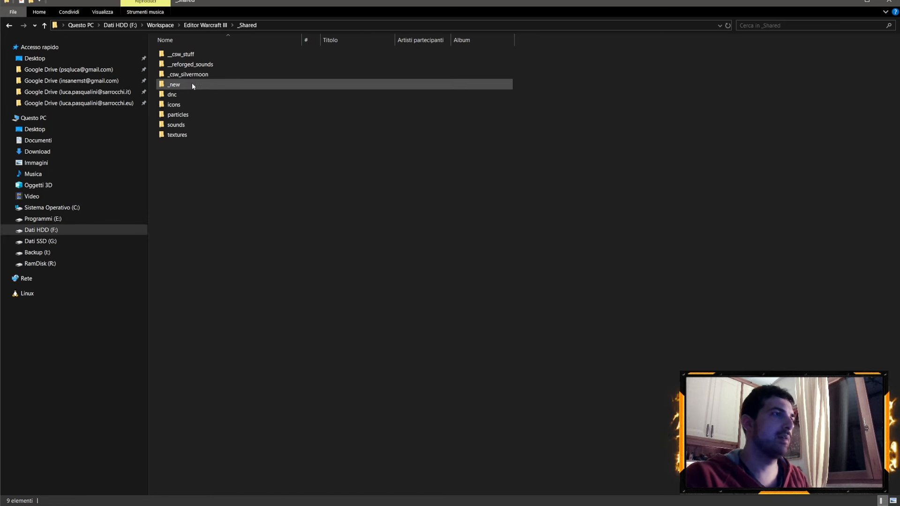
double_click(193, 84)
double_click(172, 175)
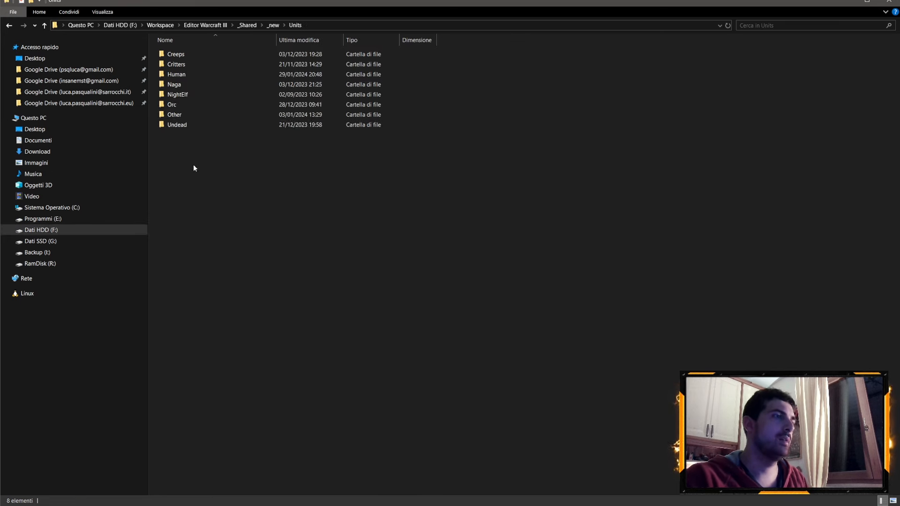
double_click(182, 74)
scroll(300, 197, down, 5)
scroll(328, 211, down, 5)
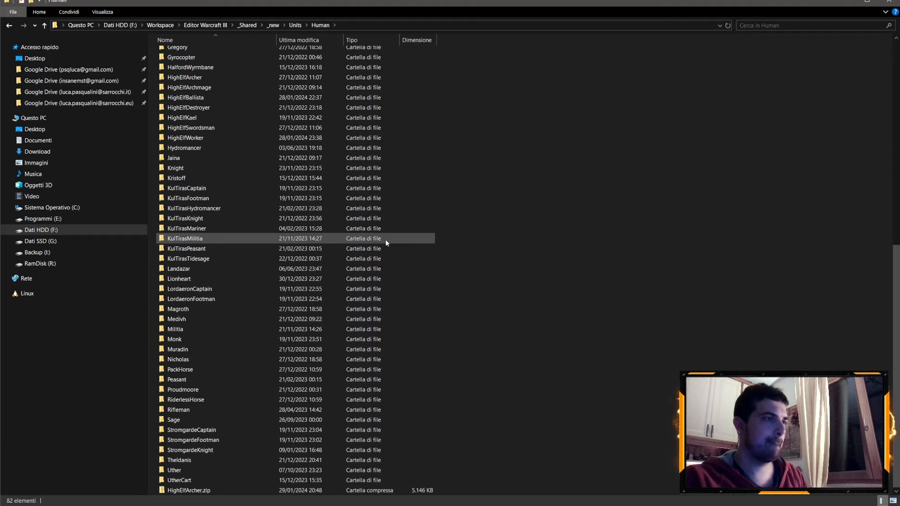
Create a new folder named HighElfHawkstrider inside the Human units folder
right_click(446, 184)
scroll(436, 145, up, 3)
right_click(451, 182)
mouse_move(497, 295)
click(579, 296)
text(HighElfHawkstride)
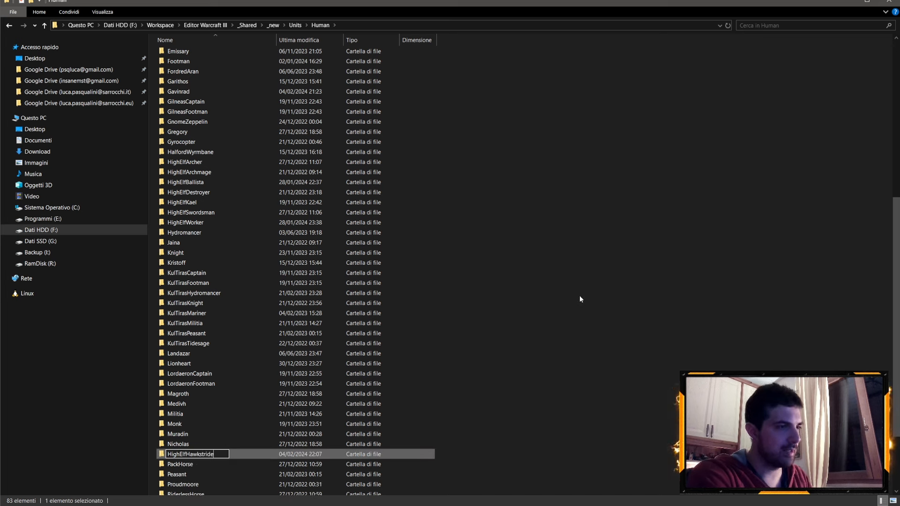
text(r)
key(Return)
Paste the cut hawkstrider model, texture and icon files into the HighElfHawkstrider folder
double_click(224, 209)
right_click(222, 181)
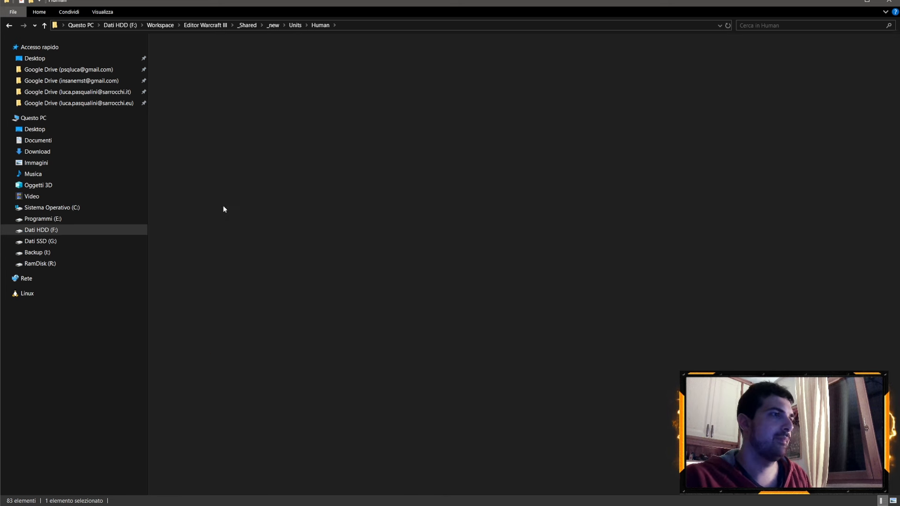
click(278, 249)
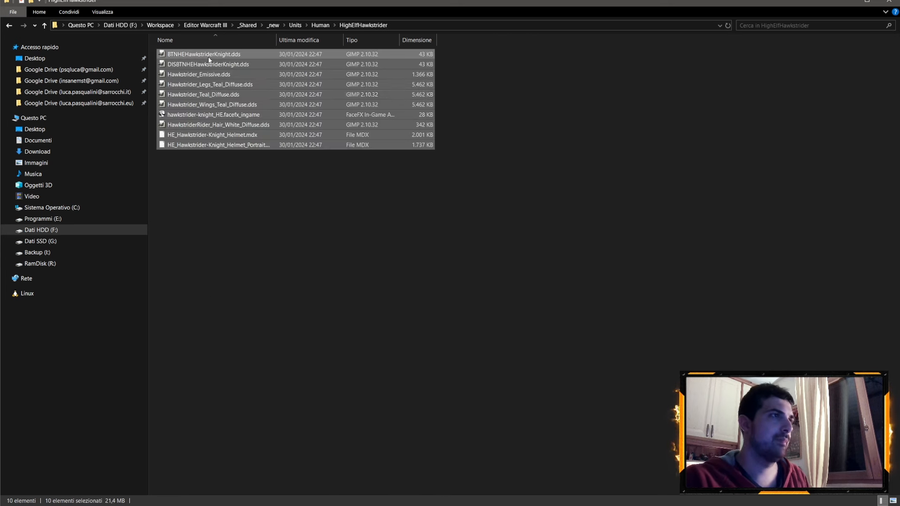
Move BTNHEHawkstriderKnight.dds and DISBTNHEHawkstriderKnight.dds from HighElfHawkstrider into the ReplaceableTextures folder under _new
click(208, 56)
click(275, 25)
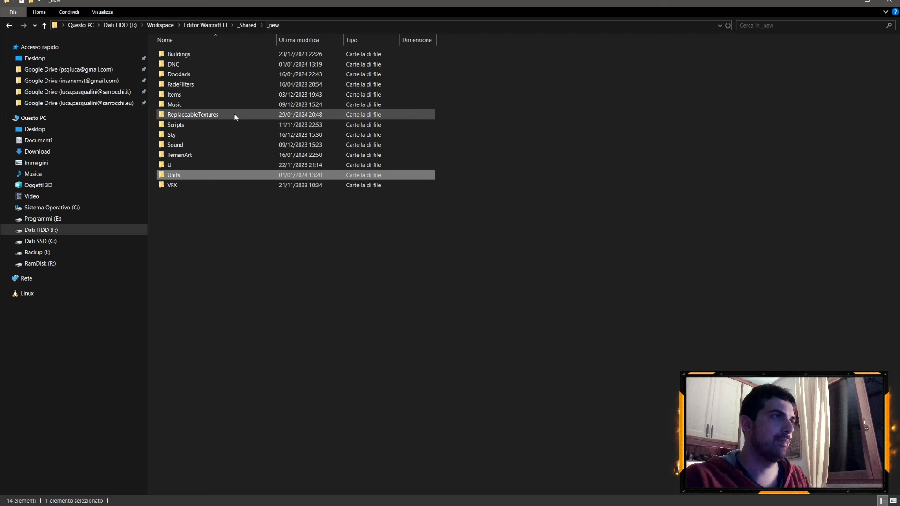
double_click(191, 116)
right_click(211, 148)
click(253, 214)
Rename the BTNHEHawkstriderKnight.dds icon as BTNHighElfHawkstrider.dds and copy the HighElfHawkstrider part of its name
click(383, 106)
click(381, 89)
key(F2)
click(380, 94)
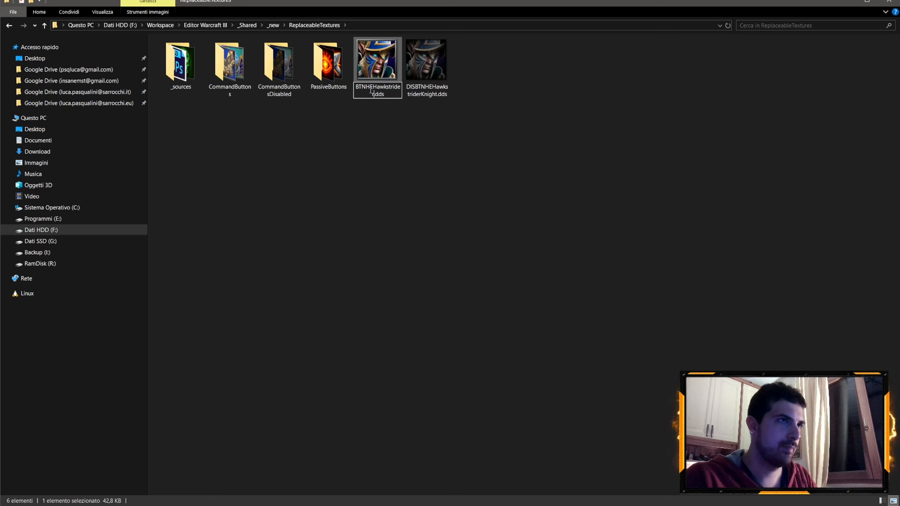
drag(373, 89, 367, 87)
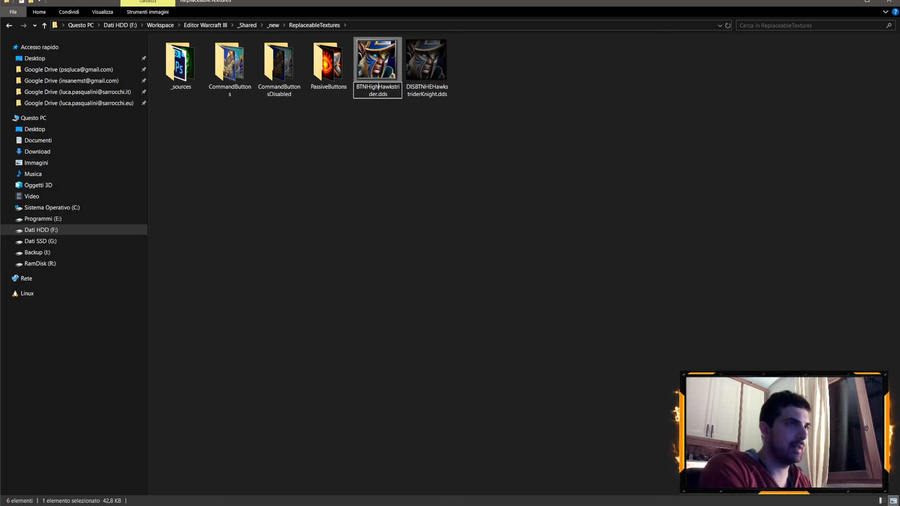
drag(381, 93, 373, 88)
Rename the disabled icon as DISBTNHighElfHawkstrider.dds and move the icons into CommandButtons and CommandButtonsDisabled
click(428, 92)
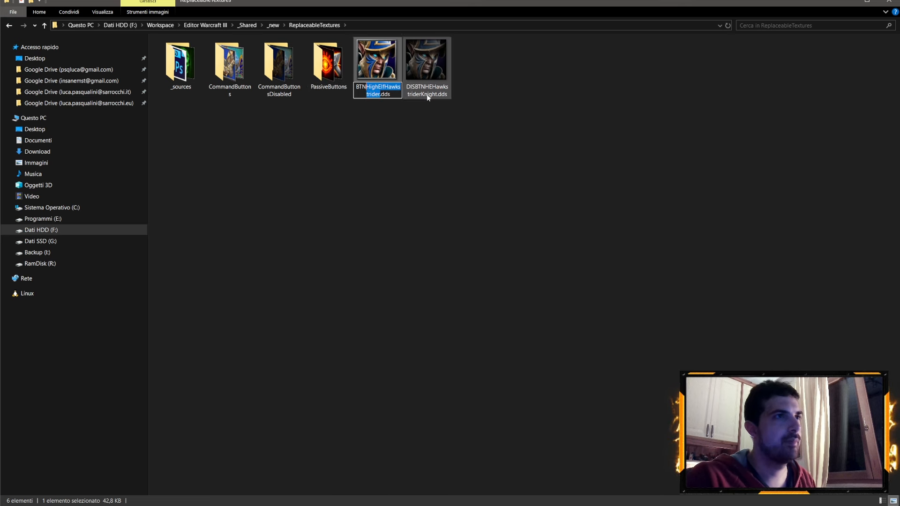
click(428, 94)
click(434, 94)
drag(430, 89, 276, 92)
text(ighElfHawkstrider)
click(454, 127)
drag(389, 70, 269, 83)
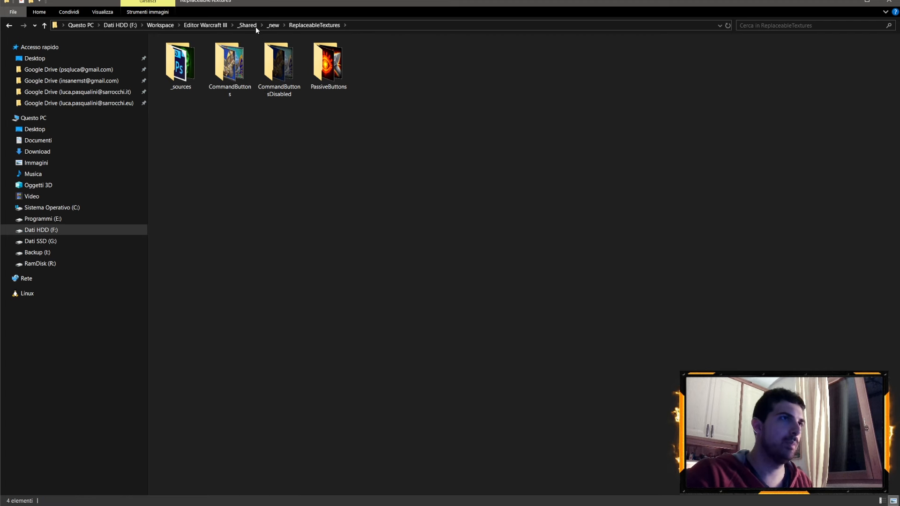
Reopen the HighElfHawkstrider folder under Units\Human and show its files as a detailed list with a wider name column
click(272, 26)
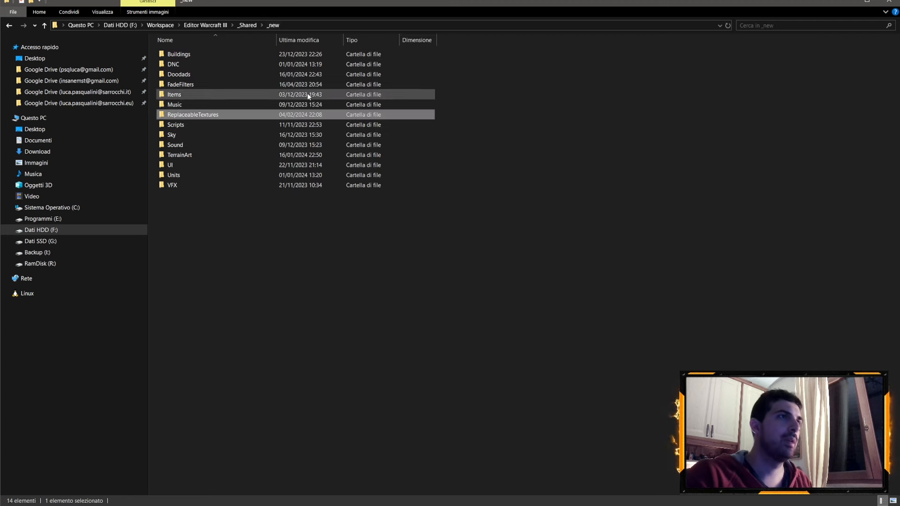
double_click(177, 174)
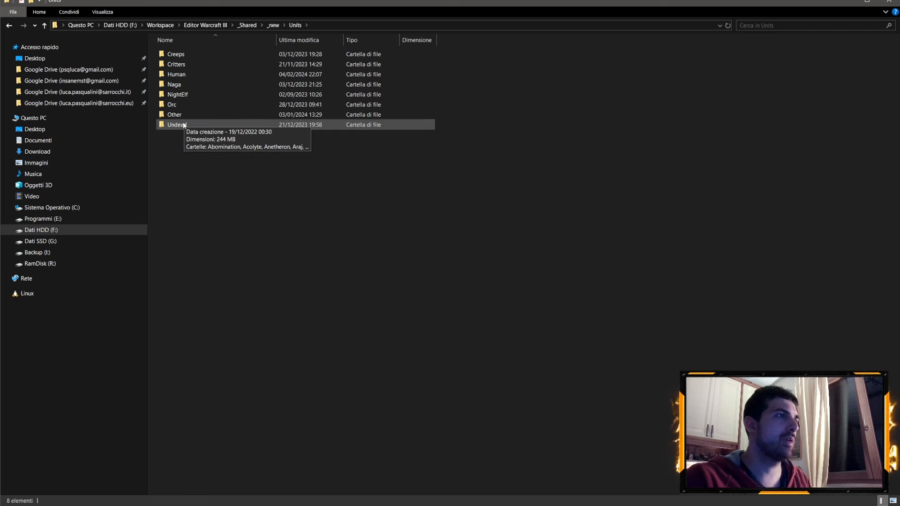
double_click(180, 74)
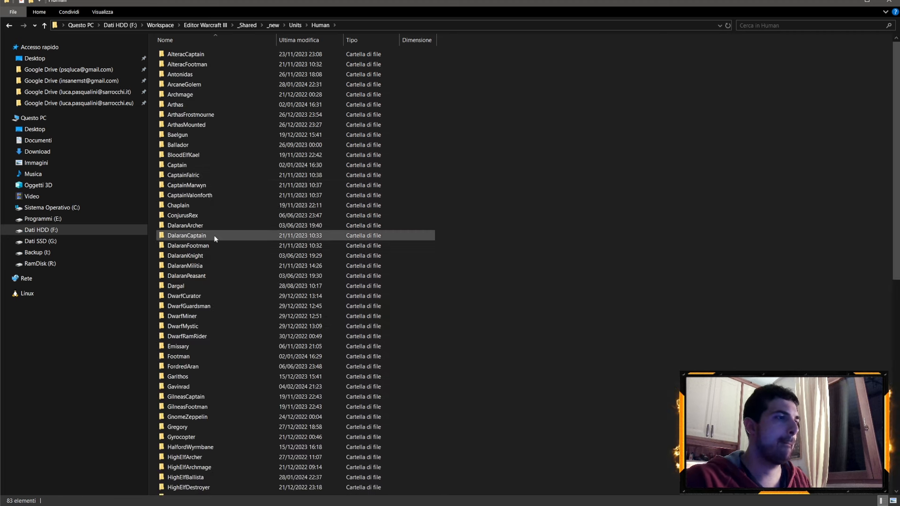
scroll(217, 345, down, 3)
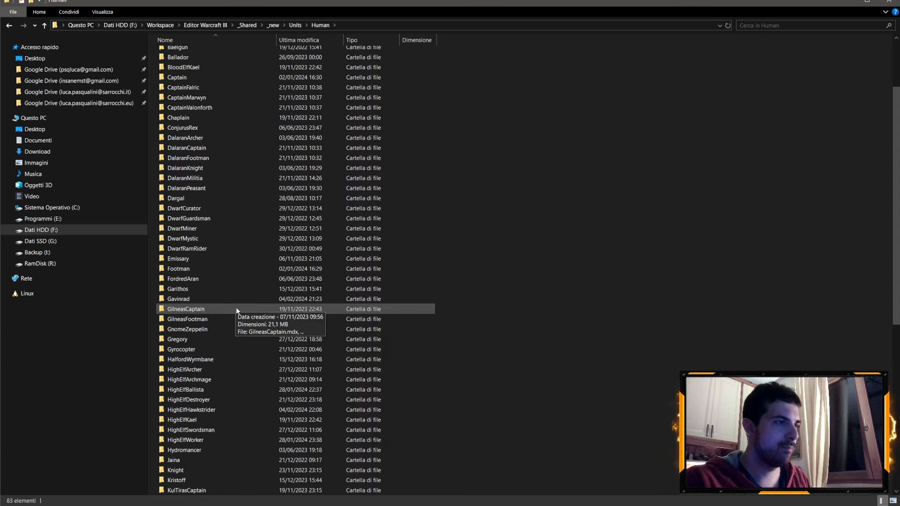
click(210, 411)
double_click(211, 411)
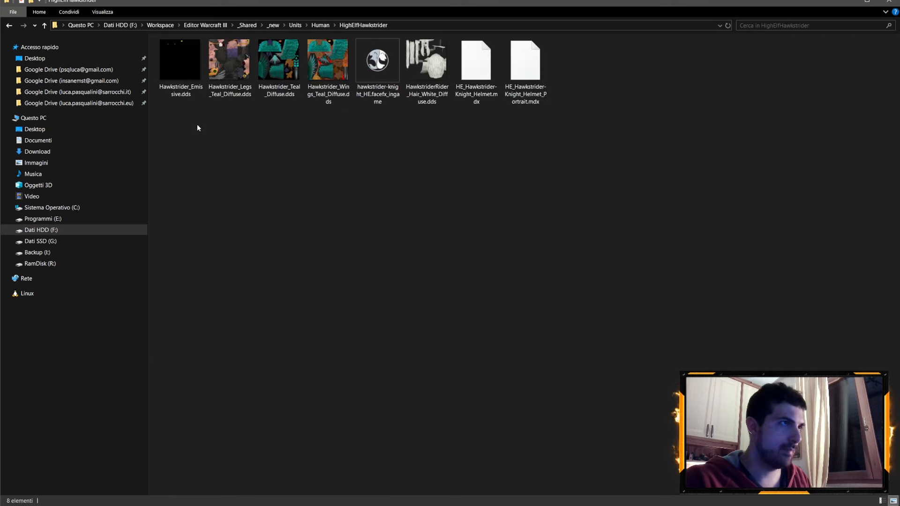
click(102, 12)
click(226, 34)
drag(229, 41, 314, 48)
Rename HE_Hawkstrider-Knight_Helmet.mdx as HighElfHawkstrider.mdx
click(197, 108)
click(199, 115)
key(F2)
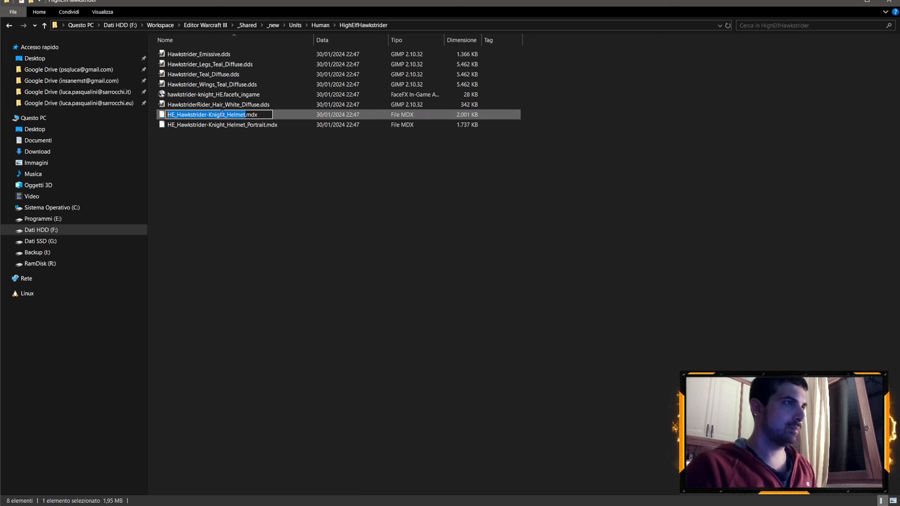
drag(177, 115, 165, 110)
text(HighElf)
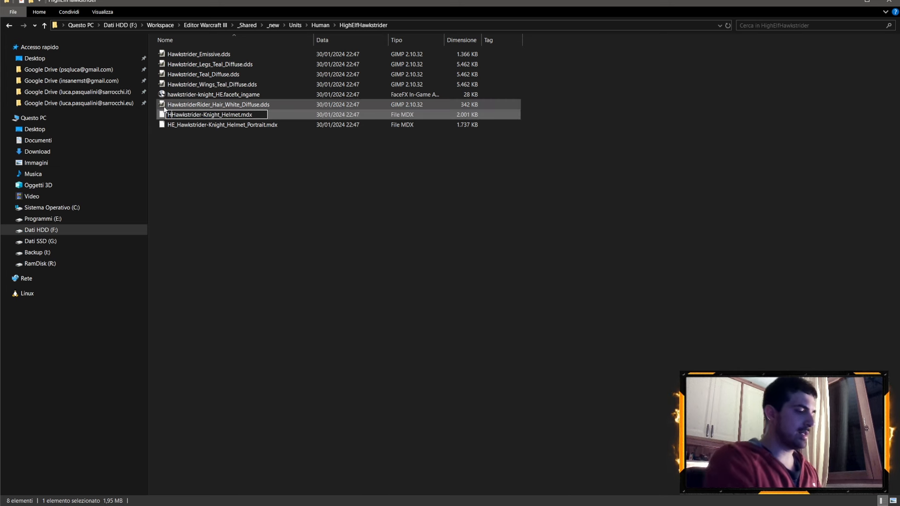
key(BackSpace)
text(f)
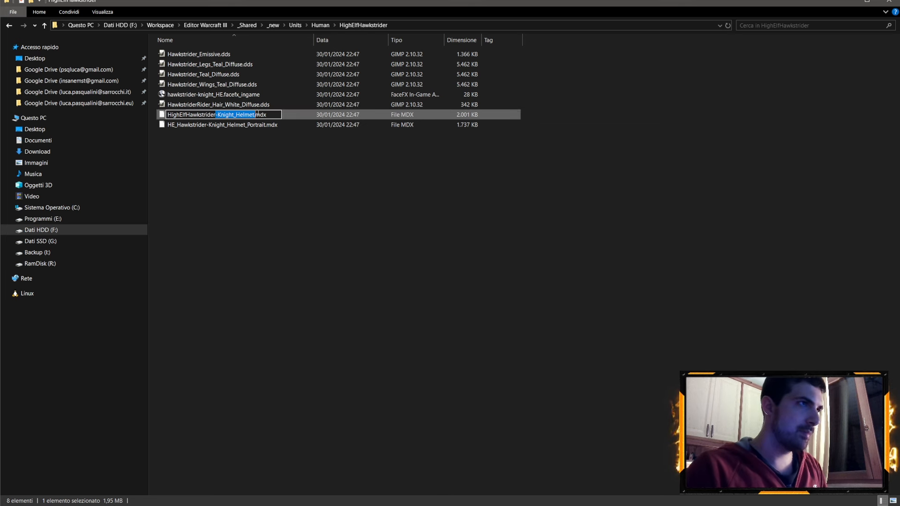
key(BackSpace)
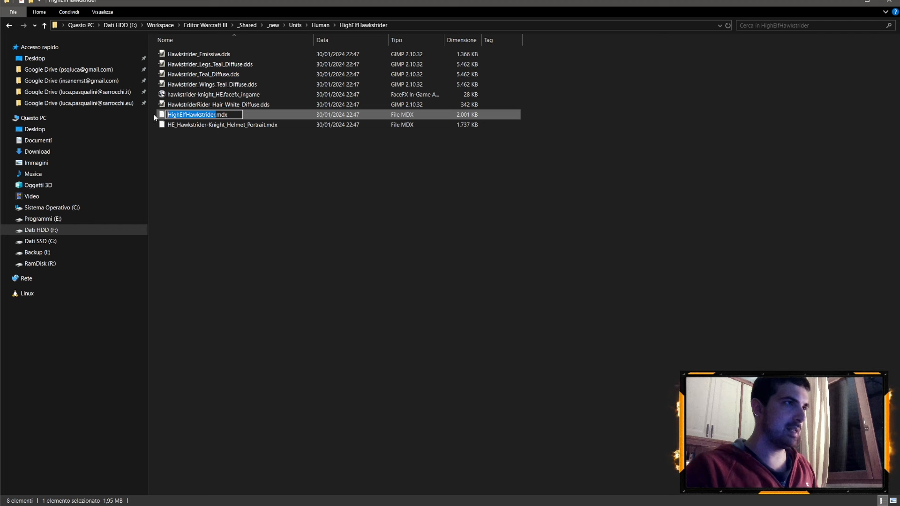
Rename HE_Hawkstrider-Knight_Helmet_Portrait.mdx as HighElfHawkstrider_Portrait.mdx
click(223, 125)
click(234, 116)
drag(246, 115, 141, 117)
text(HighElfHawkstrider)
key(Return)
Rename HawkstriderRider_Hair_White_Diffuse.dds as HighElfHawkstrider_Hair_Diffuse.dds
click(213, 105)
key(F2)
click(212, 105)
drag(196, 101, 166, 104)
text(HighElfHawkstrider)
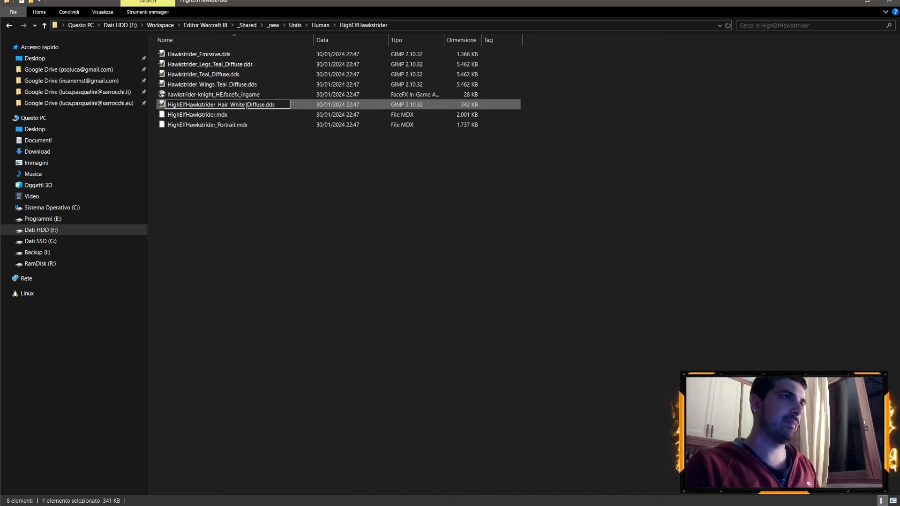
drag(242, 105, 246, 106)
key(BackSpace)
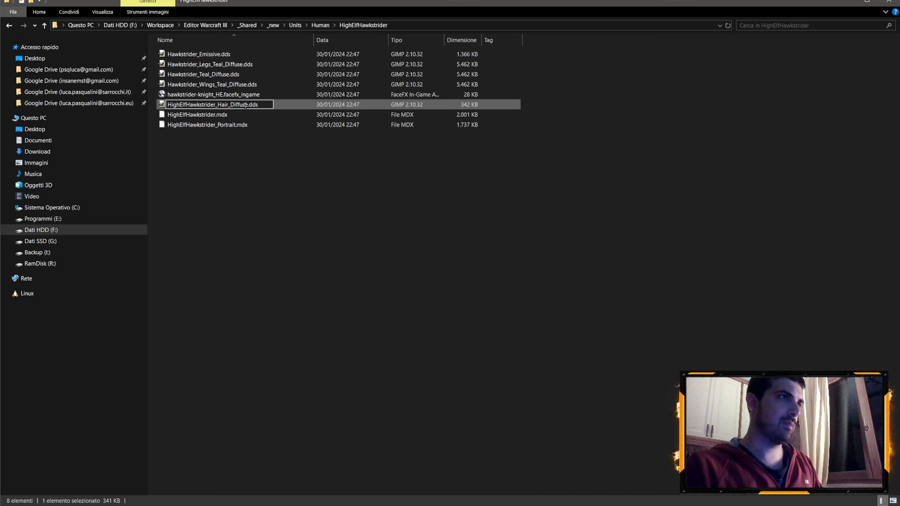
key(Return)
Rename Hawkstrider_Wings_Teal_Diffuse.dds as HighElfHawkstrider_Wings_Diffuse.dds
click(213, 117)
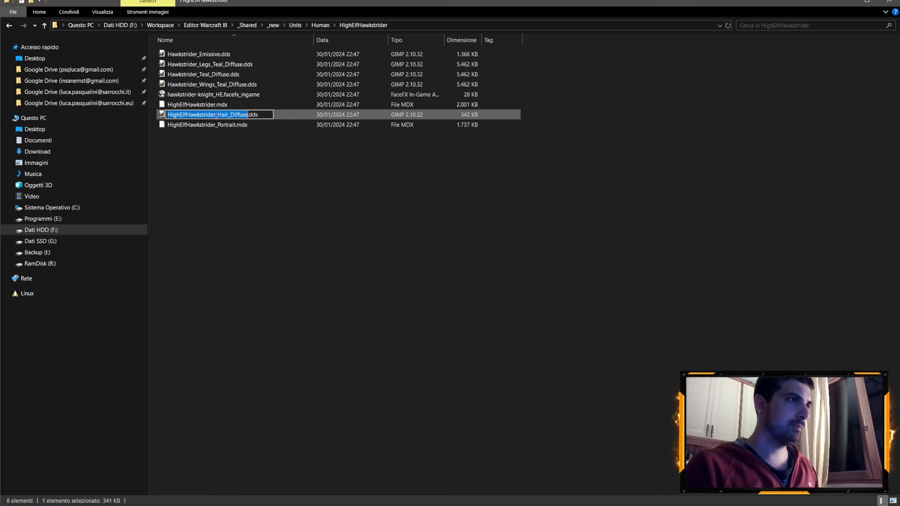
click(194, 85)
click(196, 85)
drag(197, 85, 137, 89)
text(HighElfHawkstrider)
key(Delete)
key(Return)
Copy the HighElfHawkstrider prefix from the wings texture and rename Hawkstrider_Teal_Diffuse.dds as HighElfHawkstrider_Main_Diffuse.dds
click(214, 125)
drag(216, 125, 150, 121)
key(ctrl+c)
key(Return)
click(200, 75)
click(201, 75)
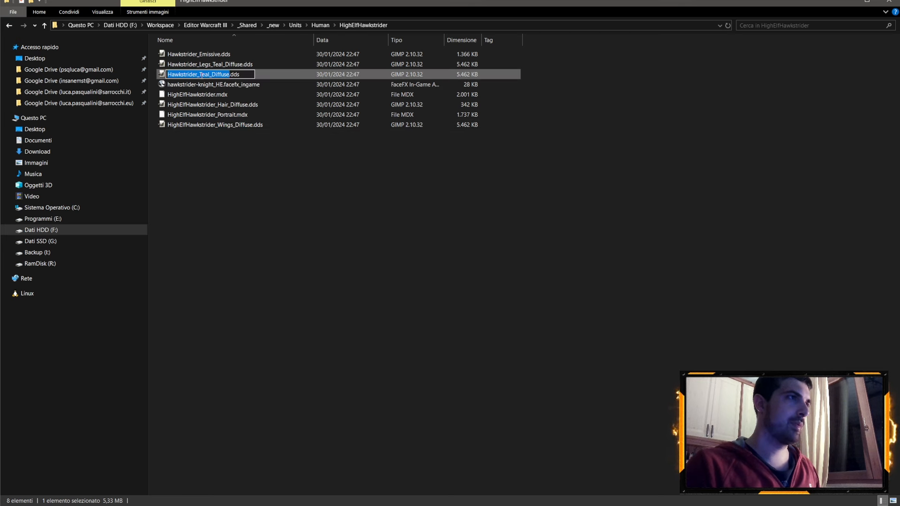
drag(200, 75, 167, 75)
key(ctrl+v)
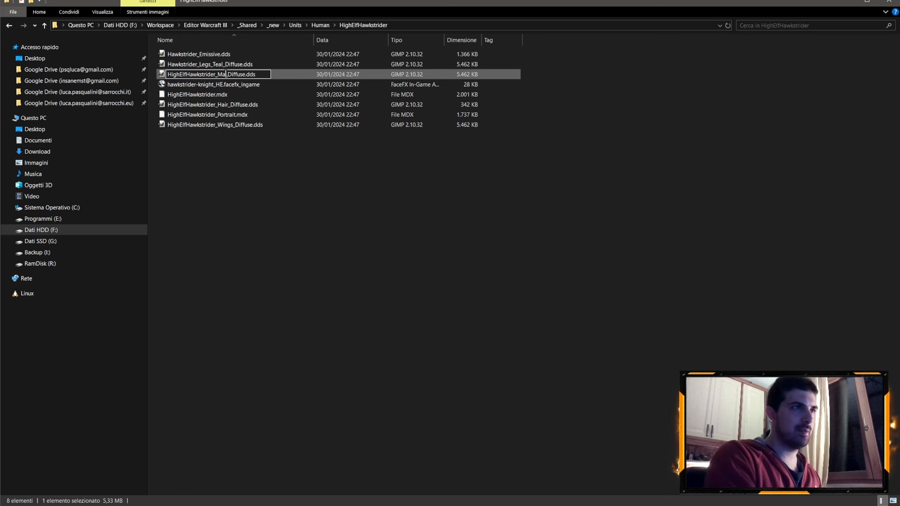
key(Return)
Rename Hawkstrider_Legs_Teal_Diffuse.dds as HighElfHawkstrider_Legs_Diffuse.dds
click(221, 104)
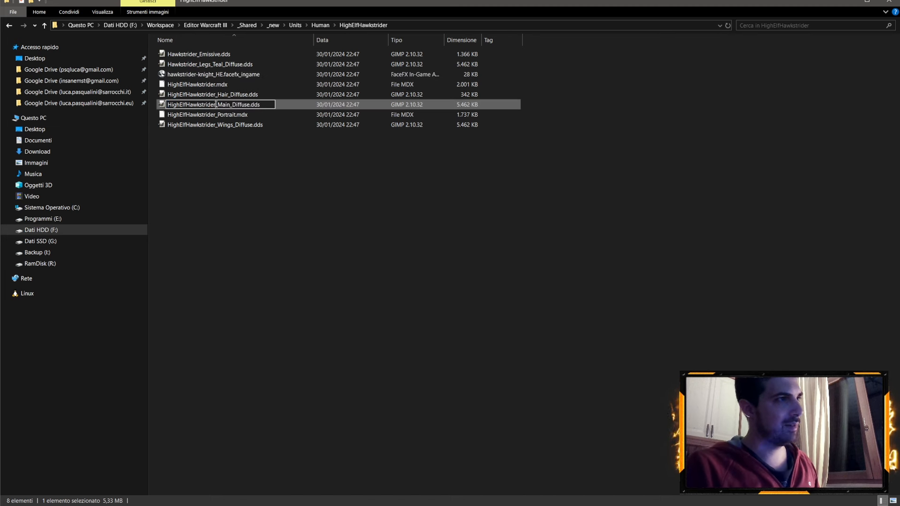
click(268, 145)
click(199, 64)
click(199, 65)
click(198, 64)
drag(198, 65, 167, 64)
key(ctrl+v)
key(BackSpace)
key(BackSpace)
key(Return)
Rename Hawkstrider_Emissive.dds as HighElfHawkstrider_Main_Emissive.dds
click(218, 95)
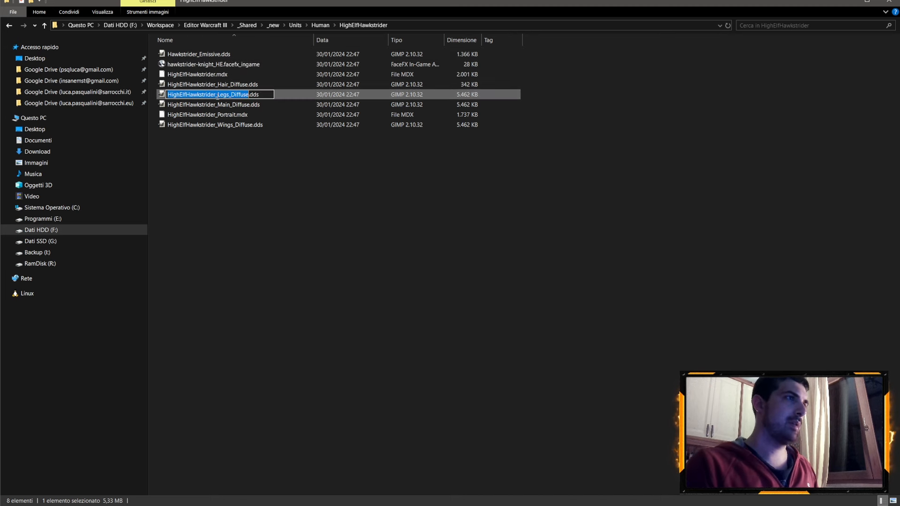
click(203, 55)
key(F2)
drag(196, 54, 167, 54)
key(ctrl+v)
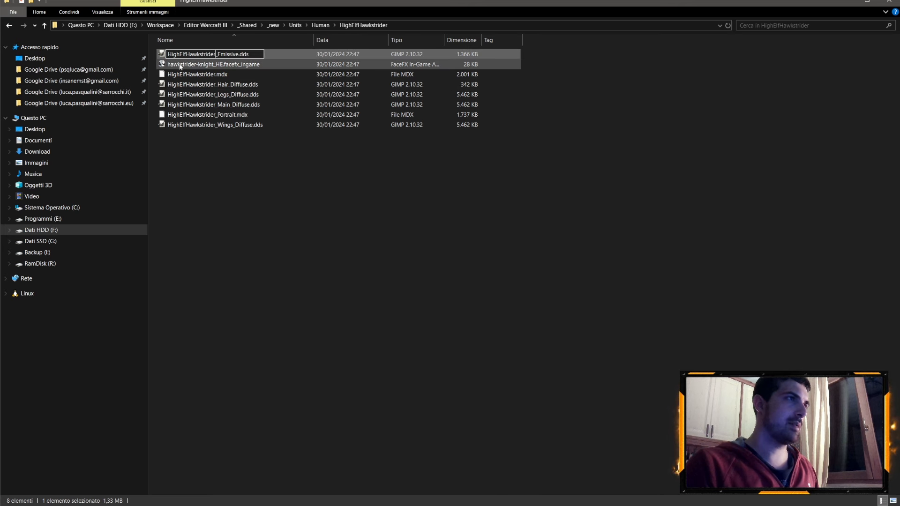
text(n)
key(Return)
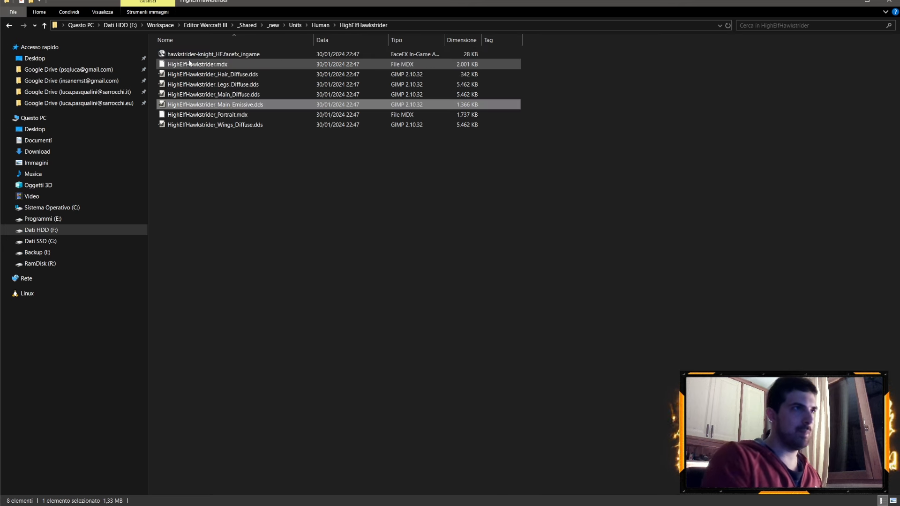
Rename hawkstrider-knight_HE.facefx_ingame as HighElfHawkstrider.facefx_ingame
click(205, 65)
key(F2)
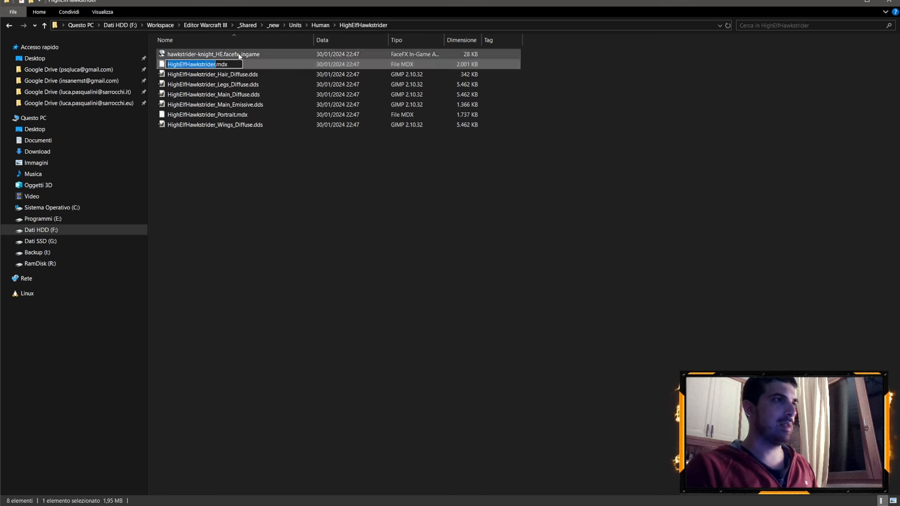
click(225, 56)
key(F2)
key(ctrl+v)
click(289, 184)
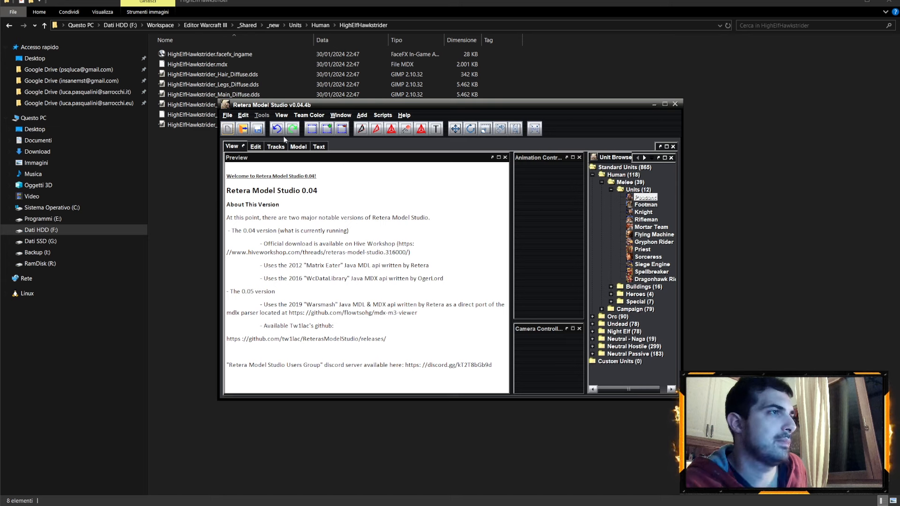
Start opening a model file and browse to the Dati HDD (F:) drive
click(230, 118)
click(238, 135)
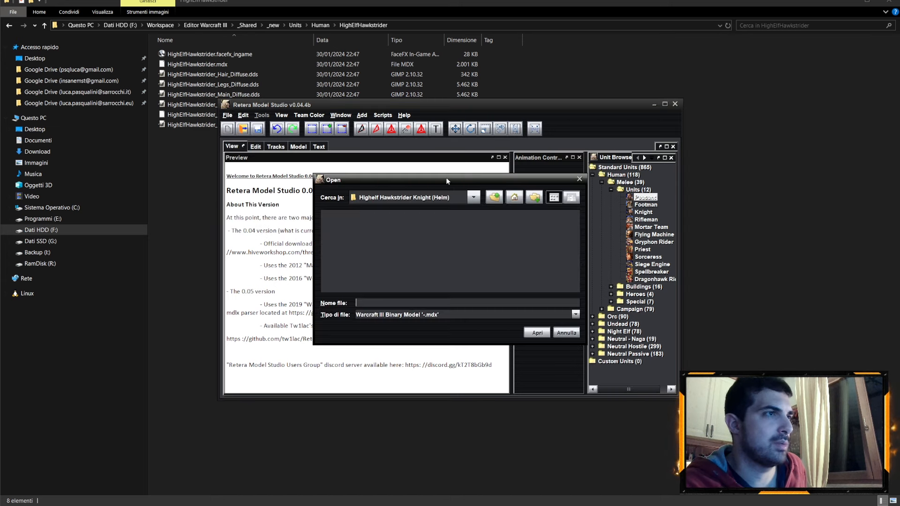
click(499, 196)
click(499, 197)
click(499, 196)
click(471, 197)
scroll(386, 239, up, 2)
click(371, 244)
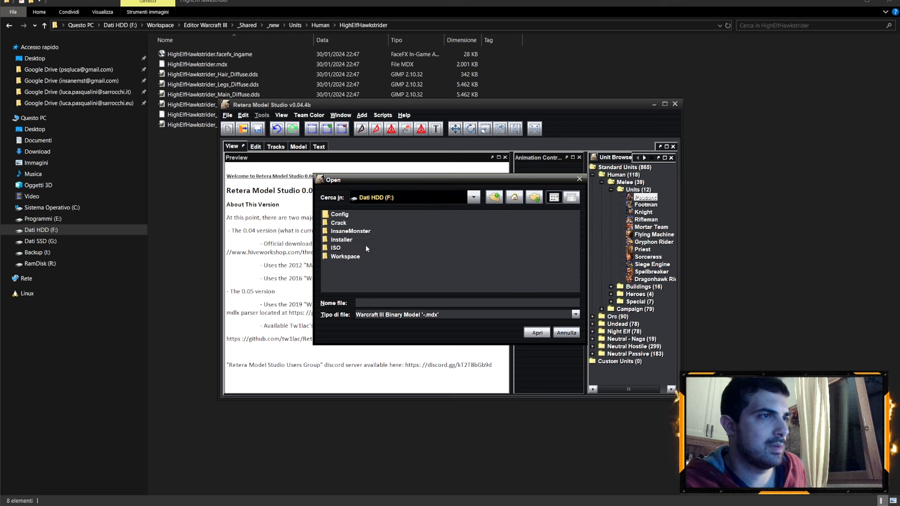
Browse to the Human units folder under Workspace\Editor Warcraft III\_Shared\_new\Units
double_click(328, 257)
click(432, 240)
double_click(423, 241)
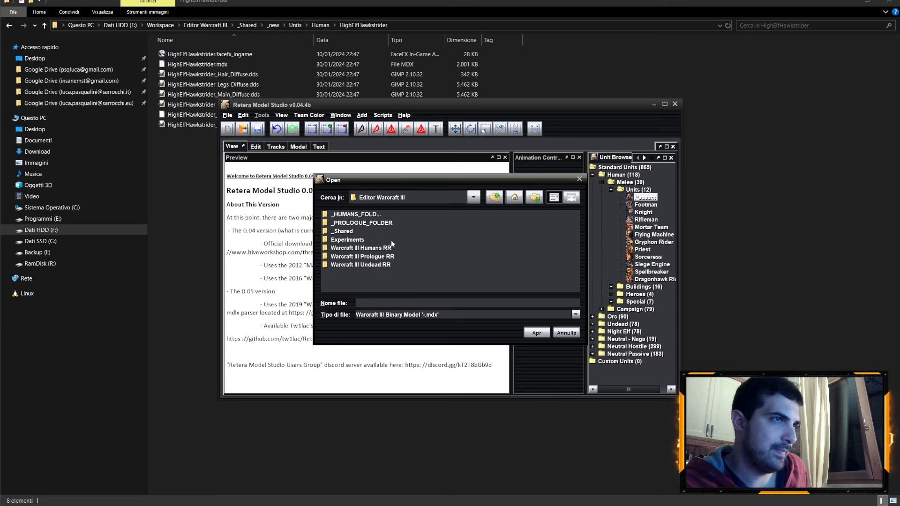
double_click(343, 233)
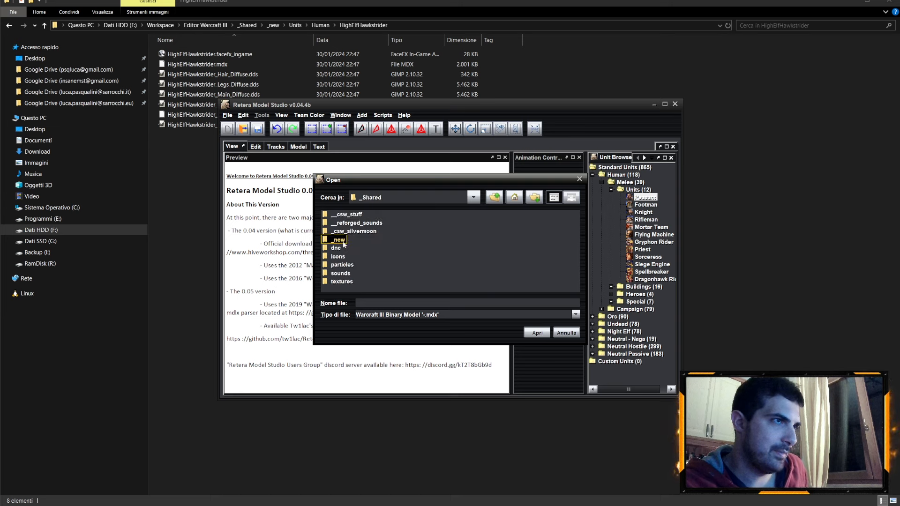
double_click(328, 240)
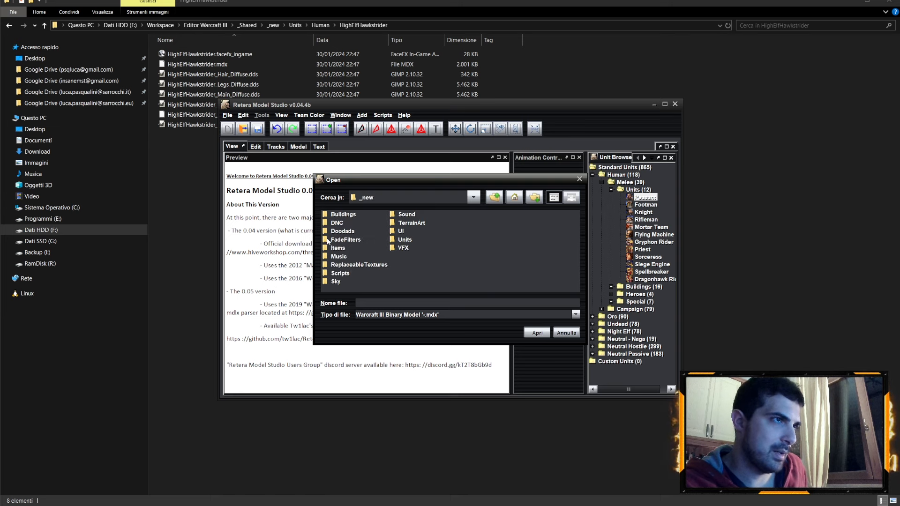
double_click(405, 240)
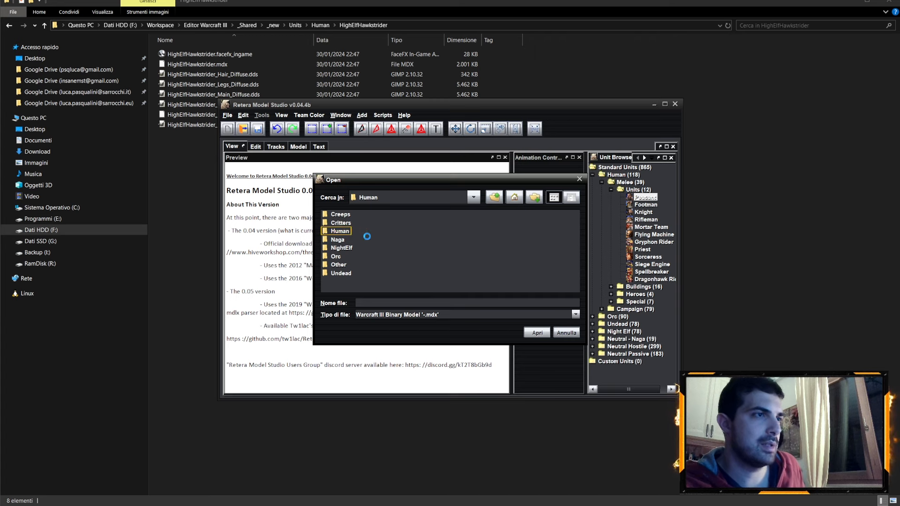
Open HighElfHawkstrider.mdx from the HighElfHawkstrider folder
drag(410, 288, 502, 280)
click(414, 248)
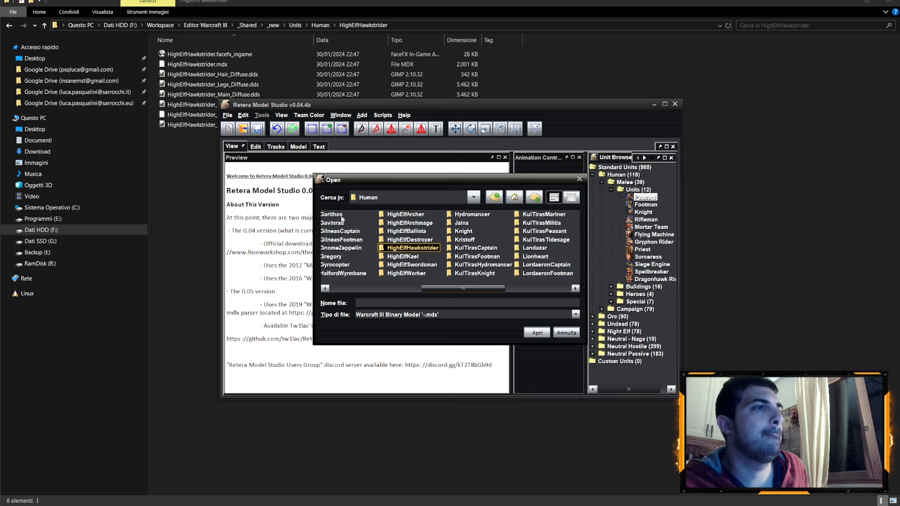
double_click(381, 250)
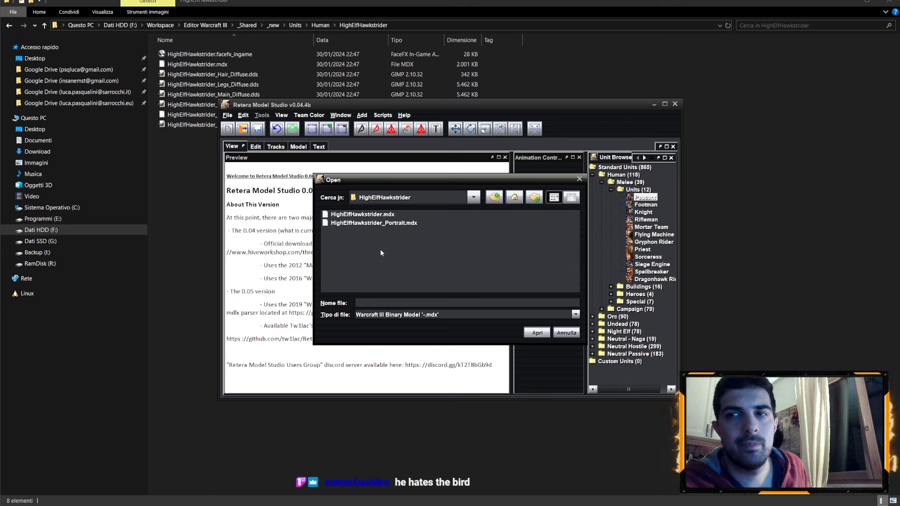
click(370, 215)
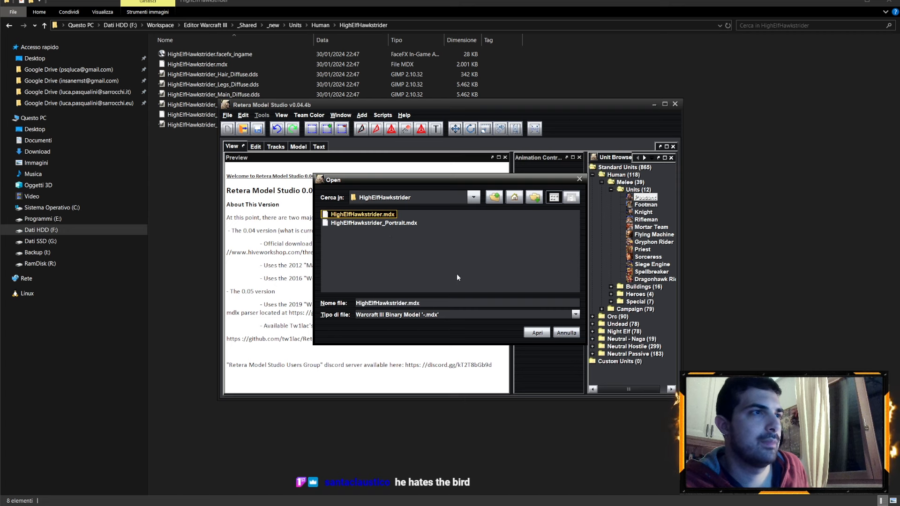
click(538, 334)
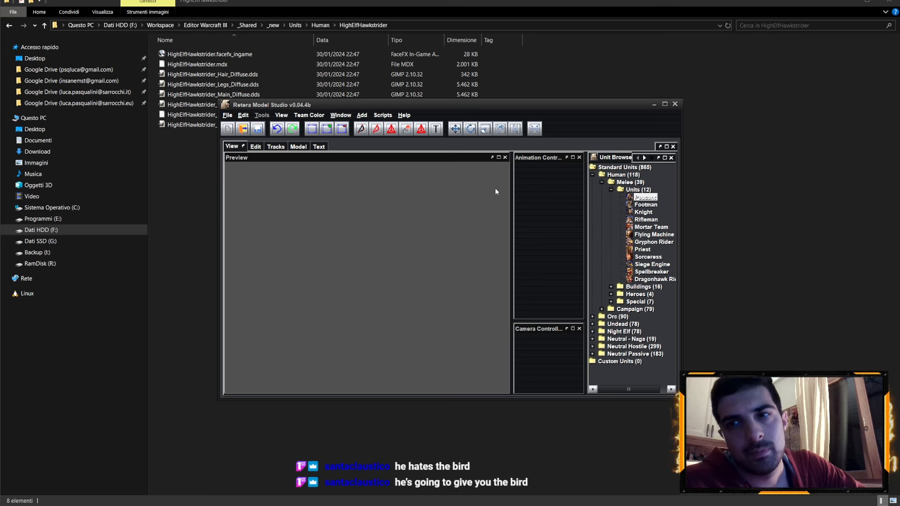
scroll(387, 254, up, 3)
click(540, 176)
click(540, 175)
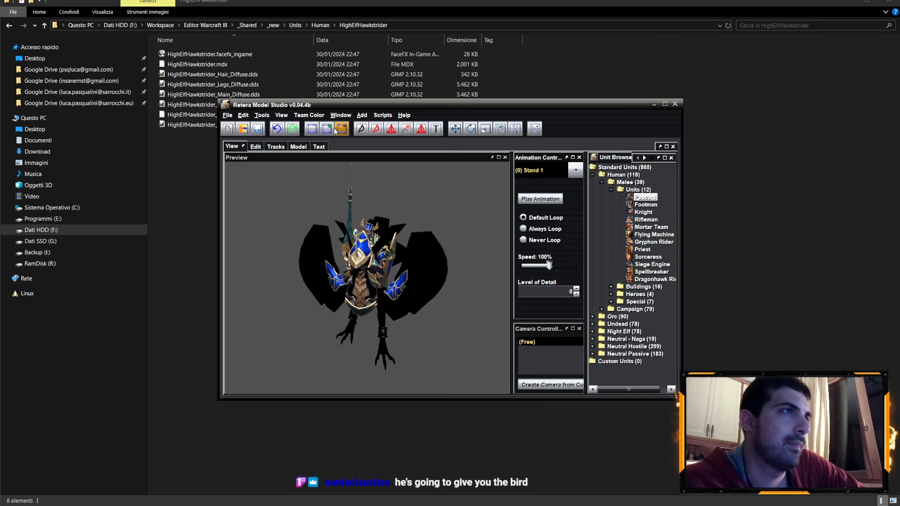
Set the model name in the model's header to HighElfHawkstrider
click(261, 116)
click(261, 116)
click(298, 146)
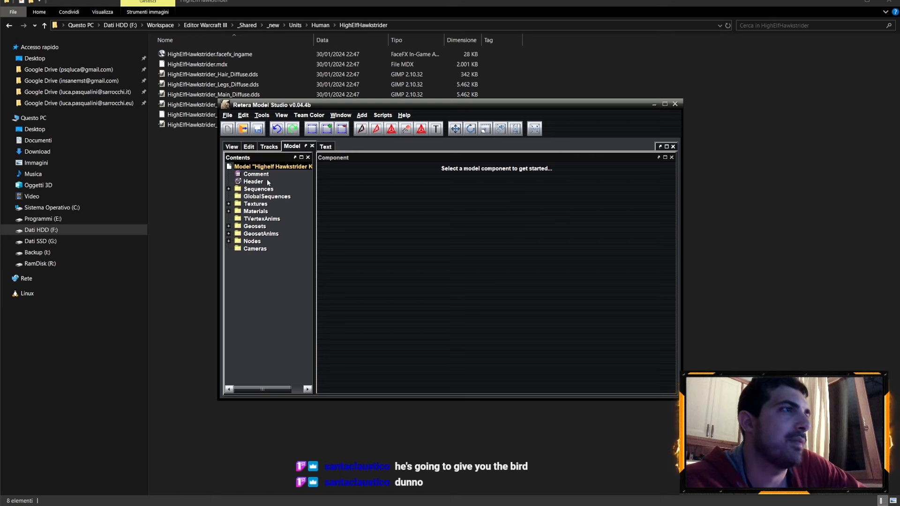
click(260, 182)
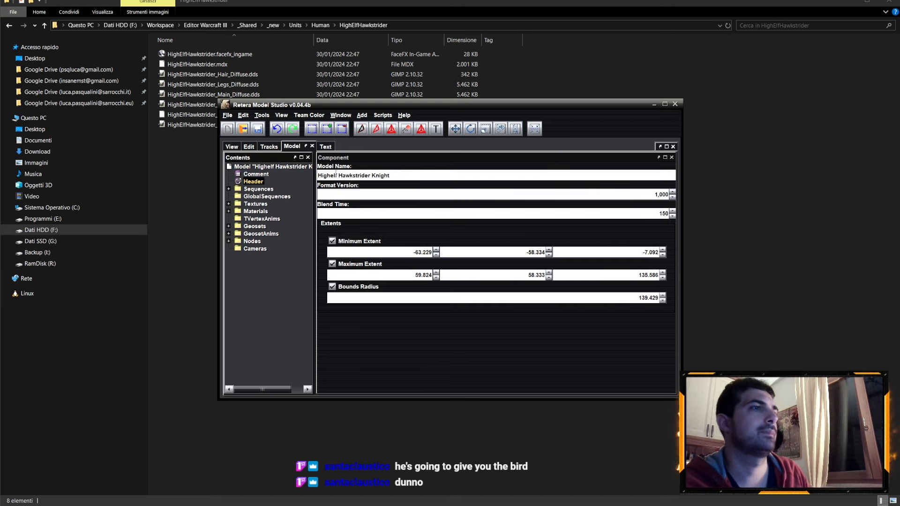
text(E)
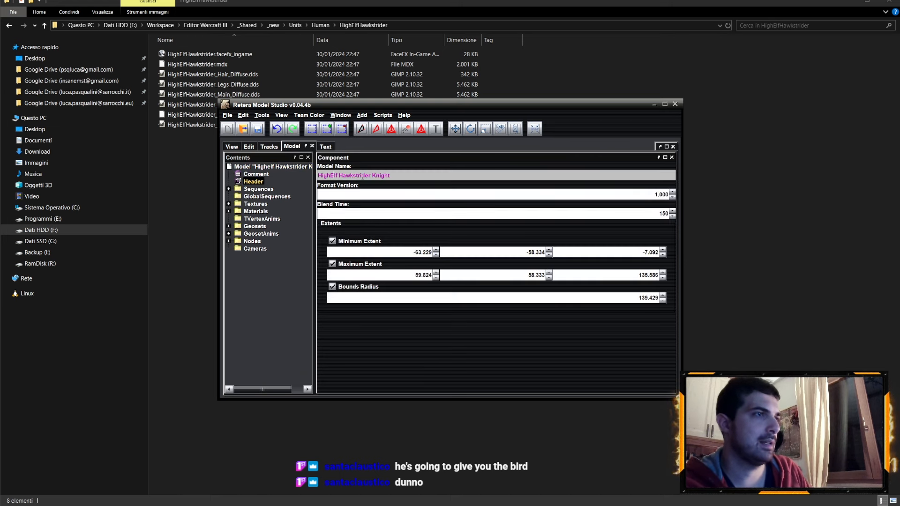
click(340, 176)
key(BackSpace)
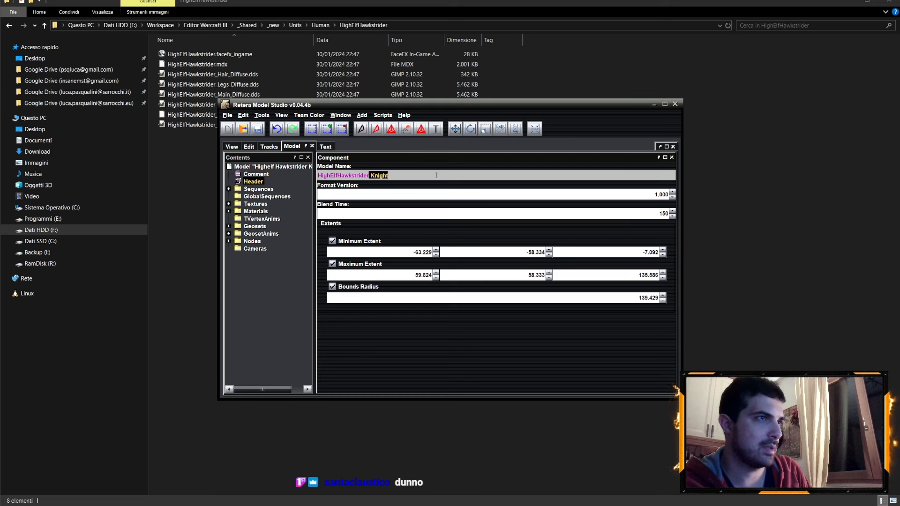
key(BackSpace)
key(Return)
Open the model's texture list and point Hawkstrider_Teal_Diffuse.dds to HighElfHawkstrider_Main_Diffuse.dds in Units\Human\HighElfHawkstrider
click(253, 147)
click(261, 115)
click(282, 165)
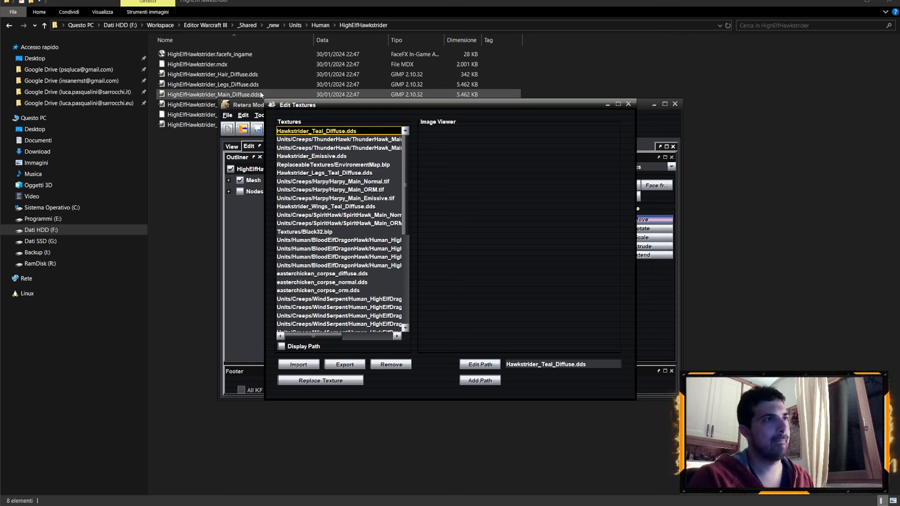
click(213, 106)
key(F2)
click(207, 125)
click(208, 94)
key(F2)
click(250, 176)
click(19, 505)
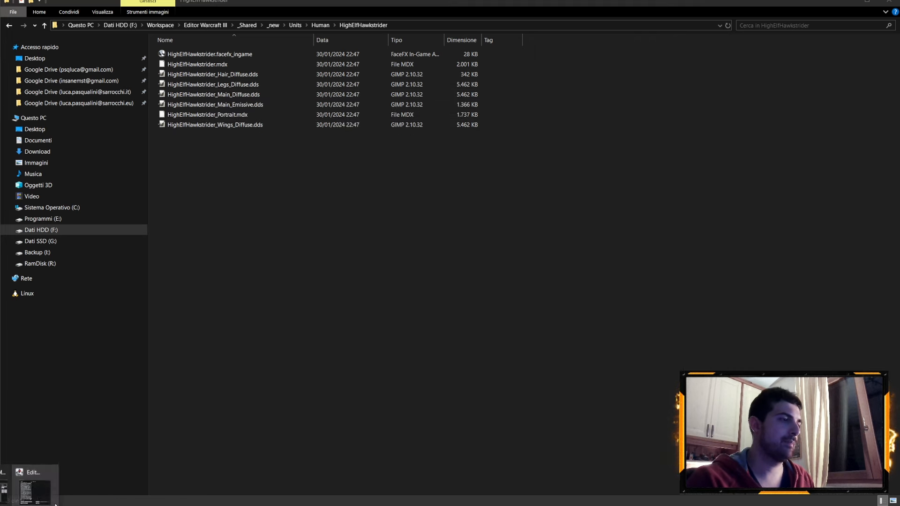
click(29, 485)
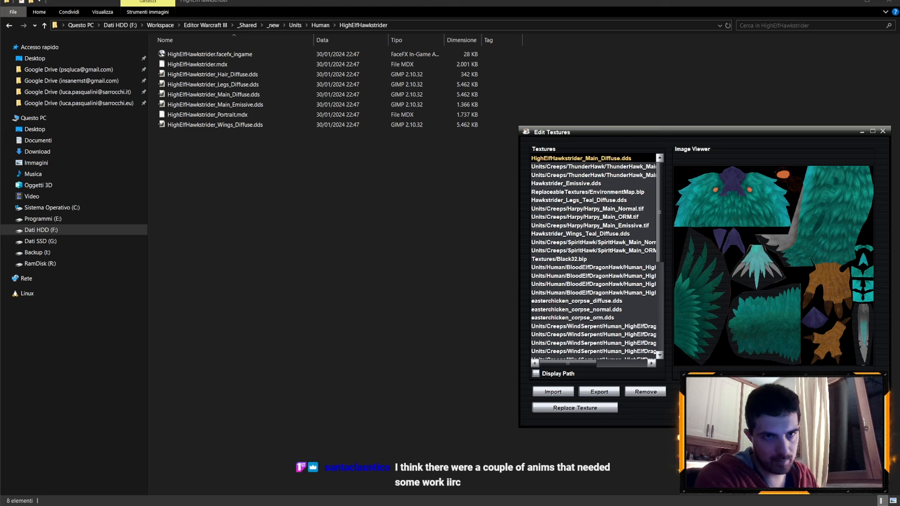
Copy the Units\Human\HighElfHawkstrider\HighElfHawkstrider_ prefix from the main diffuse texture's path
drag(691, 132, 290, 99)
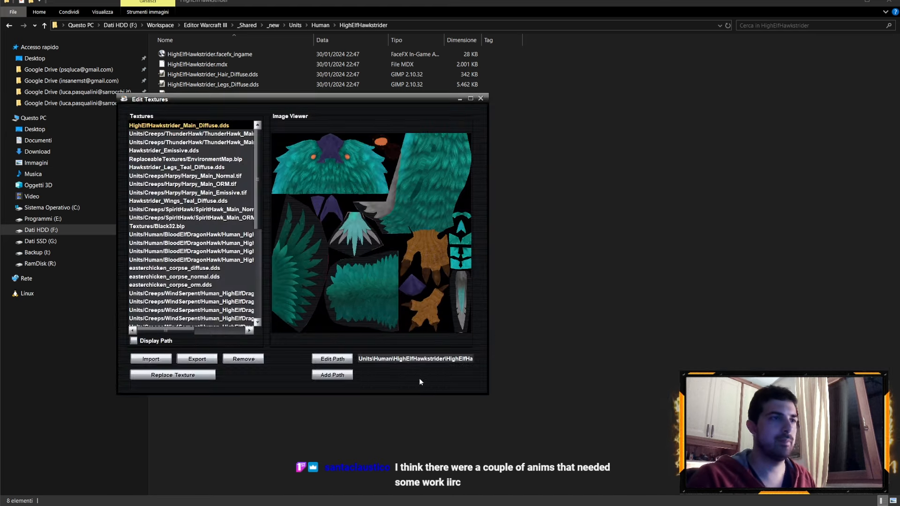
triple_click(408, 358)
drag(425, 359, 253, 358)
key(ctrl+c)
click(412, 358)
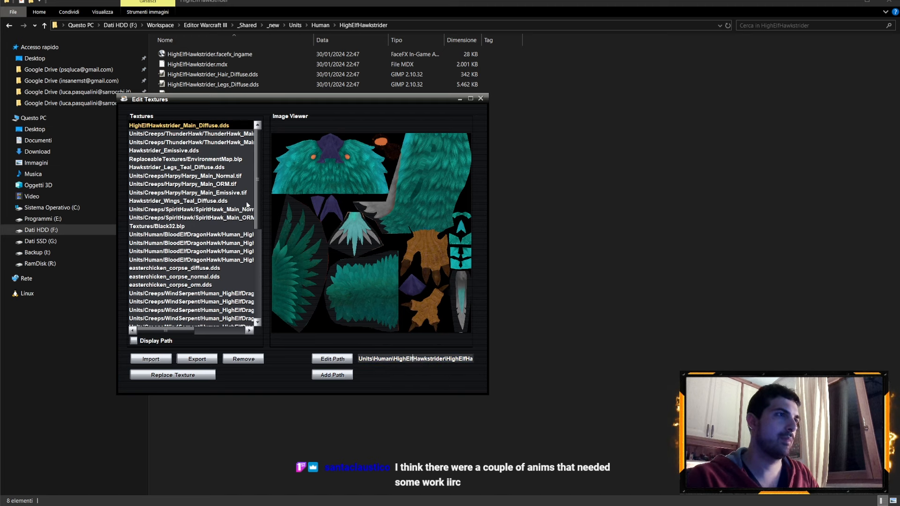
Change the Hawkstrider_Emissive.dds texture path to HighElfHawkstrider_Main_Emissive.dds using the copied folder prefix
click(179, 152)
drag(392, 359, 301, 358)
key(ctrl+v)
text(Main)
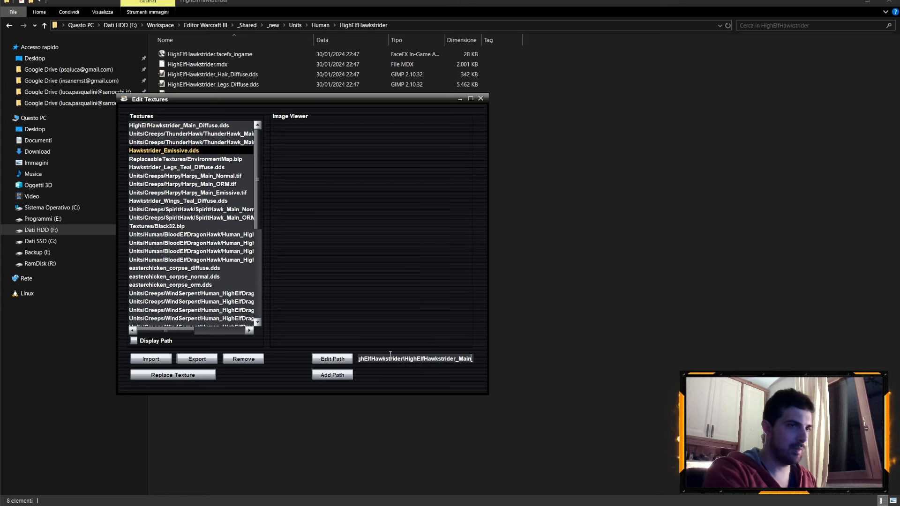
key(Return)
Change the Hawkstrider_Legs_Teal_Diffuse.dds texture path to HighElfHawkstrider_Legs_Diffuse.dds with the copied prefix
click(198, 168)
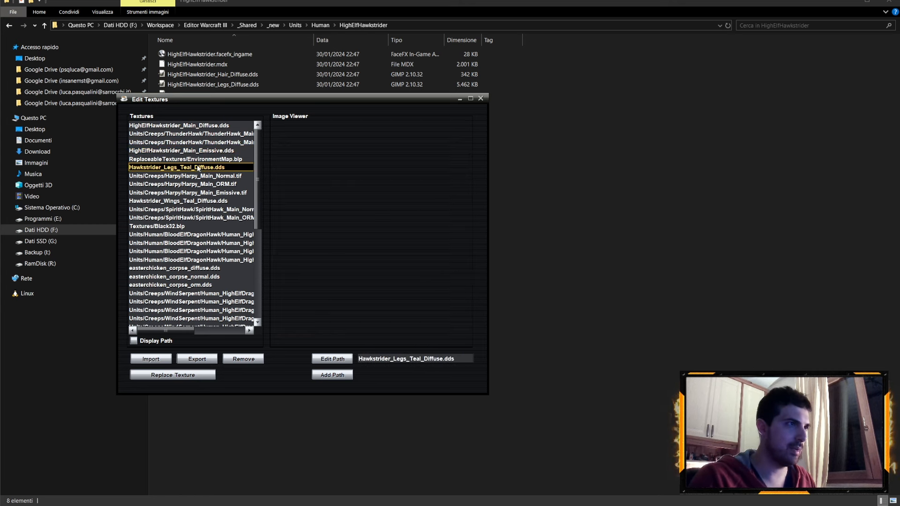
drag(422, 359, 359, 359)
key(ctrl+v)
text(Legs)
key(Return)
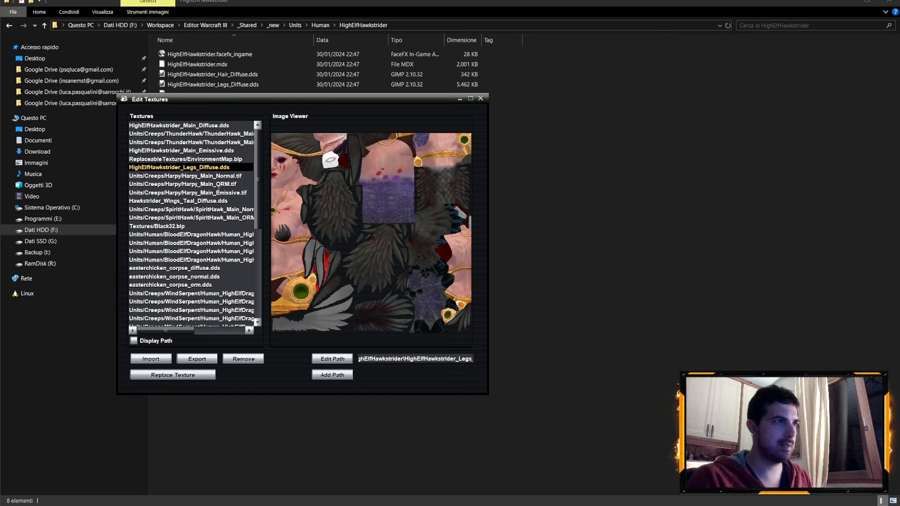
Change the Hawkstrider_Wings_Teal_Diffuse.dds texture path to HighElfHawkstrider_Wings_Diffuse.dds with the copied prefix
click(207, 200)
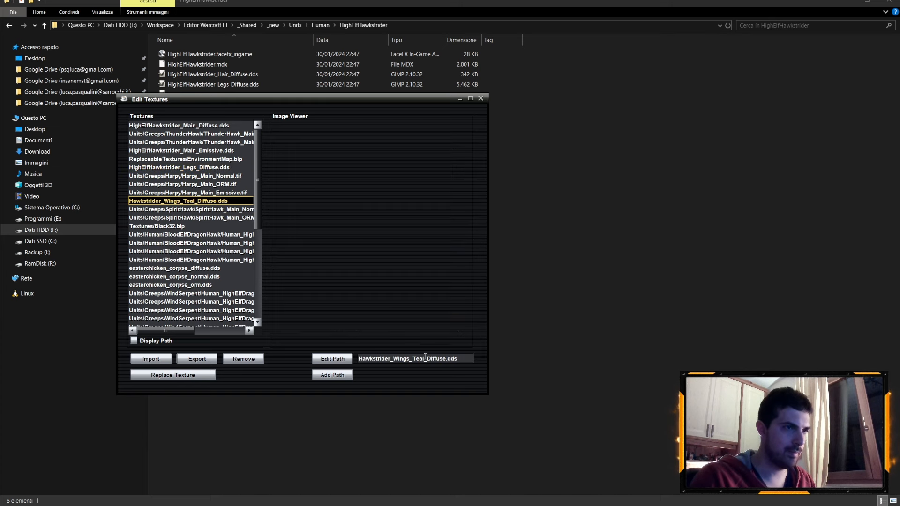
drag(424, 358, 359, 359)
key(ctrl+v)
text(Wings)
key(Return)
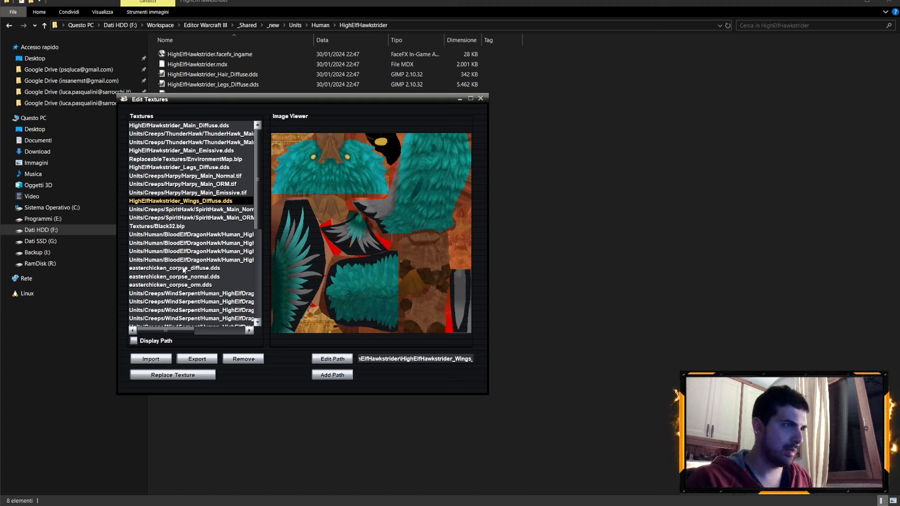
Change the HawkstriderRider_Hair_White_Diffuse.dds texture path to HighElfHawkstrider_Hair_Diffuse.dds with the copied prefix and close the texture editor
scroll(188, 270, down, 4)
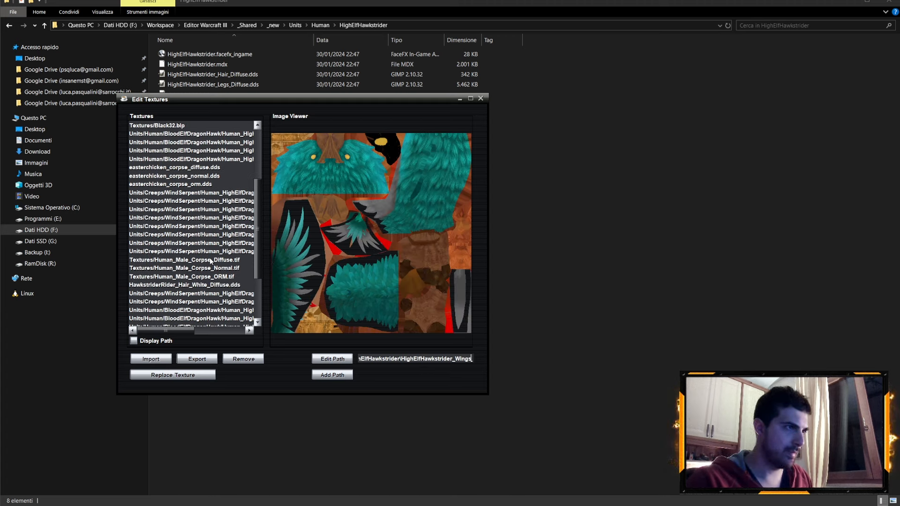
click(197, 285)
drag(440, 358, 164, 347)
key(ctrl+v)
text(Hair)
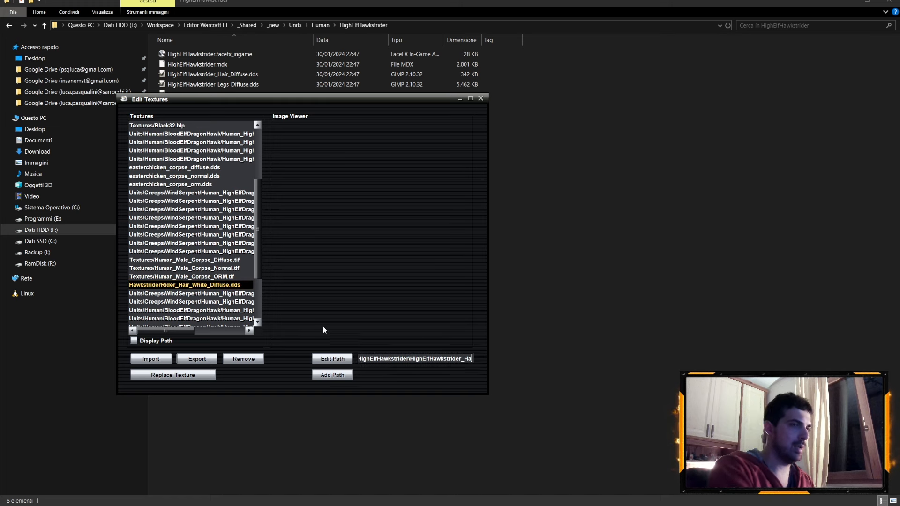
key(Return)
scroll(224, 258, down, 3)
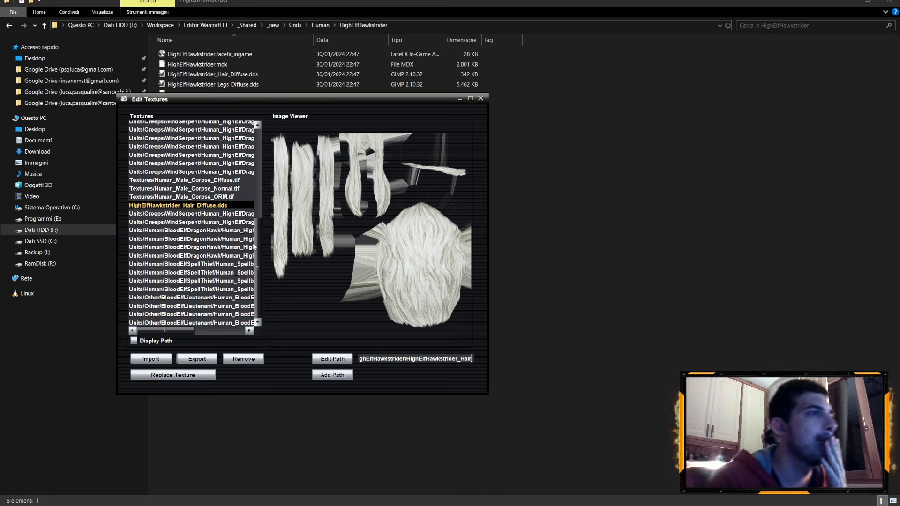
drag(245, 100, 241, 161)
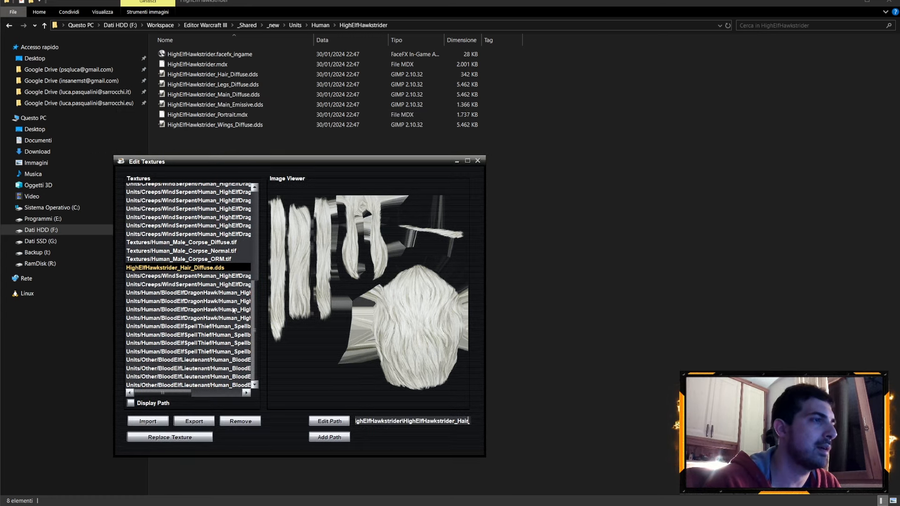
click(478, 161)
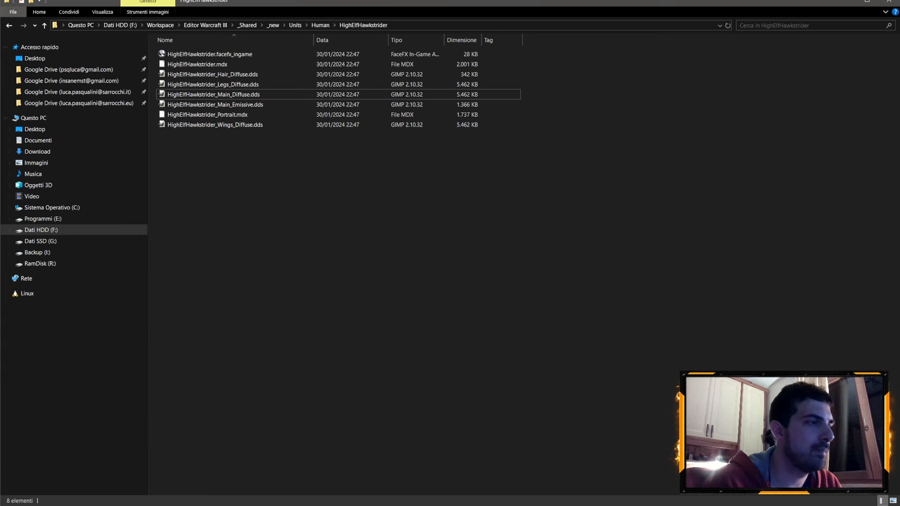
Inspect the retextured hawkstrider in the 3D preview and return to its model header
click(232, 147)
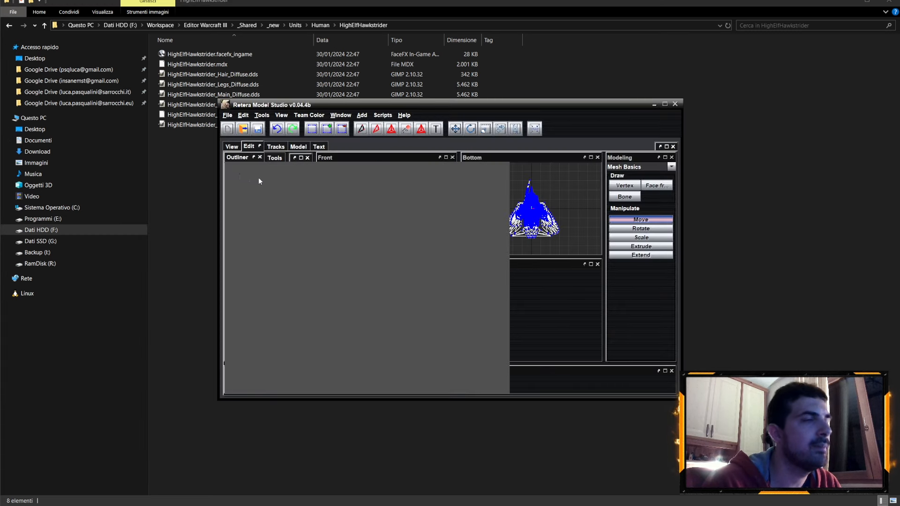
drag(358, 220, 396, 233)
click(299, 147)
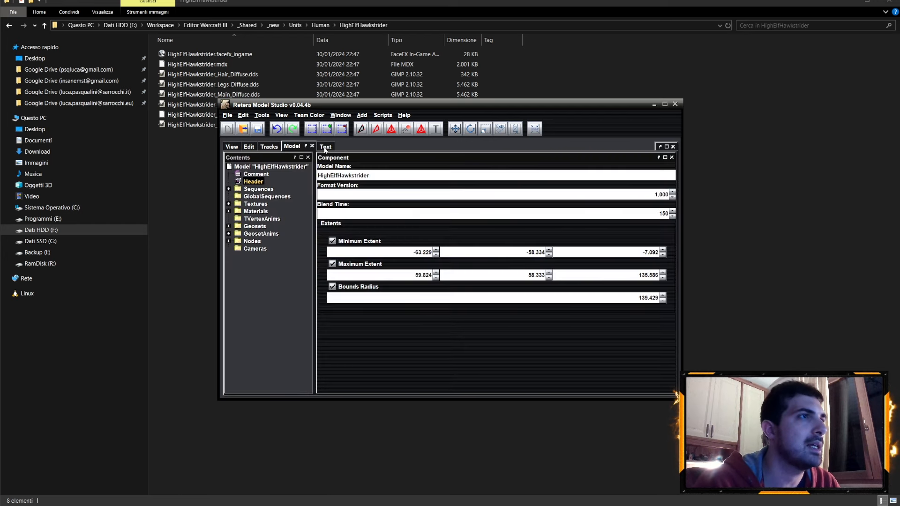
Load the hawkstrider model's text representation and search it for facefx, continuing from the start of the document
click(317, 146)
click(343, 161)
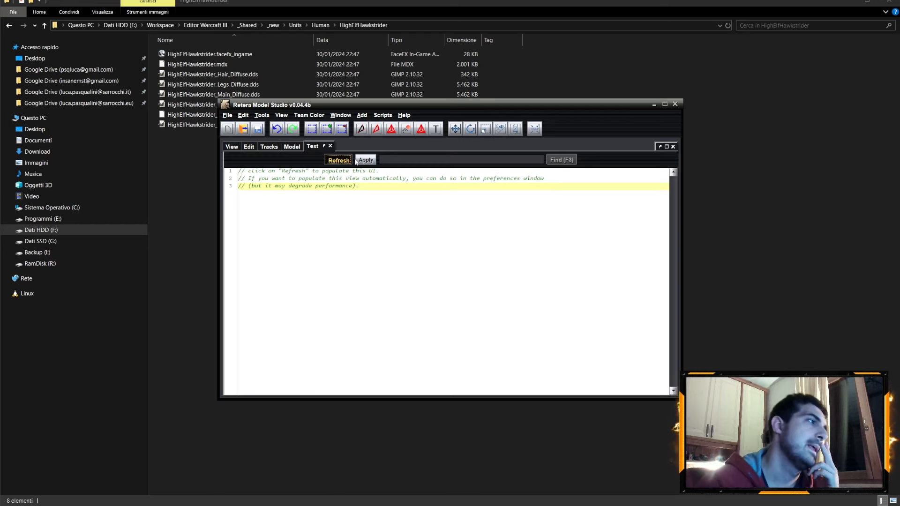
text(f)
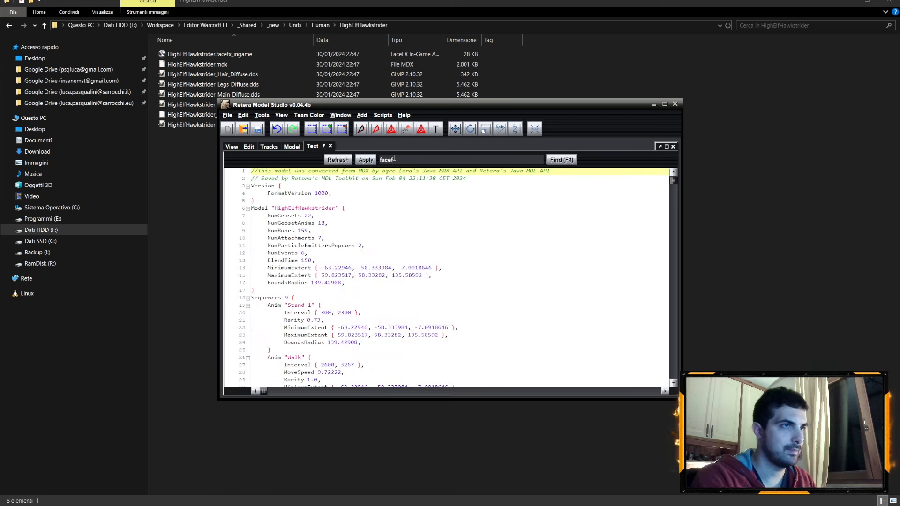
text(sx)
key(F3)
click(460, 275)
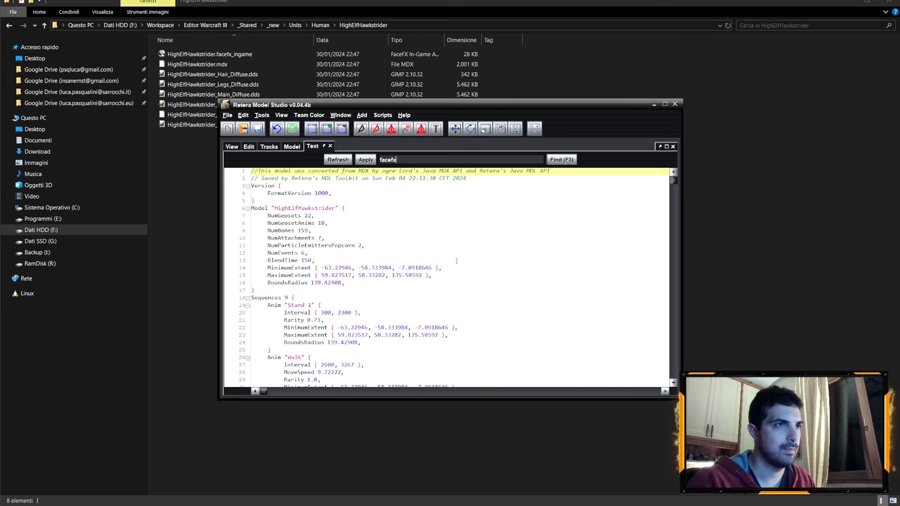
click(561, 160)
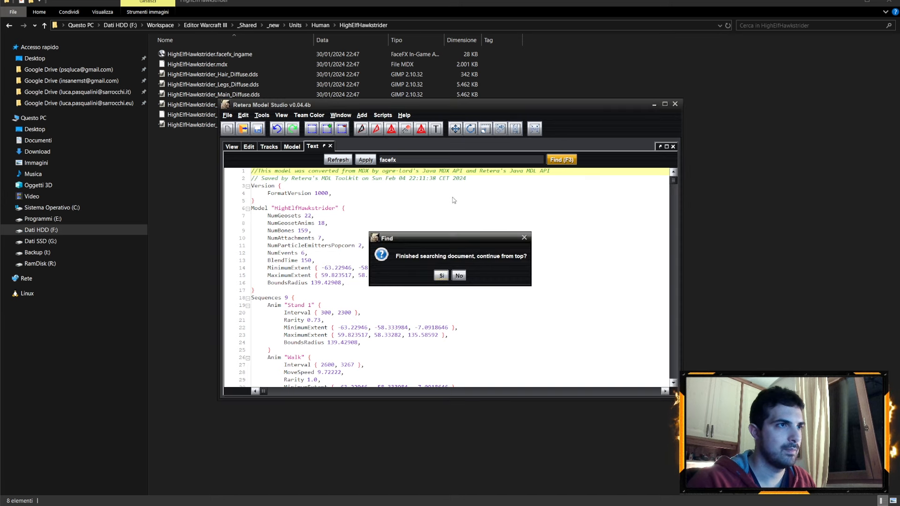
click(446, 275)
double_click(391, 160)
click(429, 160)
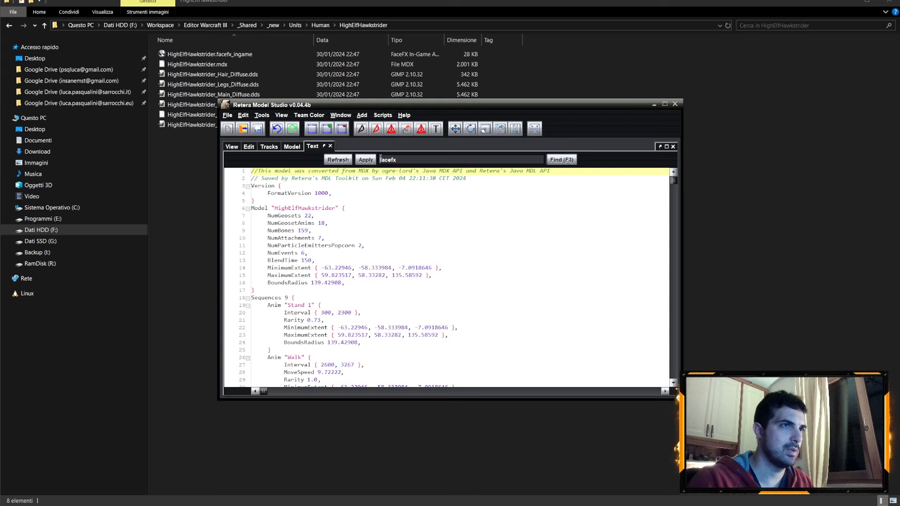
click(231, 146)
scroll(399, 221, up, 5)
scroll(398, 218, down, 5)
click(298, 147)
click(319, 146)
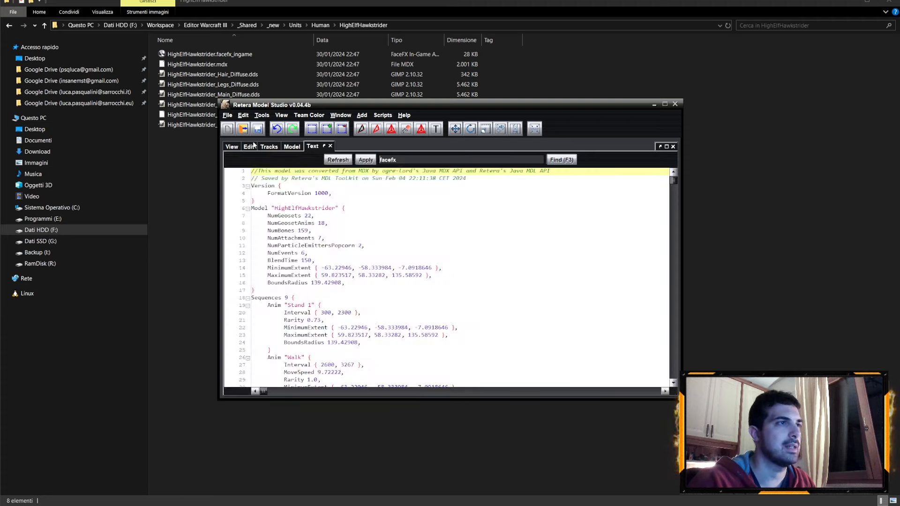
Save the edited model as HighElfHawkstrider.mdx in the HighElfHawkstrider folder, overwriting the existing file
click(232, 146)
click(227, 115)
click(281, 189)
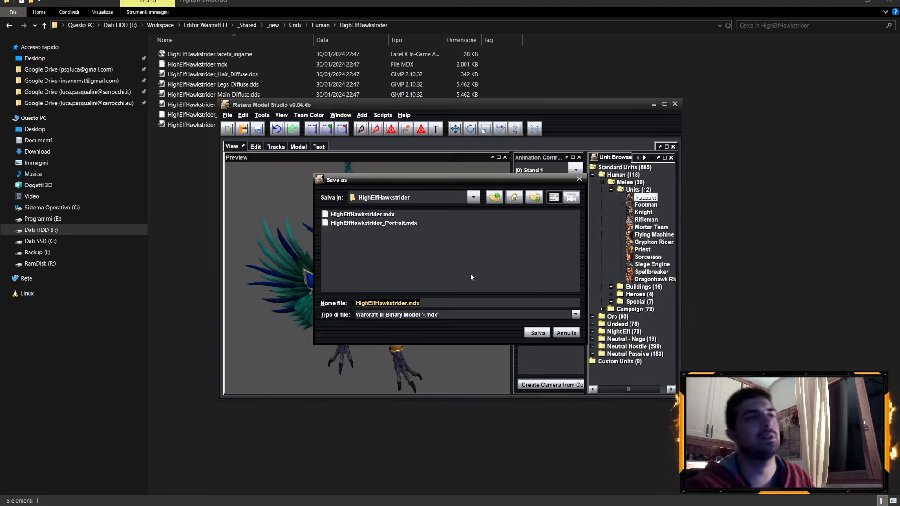
click(538, 332)
key(Return)
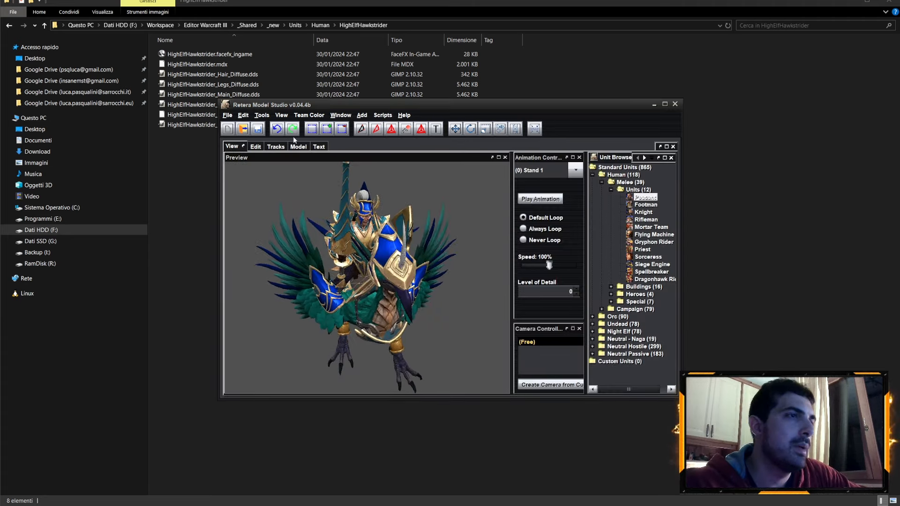
Open the HighElfHawkstrider_Portrait.mdx model
click(227, 115)
click(239, 133)
click(374, 223)
click(537, 332)
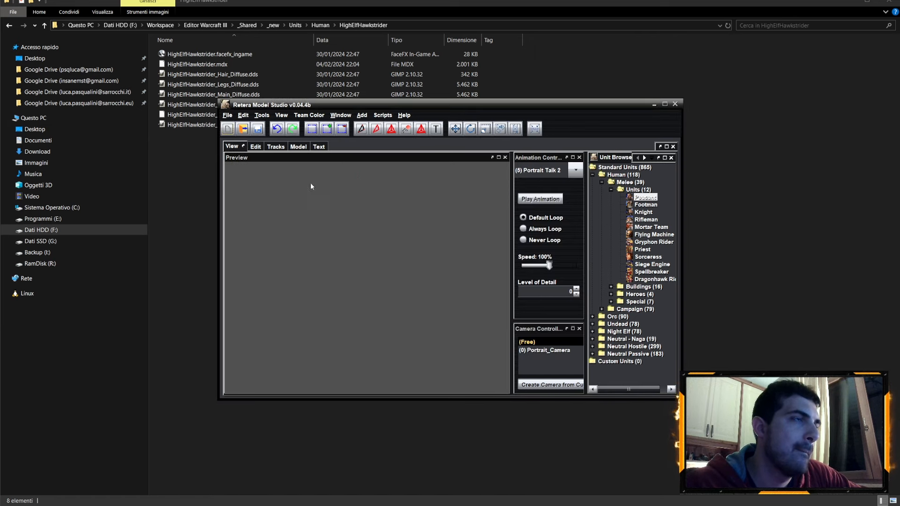
Rename the portrait model in its header to HighElfHawkstrider_Portrait
click(300, 148)
click(270, 181)
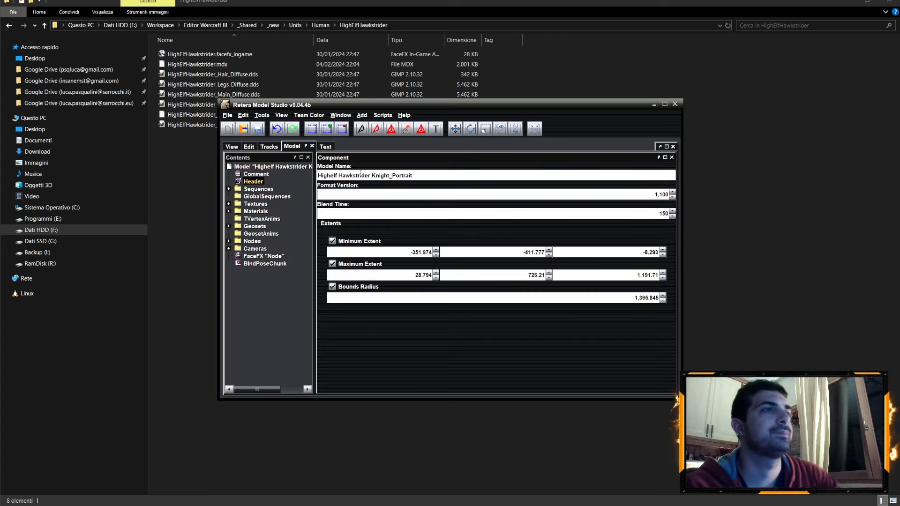
drag(373, 176, 329, 189)
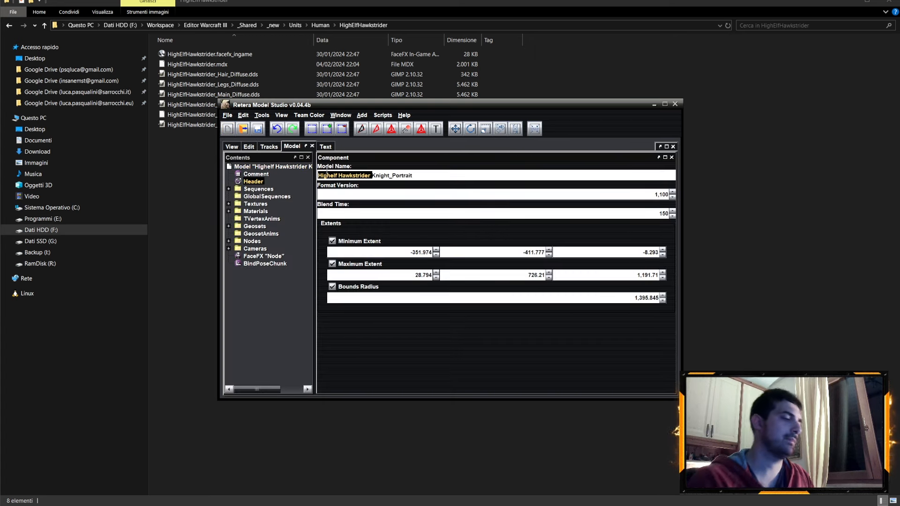
text(HighElfHawkstrider)
key(Delete)
key(Delete)
key(Delete)
key(Delete)
key(Delete)
key(Delete)
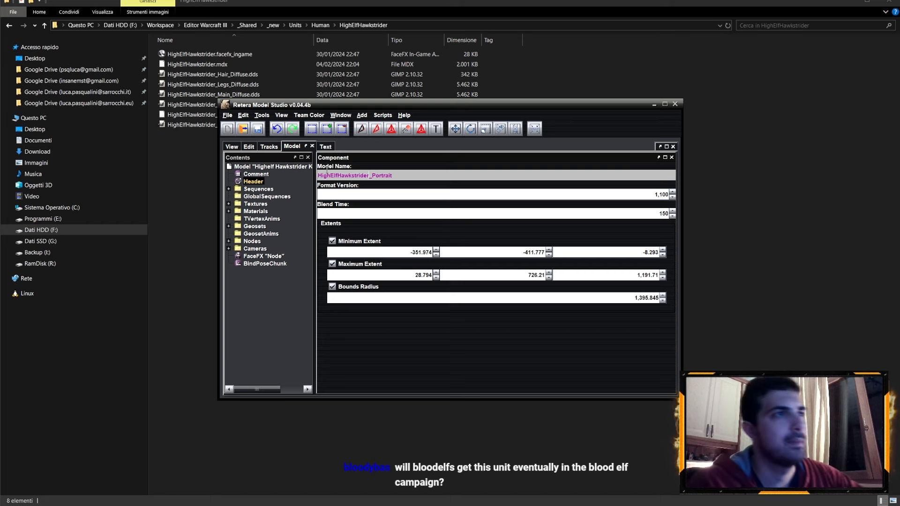
key(Return)
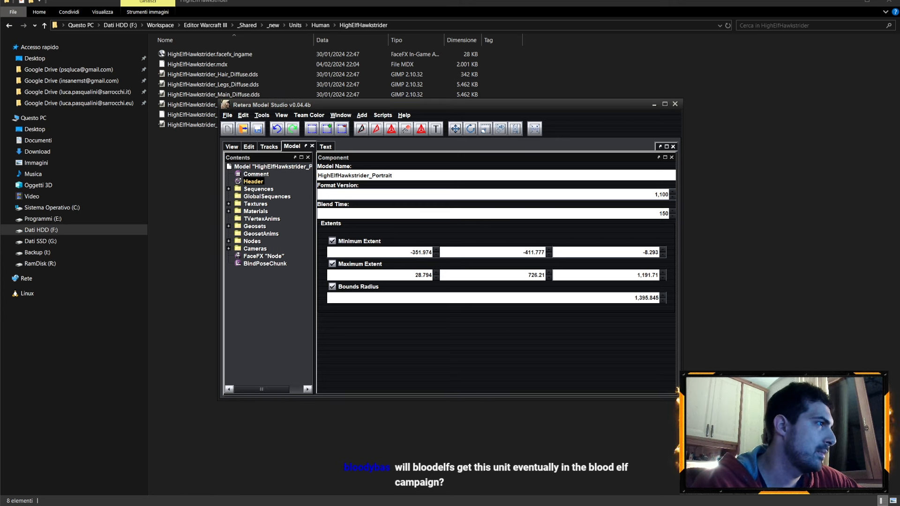
Load the portrait model's text representation and search it for facefx to locate the FaceFX path
click(230, 147)
click(299, 147)
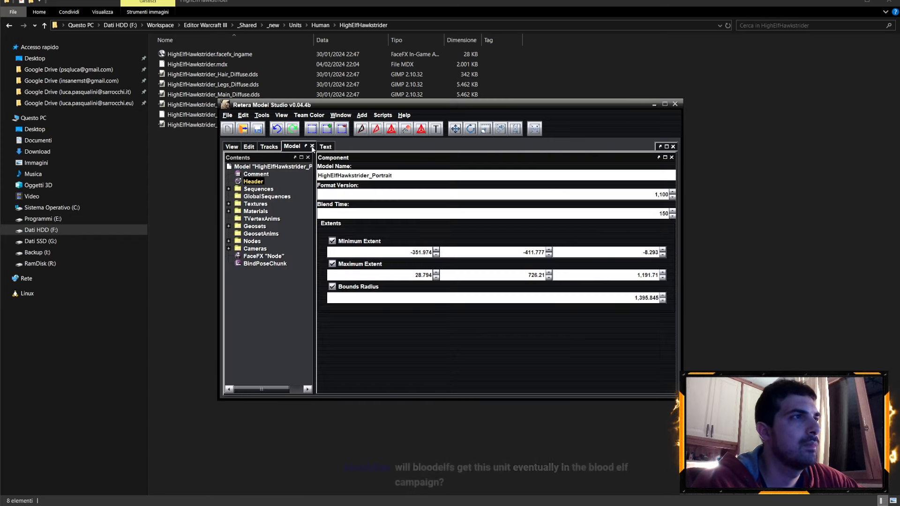
click(321, 147)
click(338, 159)
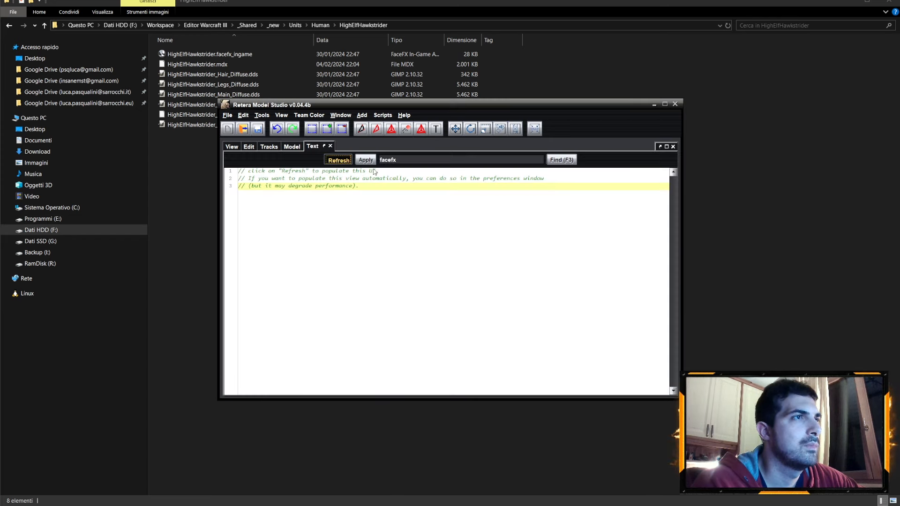
click(561, 160)
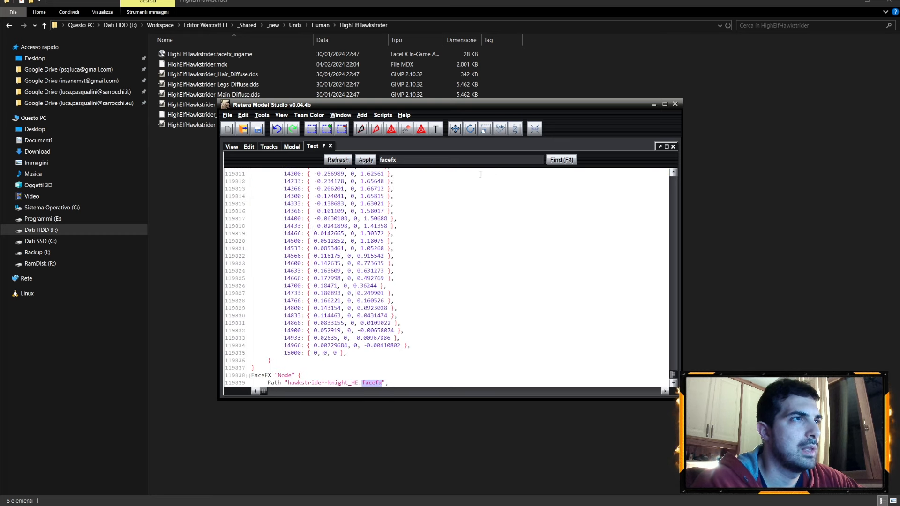
scroll(395, 261, down, 2)
Copy the base name of the HighElfHawkstrider.facefx_ingame file and restore the folder's Details view
click(223, 55)
key(F2)
key(ctrl+c)
ctrl+scroll(141, 435, down, 1)
key(alt+Tab)
click(345, 346)
drag(358, 338, 287, 338)
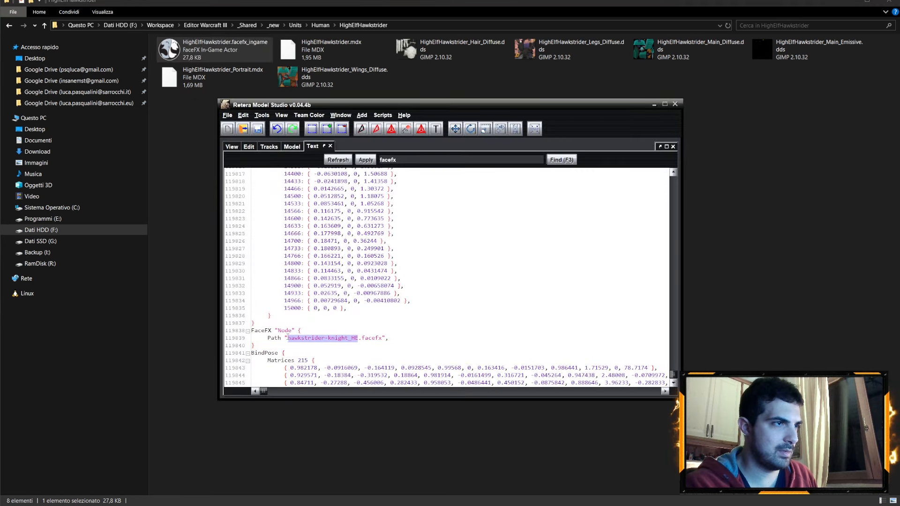
click(203, 49)
click(102, 12)
click(227, 34)
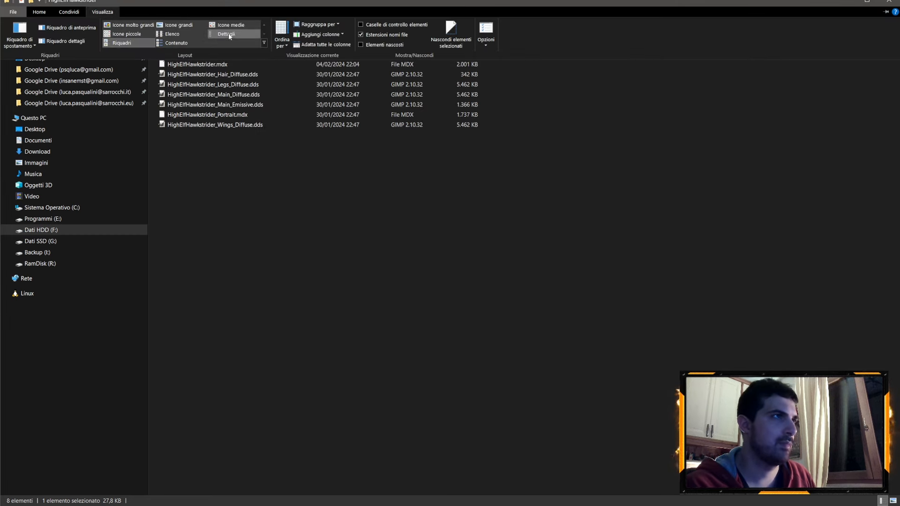
Replace hawkstrider-knight_HE with HighElfHawkstrider in the FaceFX node's path, keeping the .facefx extension
key(alt+Tab)
click(356, 333)
drag(355, 338, 290, 338)
key(ctrl+v)
key(Delete)
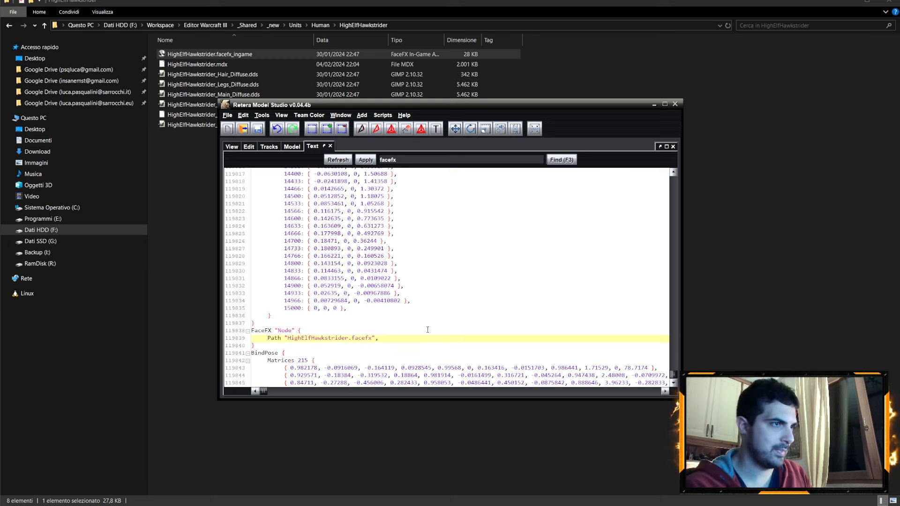
Prefix the FaceFX path with Units\Human\HighElfHawkstrider\, keeping the whole path on one line
text(Units\Hum)
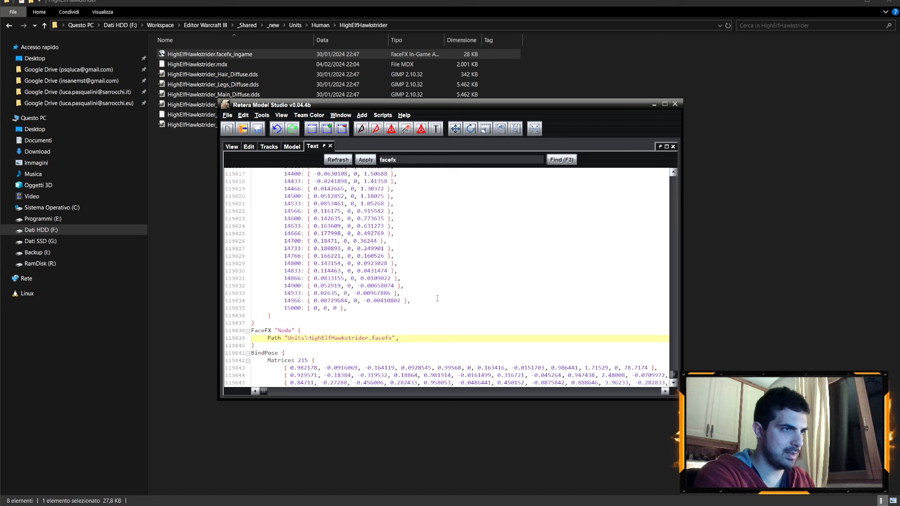
text(an\HighElf)
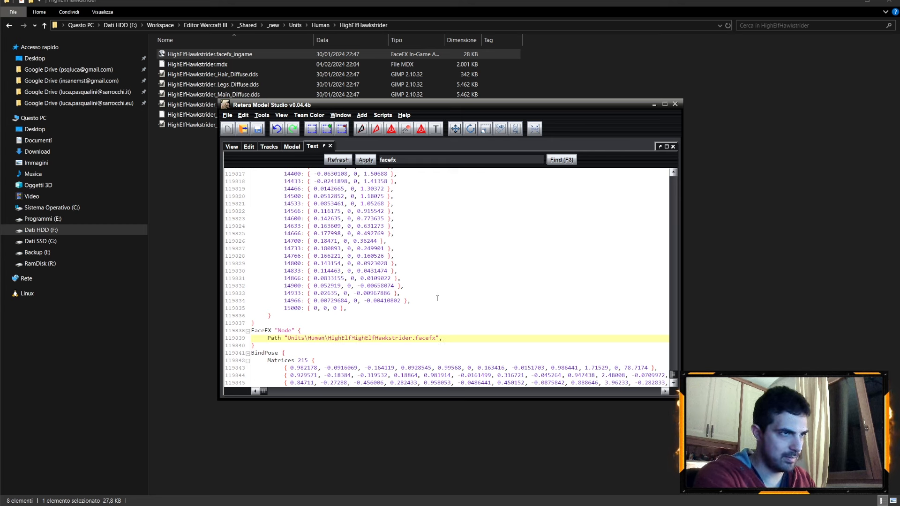
text(Hawkstrider)
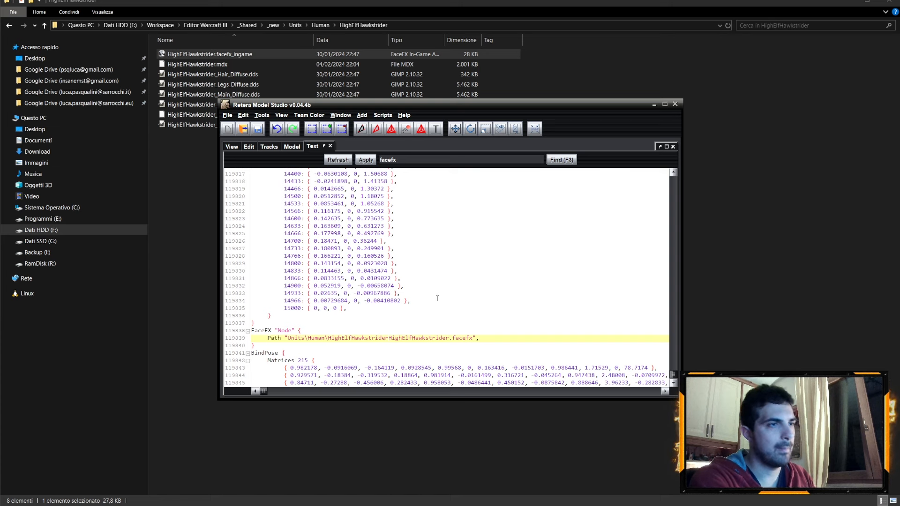
text(\)
key(Return)
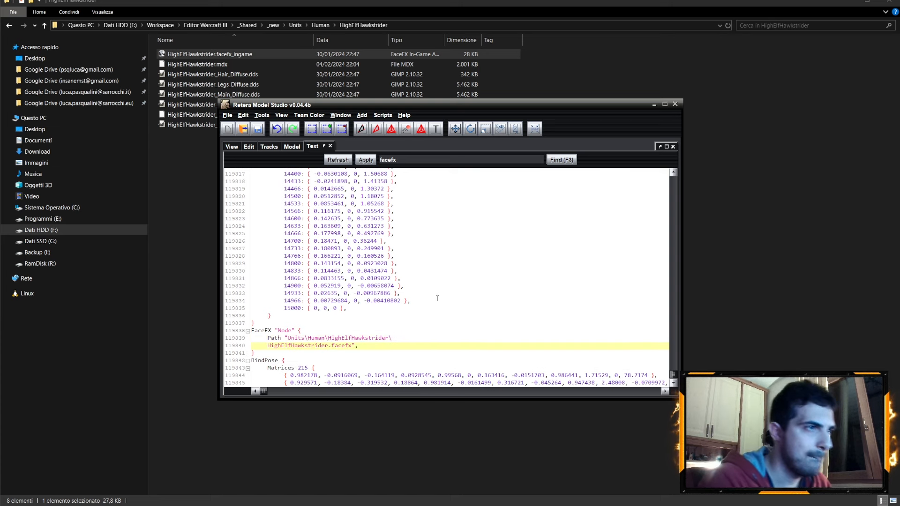
key(BackSpace)
key(BackSpace)
key(BackSpace)
key(BackSpace)
key(BackSpace)
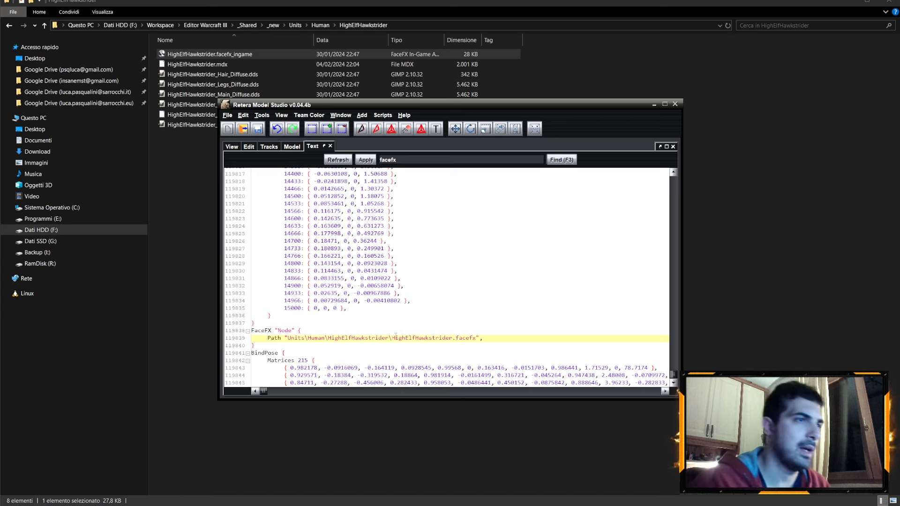
Copy the Units\Human\HighElfHawkstrider\ prefix from the FaceFX path and apply the text edits to the model
drag(392, 338, 292, 340)
click(289, 339)
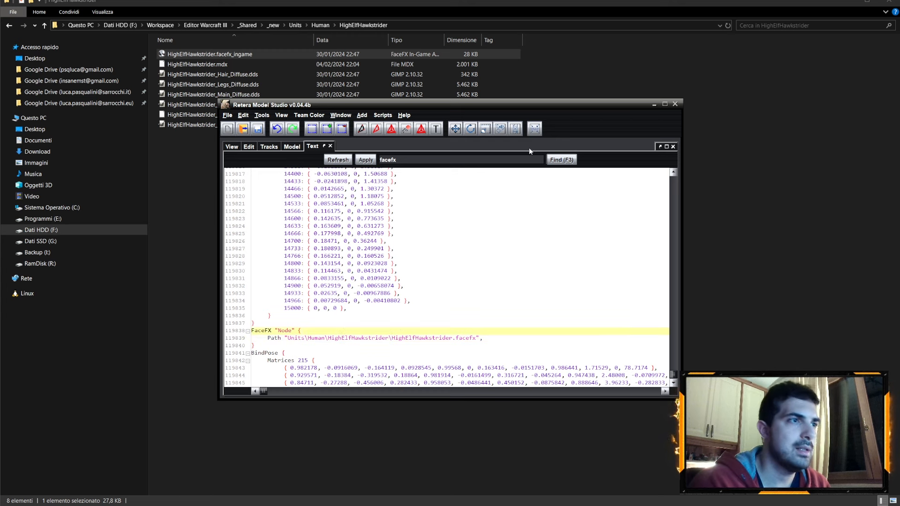
click(365, 160)
Change the portrait's HawkstriderRider_Hair_White_Diffuse.dds texture path to Units\Human\HighElfHawkstrider\HighElfHawkstrider_Hair_Diffuse.dds and close the texture editor
click(262, 115)
click(281, 146)
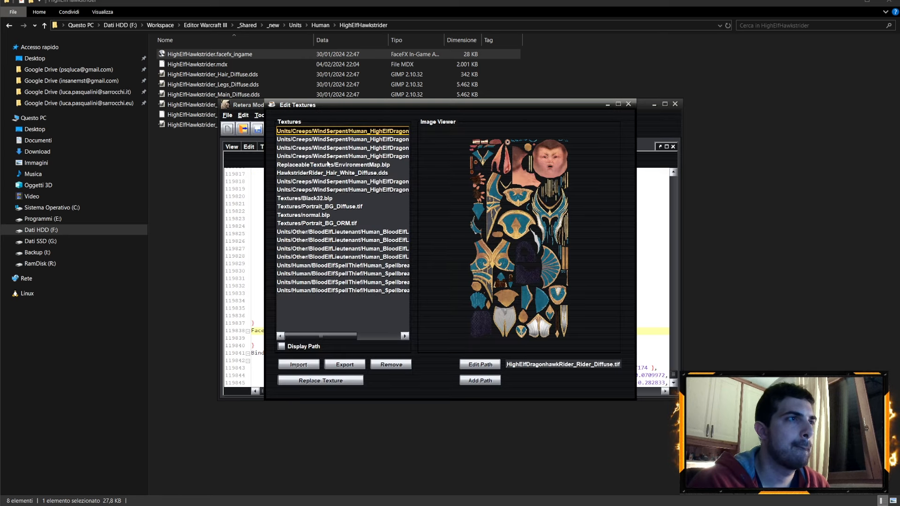
click(338, 173)
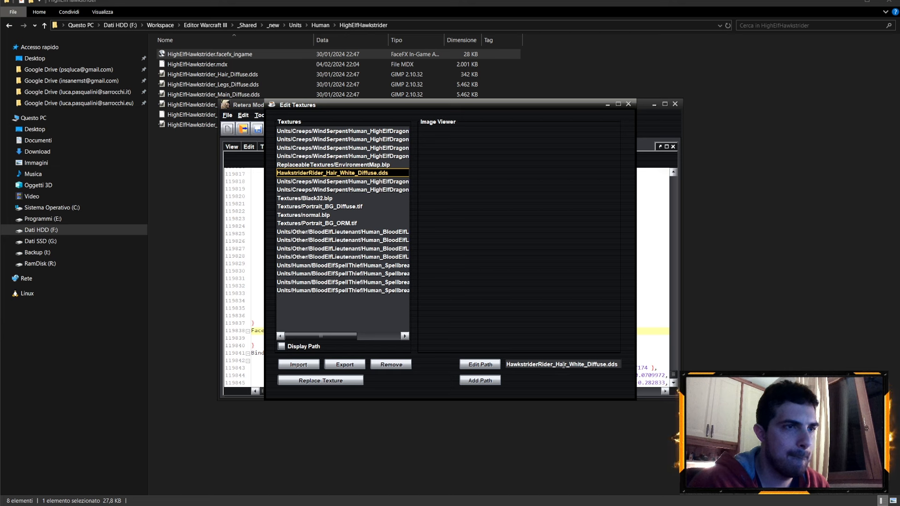
click(585, 365)
key(shift+Home)
text(Units\Human\HighElfHawkstrider)
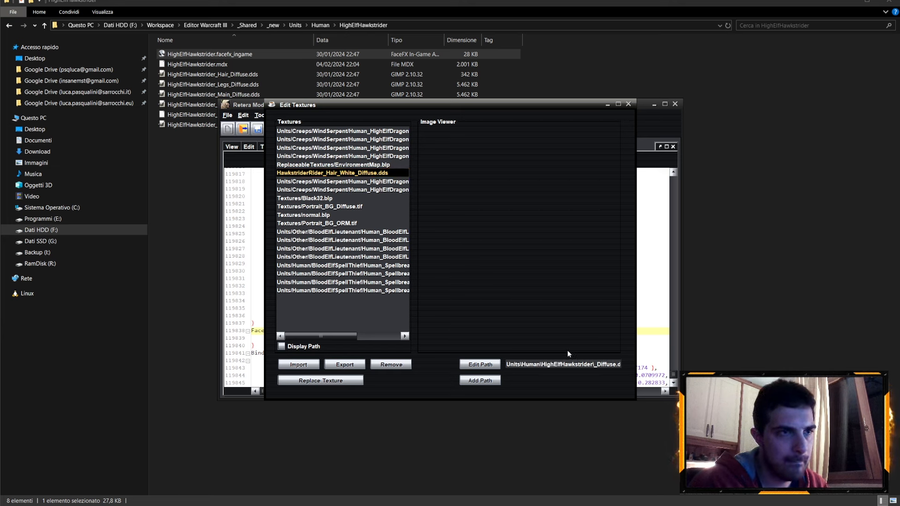
drag(593, 364, 543, 364)
key(ctrl+c)
click(594, 365)
key(ctrl+v)
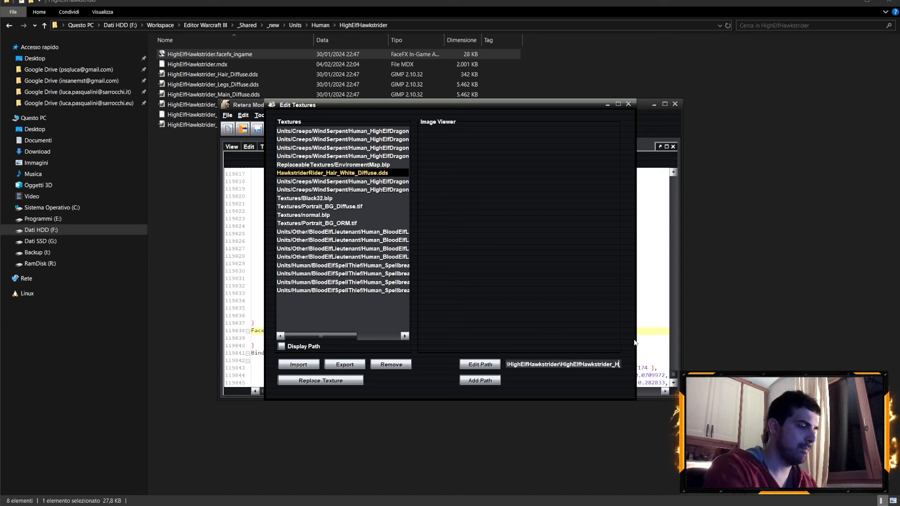
key(Return)
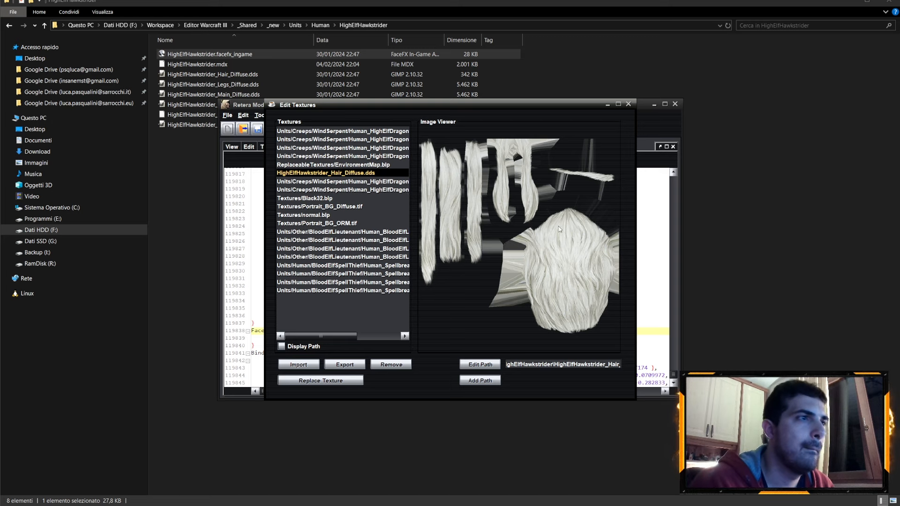
click(629, 104)
Preview the portrait through Portrait_Camera and save the model as HighElfHawkstrider_Portrait.mdx, overwriting the existing file
click(232, 146)
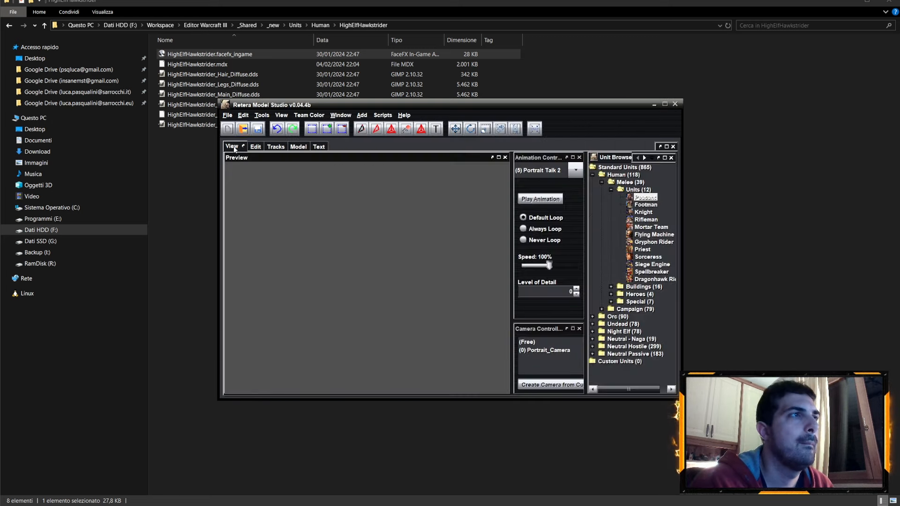
click(556, 350)
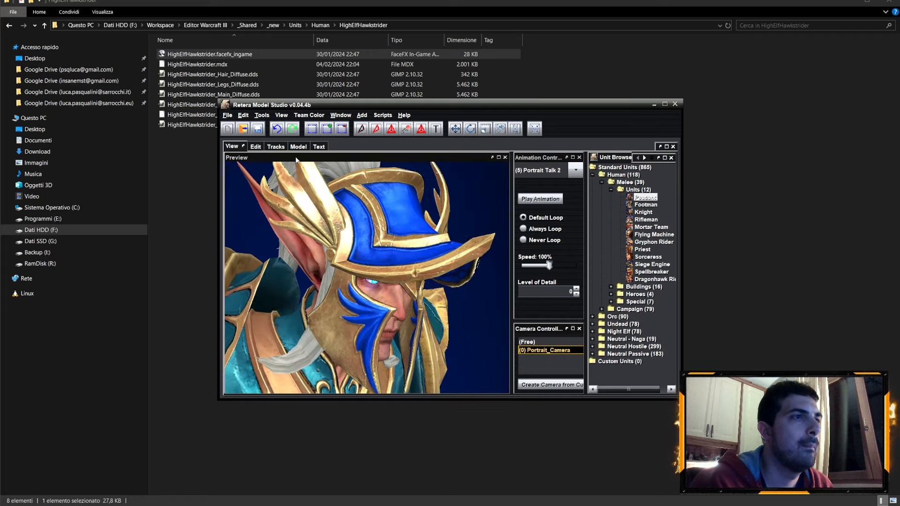
click(227, 115)
click(238, 176)
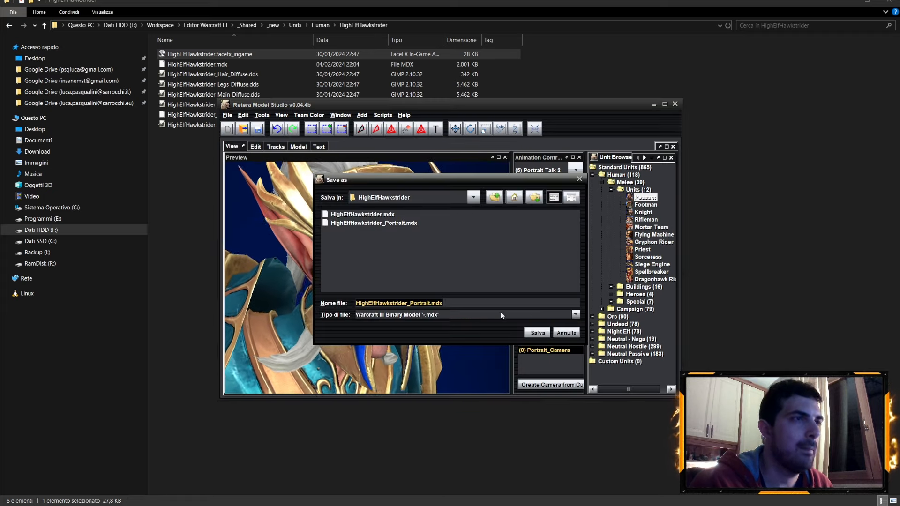
click(538, 327)
click(420, 266)
Open the HighElfHawkstrider model, review the paths in its texture list, and close the model editor
click(227, 115)
click(244, 143)
click(537, 333)
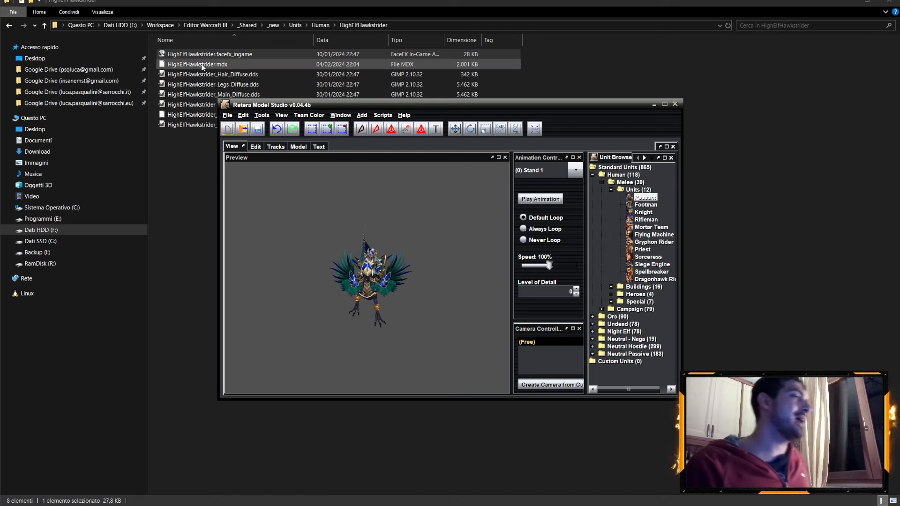
click(261, 115)
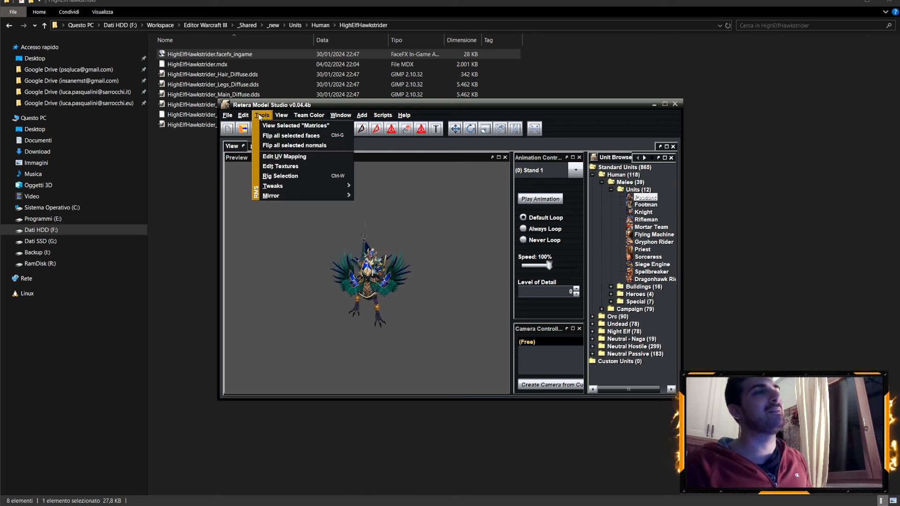
click(278, 164)
click(365, 139)
click(360, 131)
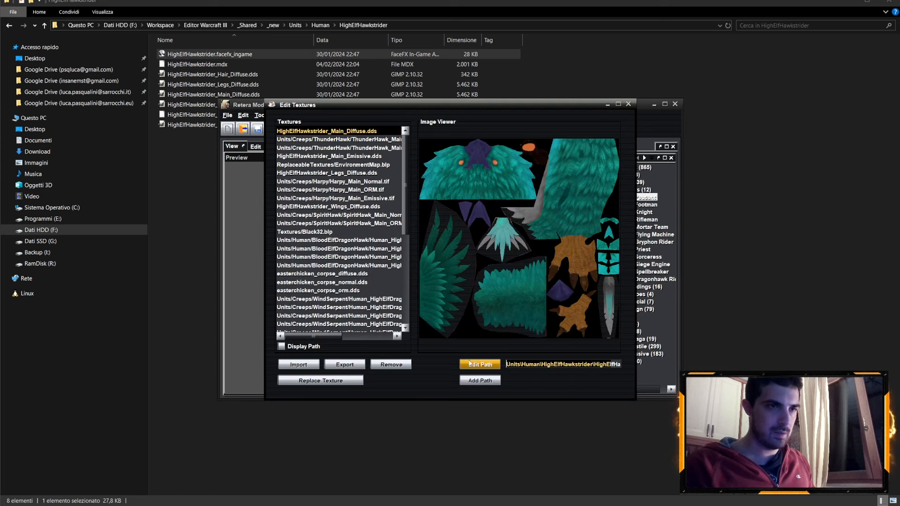
click(628, 103)
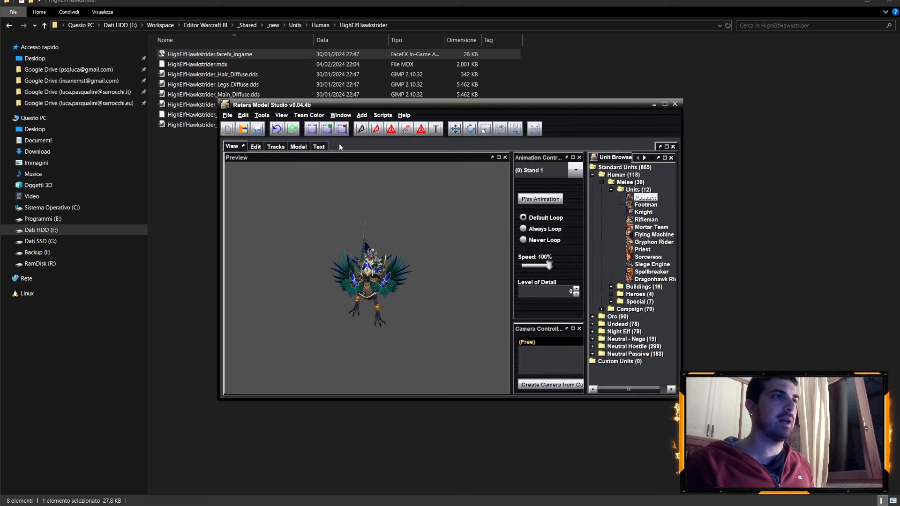
click(675, 104)
click(448, 276)
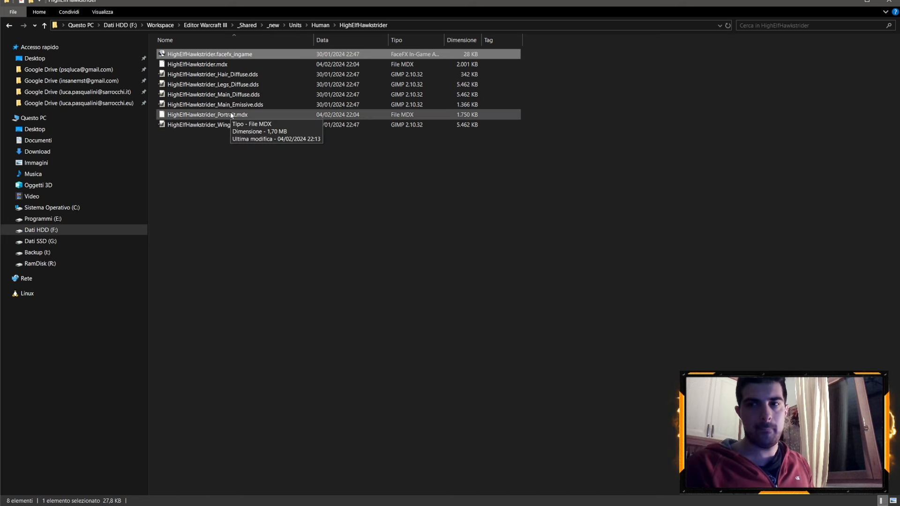
Open HighElfHawkstrider_Portrait.mdx in Retera Model Studio, view its list of model components, and close the editor
click(250, 115)
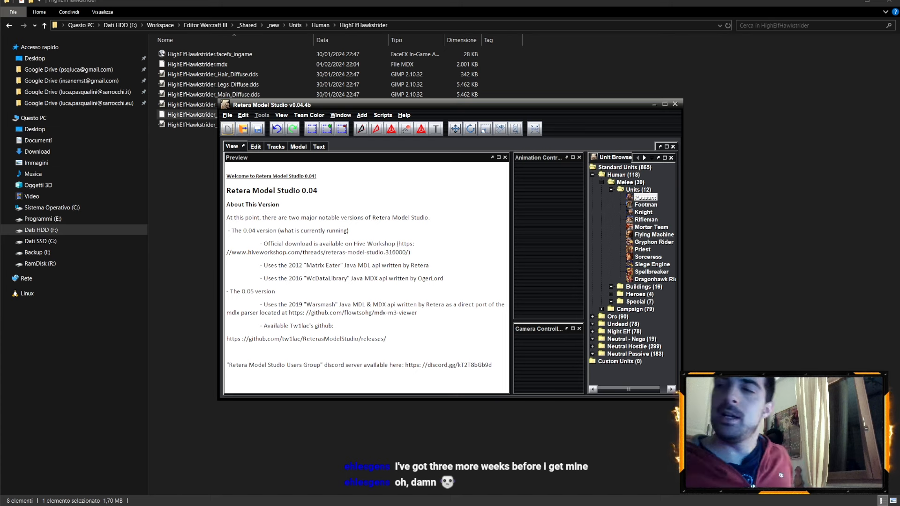
click(228, 114)
click(241, 136)
click(373, 223)
click(537, 333)
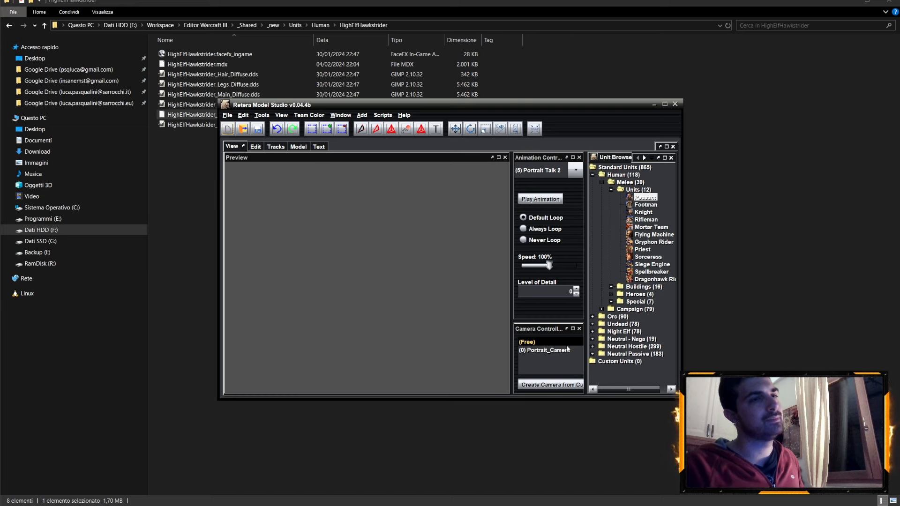
click(298, 147)
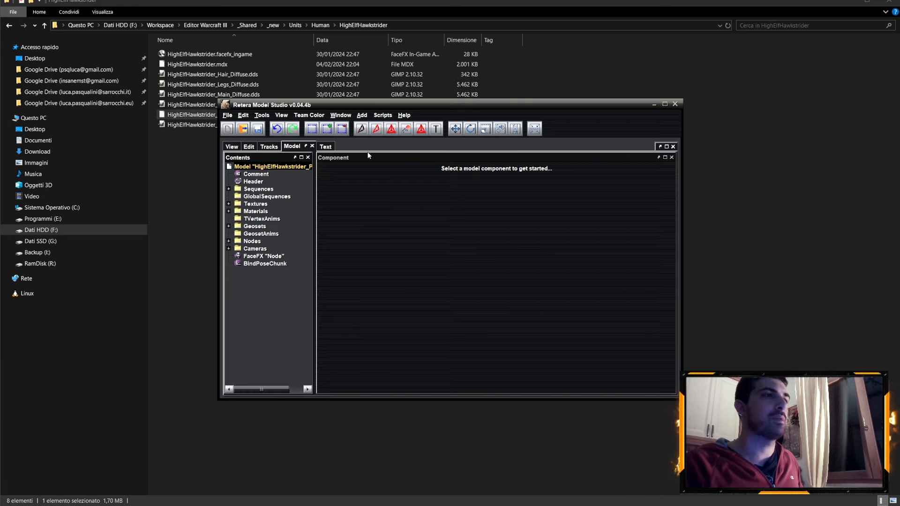
click(678, 106)
click(270, 172)
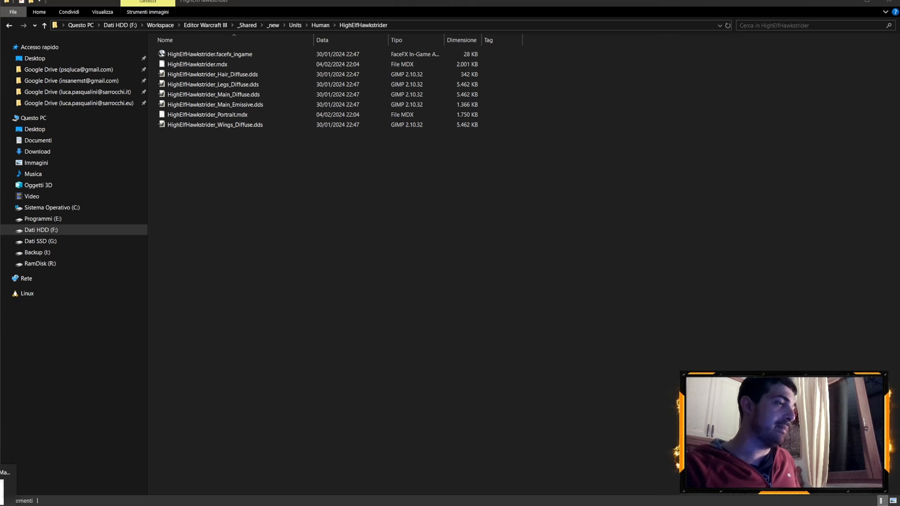
Compress the HighElfHawkstrider folder inside Units\Human into HighElfHawkstrider.zip
click(321, 24)
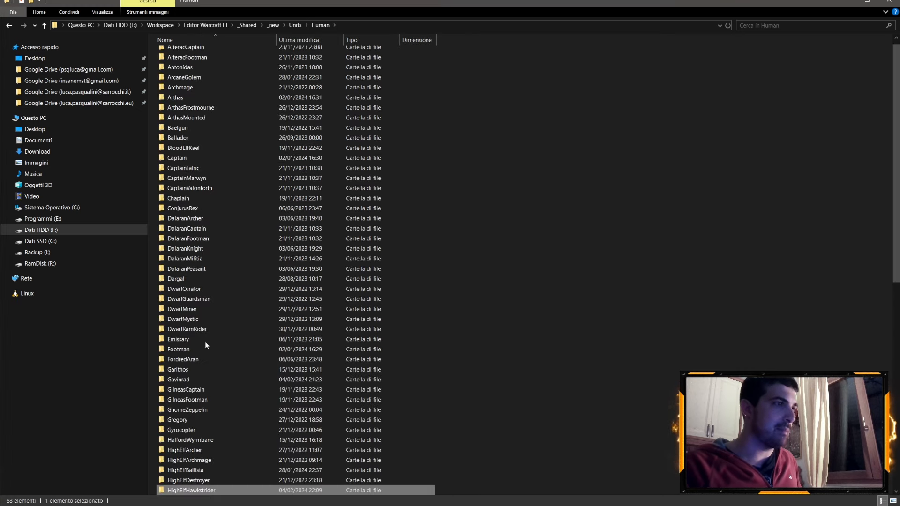
scroll(204, 356, down, 6)
right_click(202, 310)
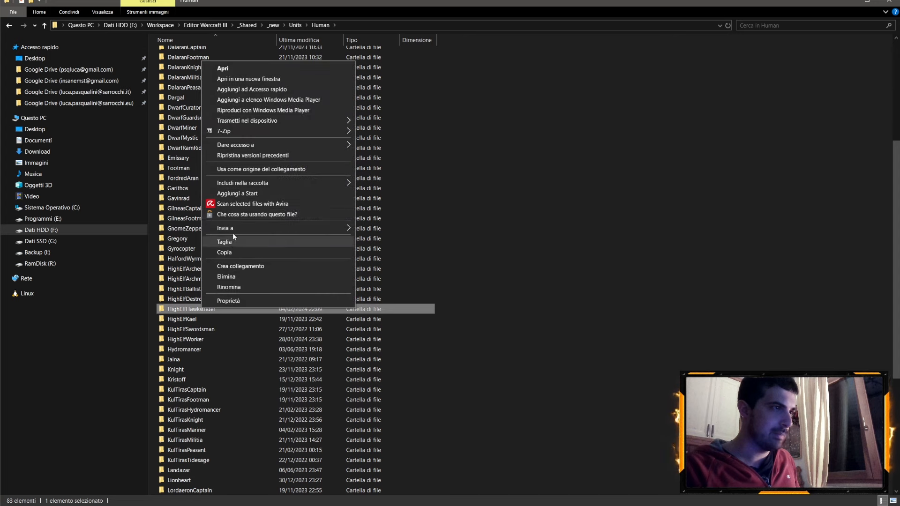
mouse_move(239, 131)
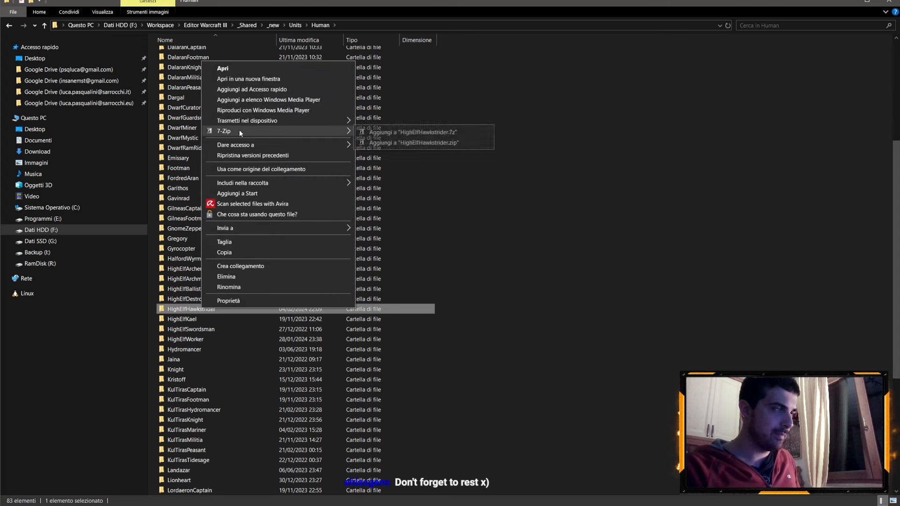
click(403, 143)
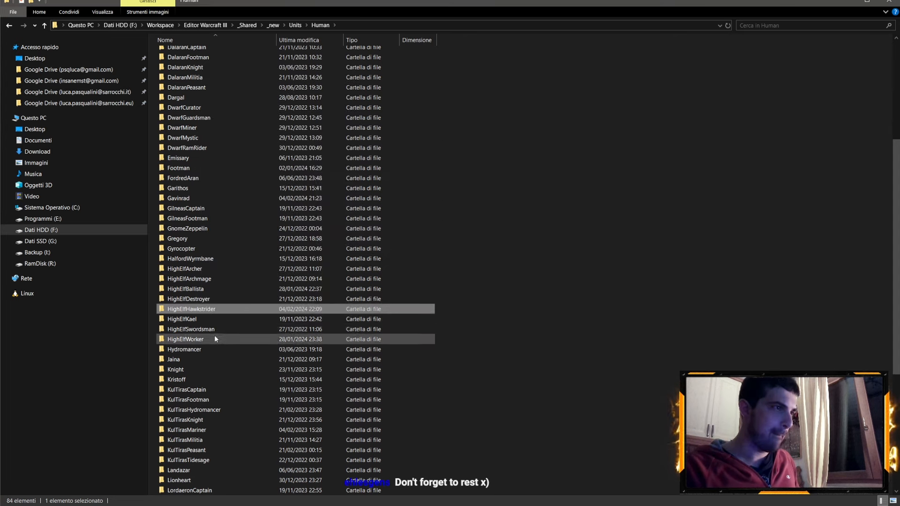
scroll(241, 303, down, 7)
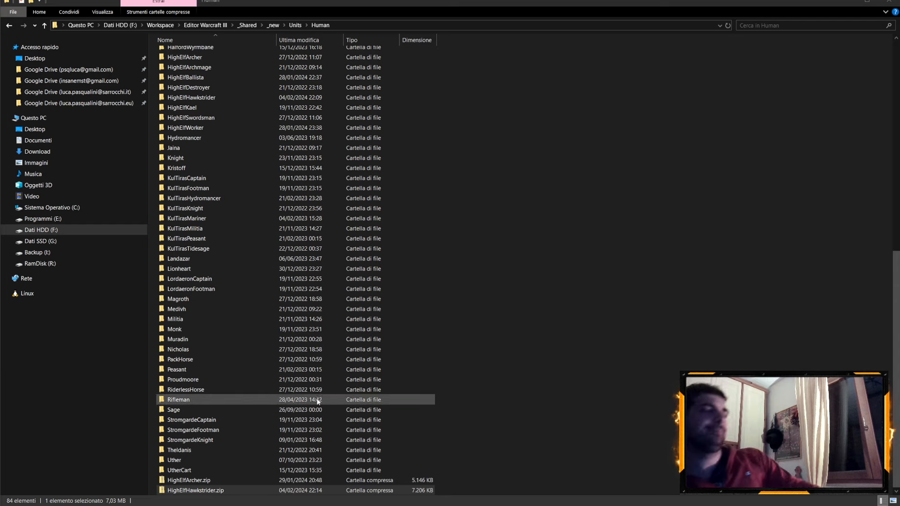
Delete HighElfArcher.zip and HighElfHawkstrider.zip from the Human folder and put the file browser away
ctrl+click(182, 479)
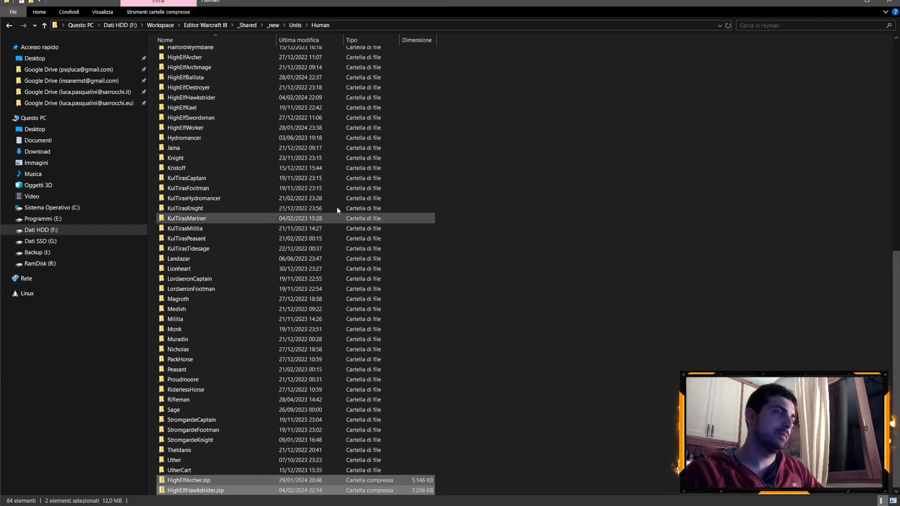
key(Delete)
click(837, 3)
Start a multi-file import in the Asset Manager and browse to the Editor Warcraft III\_Shared\_new folder
click(144, 24)
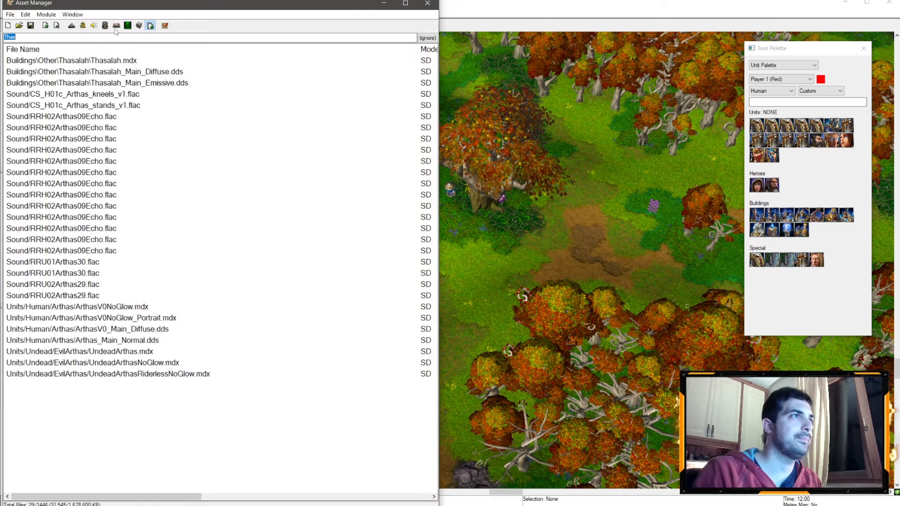
click(10, 15)
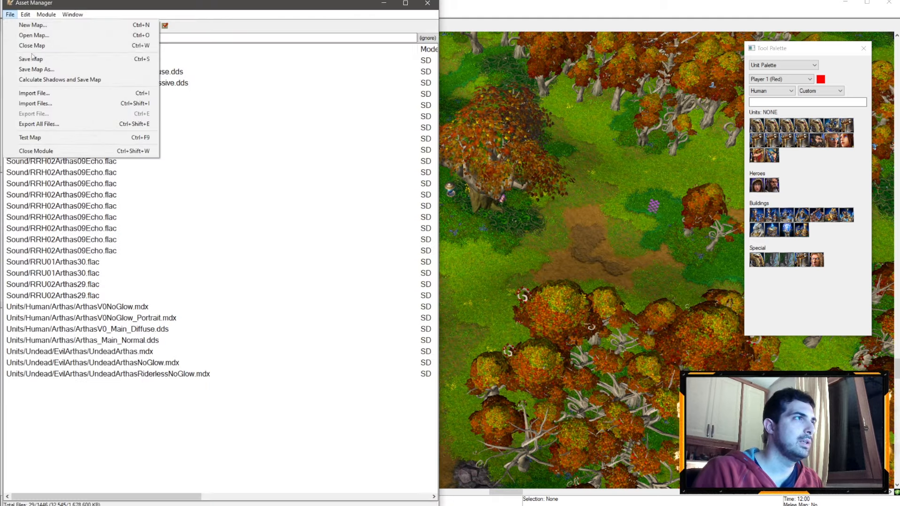
click(41, 103)
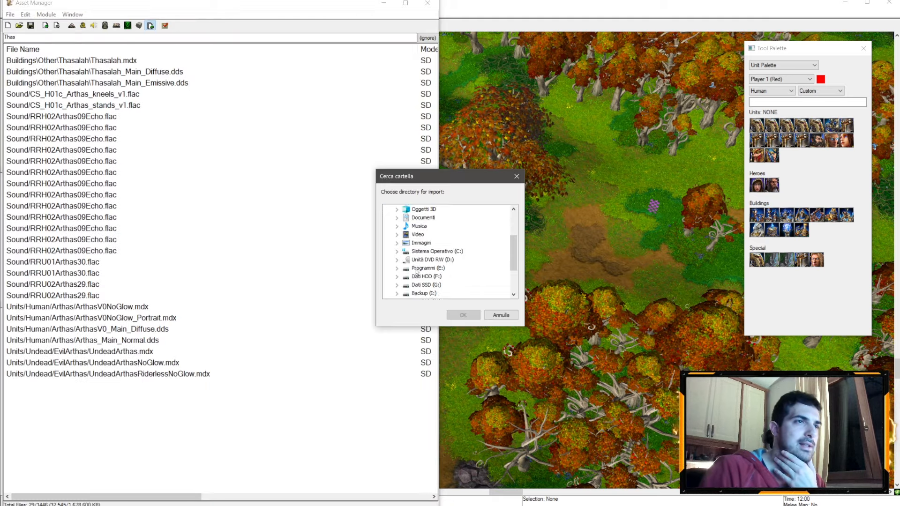
scroll(399, 252, down, 2)
click(406, 243)
scroll(406, 245, down, 1)
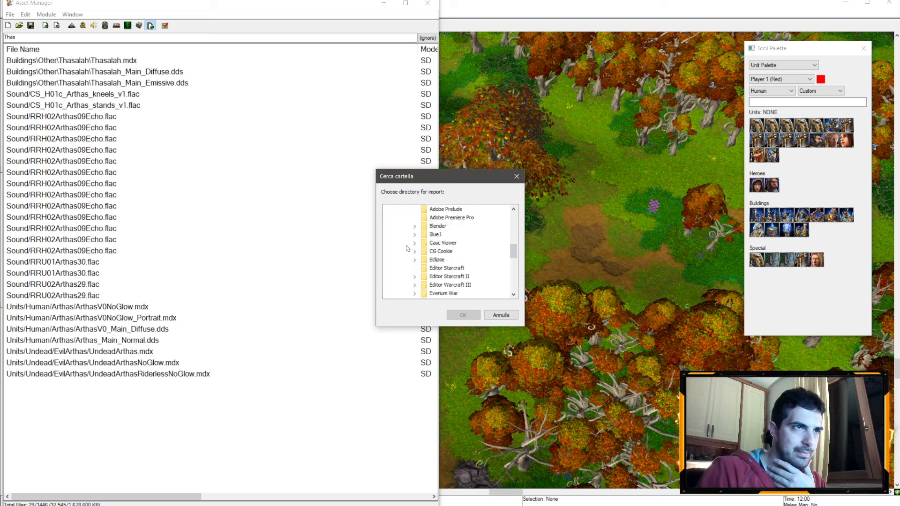
click(415, 285)
scroll(418, 281, down, 1)
click(425, 273)
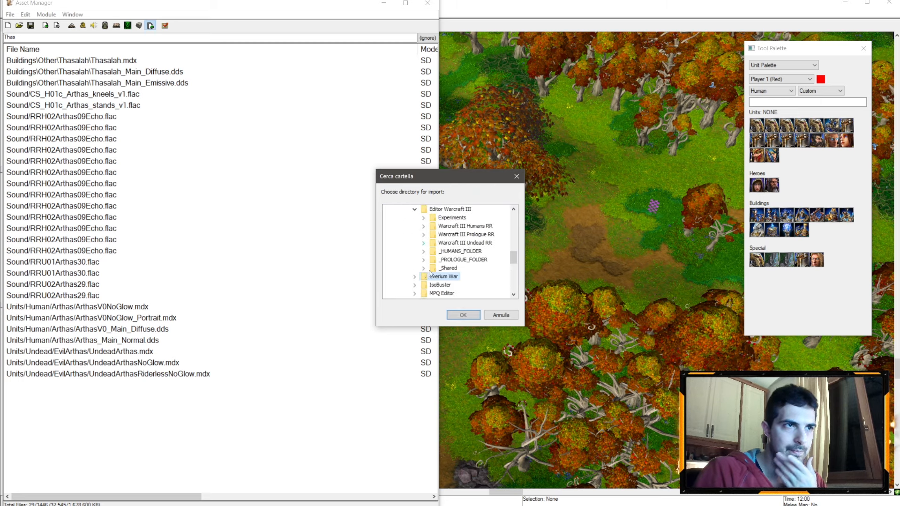
click(424, 268)
click(432, 259)
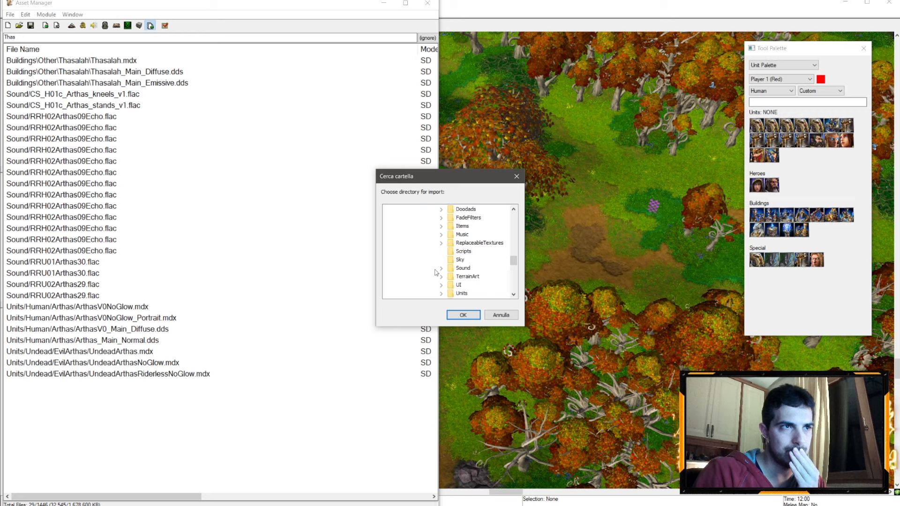
Choose Units\Human\HighElfHawkstrider as the import directory and import its files into the map
click(441, 294)
click(451, 226)
scroll(493, 253, down, 5)
scroll(497, 259, down, 2)
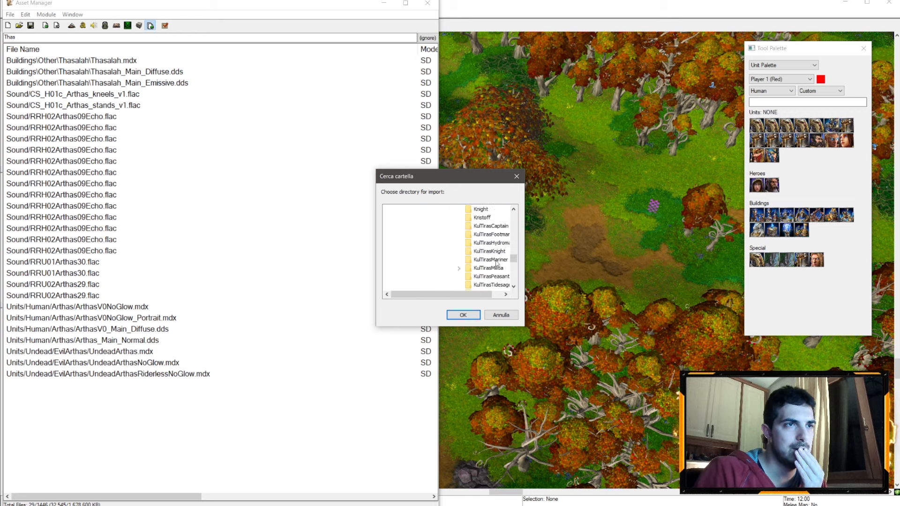
scroll(498, 267, up, 1)
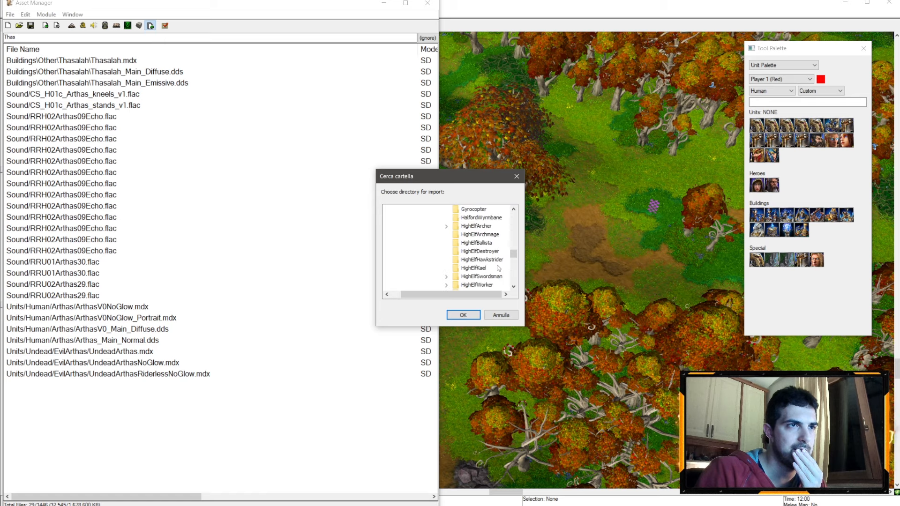
click(495, 265)
click(463, 315)
Filter the assets by "imp" and change the path of HighElfHawkstrider.facefx_ingame from war3mapImported\ to Units\Human\HighElfHawkstrider\
double_click(34, 36)
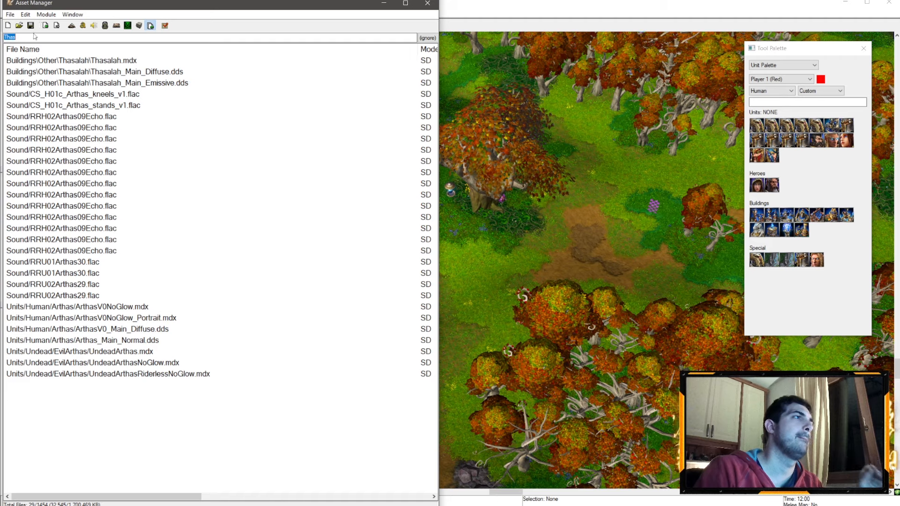
text(imp)
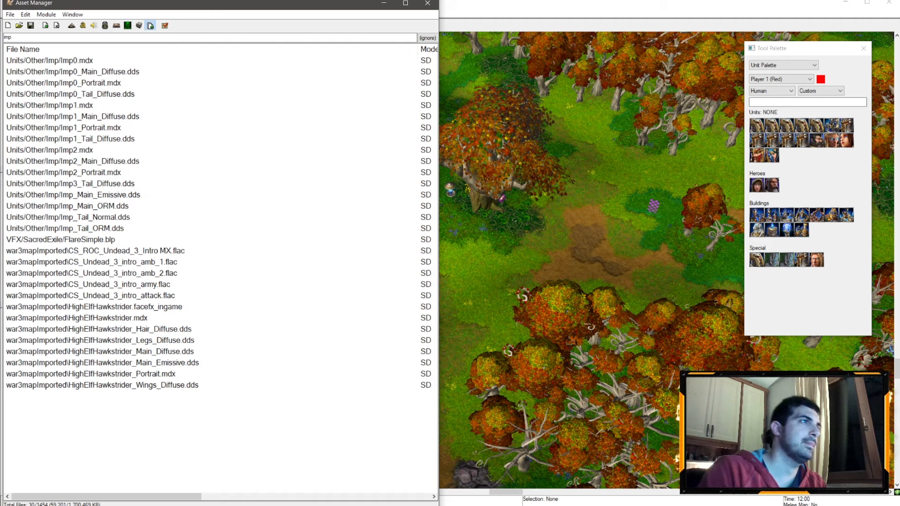
double_click(66, 305)
drag(66, 305, 6, 306)
text(Units\Huyma)
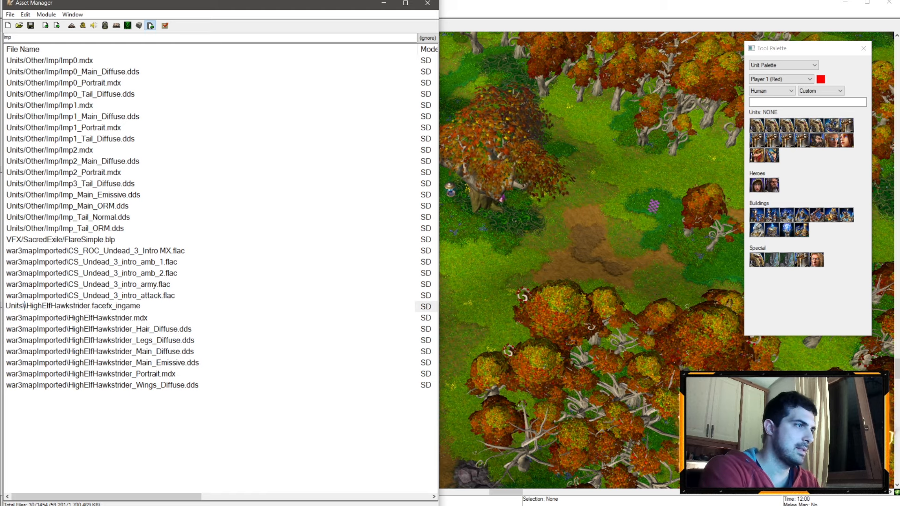
key(BackSpace)
key(BackSpace)
key(BackSpace)
text(uman)
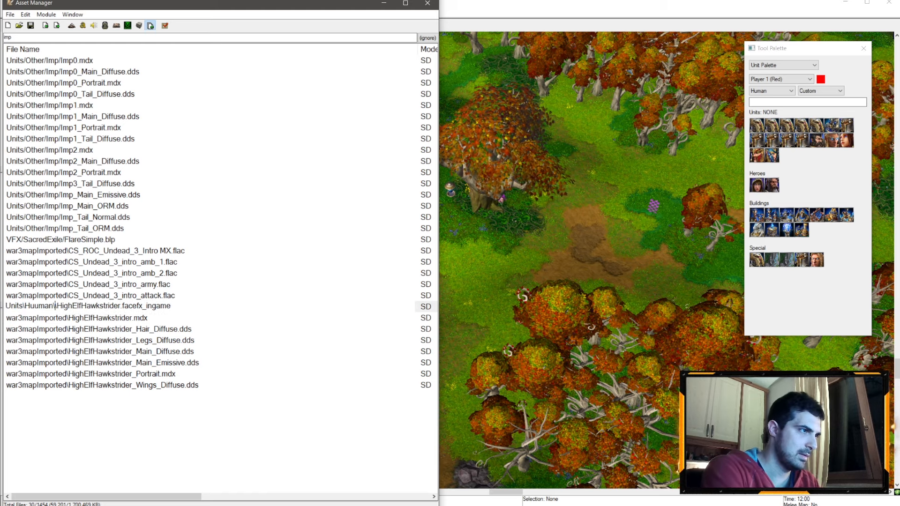
key(BackSpace)
key(BackSpace)
text(man\Hiug)
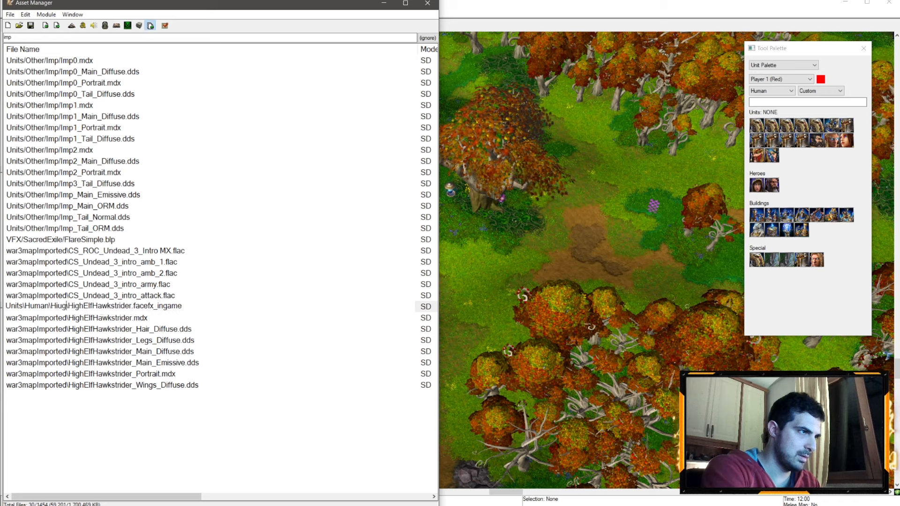
key(BackSpace)
key(BackSpace)
text(ghElf)
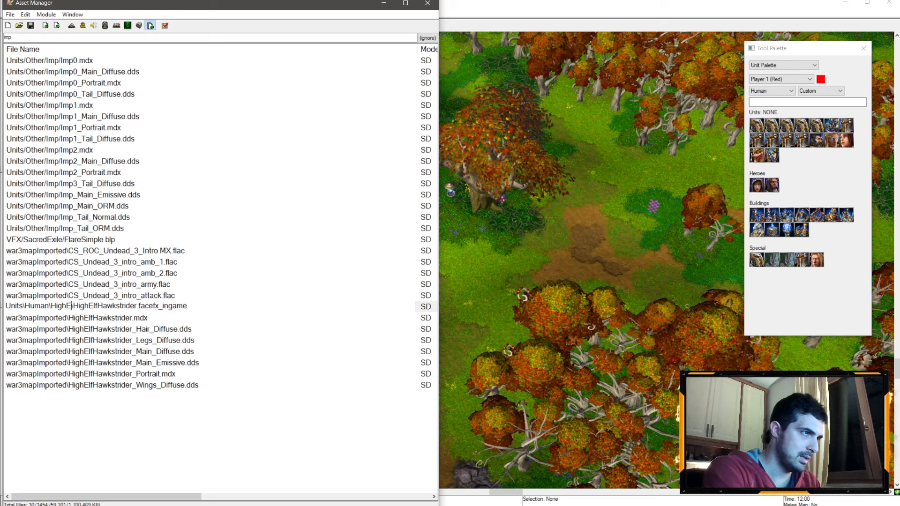
text(Hawksterif)
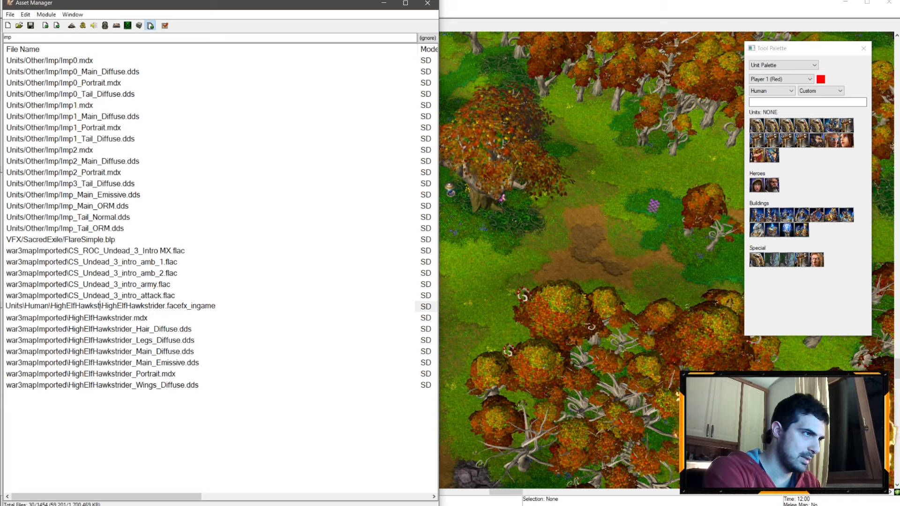
key(BackSpace)
key(BackSpace)
key(BackSpace)
key(BackSpace)
text(rider)
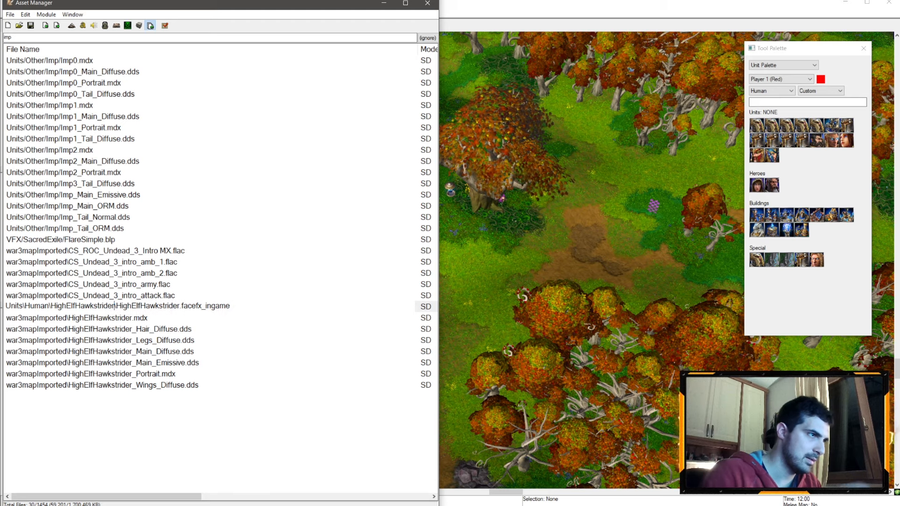
key(Return)
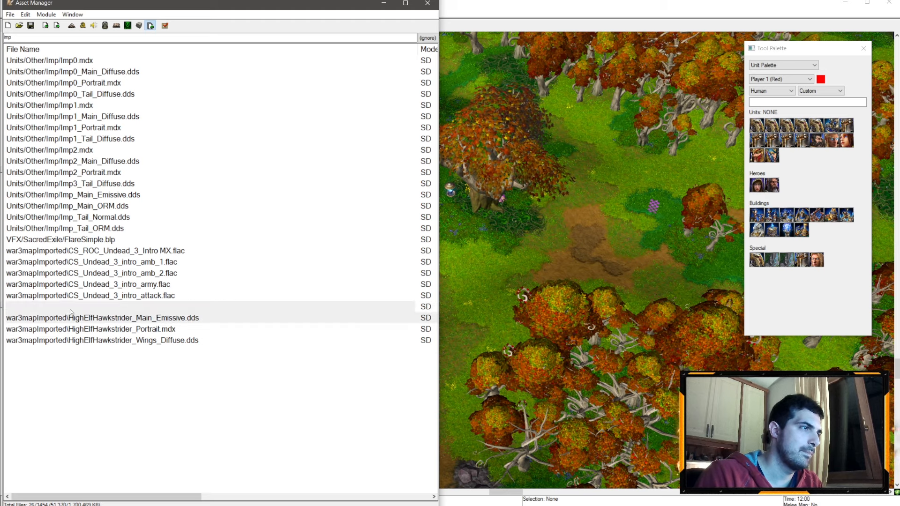
Replace the war3mapImported\ prefix of the remaining imported hawkstrider files with the Units\Human\HighElfHawkstrider\ path
double_click(71, 310)
drag(68, 308, 5, 313)
key(BackSpace)
key(Return)
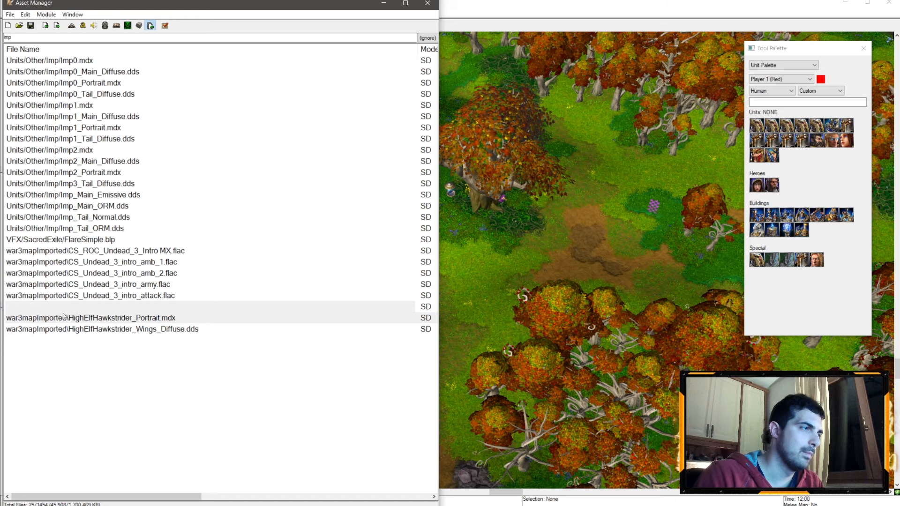
double_click(64, 316)
drag(68, 318, 6, 318)
key(BackSpace)
key(Return)
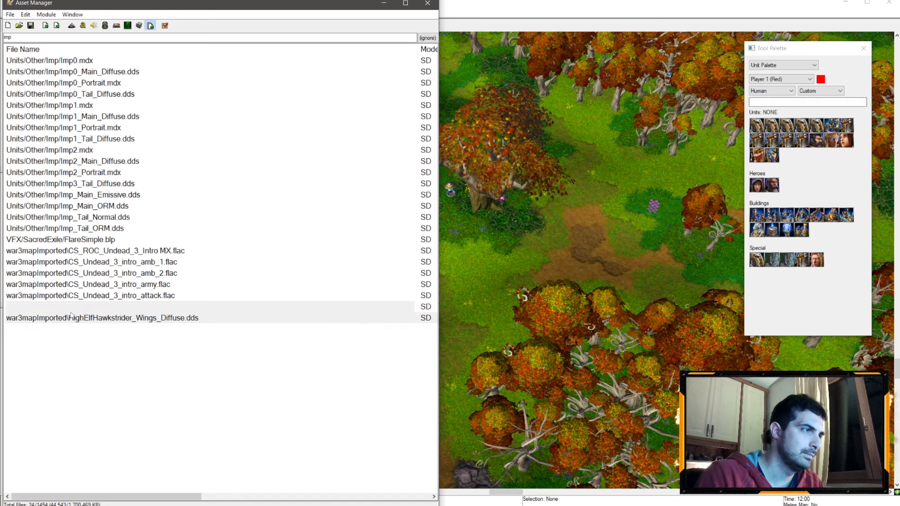
double_click(69, 308)
drag(69, 306, 5, 309)
text(Units/Human/HighElfHawkstrider/)
key(Return)
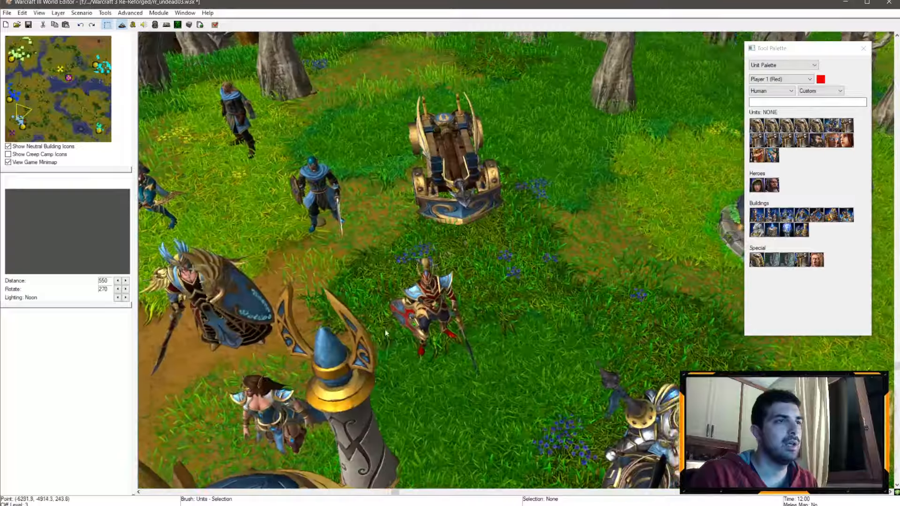
Examine the placed high elf models up close, including the Spellbreaker and the Lieutenant (Elven)
scroll(356, 305, up, 5)
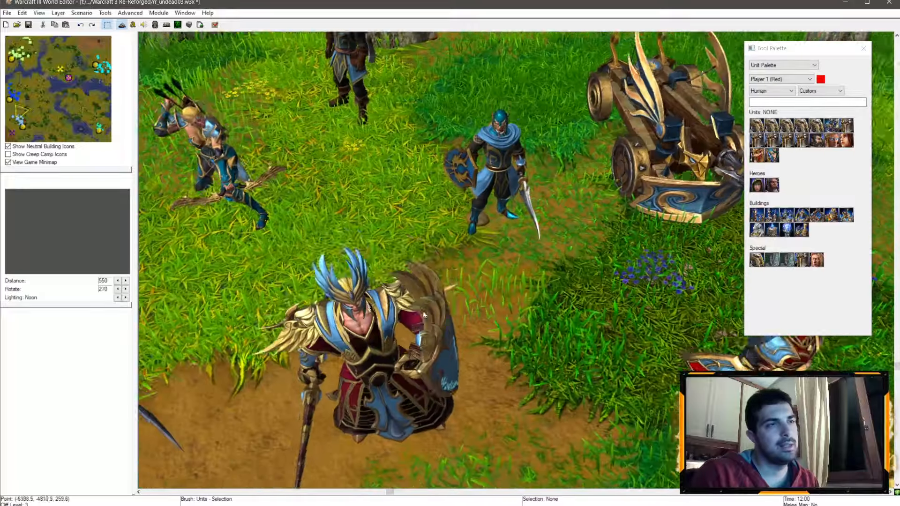
click(370, 297)
ctrl+right_drag(370, 297, 184, 257)
scroll(496, 327, up, 5)
right_drag(417, 268, 601, 254)
scroll(391, 284, down, 5)
scroll(390, 282, down, 4)
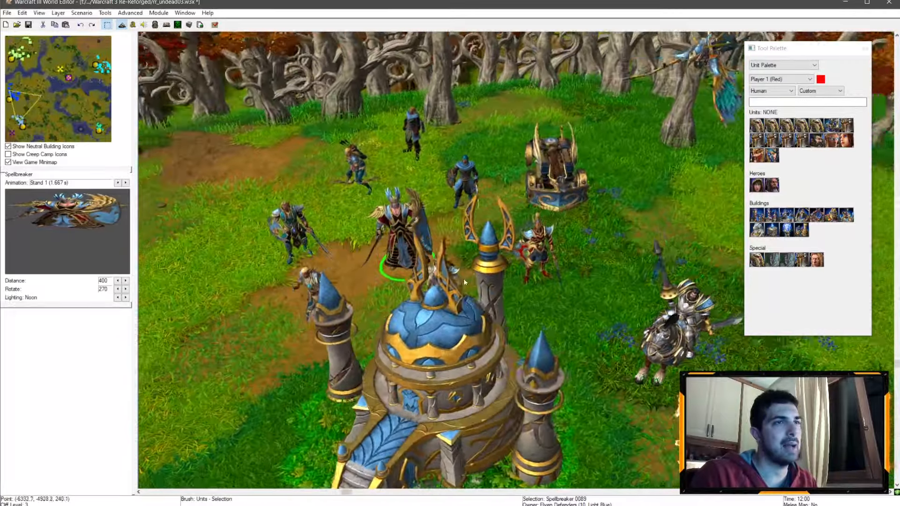
scroll(463, 278, up, 3)
scroll(388, 259, up, 3)
ctrl+right_drag(388, 260, 555, 244)
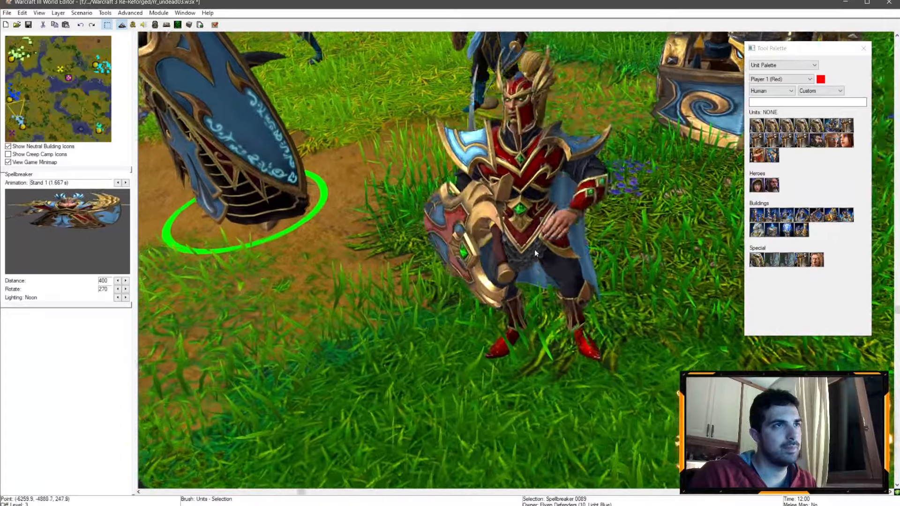
click(572, 160)
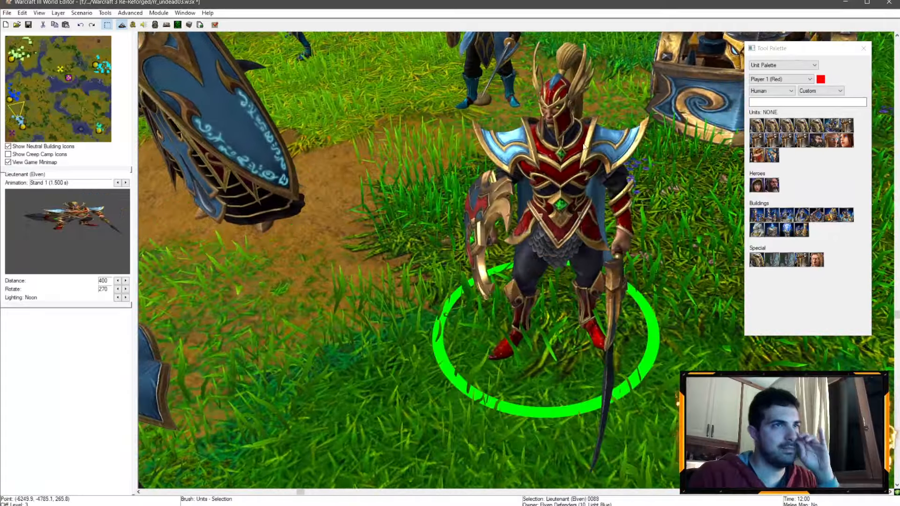
scroll(572, 158, down, 1)
scroll(572, 159, down, 5)
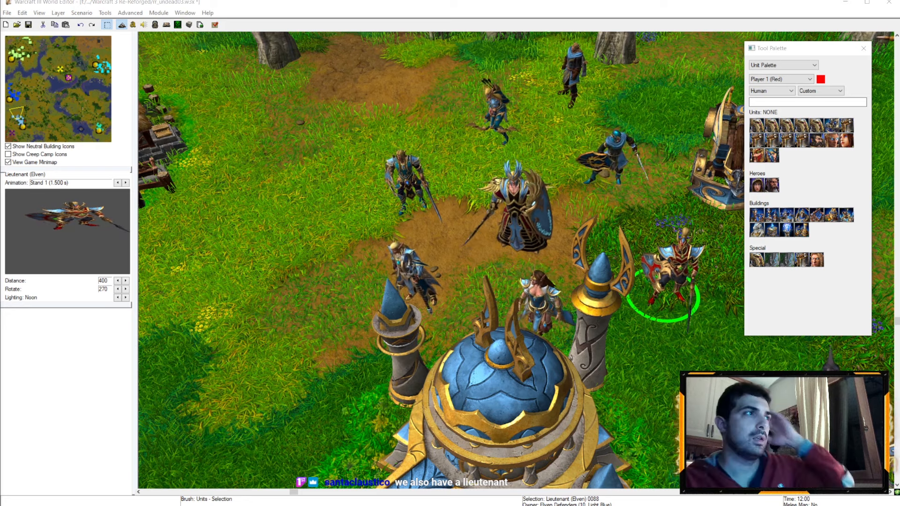
Open the Hawkstrider (Elven) unit's data in the Object Editor and return to the map
click(154, 24)
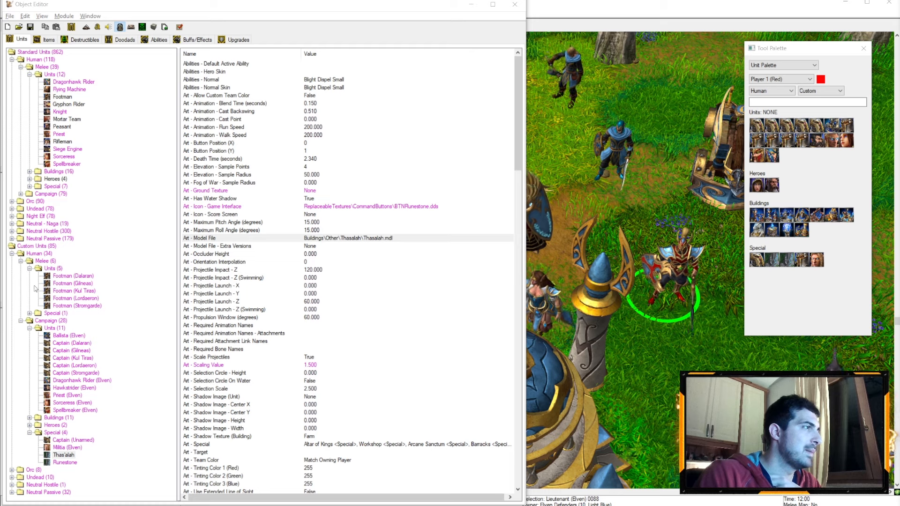
click(64, 389)
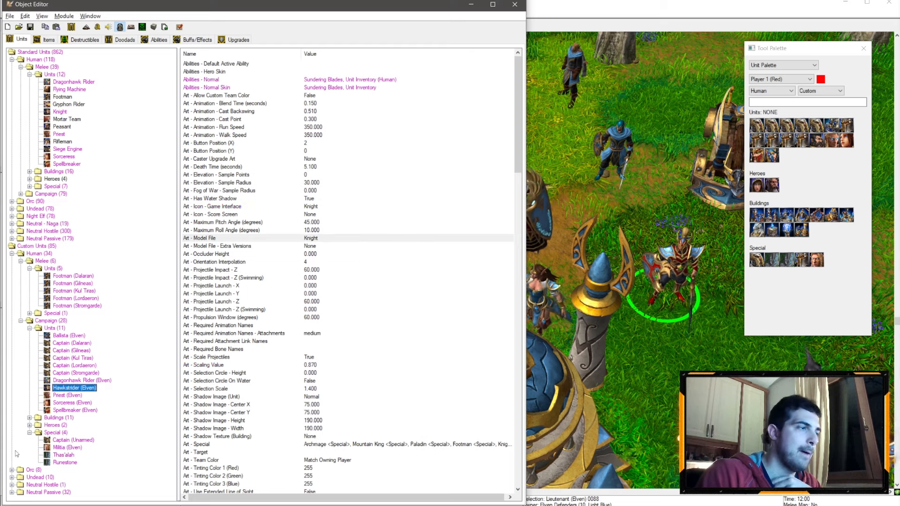
key(alt+Tab)
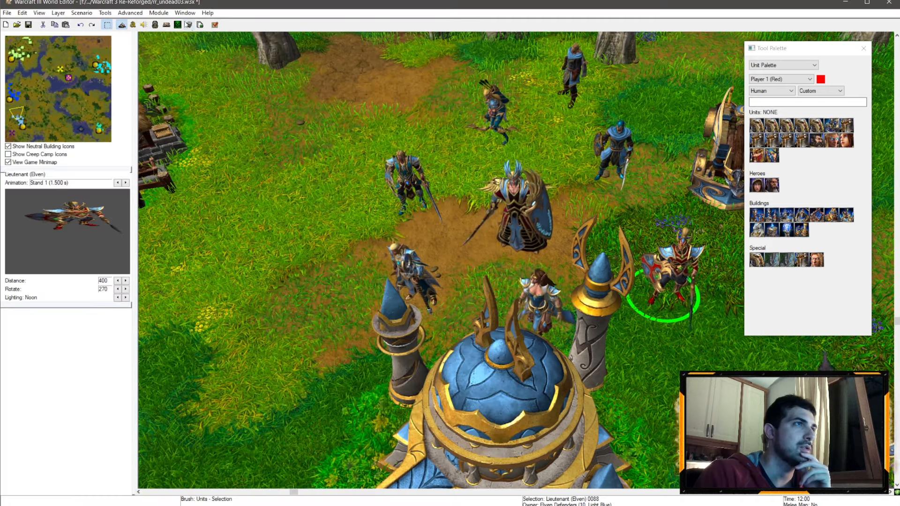
Import BTNHighElfHawkstrider.dds from the _new\ReplaceableTextures\CommandButtons folder through the Asset Manager
click(194, 27)
click(46, 25)
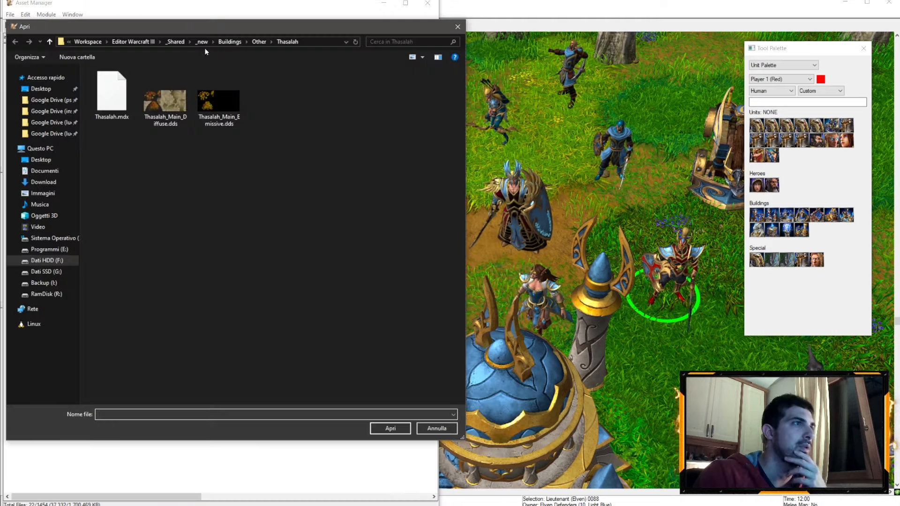
click(202, 42)
double_click(130, 144)
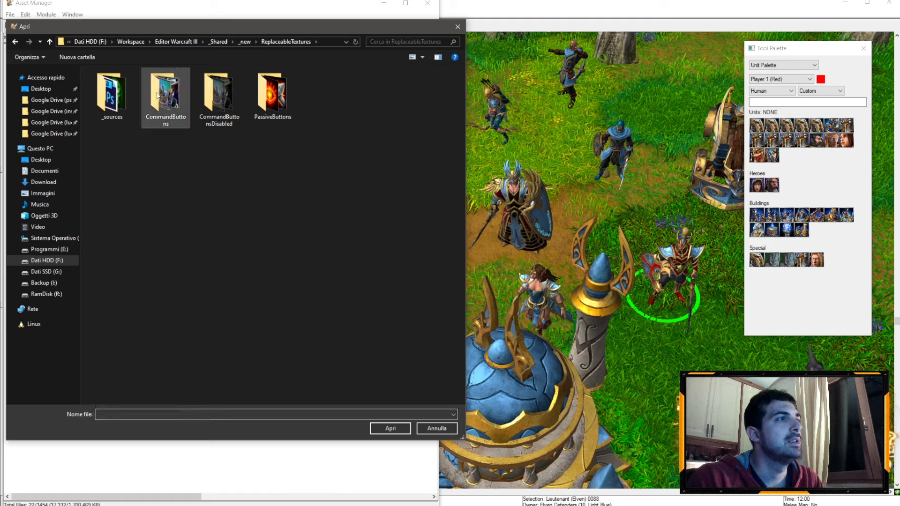
double_click(165, 100)
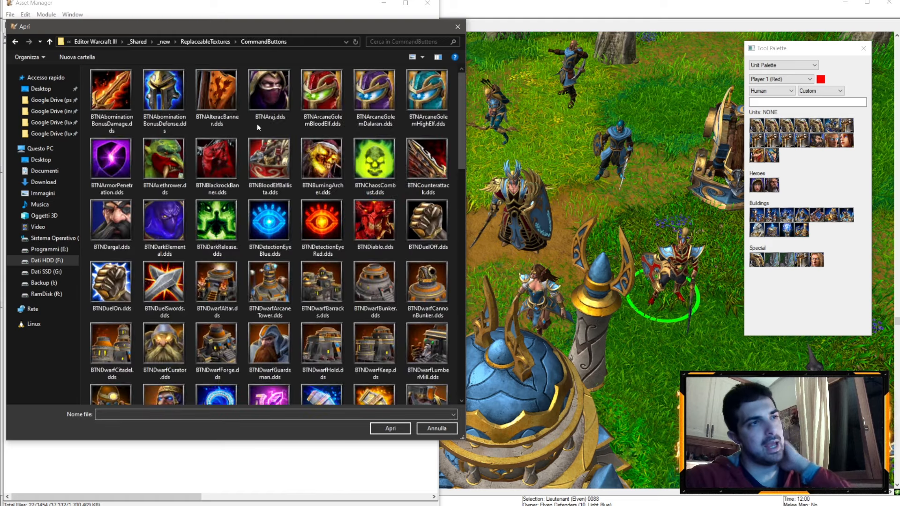
scroll(257, 123, down, 10)
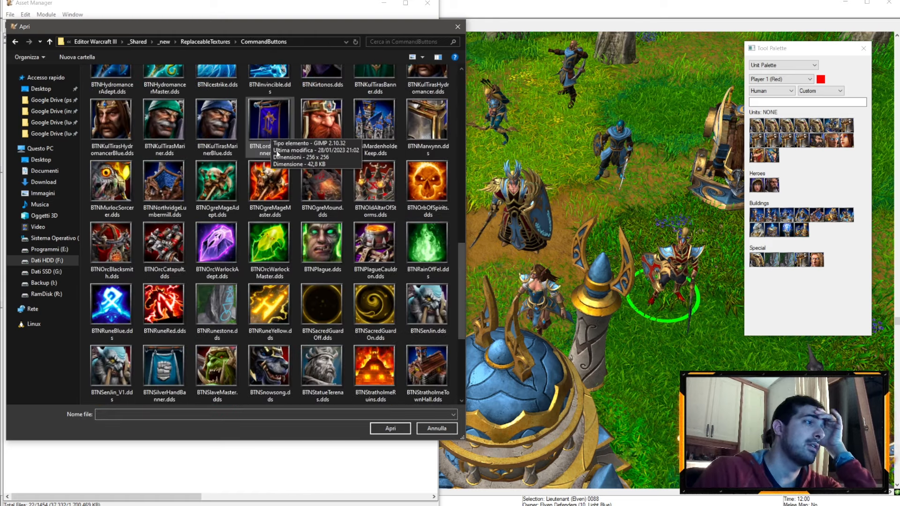
scroll(269, 136, down, 3)
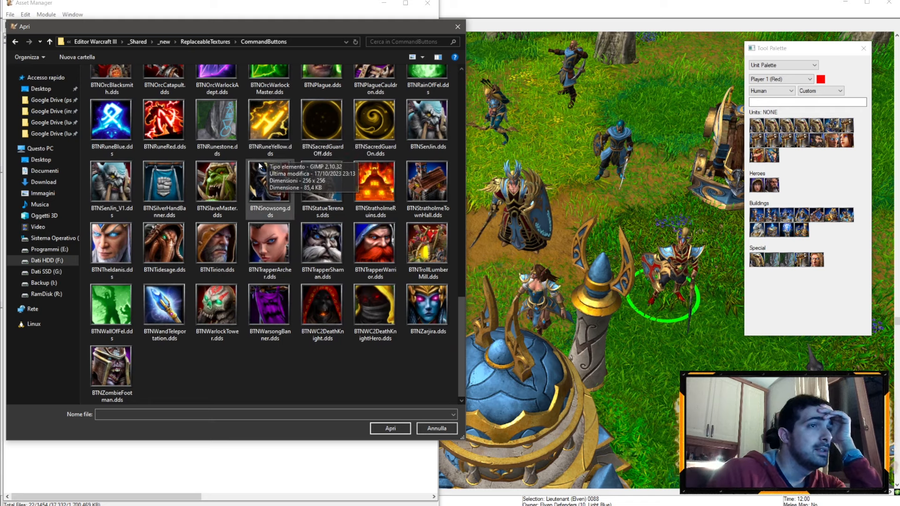
scroll(251, 176, up, 5)
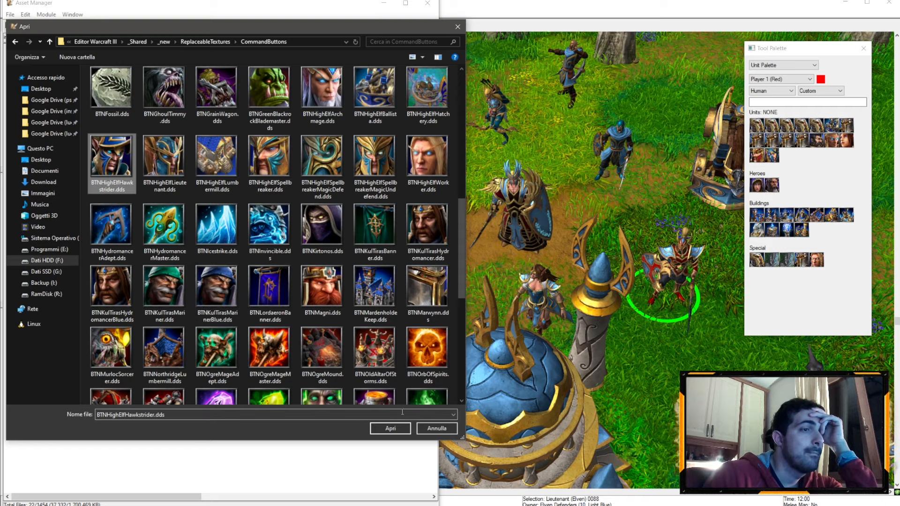
click(391, 428)
Import DISBTNHighElfHawkstrider.dds from the ReplaceableTextures\CommandButtonsDisabled folder
click(20, 25)
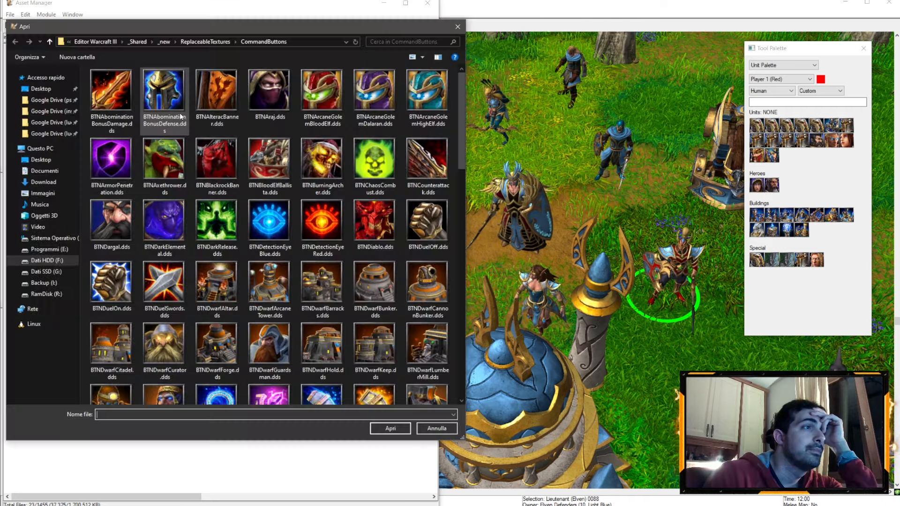
click(210, 42)
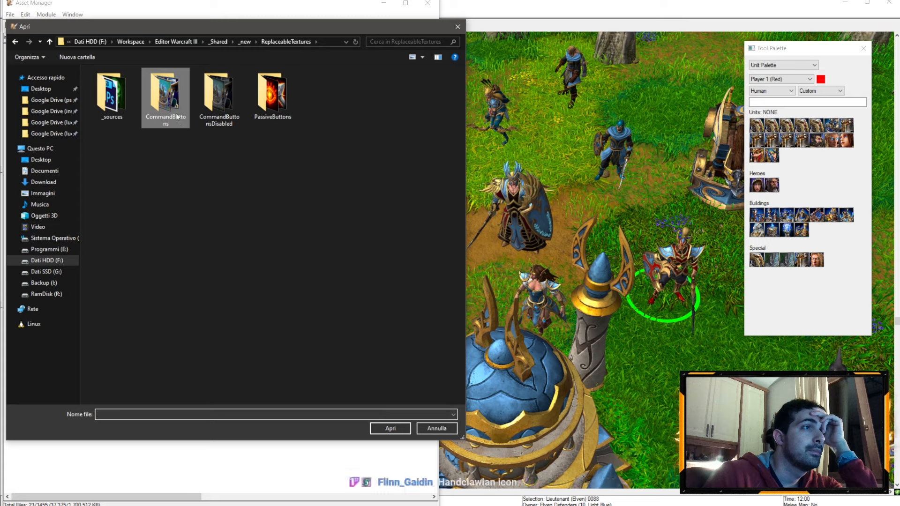
double_click(213, 94)
scroll(173, 154, down, 9)
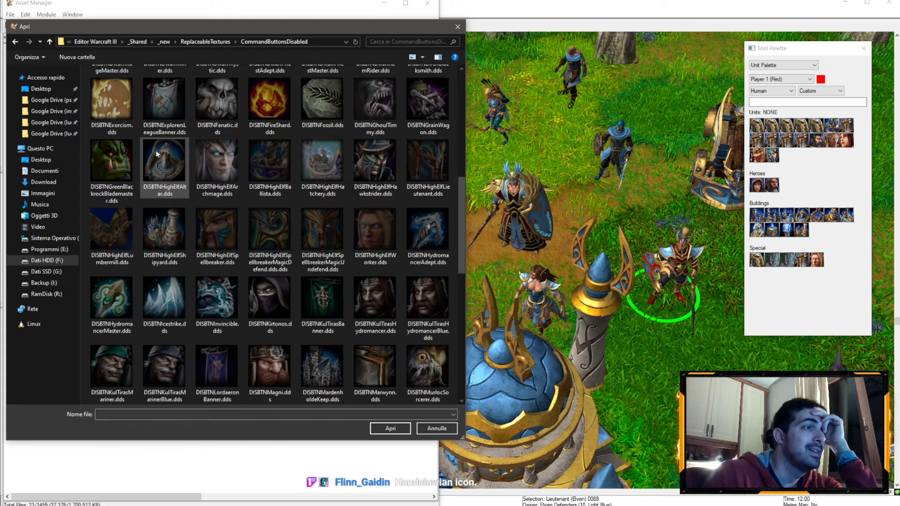
scroll(154, 150, up, 3)
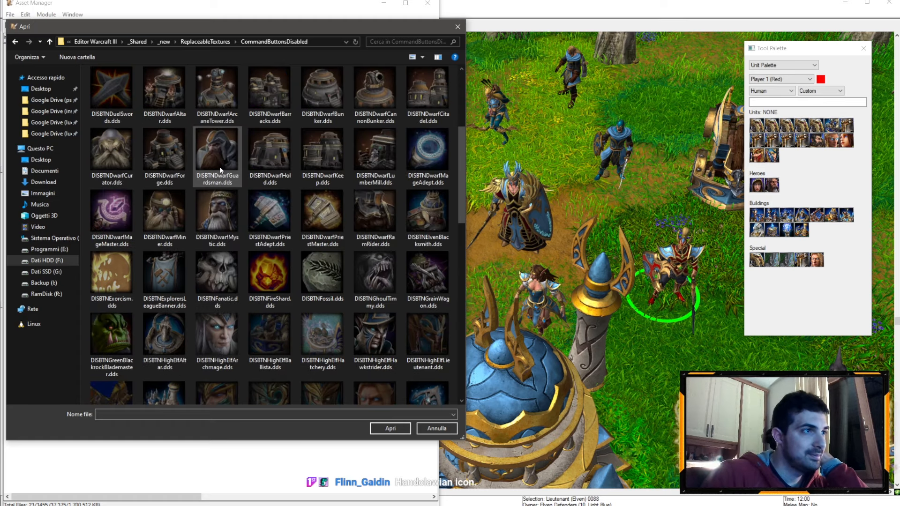
scroll(219, 168, up, 1)
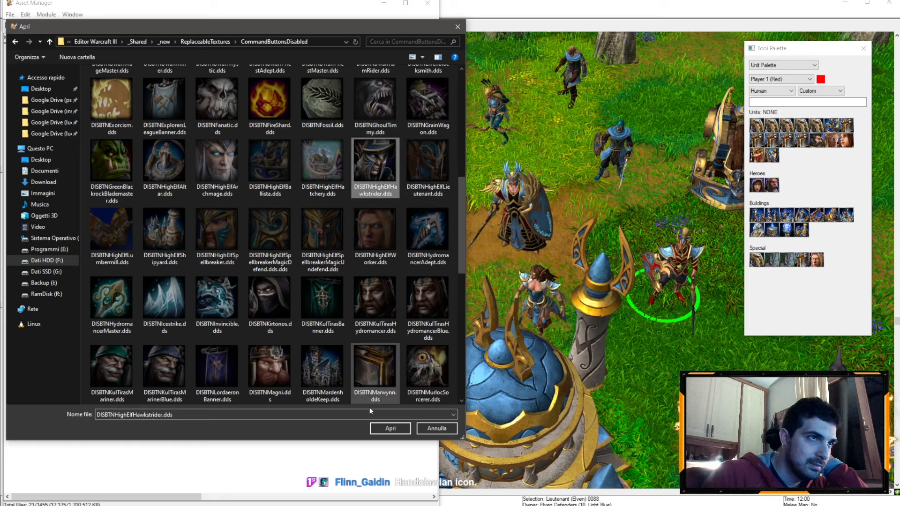
click(390, 428)
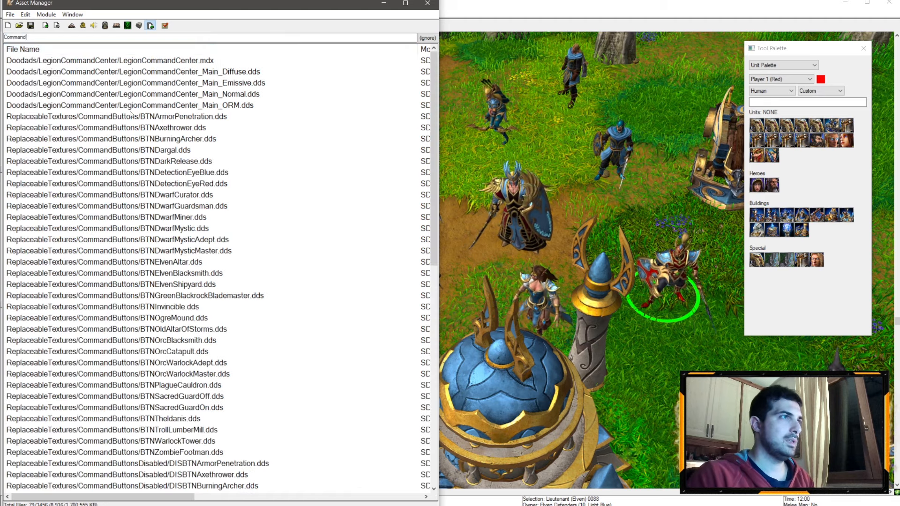
Filter the assets by "Command" to get the CommandButtonsDisabled path from an existing icon, and switch the filter to "imp"
click(139, 328)
click(528, 284)
click(174, 464)
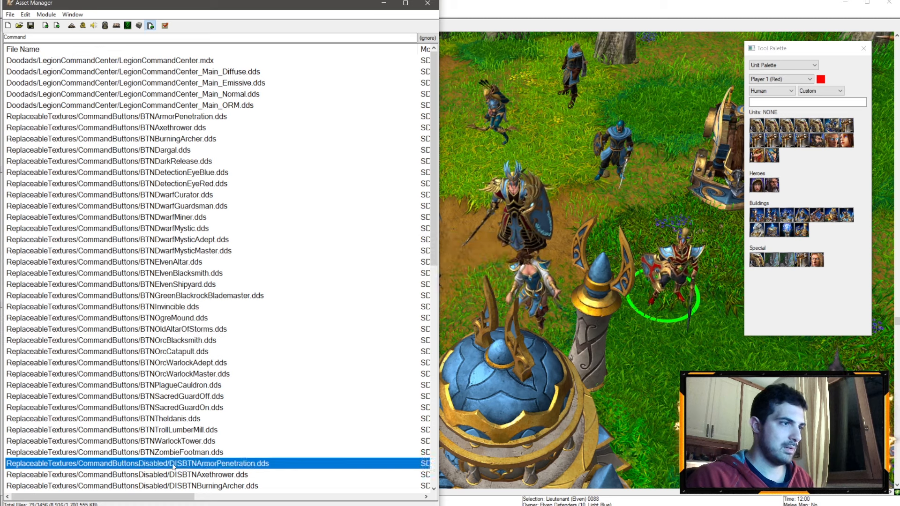
click(25, 38)
key(Return)
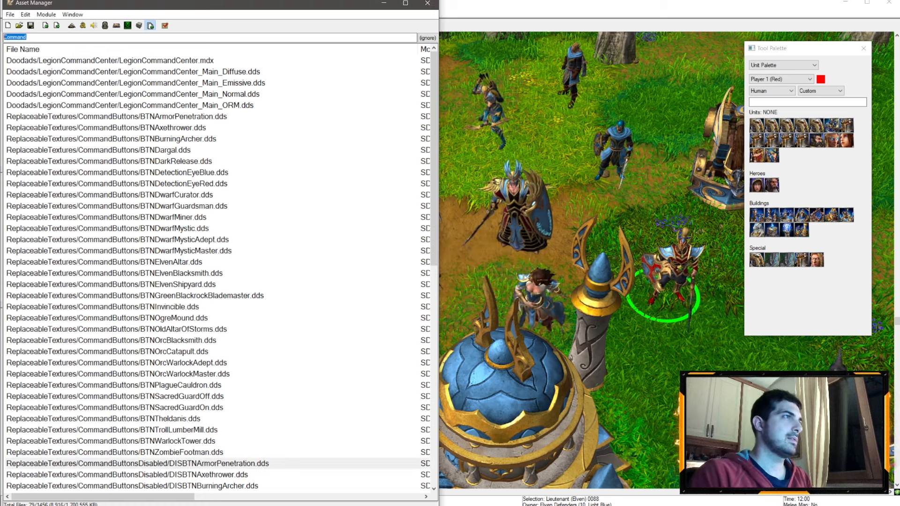
Change DISBTNHighElfHawkstrider.dds's path prefix to ReplaceableTextures/CommandButtonsDisabled/ and also replace the war3mapImported\ prefix of BTNHighElfHawkstrider.dds
click(96, 318)
click(104, 319)
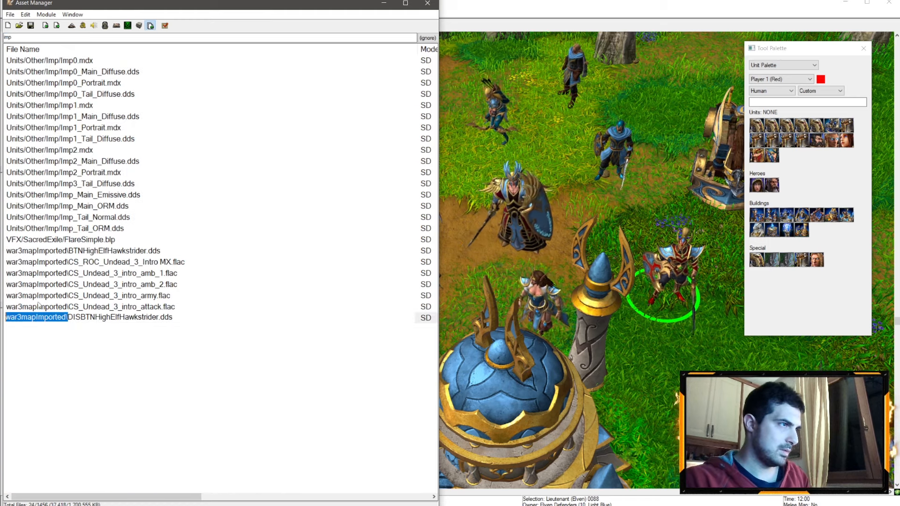
text(ReplaceableTextures/CommandButtonsDisabled/)
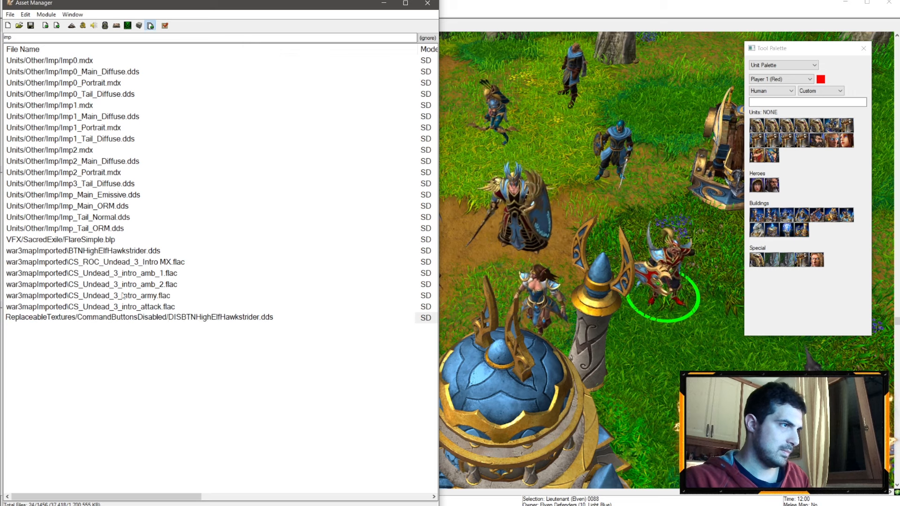
key(Return)
click(78, 250)
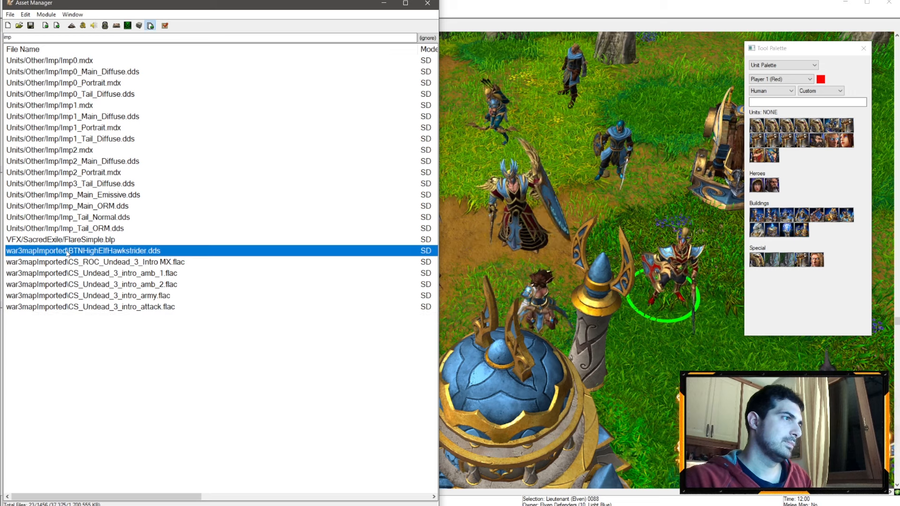
drag(138, 250, 169, 250)
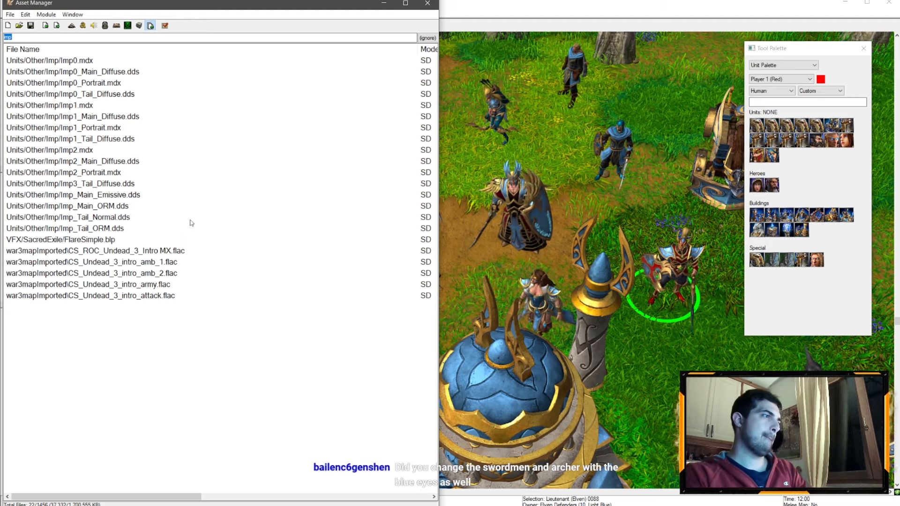
Inspect the eyes and faces of the elven worker, archer and swordsman models on the map
click(574, 108)
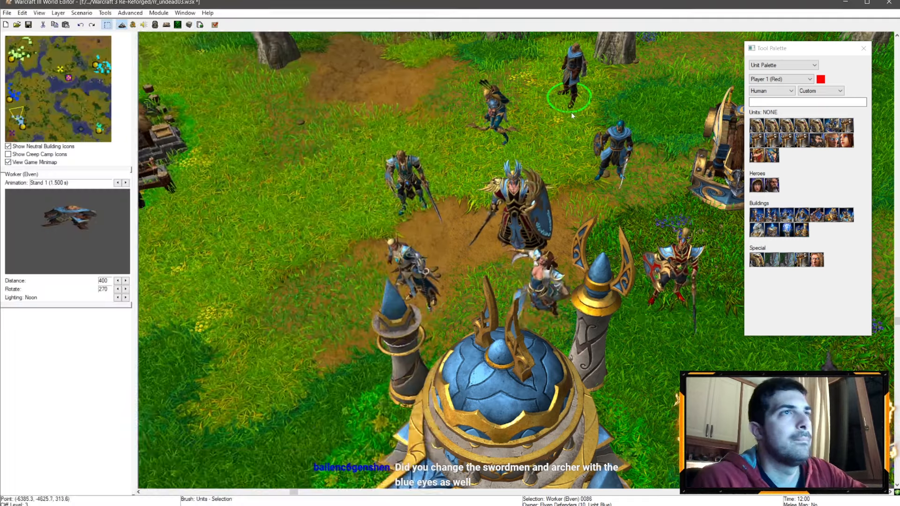
right_drag(575, 110, 628, 207)
scroll(572, 165, up, 5)
right_drag(571, 165, 540, 223)
scroll(484, 277, down, 4)
scroll(513, 225, up, 3)
right_drag(675, 225, 523, 255)
scroll(581, 308, down, 2)
click(600, 319)
scroll(545, 210, up, 3)
scroll(522, 255, down, 3)
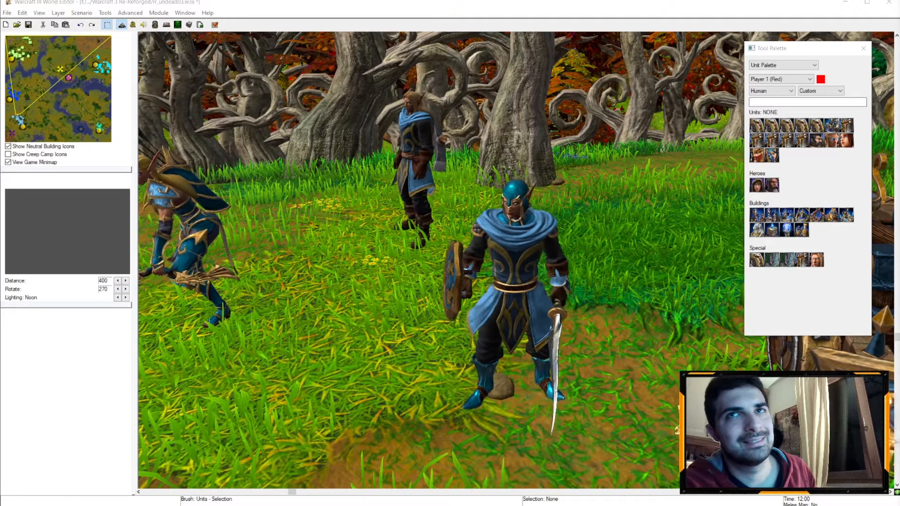
Survey the rest of the high elf base, including the dragonhawk rider, the mounted knight and the nearby buildings
scroll(711, 209, down, 3)
ctrl+right_drag(711, 209, 530, 239)
scroll(577, 201, up, 2)
scroll(577, 201, down, 3)
scroll(382, 280, down, 3)
scroll(538, 201, up, 3)
scroll(516, 260, up, 3)
scroll(516, 261, down, 5)
scroll(469, 319, down, 3)
scroll(530, 239, up, 3)
Remove Sundering Blades from the Hawkstrider (Elven) unit's normal abilities and go through its normal ability skin list
click(156, 24)
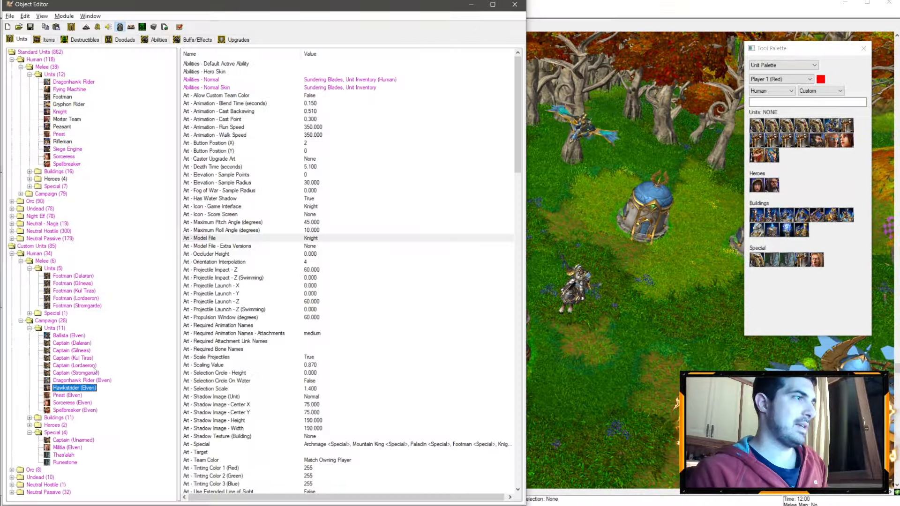
double_click(341, 82)
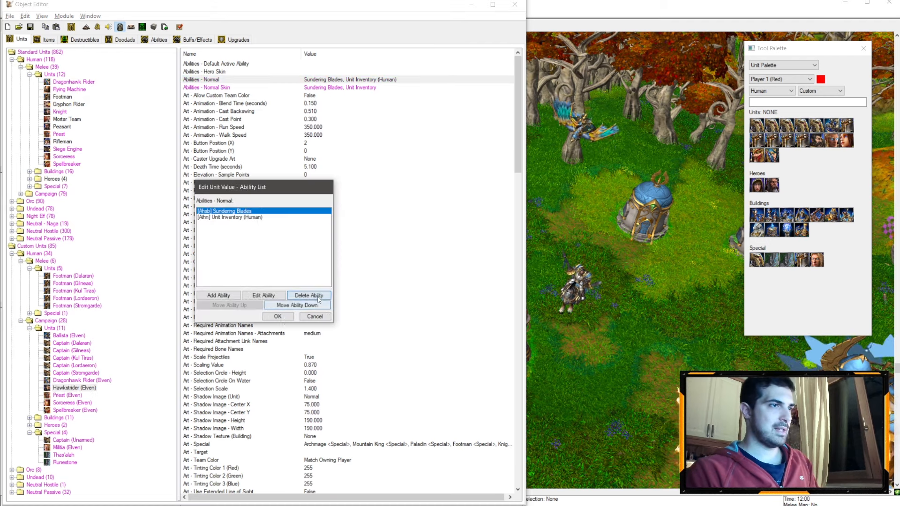
click(278, 317)
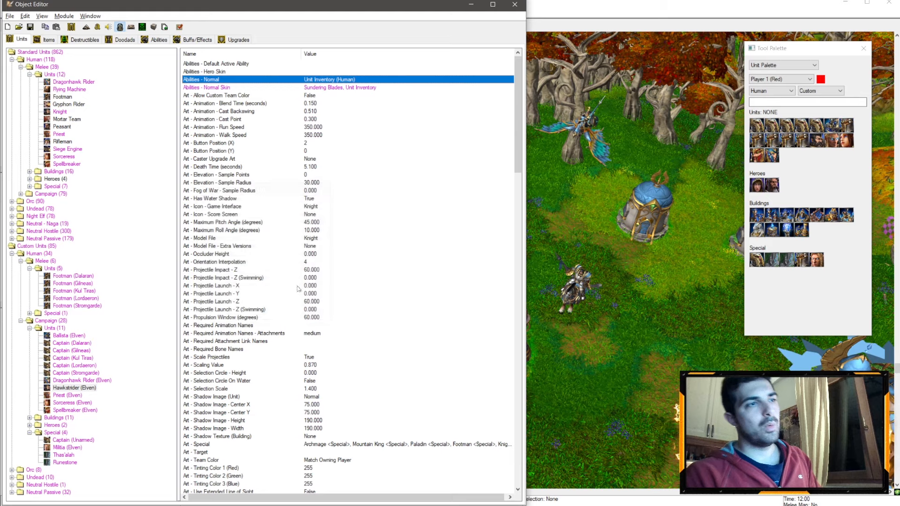
double_click(355, 88)
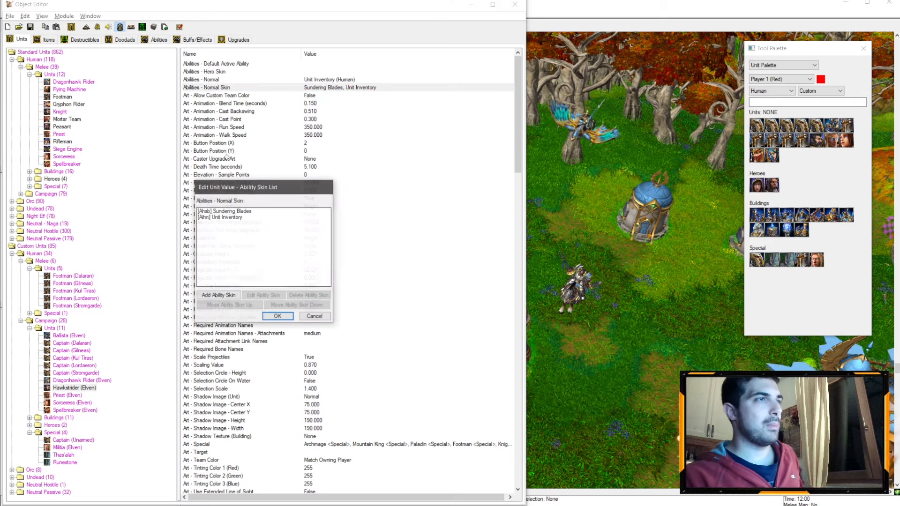
click(278, 317)
Remove Sundering Blades from the Hawkstrider (Elven) unit's normal ability skins and review its art, combat, movement and stats fields
scroll(410, 187, down, 20)
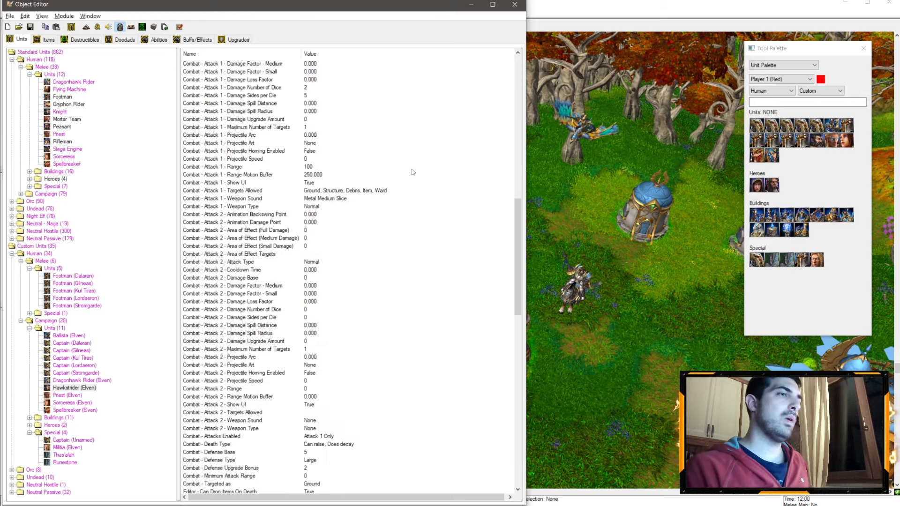
scroll(375, 178, down, 2)
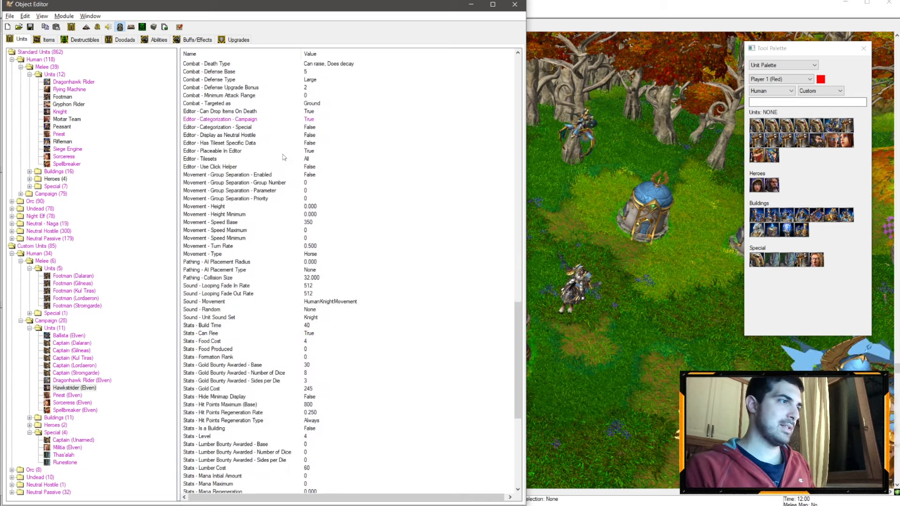
scroll(283, 158, up, 20)
scroll(317, 196, up, 3)
scroll(336, 186, down, 7)
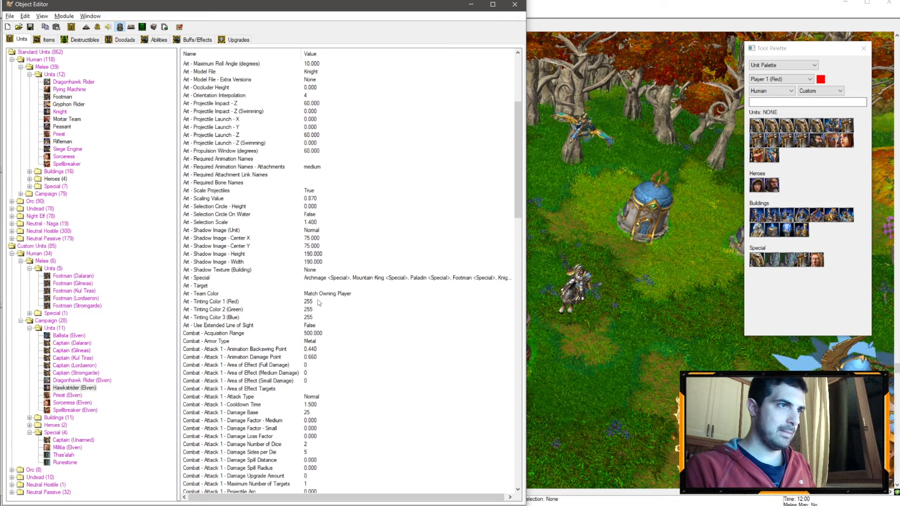
scroll(335, 317, down, 4)
scroll(331, 210, up, 10)
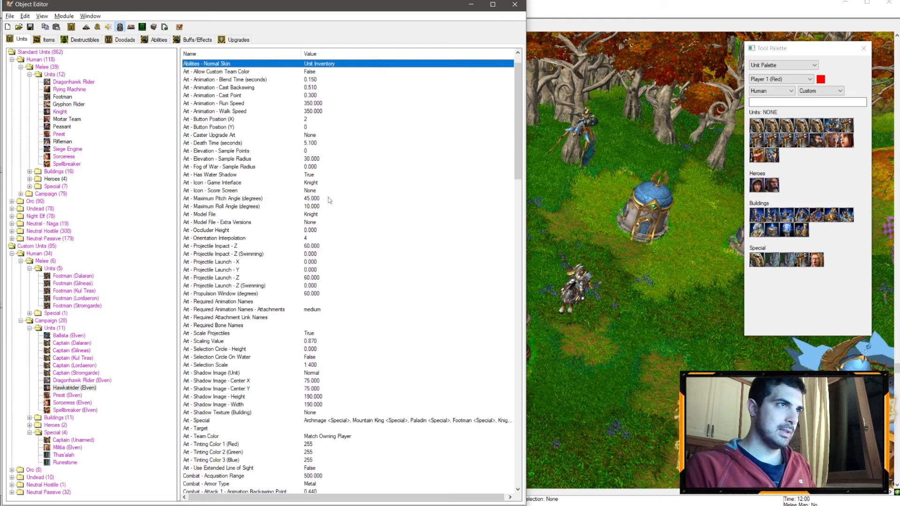
Set the Hawkstrider (Elven) unit's model file to the imported Units\Human\HighElfHawkstrider\HighElfHawkstrider.mdx
double_click(310, 215)
click(425, 264)
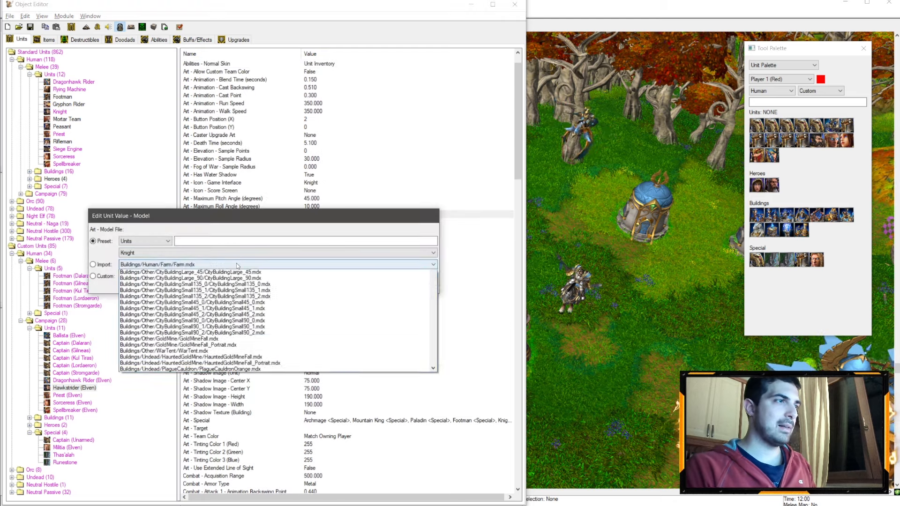
drag(432, 285, 438, 413)
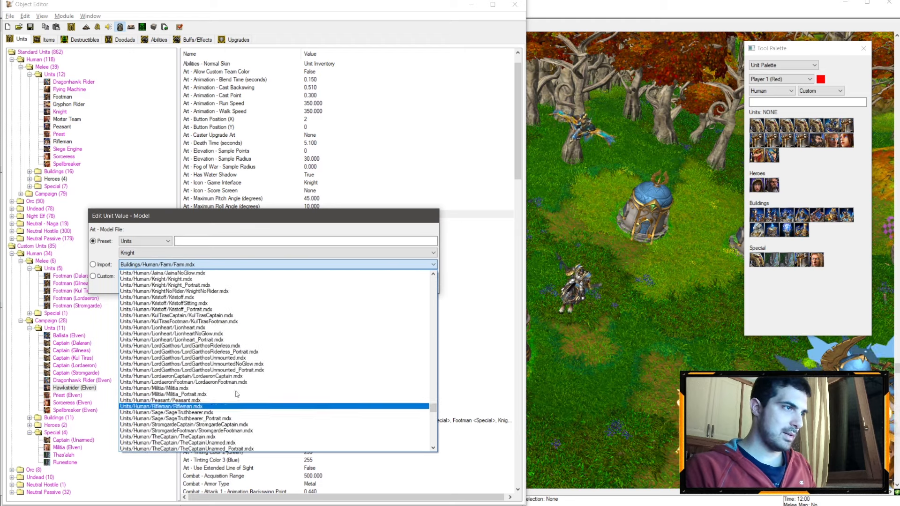
scroll(187, 347, up, 4)
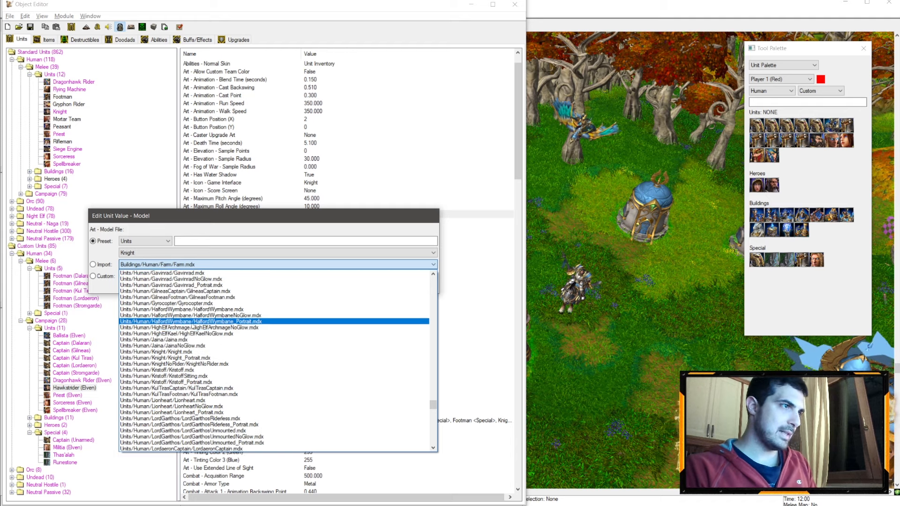
scroll(192, 326, up, 1)
scroll(206, 317, down, 20)
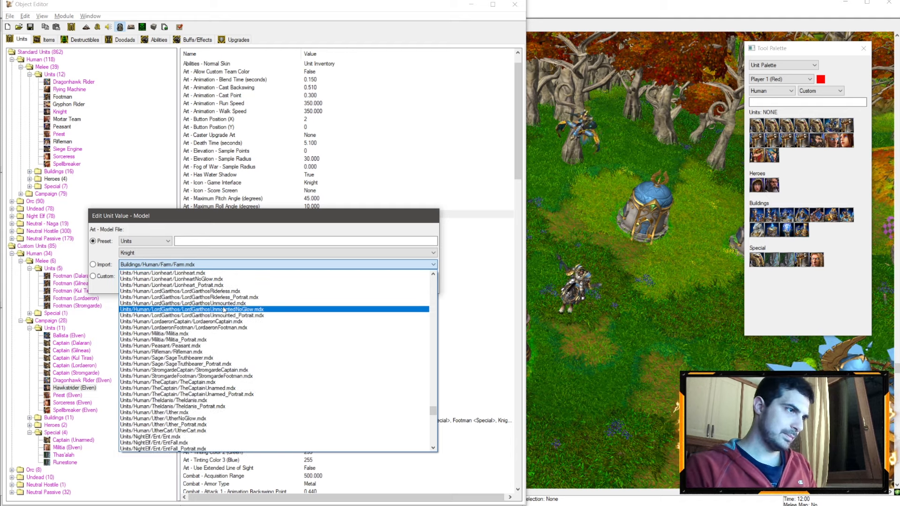
scroll(269, 333, up, 9)
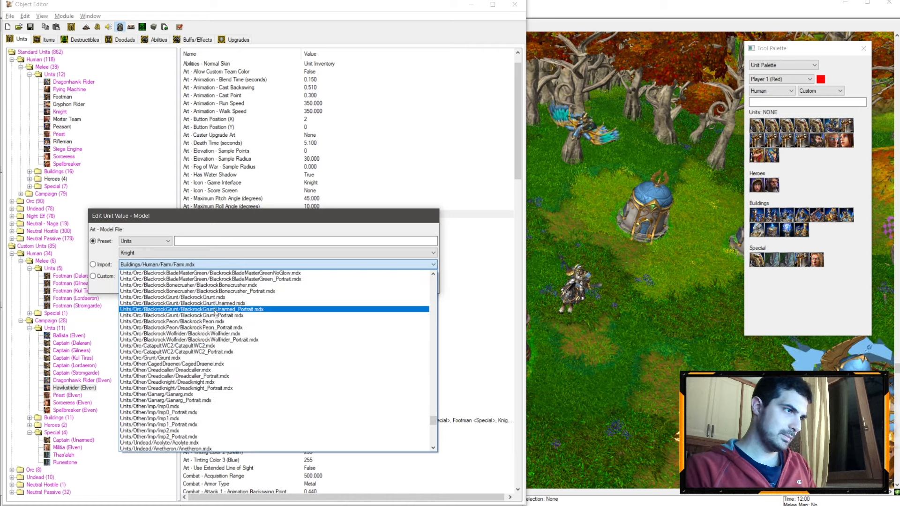
scroll(269, 332, down, 20)
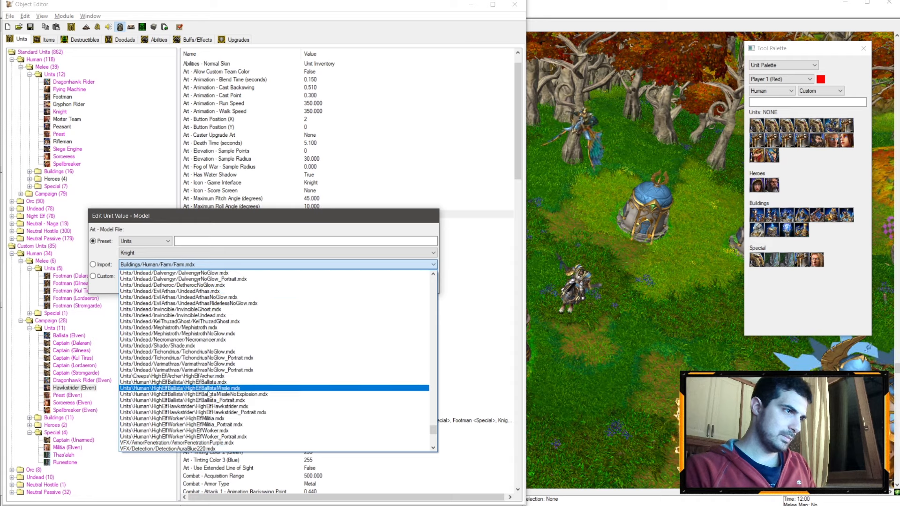
click(192, 407)
click(379, 288)
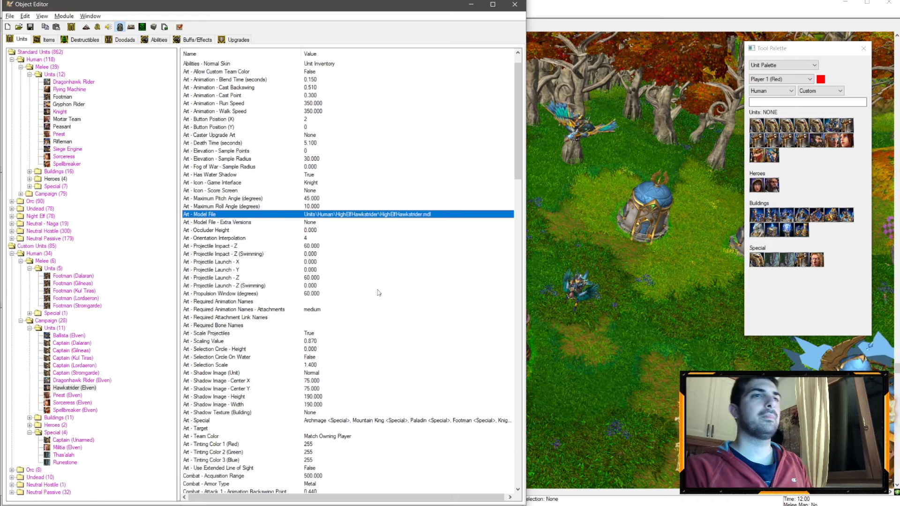
Set the unit's game interface icon to ReplaceableTextures\CommandButtons\BTNHighElfHawkstrider.blp and inspect the hawkstrider model on the map
double_click(312, 183)
click(258, 264)
click(261, 271)
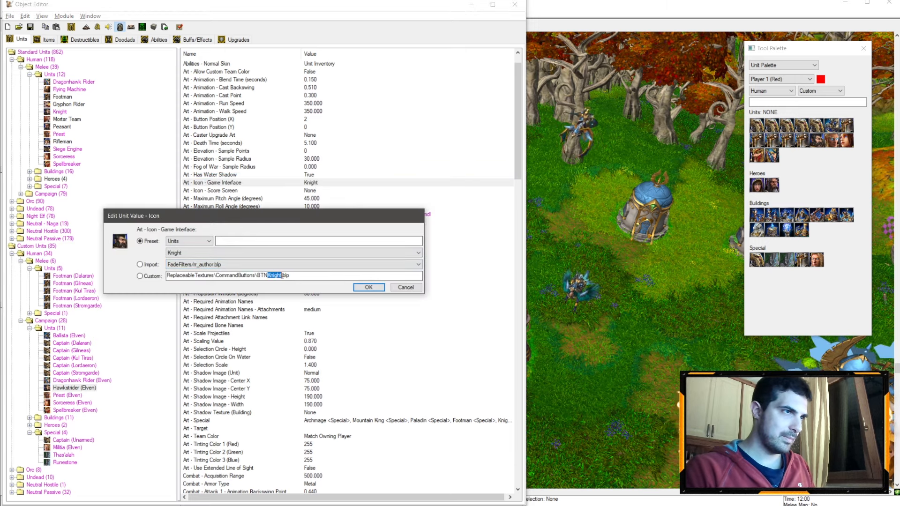
text(igh)
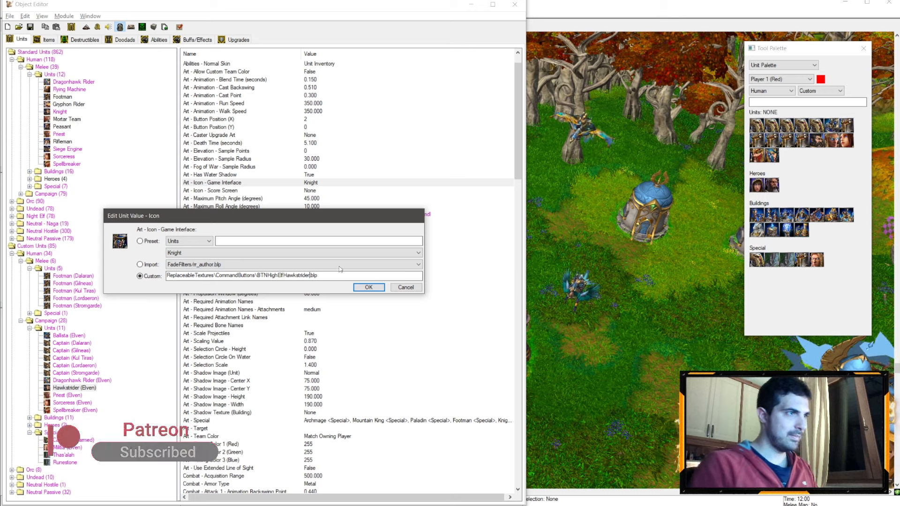
click(375, 286)
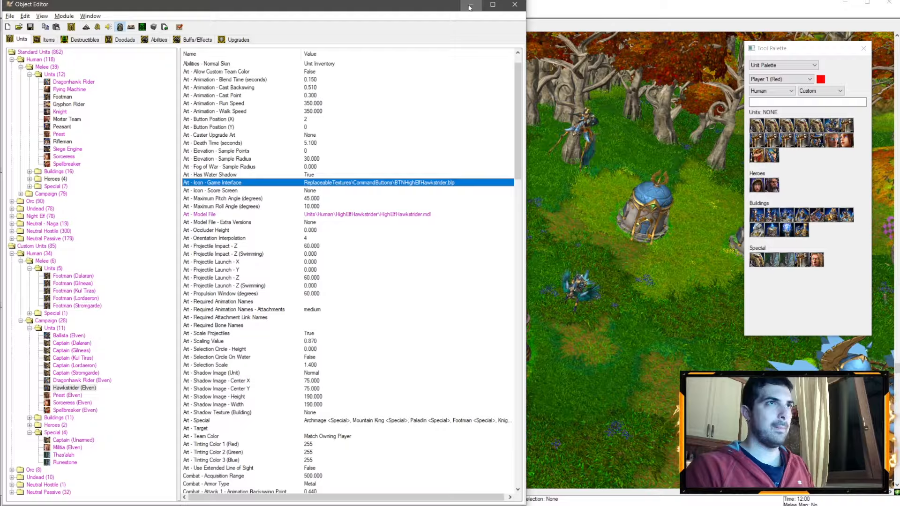
click(471, 7)
scroll(472, 295, up, 6)
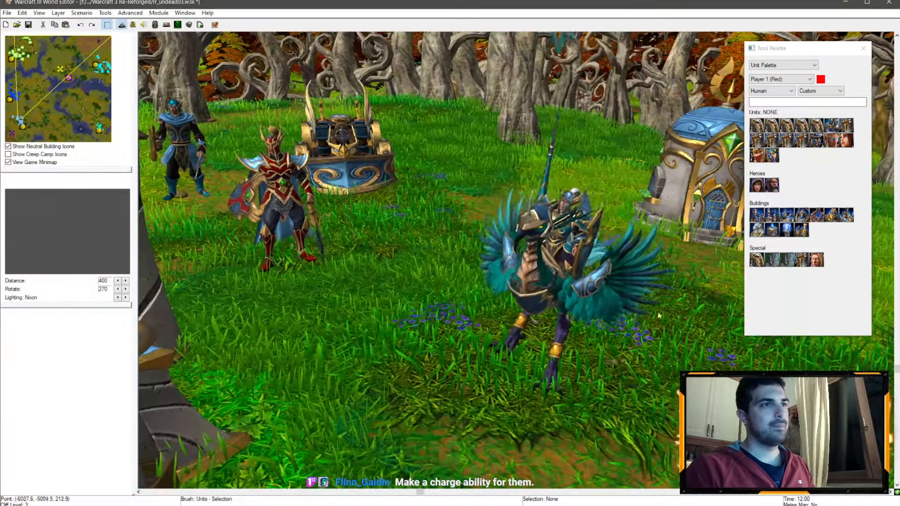
ctrl+right_drag(658, 316, 468, 297)
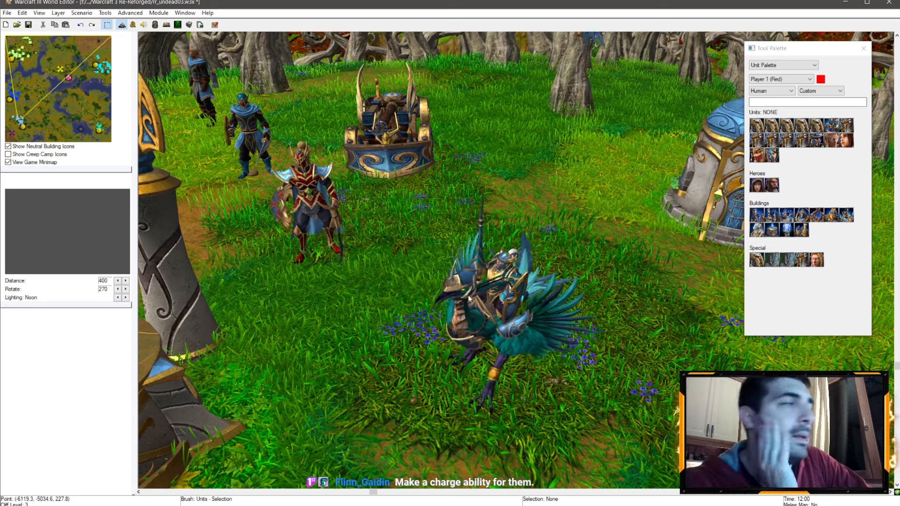
Try to set the Hawkstrider (Elven) unit's selection scale to 1.6
click(154, 25)
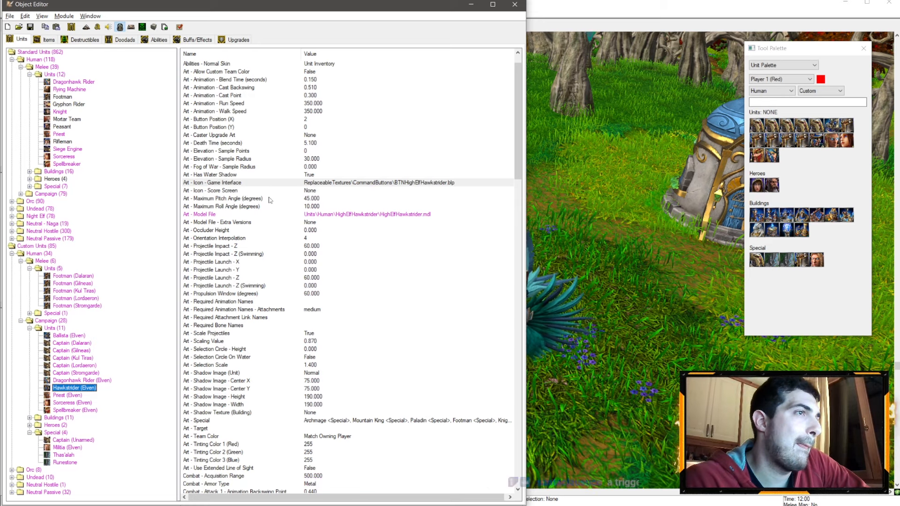
click(316, 365)
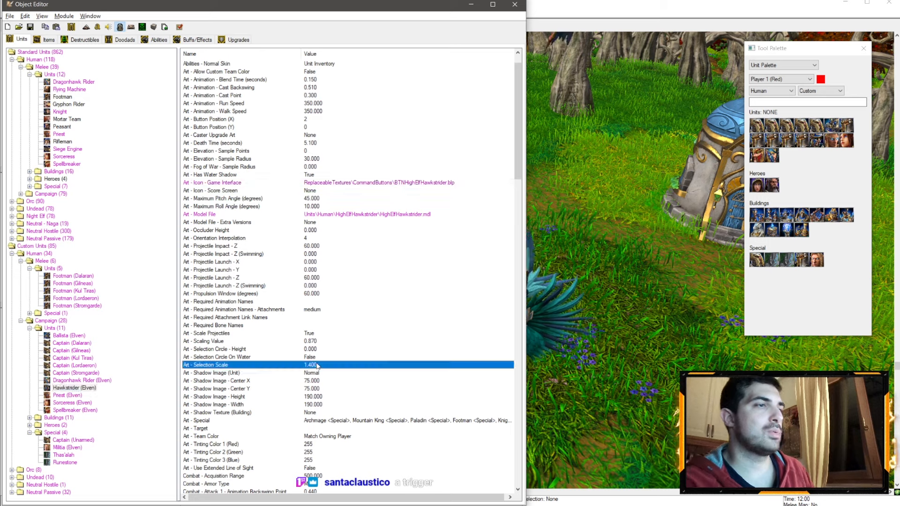
double_click(316, 366)
text(1.6)
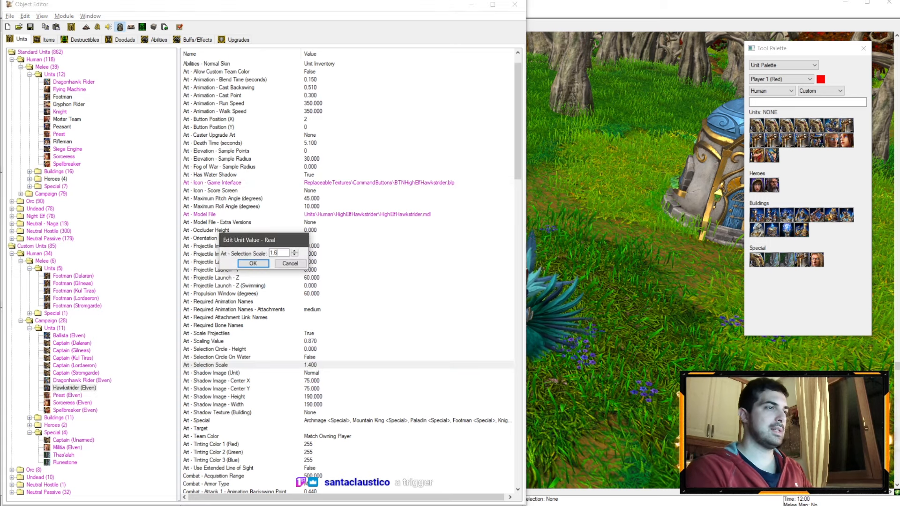
key(Return)
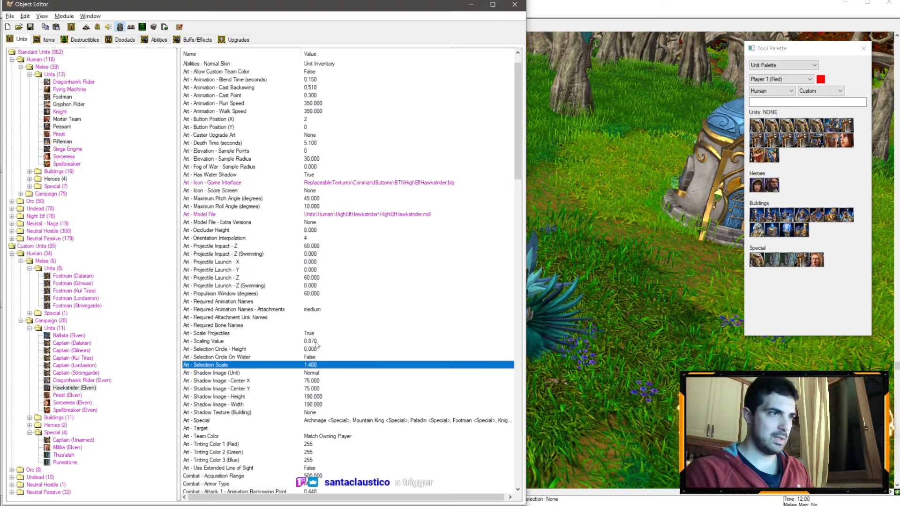
Set the Hawkstrider (Elven) unit's scaling value to 1 and inspect the selected hawkstrider on the map
double_click(317, 343)
click(470, 5)
scroll(460, 126, down, 2)
ctrl+right_drag(460, 125, 416, 279)
drag(498, 305, 485, 176)
ctrl+right_drag(437, 246, 255, 416)
scroll(494, 357, up, 3)
key(ctrl+shift+c)
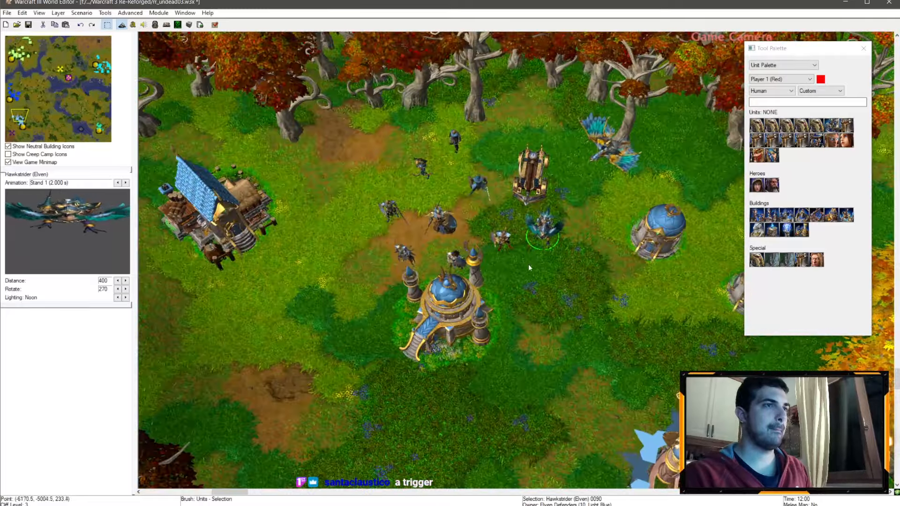
scroll(528, 267, up, 10)
Place a Human melee Knight owned by Player 1 (Red) directly beside the hawkstrider for a size comparison
click(820, 90)
click(808, 98)
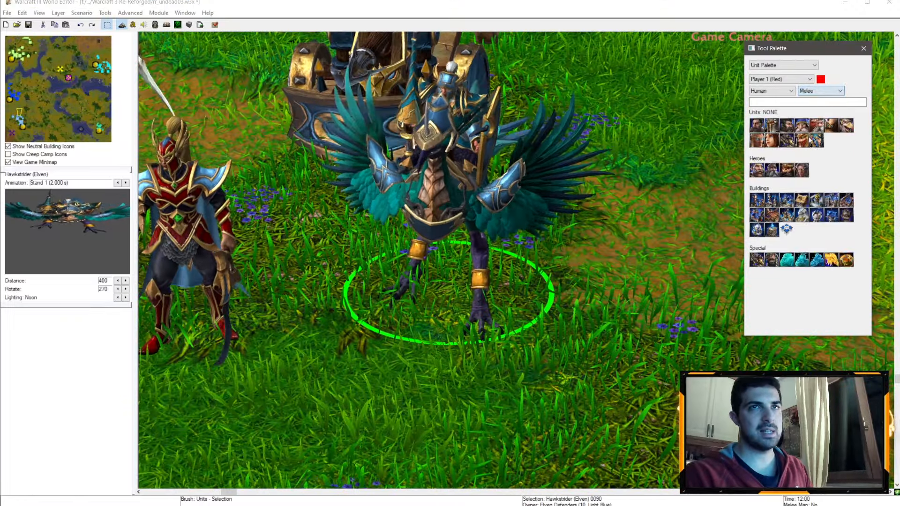
click(787, 125)
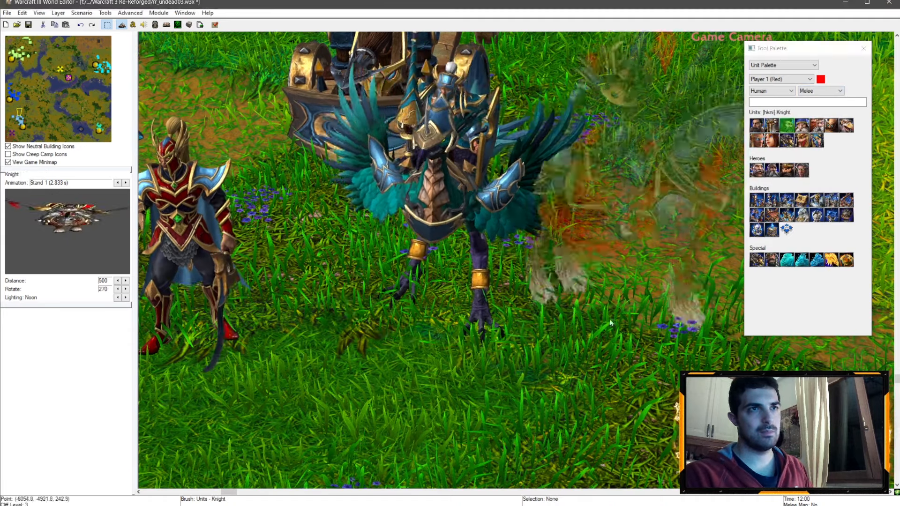
scroll(609, 320, down, 10)
click(560, 271)
key(Escape)
click(560, 267)
ctrl+click(539, 333)
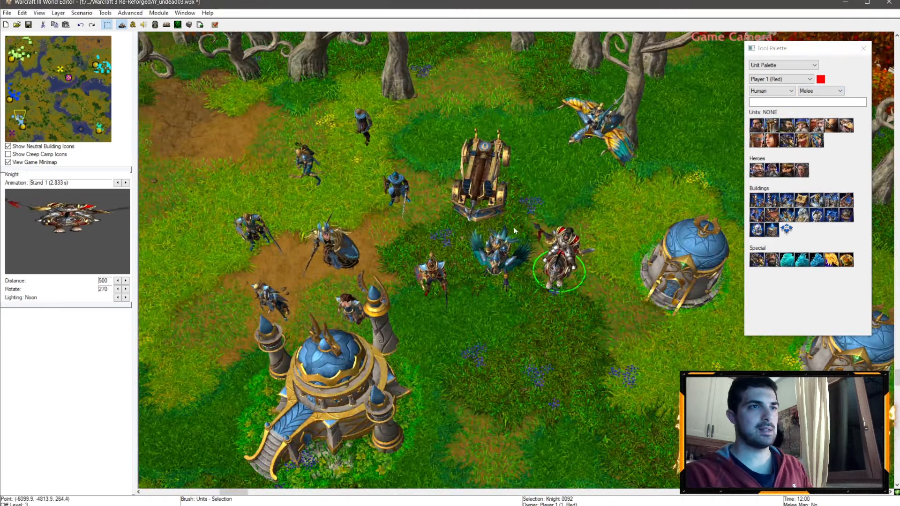
Compare the size of the hawkstrider and its elven rider with the Knight from several angles
scroll(514, 231, up, 8)
scroll(525, 284, down, 6)
ctrl+right_drag(516, 235, 380, 128)
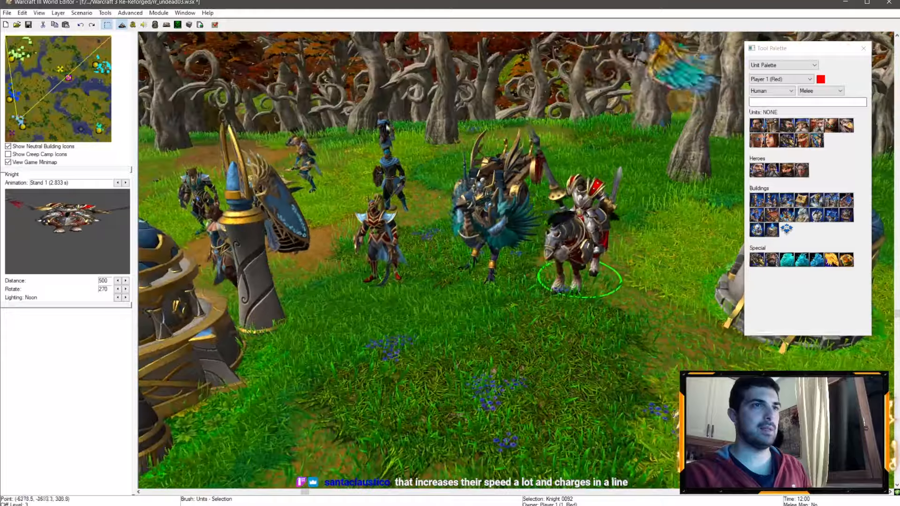
scroll(404, 154, up, 5)
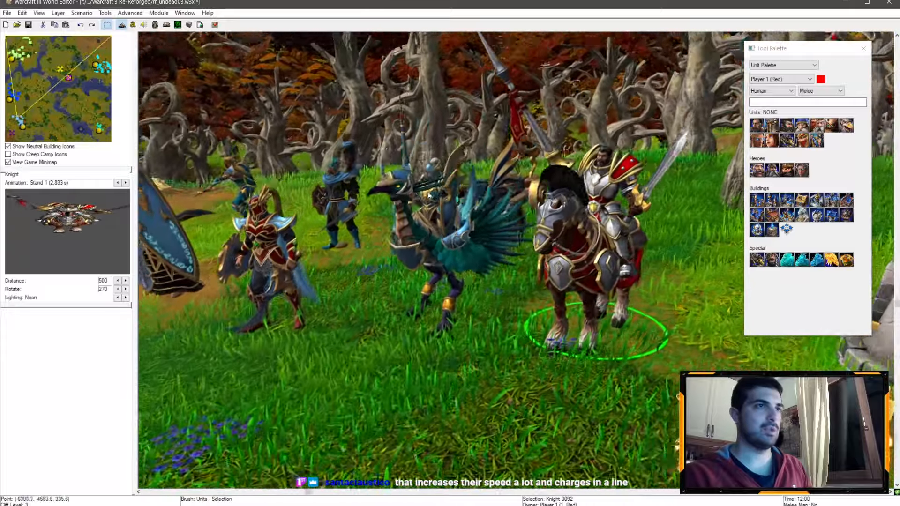
scroll(435, 194, up, 6)
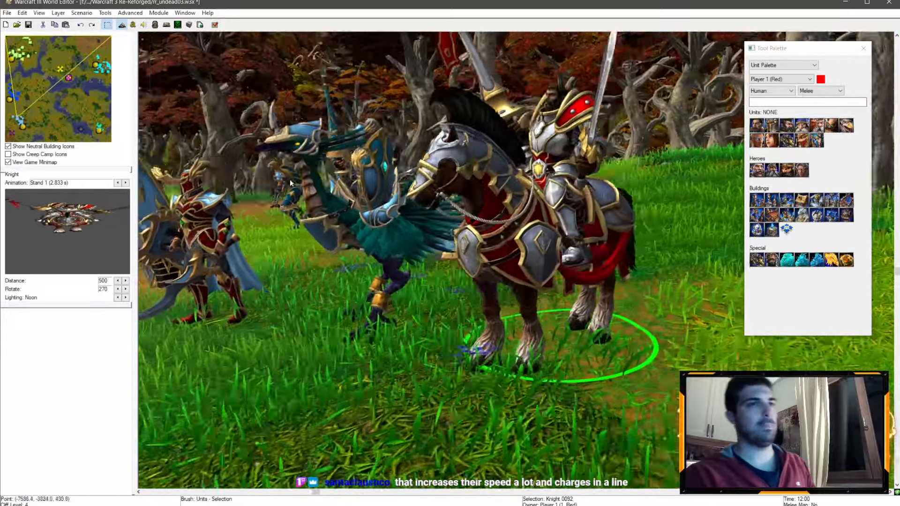
ctrl+right_drag(290, 180, 67, 315)
scroll(417, 228, down, 3)
right_drag(433, 222, 2, 362)
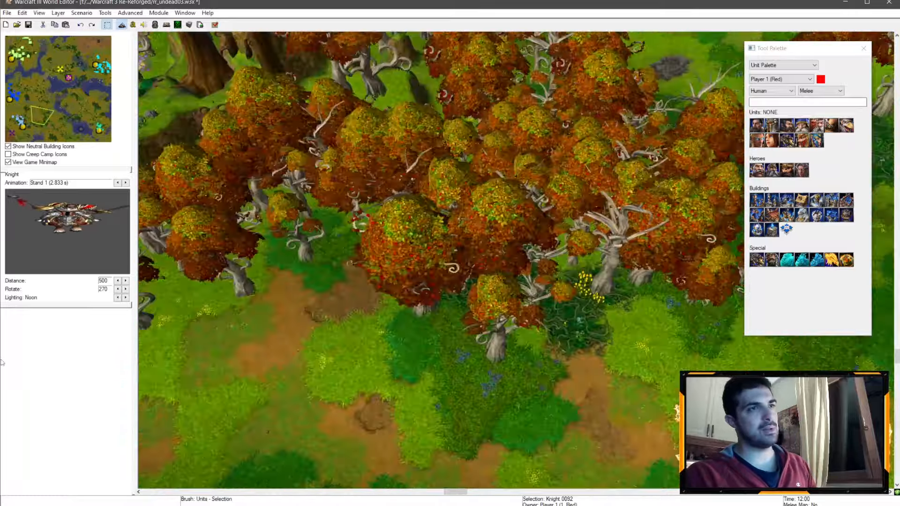
right_drag(352, 469, 36, 287)
right_drag(539, 174, 891, 248)
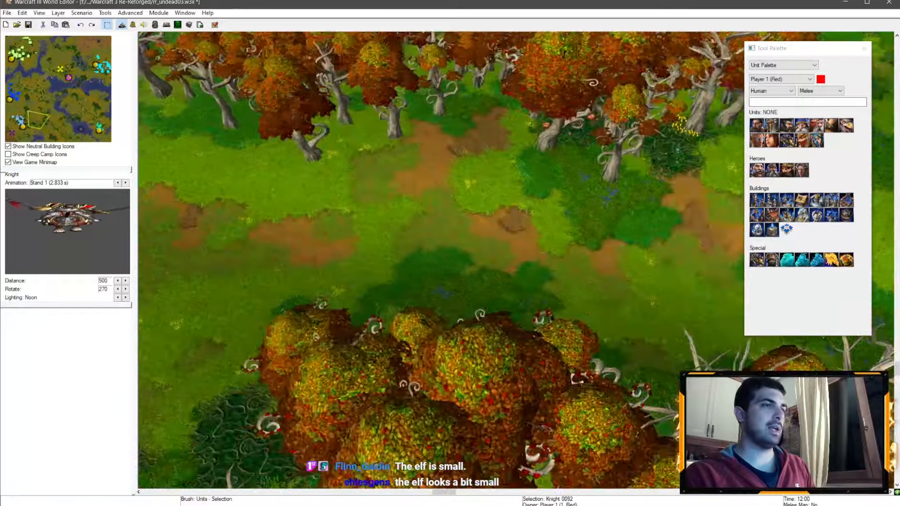
right_drag(188, 211, 572, 227)
scroll(572, 227, up, 5)
ctrl+right_drag(496, 201, 469, 103)
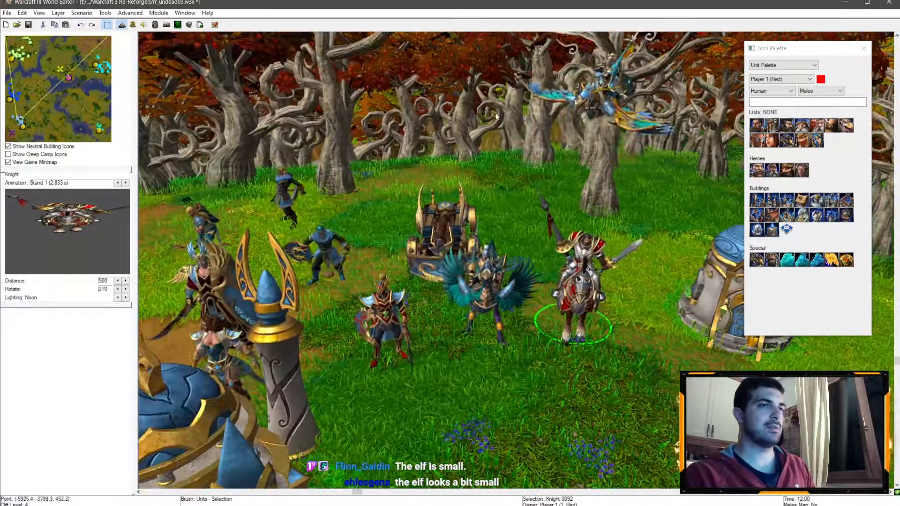
scroll(496, 116, up, 3)
Edit the Hawkstrider (Elven) unit's scaling value again and recheck its size beside the Knight
click(155, 25)
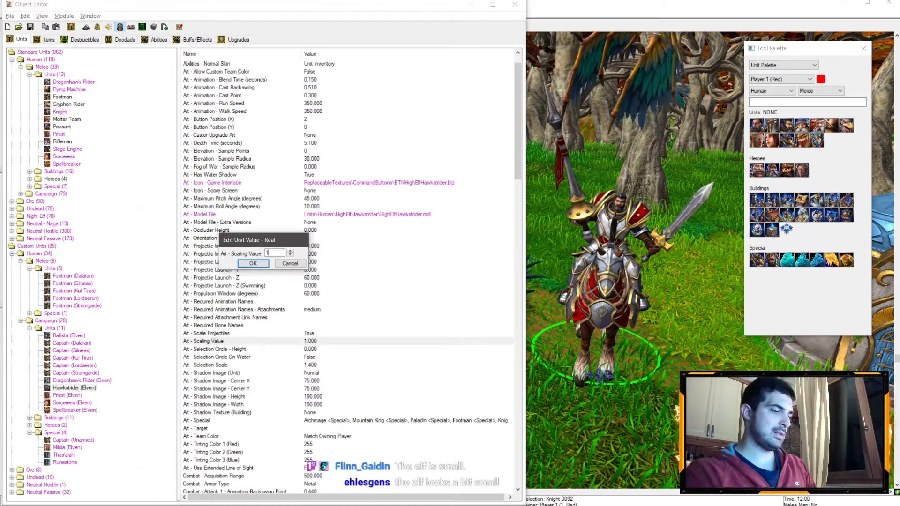
click(471, 4)
ctrl+right_drag(438, 133, 330, 132)
scroll(409, 135, up, 1)
ctrl+right_drag(276, 151, 518, 219)
scroll(440, 173, down, 2)
scroll(518, 219, down, 5)
scroll(514, 223, up, 5)
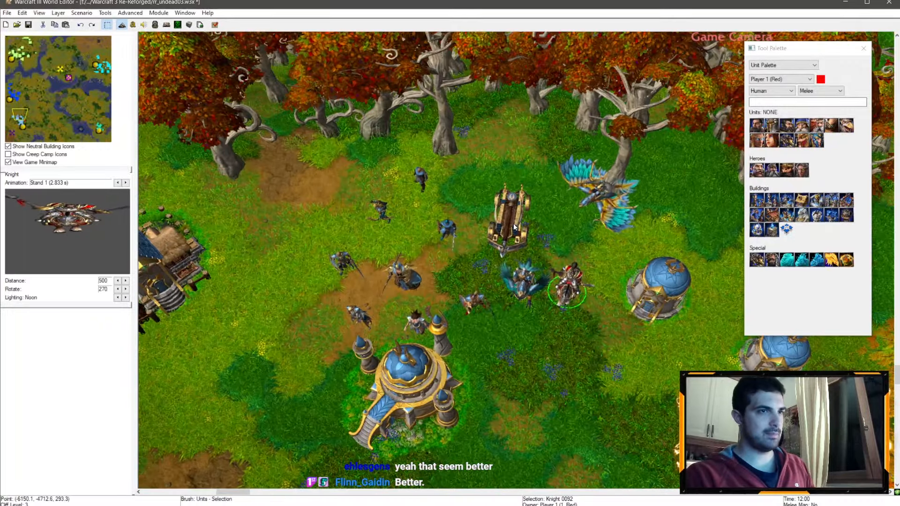
scroll(584, 212, down, 2)
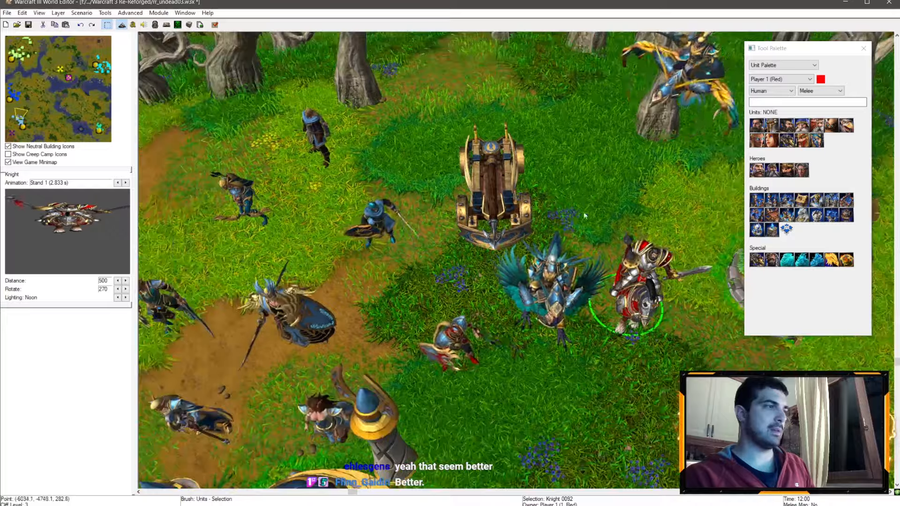
ctrl+right_drag(584, 211, 575, 261)
scroll(575, 260, down, 2)
Look over the autumn forest and its clearings in the southern part of the map
click(60, 125)
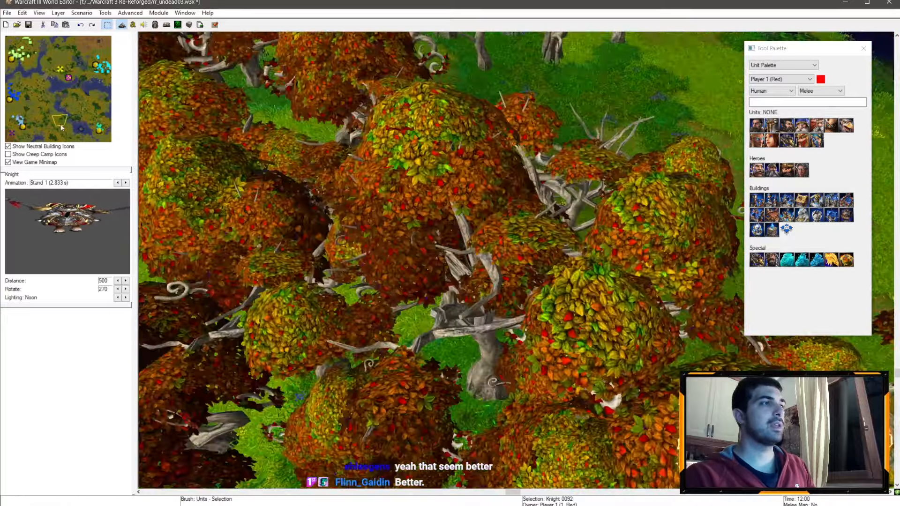
click(61, 127)
scroll(328, 262, down, 3)
ctrl+right_drag(328, 263, 622, 285)
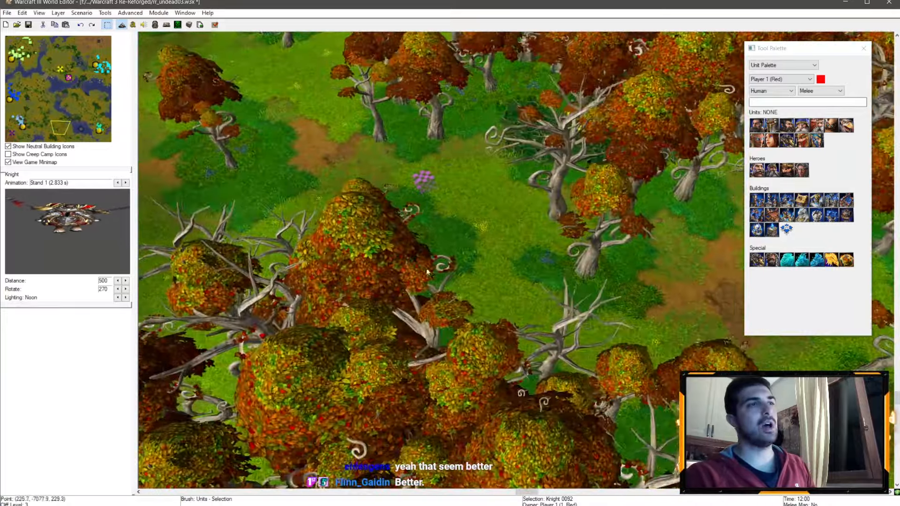
Return to the elven camp and delete the Knight standing beside the hawkstrider
right_drag(422, 282, 586, 262)
right_drag(235, 281, 482, 335)
right_drag(188, 110, 375, 206)
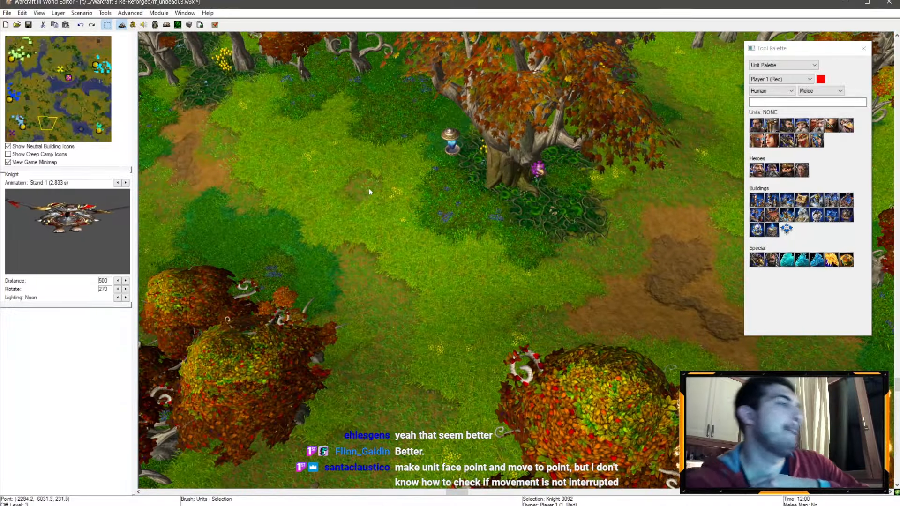
scroll(361, 186, up, 5)
right_drag(239, 273, 426, 303)
right_drag(277, 187, 535, 330)
right_drag(408, 218, 614, 295)
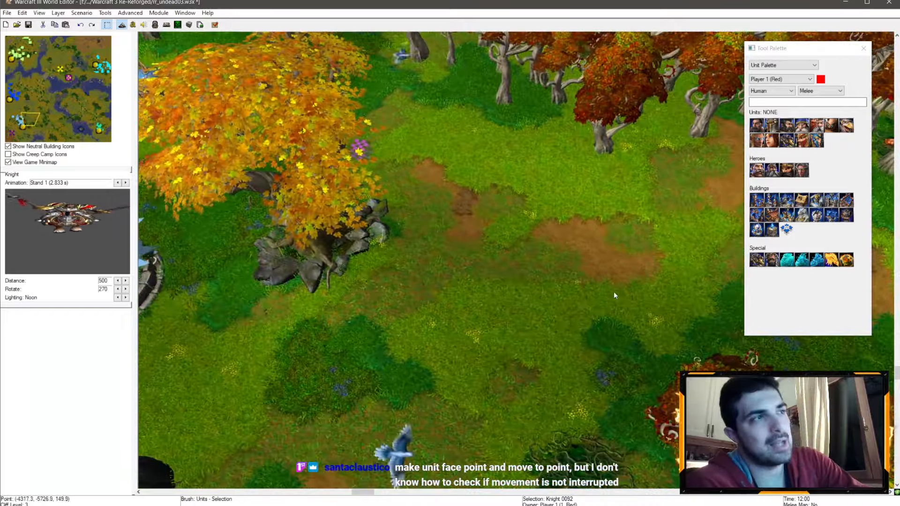
right_drag(425, 151, 551, 182)
right_drag(241, 214, 510, 366)
right_drag(327, 187, 468, 299)
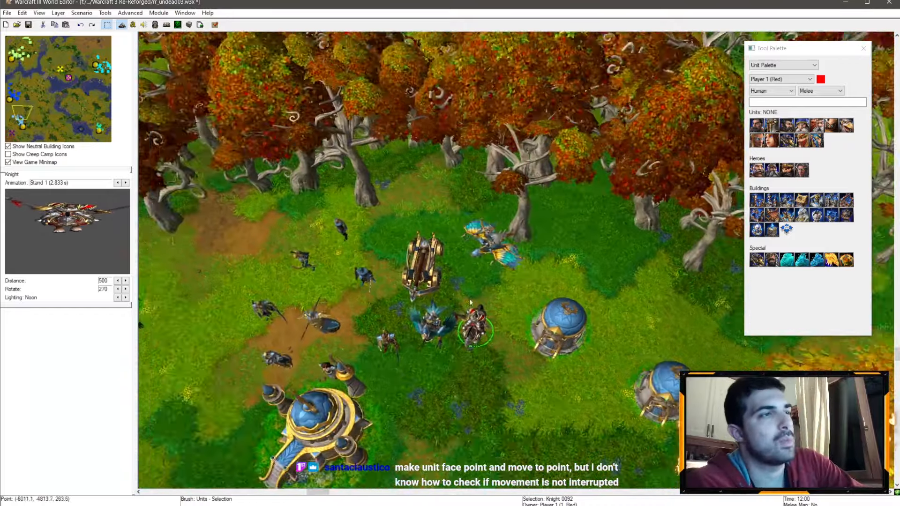
scroll(468, 328, up, 4)
key(Delete)
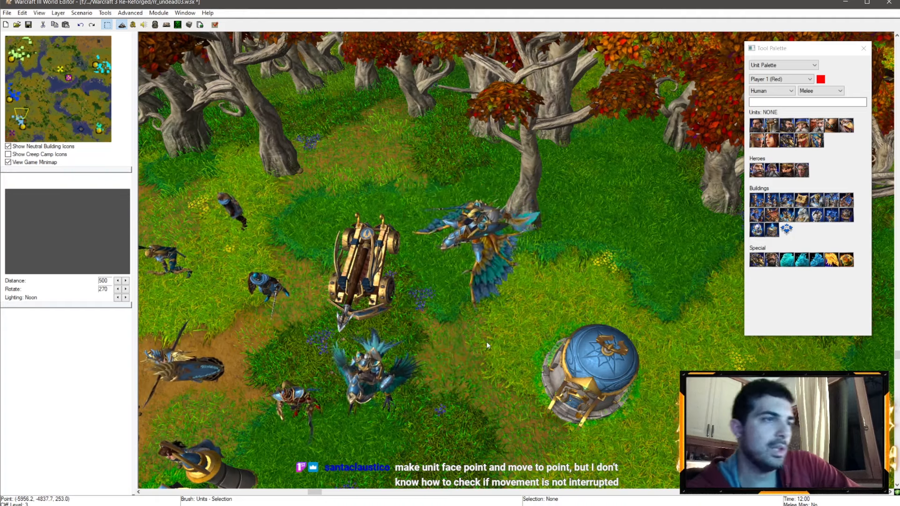
Select the Hawkstrider (Elven) on the map, inspect it up close and preview its Walk animation
right_drag(458, 330, 544, 187)
scroll(455, 225, up, 2)
click(455, 226)
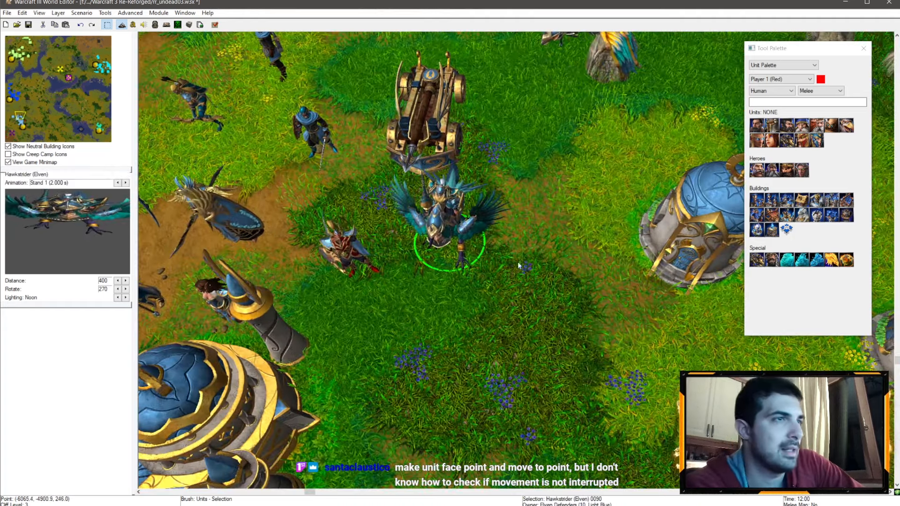
scroll(526, 279, up, 3)
right_drag(526, 280, 488, 308)
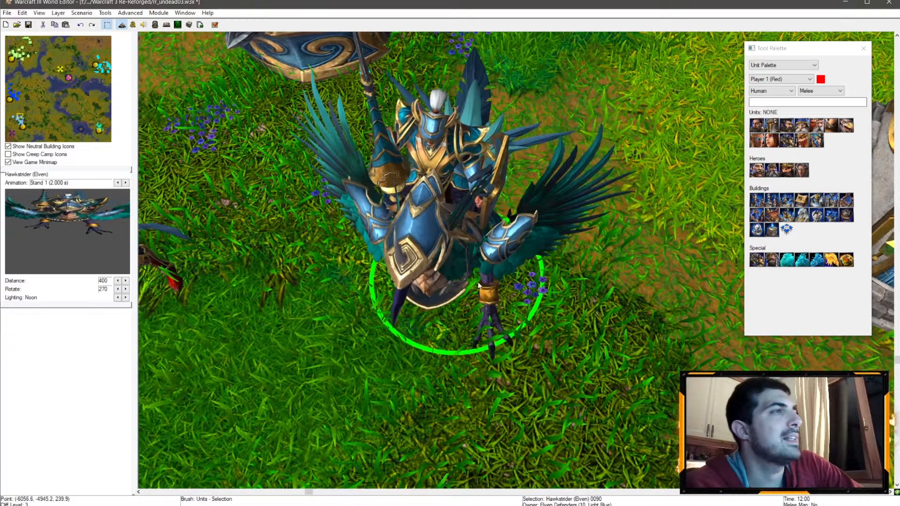
scroll(197, 174, down, 3)
click(125, 182)
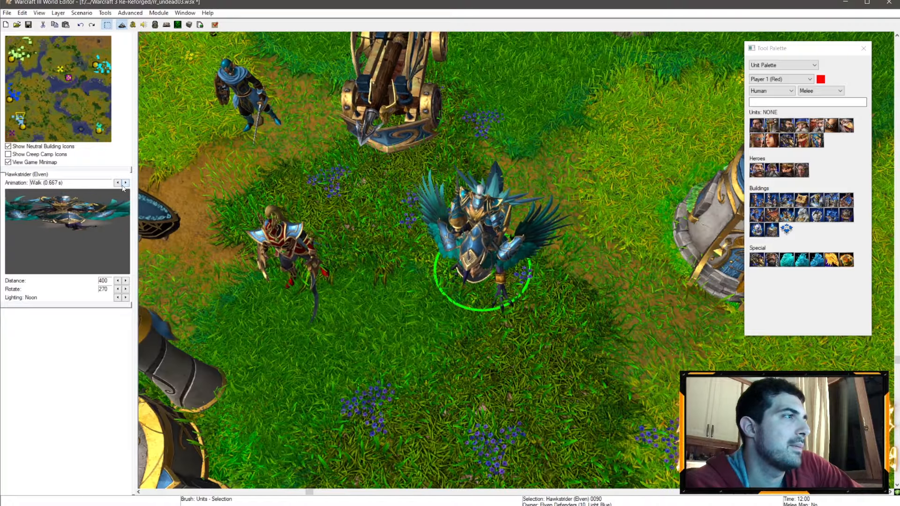
Browse the standard Neutral Passive, Special and Neutral Hostile unit abilities in the Object Editor for a suitable base ability
key(F6)
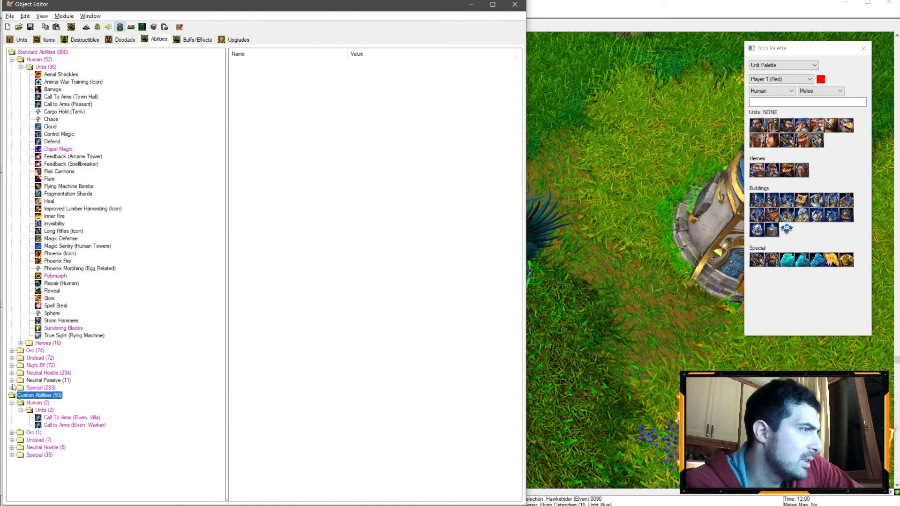
click(13, 380)
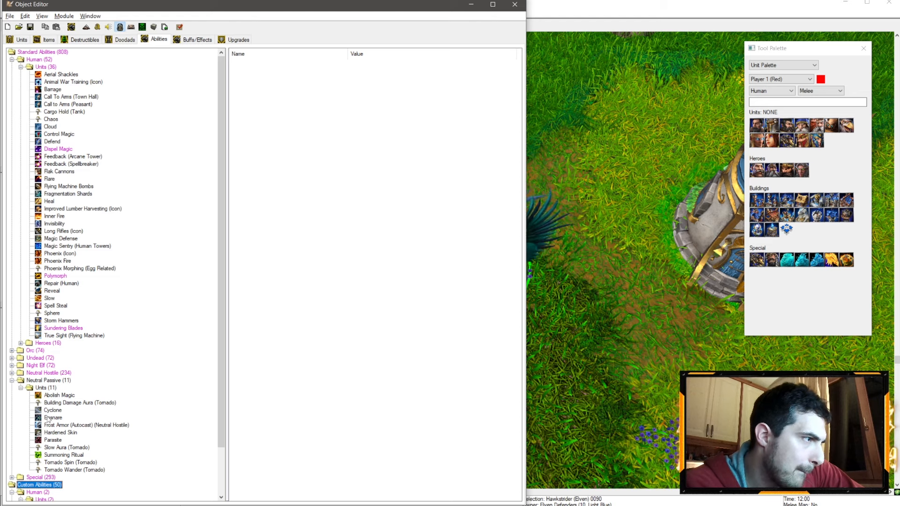
click(12, 380)
click(13, 388)
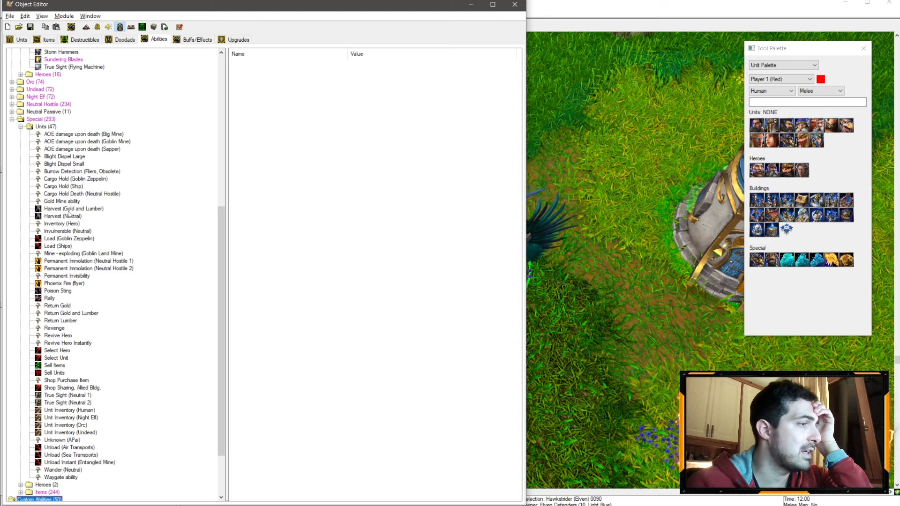
click(21, 127)
click(12, 372)
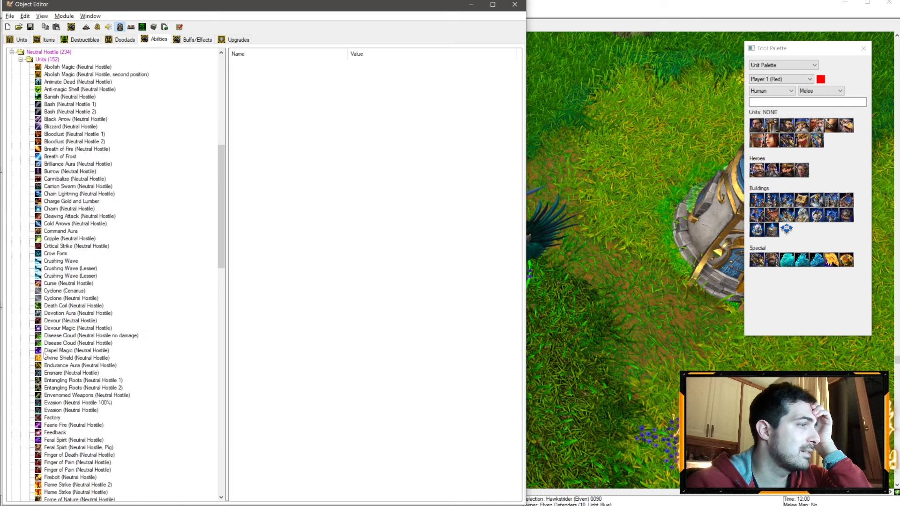
scroll(119, 218, up, 3)
scroll(122, 208, down, 3)
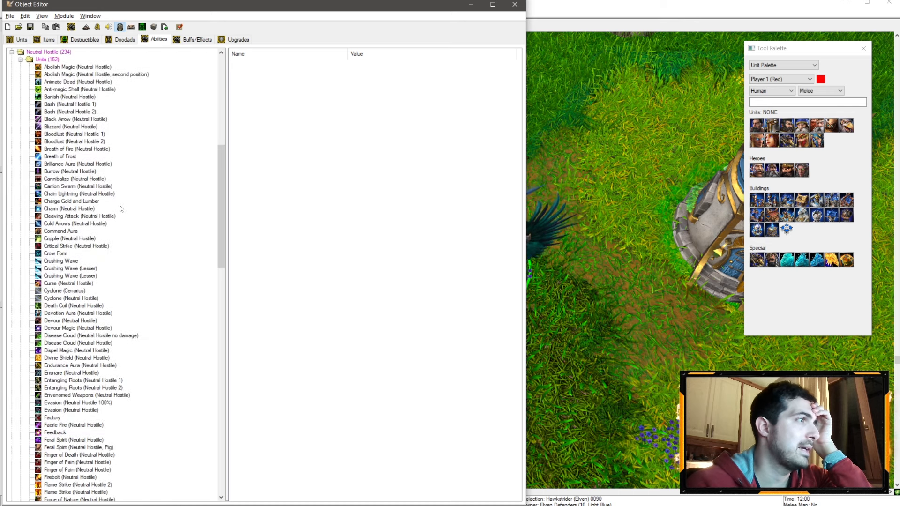
Examine the Neutral Hostile unit abilities from Charge Gold and Lumber through Crushing Wave (Lesser), checking their data and stats
scroll(118, 207, down, 2)
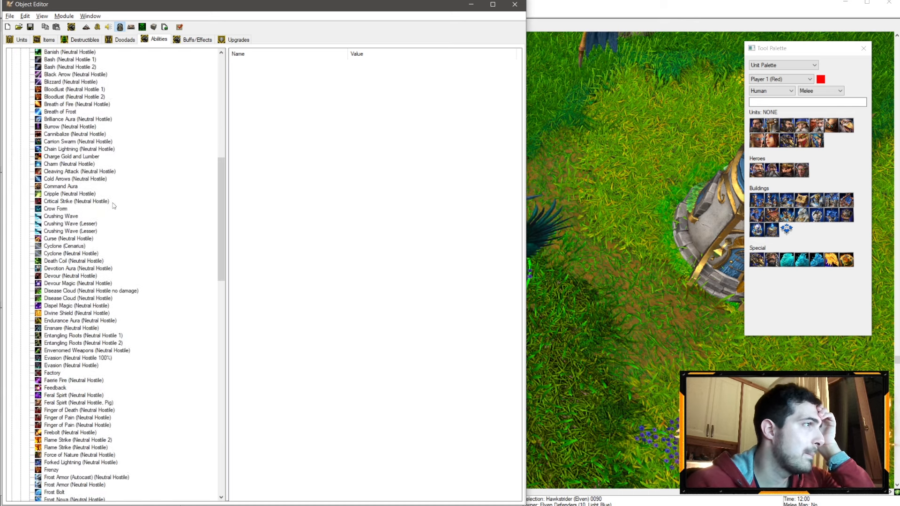
click(83, 157)
click(76, 164)
click(70, 171)
click(62, 186)
click(63, 194)
click(62, 201)
click(61, 208)
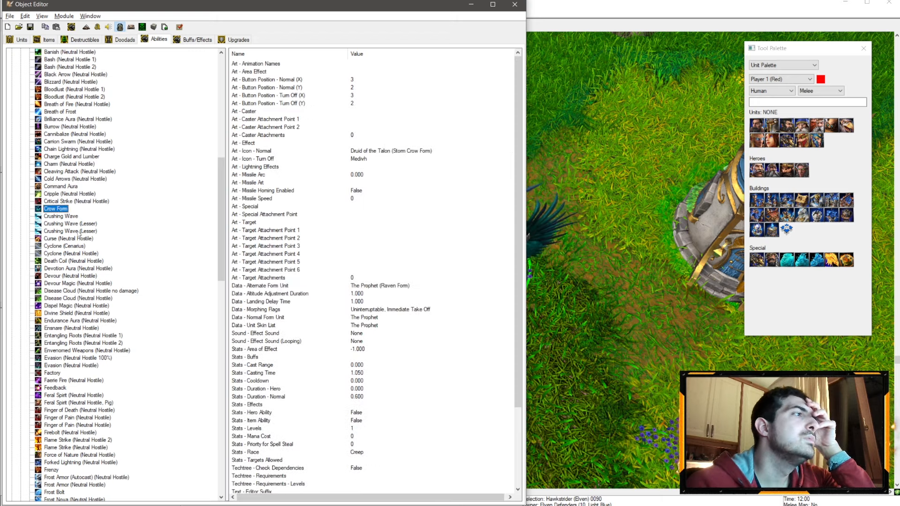
click(81, 224)
scroll(265, 284, down, 4)
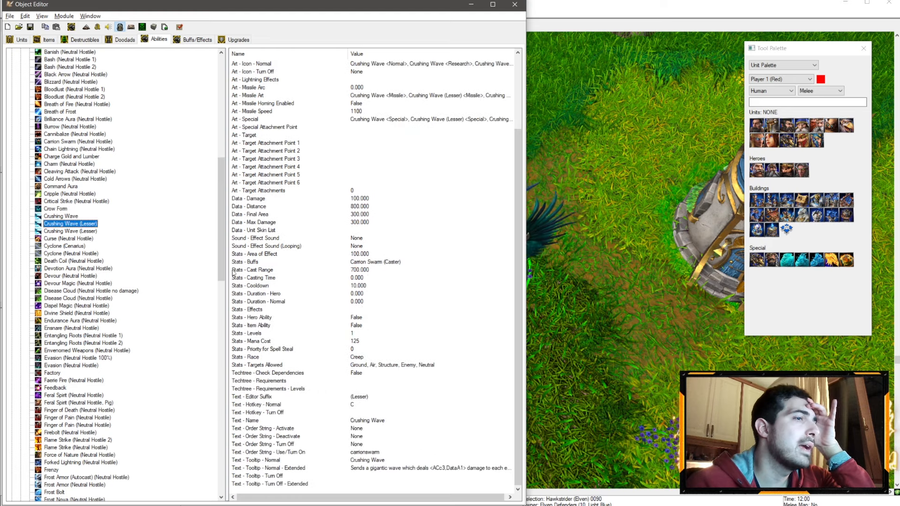
Examine the remaining Neutral Hostile unit abilities, including Cyclone (Cenarius), Death Coil, Divine Shield and Mind Rot
click(82, 245)
click(84, 261)
scroll(94, 258, down, 4)
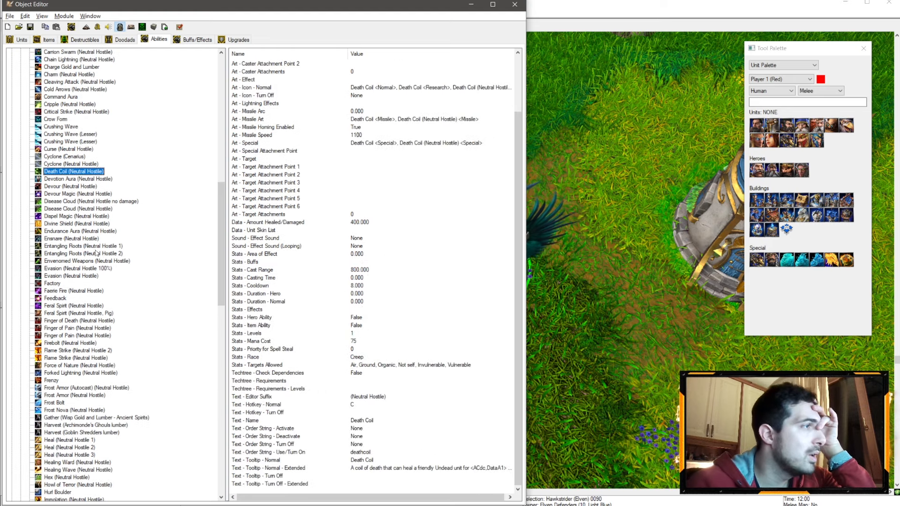
click(89, 224)
scroll(89, 235, down, 5)
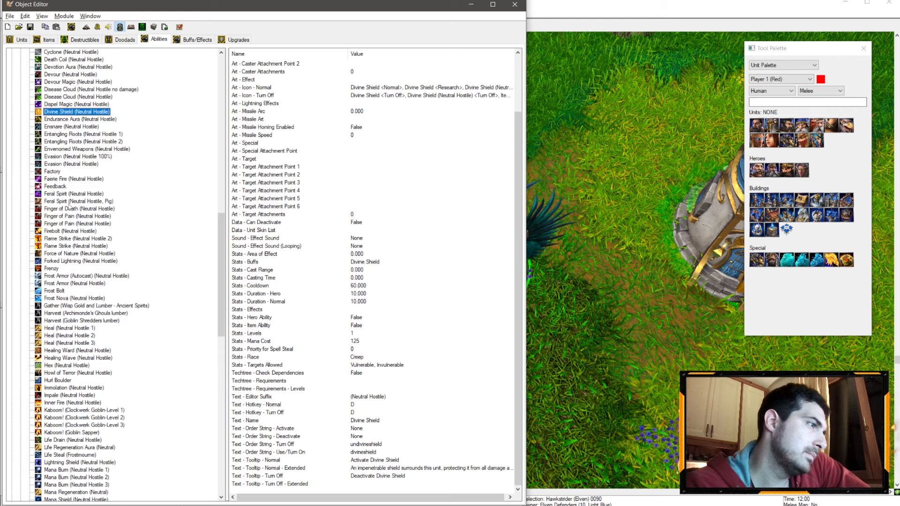
scroll(66, 206, down, 8)
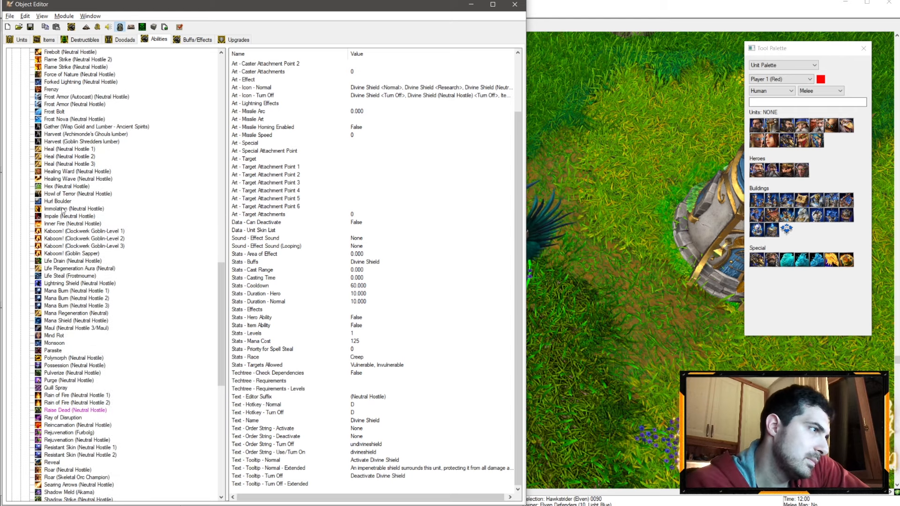
click(54, 336)
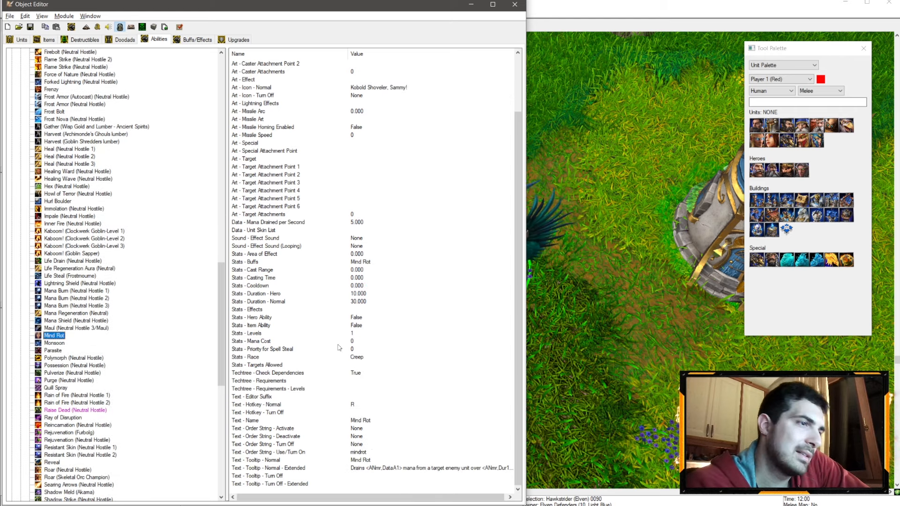
scroll(78, 314, down, 3)
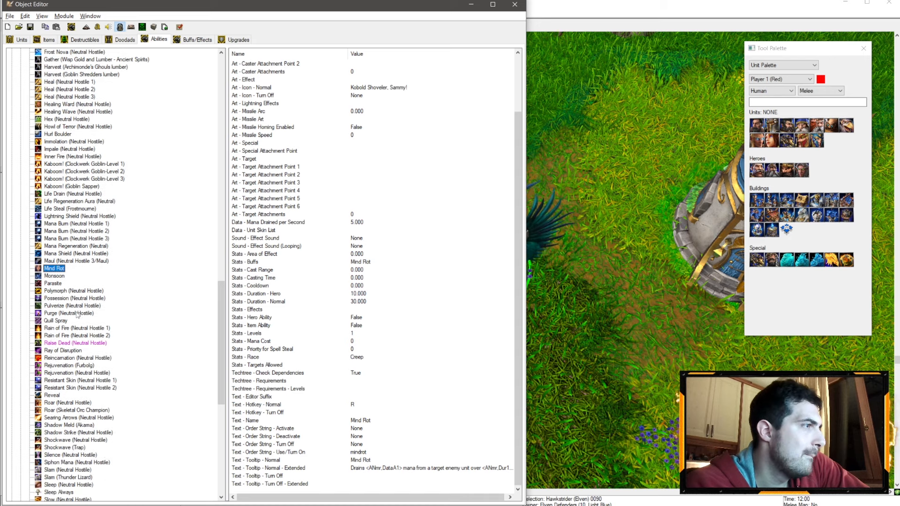
scroll(88, 286, down, 4)
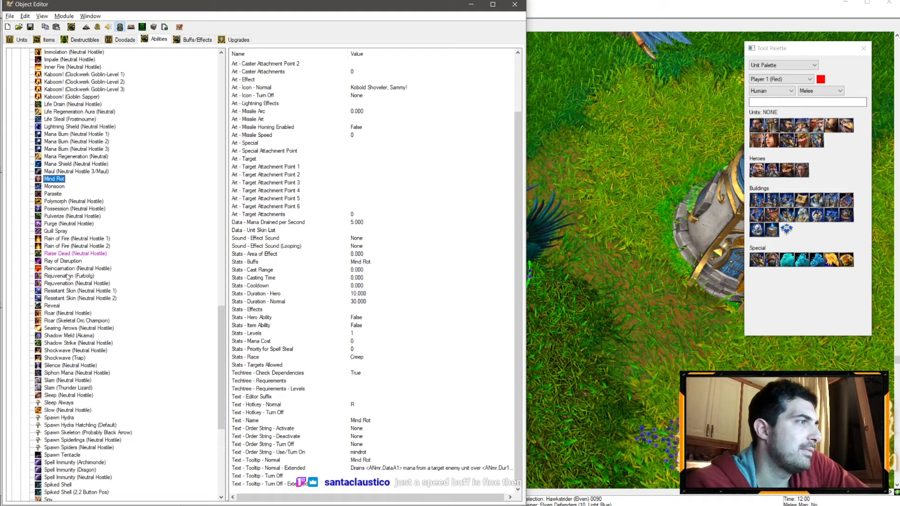
Set the Object Editor aside, look closely at the elven Hawkstrider on the map and clear the unit selection
click(470, 4)
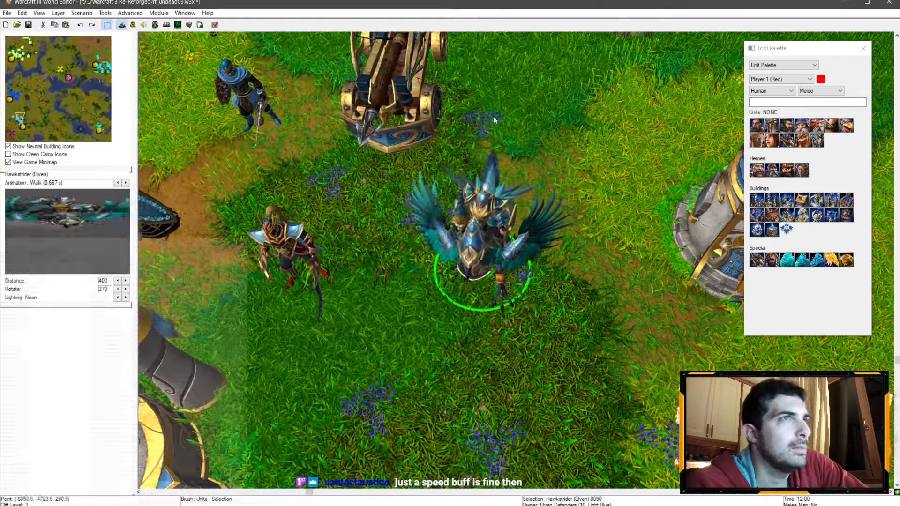
scroll(494, 117, down, 5)
scroll(444, 239, up, 5)
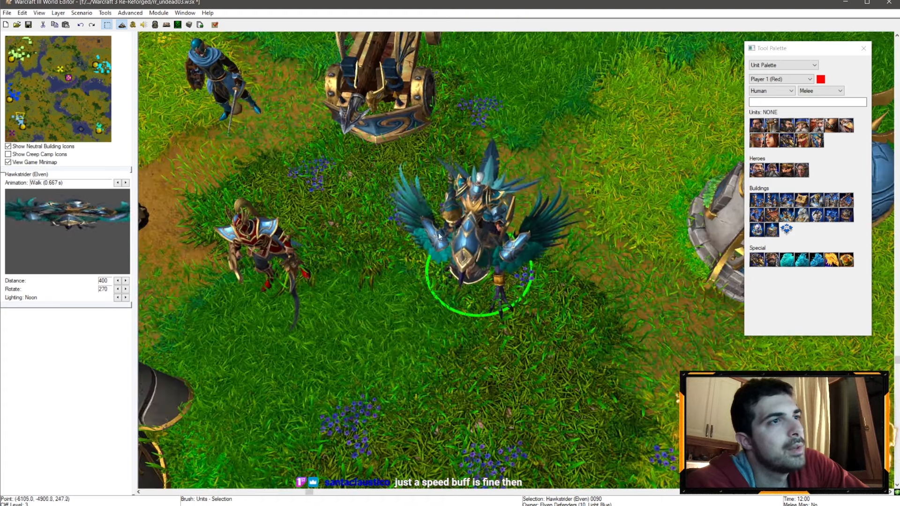
scroll(445, 240, up, 2)
click(329, 226)
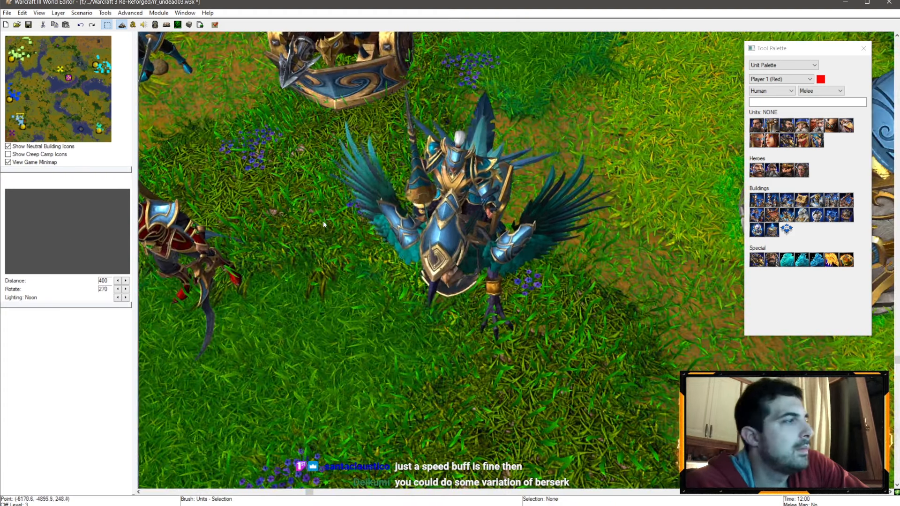
scroll(320, 217, down, 1)
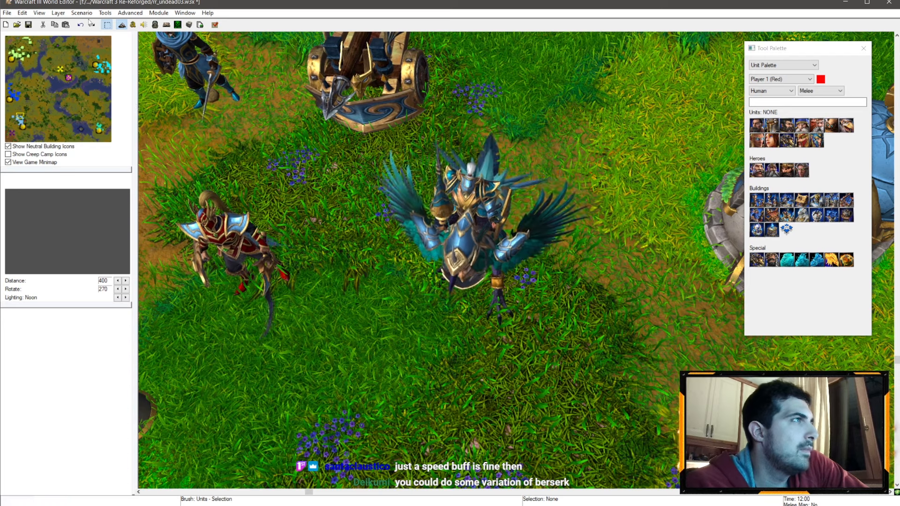
Return to the Object Editor, collapse the Neutral Hostile unit abilities and show the Orc unit ability Berserk
click(155, 24)
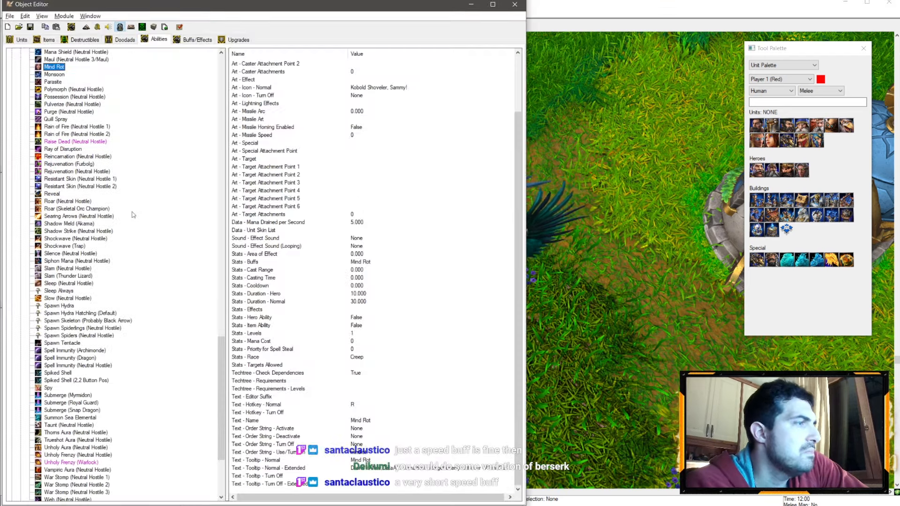
scroll(133, 215, up, 20)
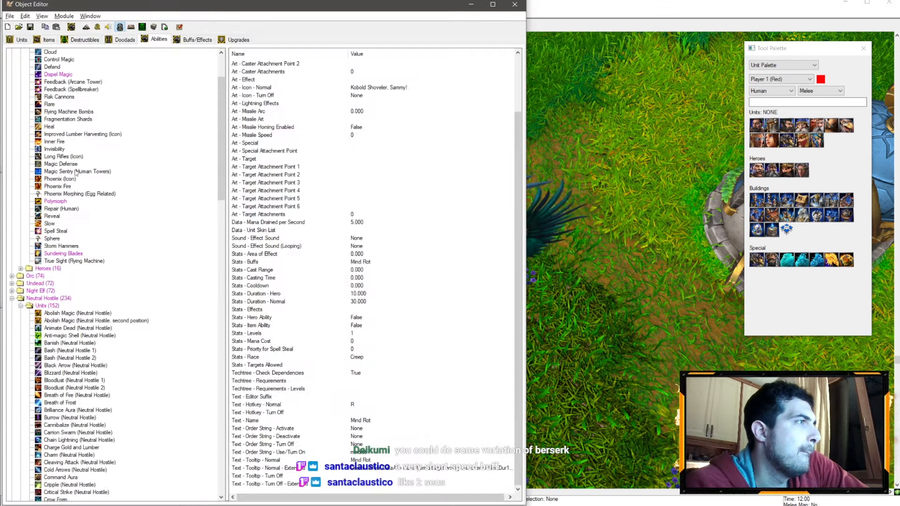
click(21, 306)
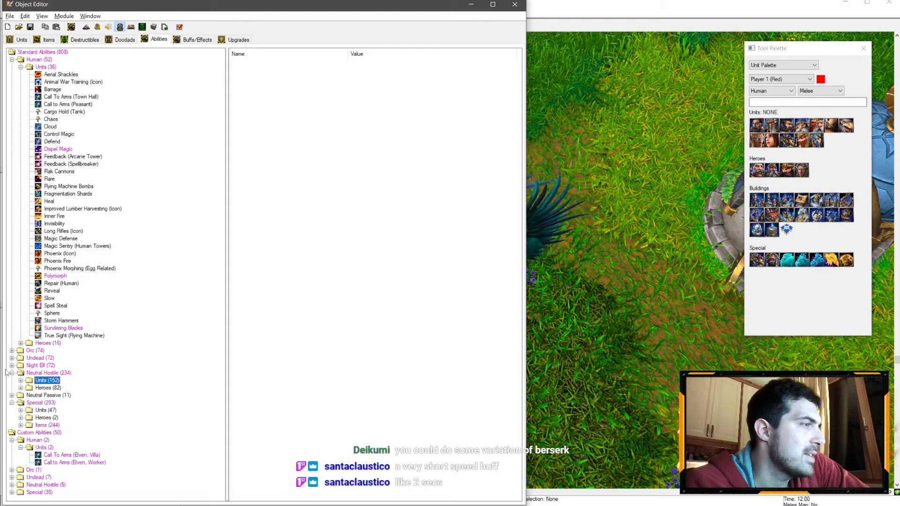
click(12, 351)
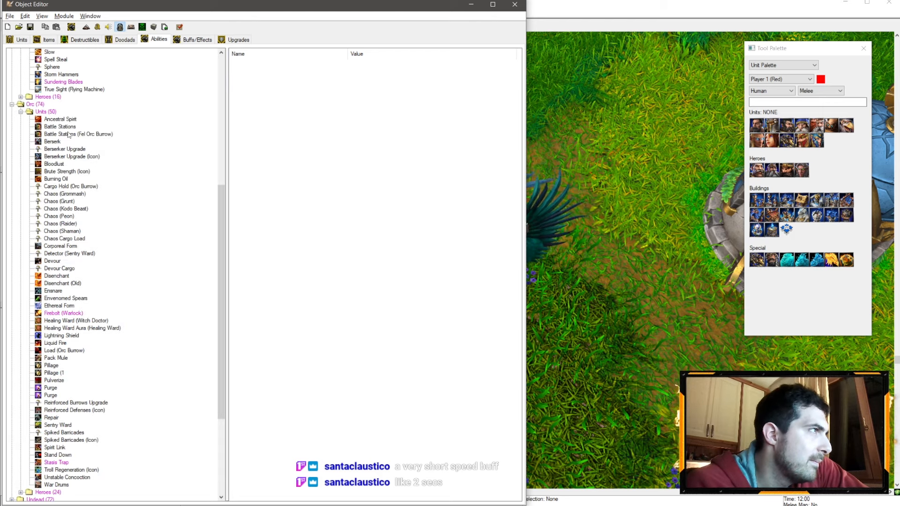
click(53, 141)
scroll(332, 294, down, 3)
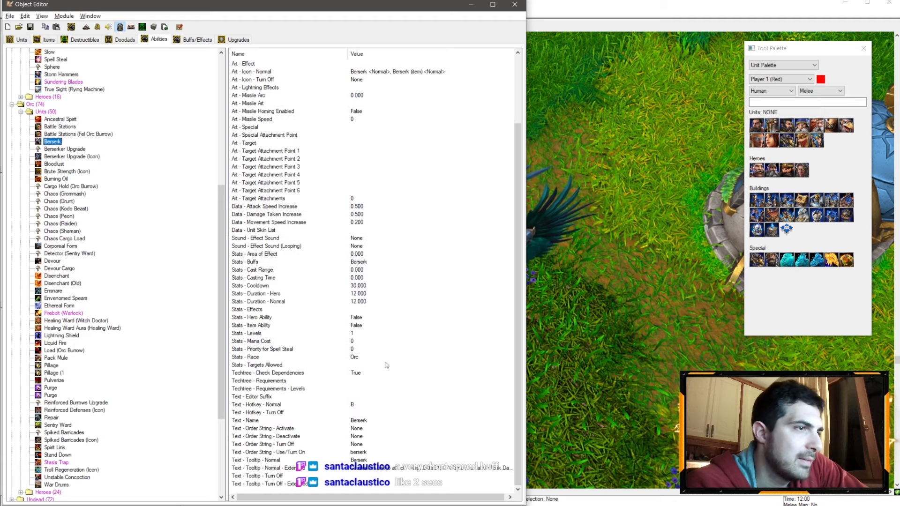
Read Berserk's extended normal tooltip text and close it without editing
double_click(429, 467)
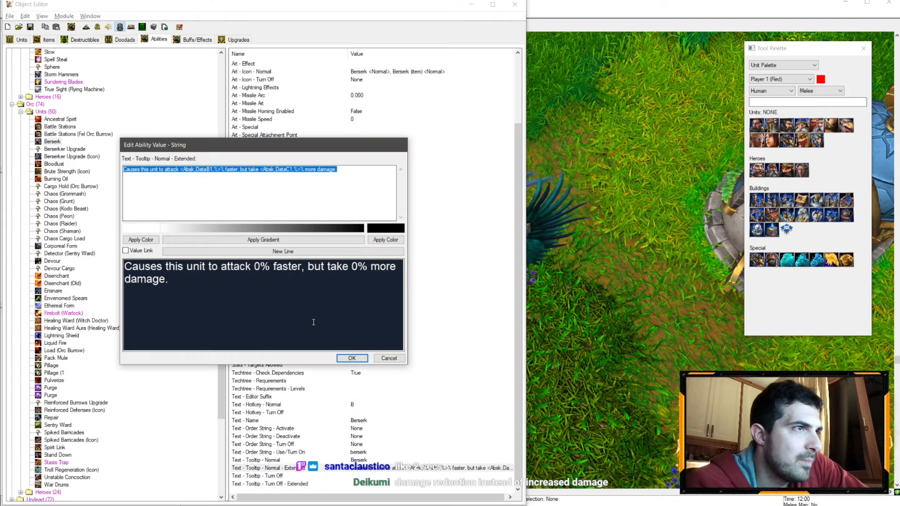
click(393, 358)
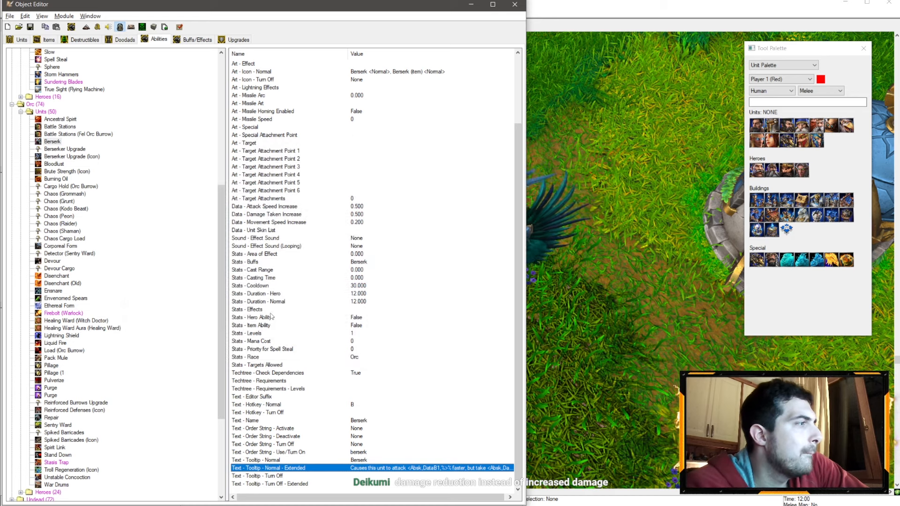
double_click(392, 468)
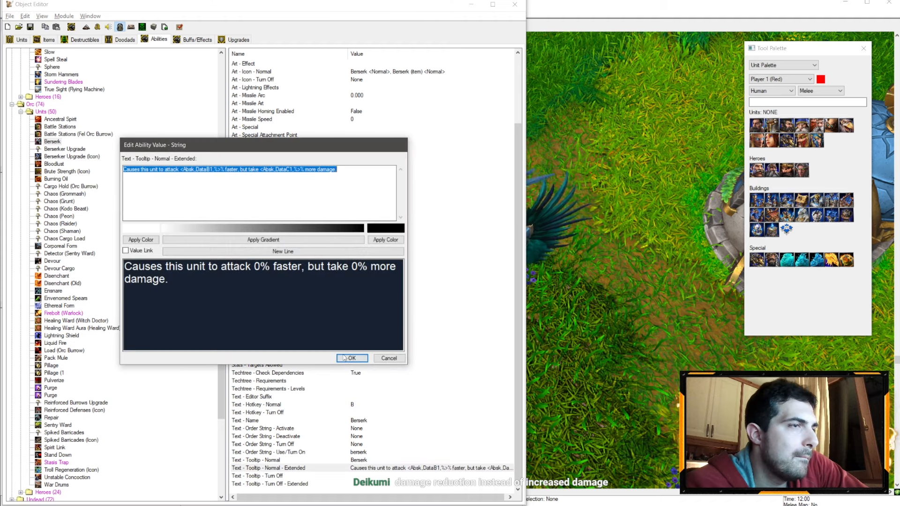
click(396, 359)
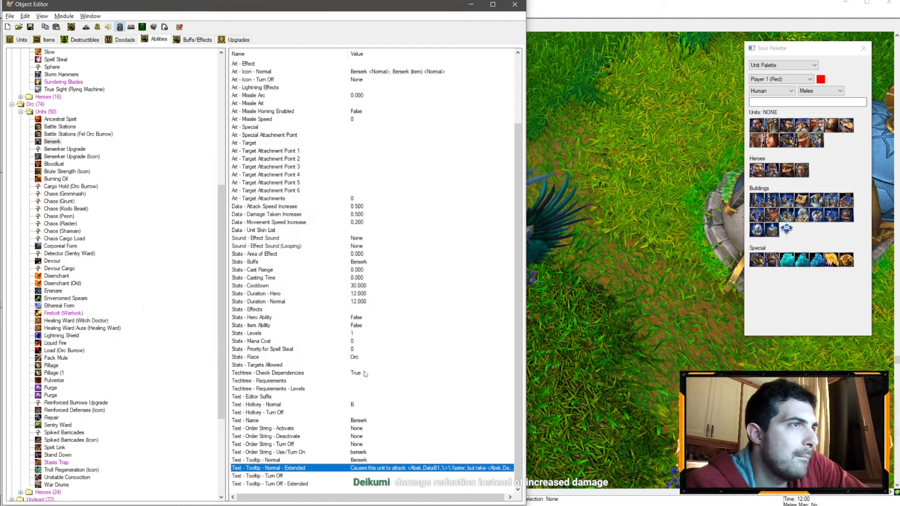
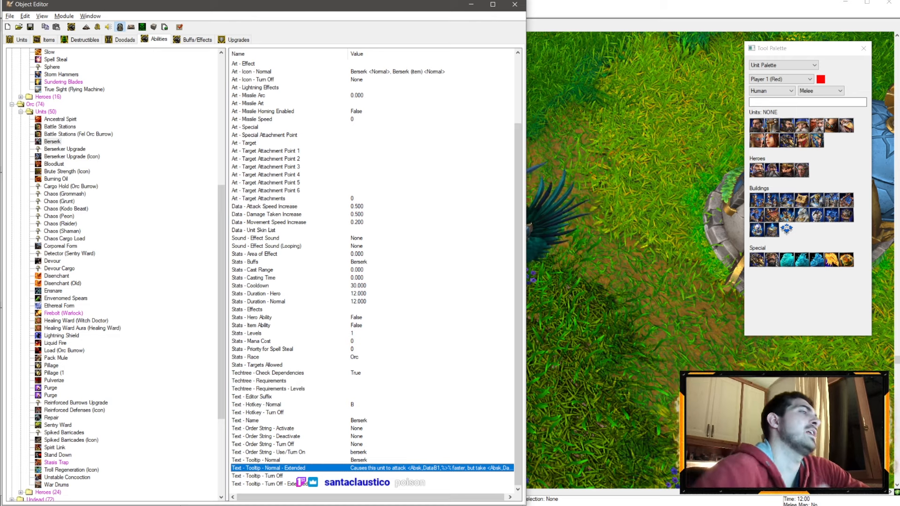
Go back to the map, preview the elven Hawkstrider's Attack 1 animation and deselect the unit
scroll(389, 198, up, 3)
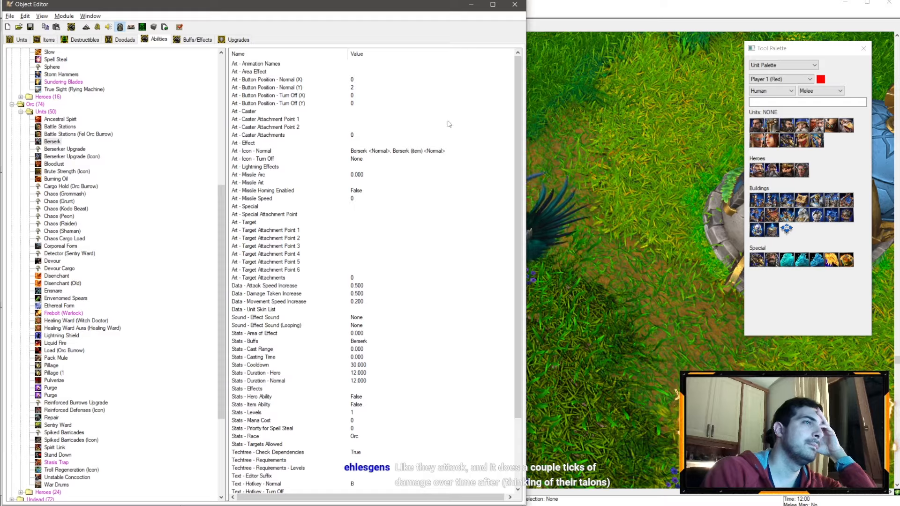
click(470, 5)
scroll(417, 224, up, 3)
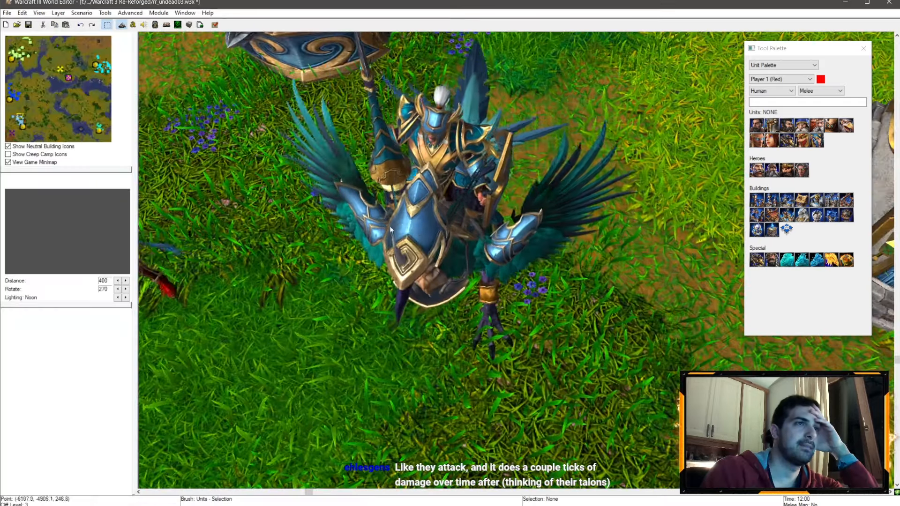
right_drag(330, 234, 394, 215)
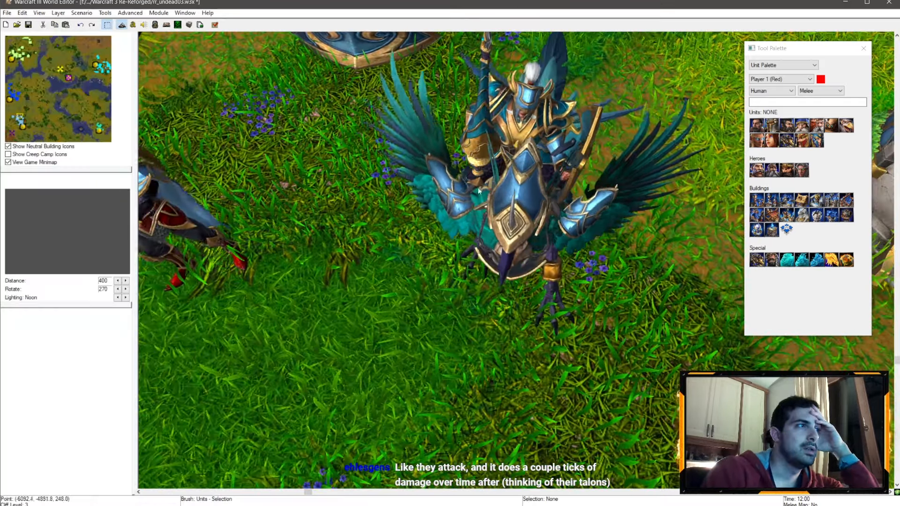
click(422, 206)
click(117, 184)
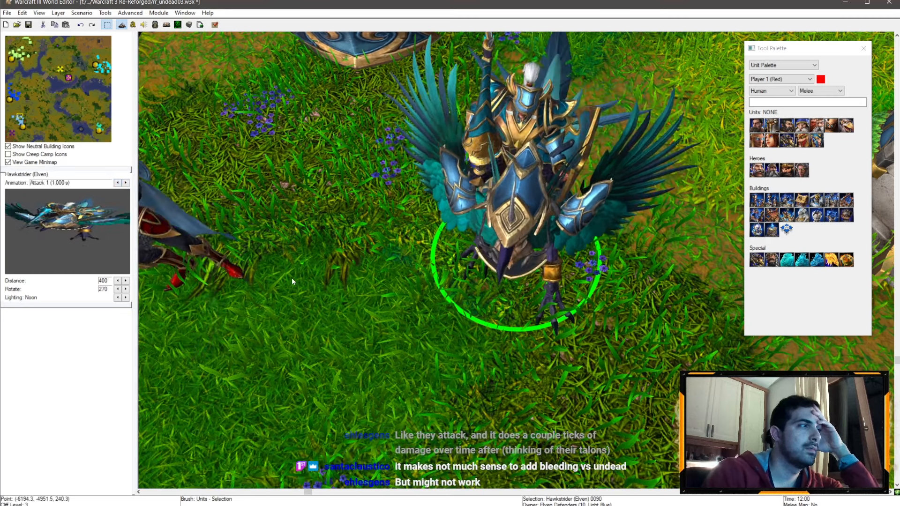
scroll(317, 305, down, 3)
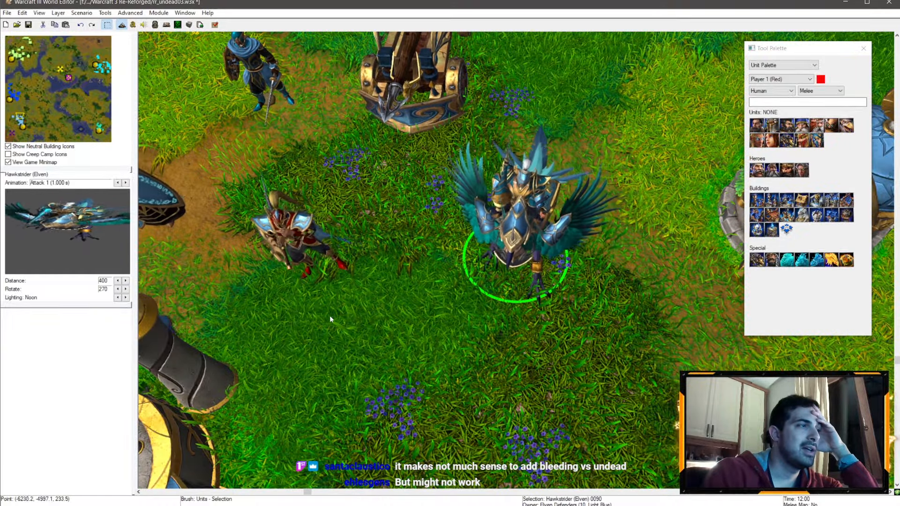
click(302, 369)
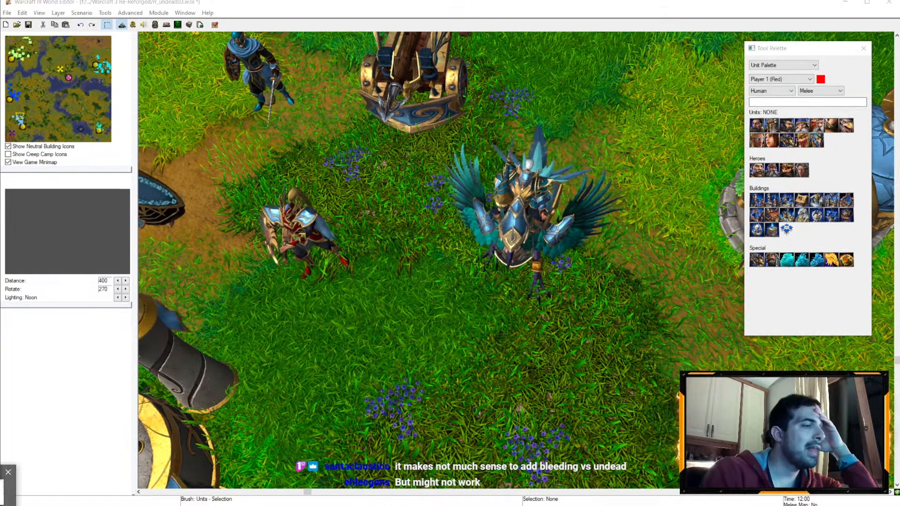
Return to the Object Editor and review Berserk's attack speed, damage taken and movement speed increases and its extended tooltip
key(alt+Tab)
scroll(357, 328, down, 4)
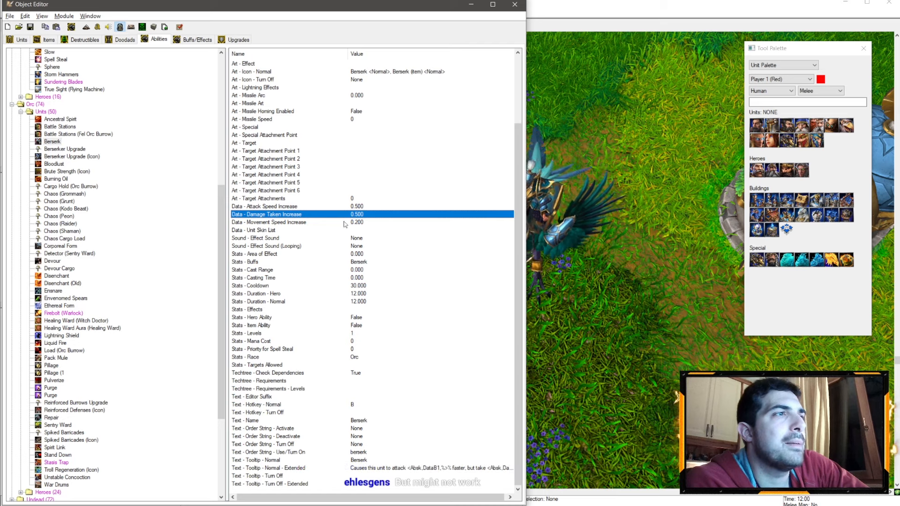
click(344, 223)
click(340, 209)
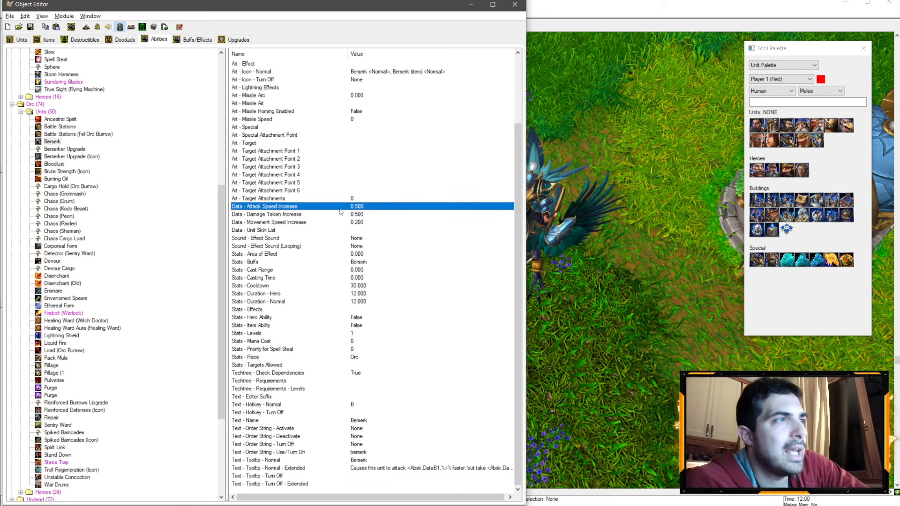
click(337, 214)
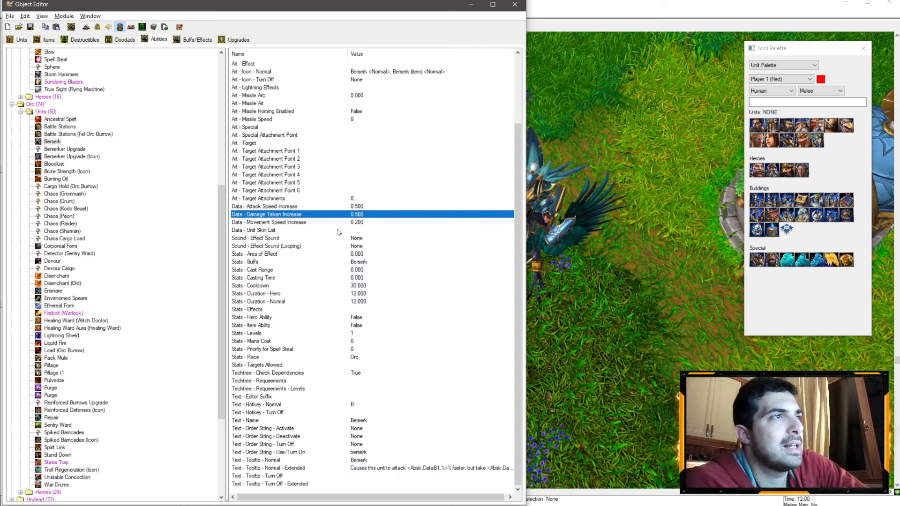
click(289, 206)
click(367, 468)
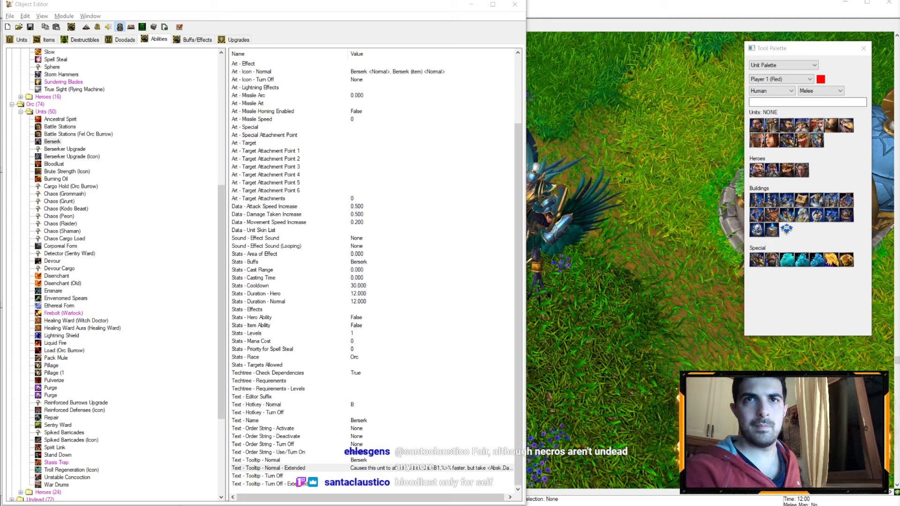
click(389, 468)
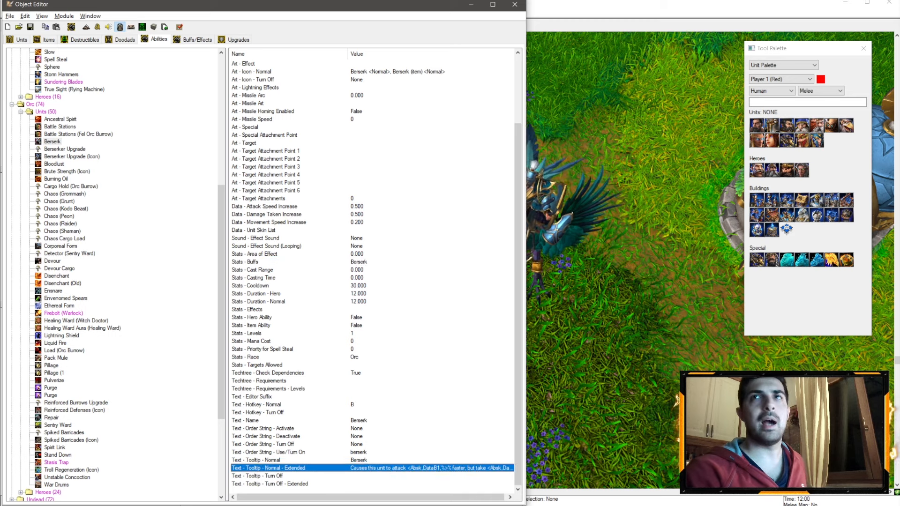
click(366, 215)
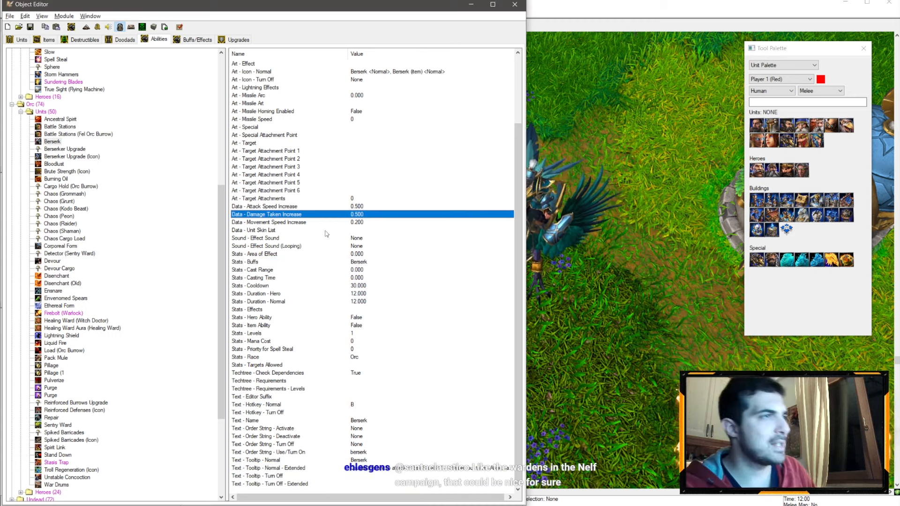
Compare Berserk's attack speed, damage taken and movement speed increases as a basis for the Hawkstrider's ability
click(360, 206)
click(359, 221)
click(360, 208)
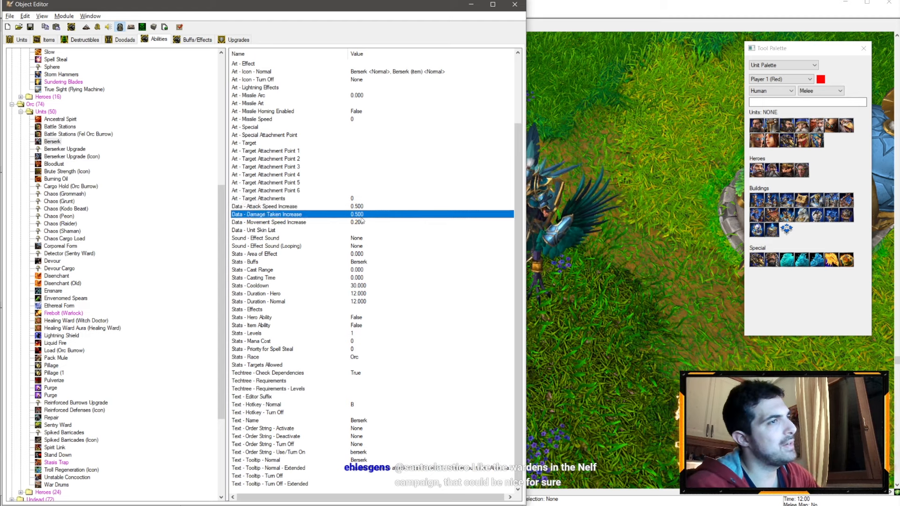
click(359, 215)
click(359, 207)
click(355, 223)
click(353, 208)
click(355, 230)
click(352, 222)
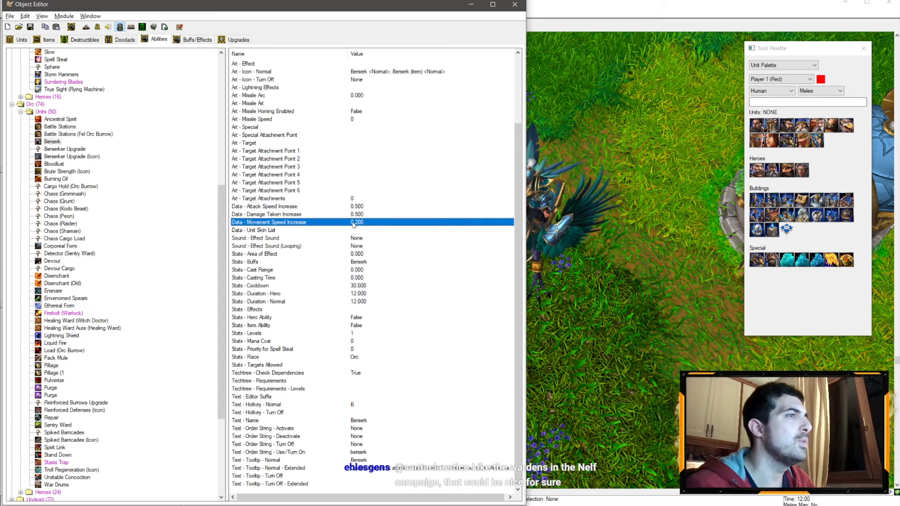
click(365, 208)
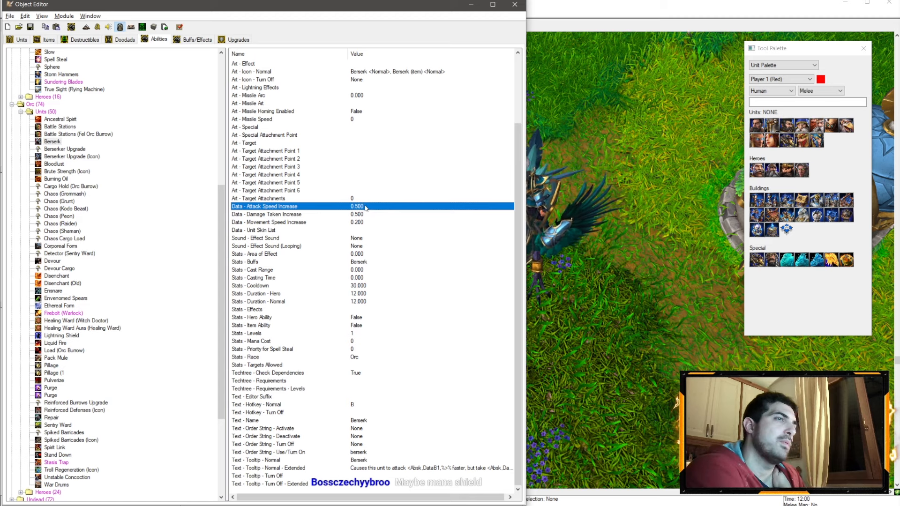
click(309, 217)
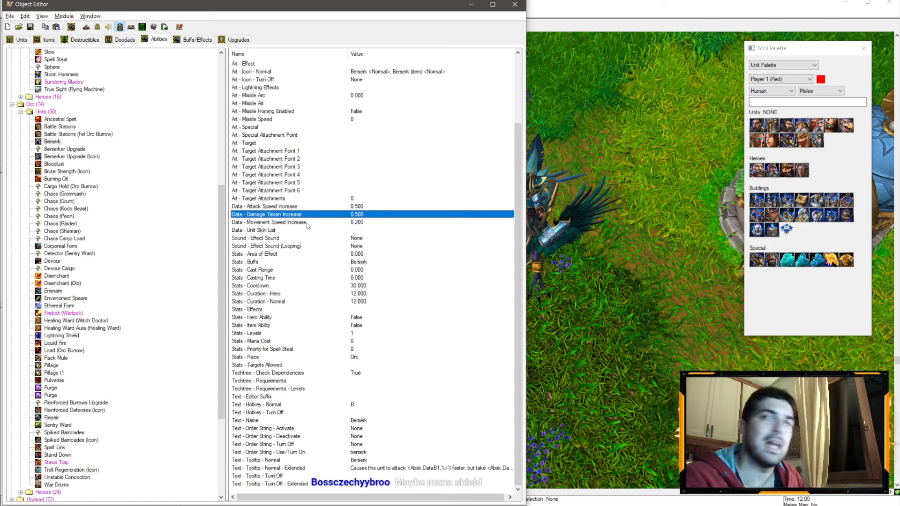
click(340, 193)
click(341, 215)
click(342, 228)
click(342, 207)
click(342, 223)
click(342, 209)
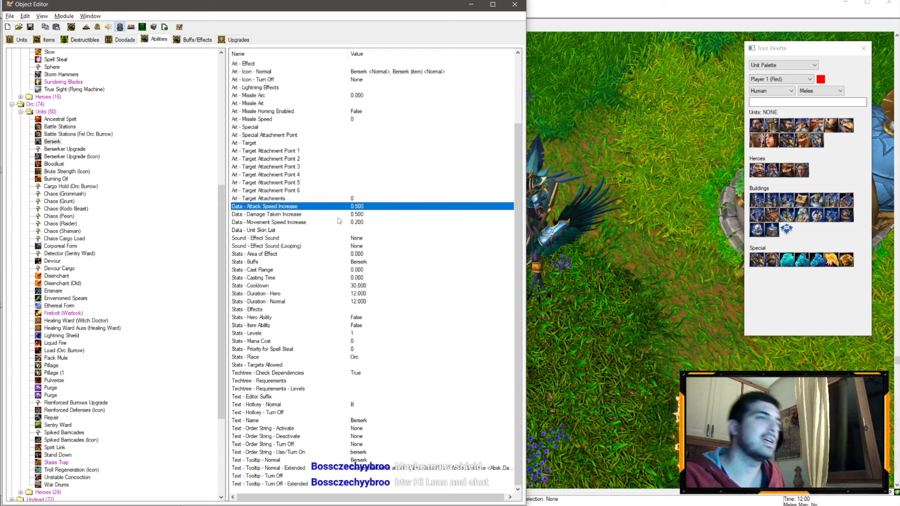
click(338, 217)
click(340, 224)
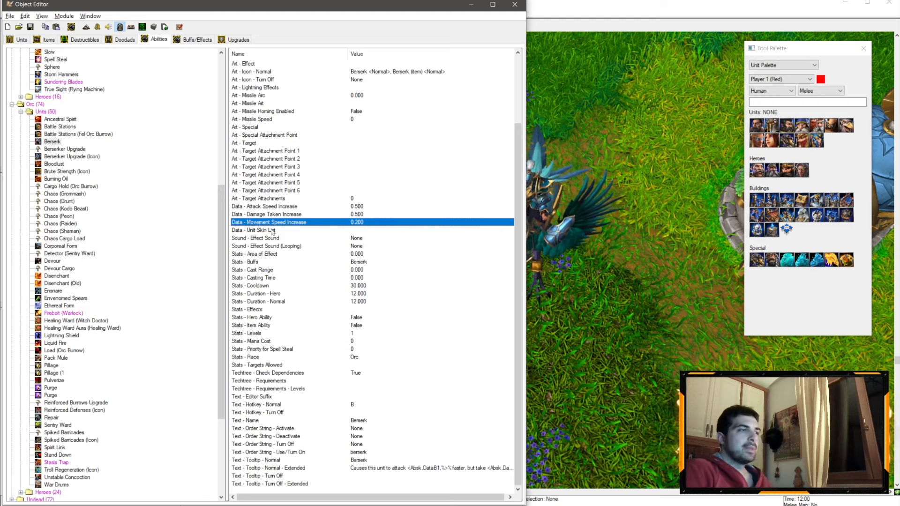
click(350, 206)
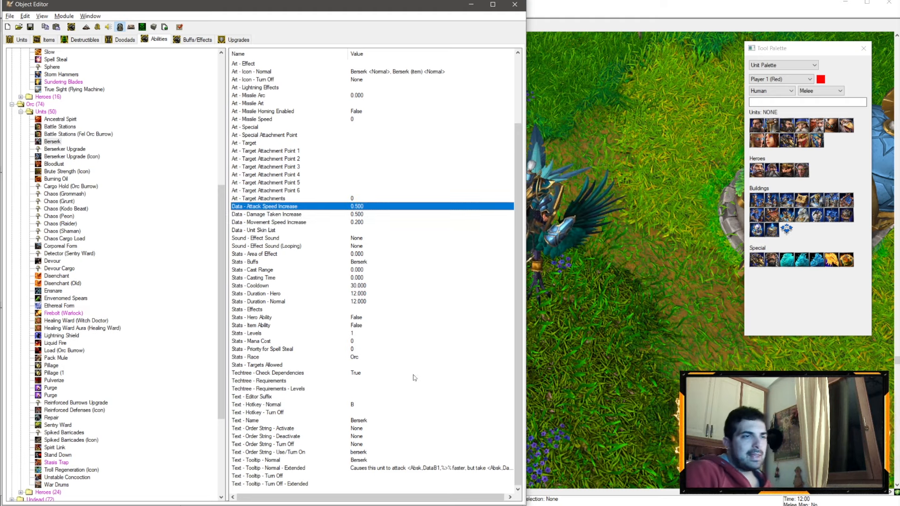
click(375, 420)
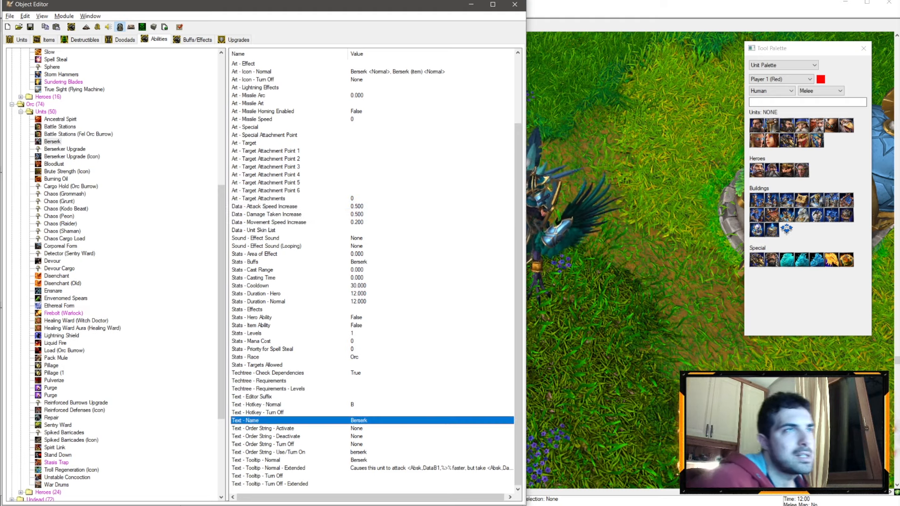
Return to the map and view the elven Hawkstrider and its neighbouring units up close from a low angle
click(471, 4)
scroll(531, 244, down, 5)
ctrl+right_drag(530, 243, 457, 251)
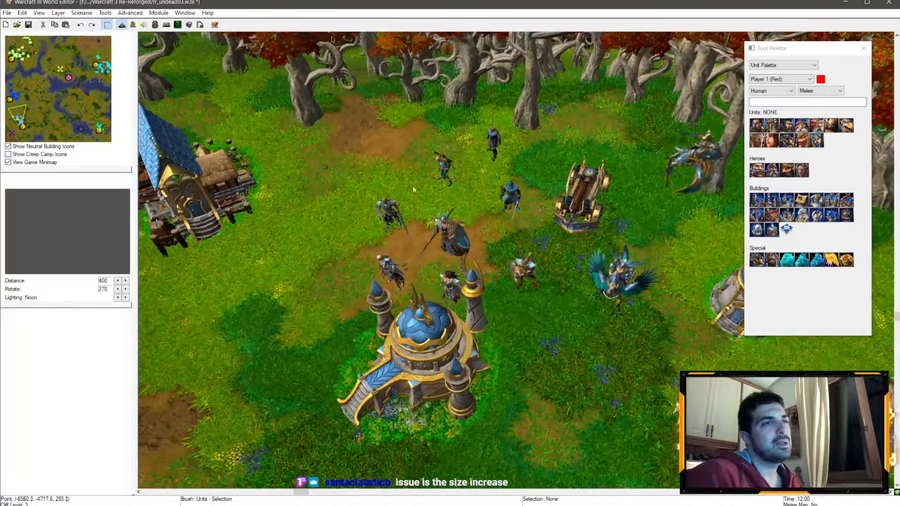
scroll(385, 259, up, 3)
ctrl+right_drag(384, 258, 509, 127)
click(590, 307)
click(473, 271)
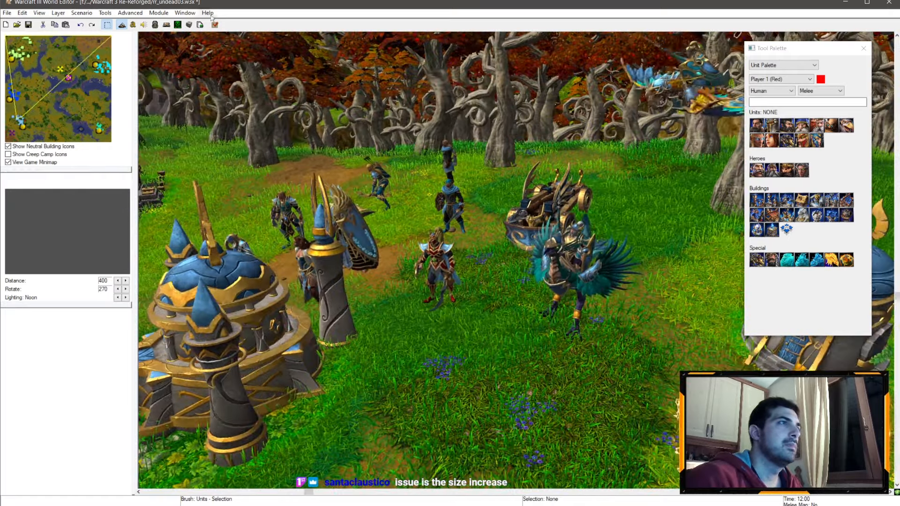
Return to the Object Editor and check Berserk's data fields against Bloodlust's Scaling Factor for a size increase
click(155, 25)
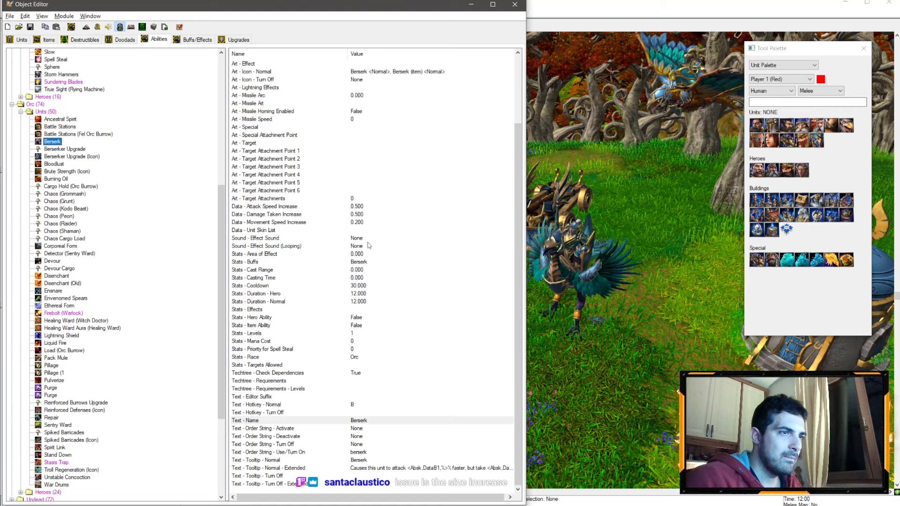
scroll(408, 321, up, 4)
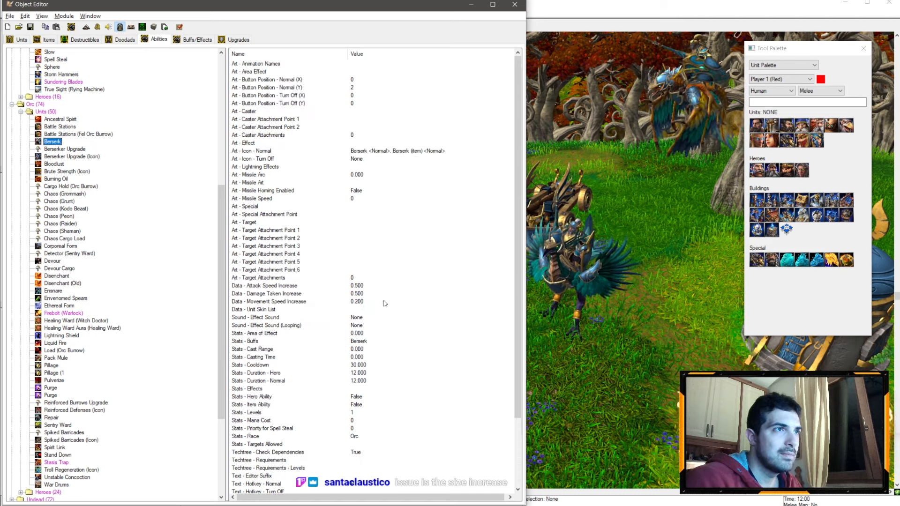
scroll(372, 267, down, 3)
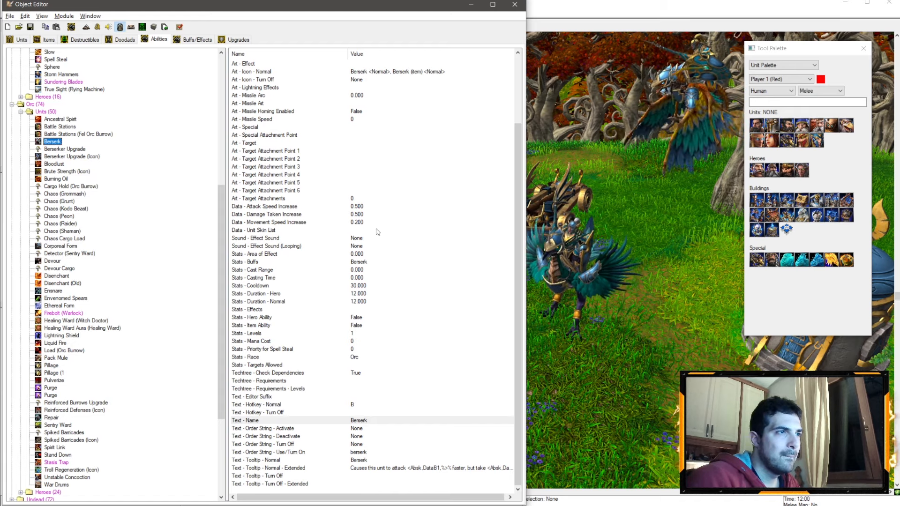
scroll(349, 126, up, 3)
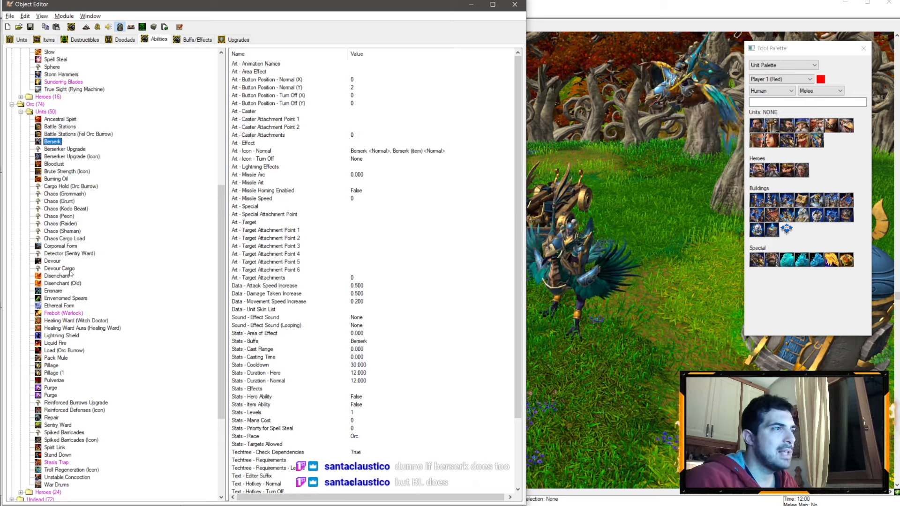
click(54, 163)
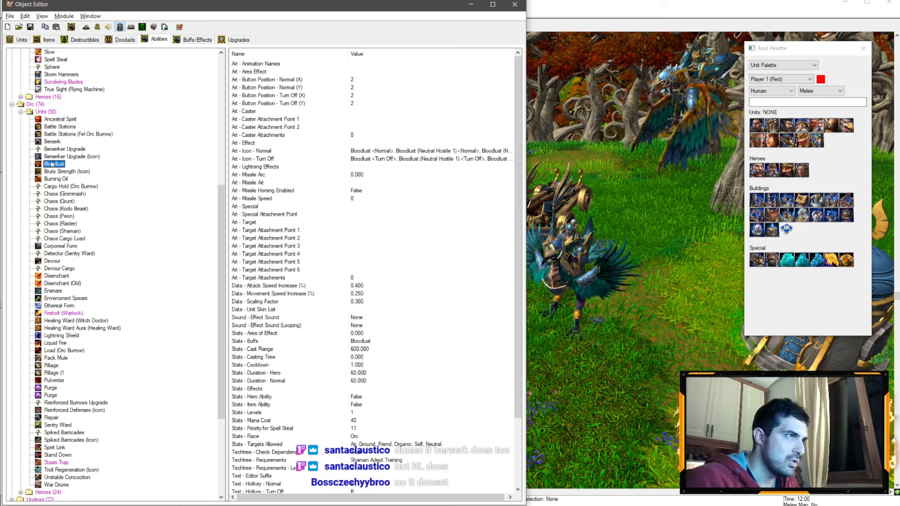
click(343, 301)
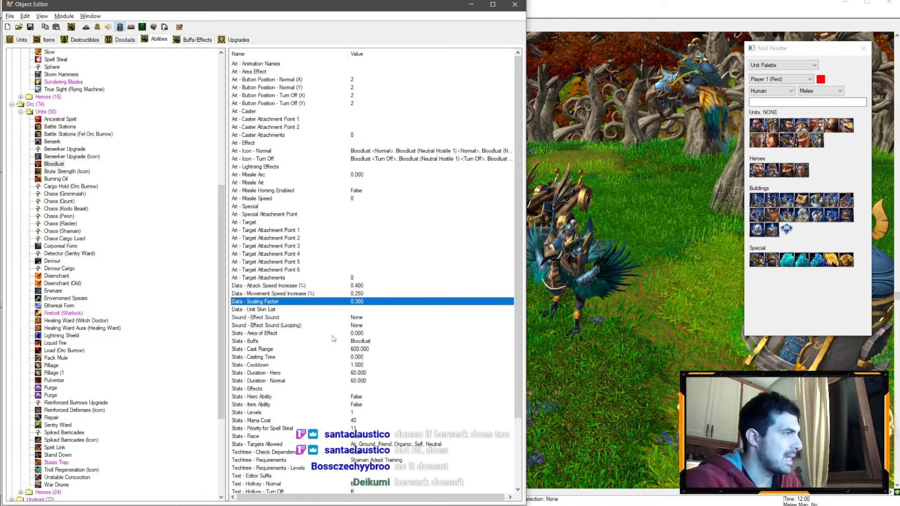
Go back to the map and examine the elven Hawkstrider and surrounding elven units from several angles
click(471, 4)
scroll(602, 212, down, 3)
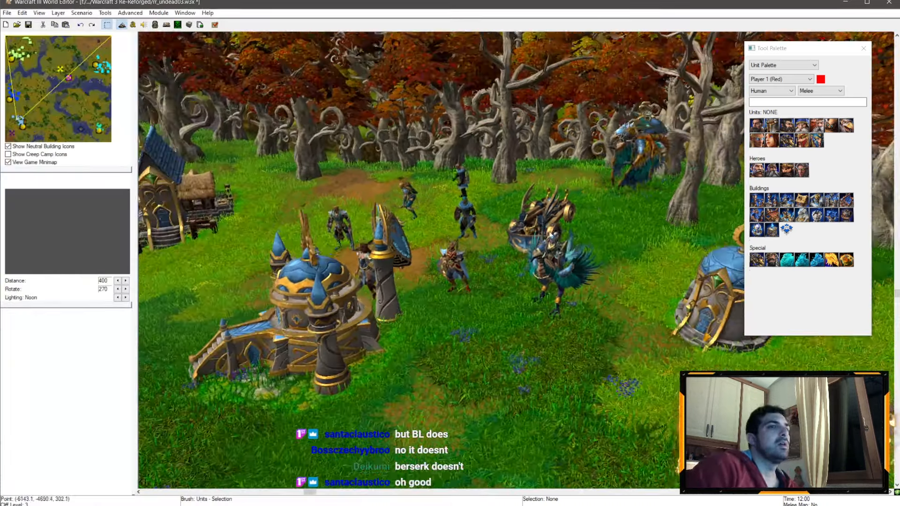
ctrl+right_drag(552, 235, 518, 305)
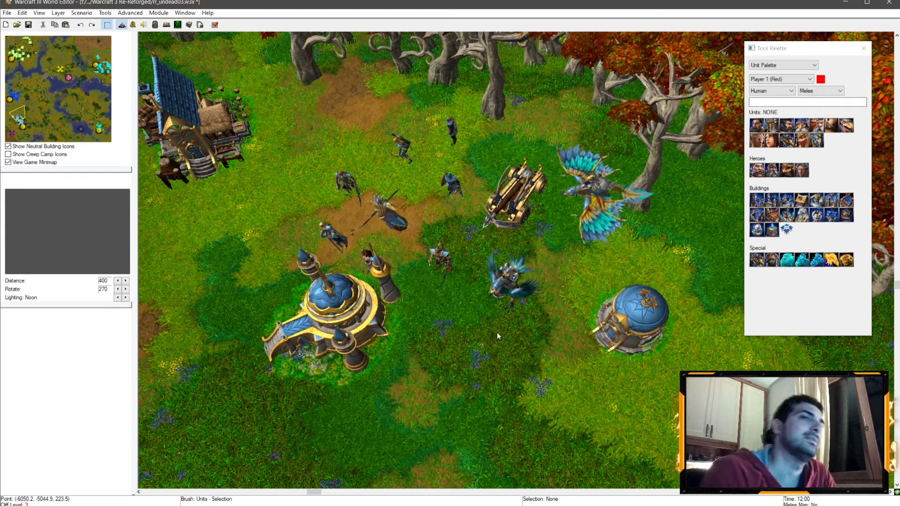
scroll(458, 307, up, 5)
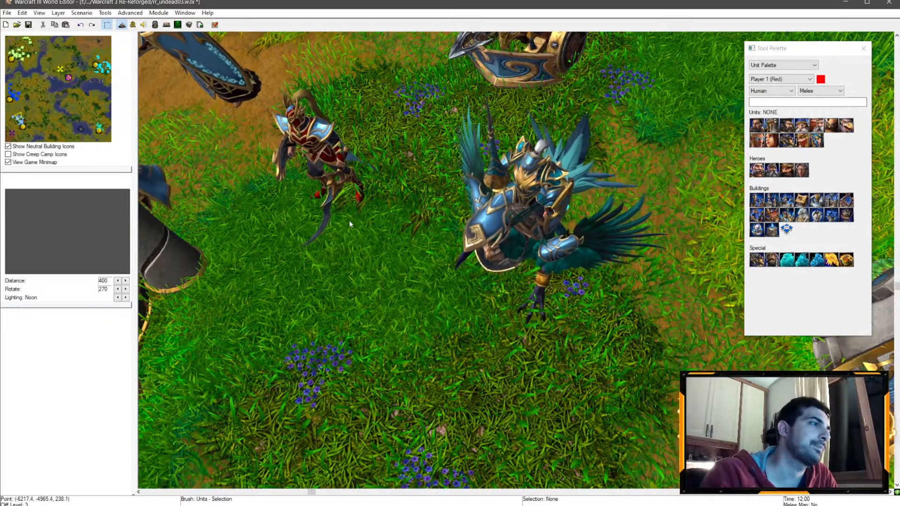
right_drag(322, 219, 440, 304)
ctrl+right_drag(349, 303, 544, 216)
click(642, 306)
click(586, 259)
scroll(439, 162, down, 2)
scroll(386, 286, up, 4)
click(467, 319)
scroll(468, 319, down, 3)
click(420, 281)
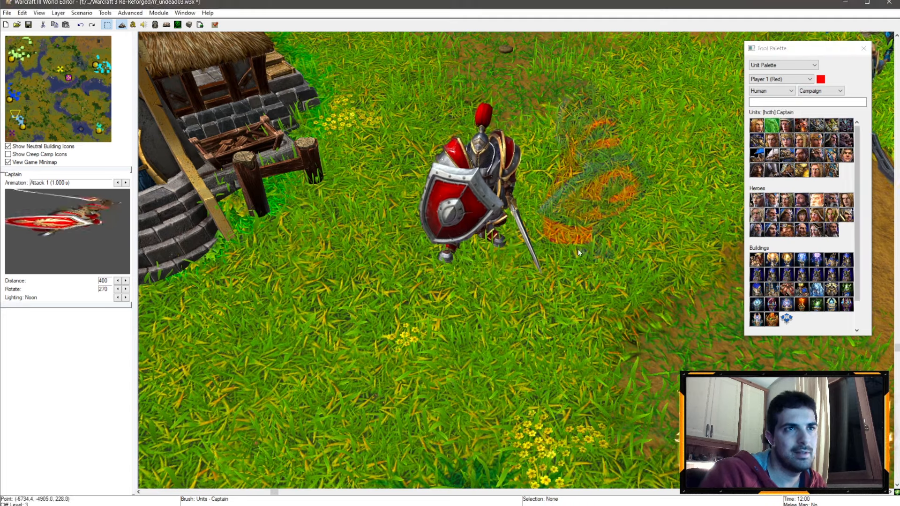
Place a Human campaign Captain for Player 1 beside the red shield-bearing unit for size comparison and delete it again
click(581, 250)
key(Escape)
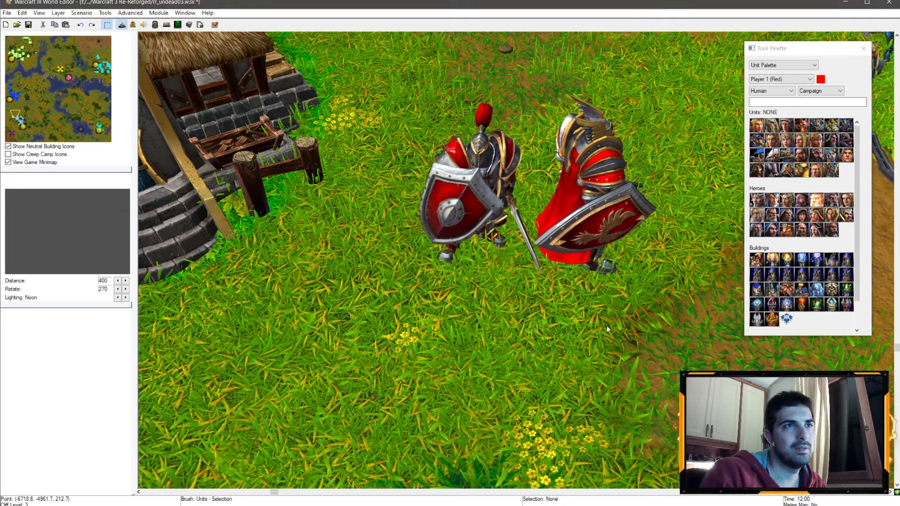
ctrl+right_drag(606, 329, 593, 182)
click(592, 183)
ctrl+click(589, 325)
scroll(601, 242, down, 2)
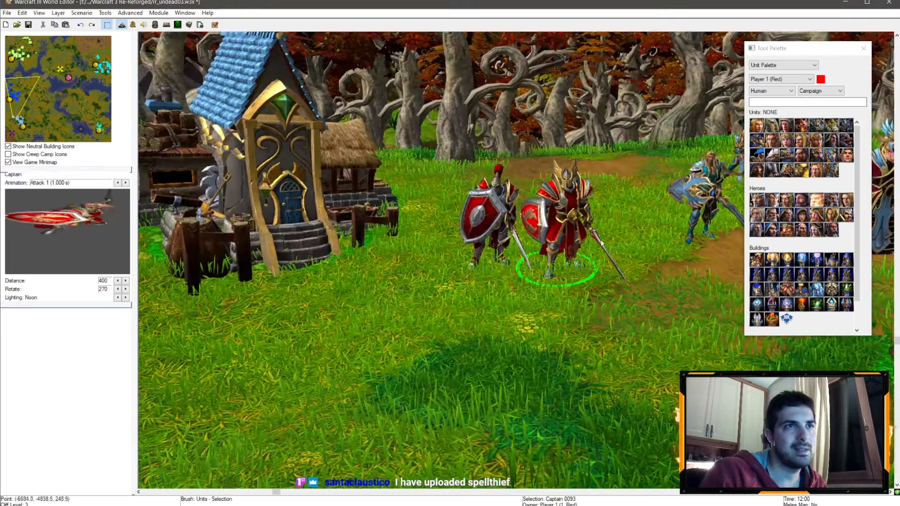
key(Delete)
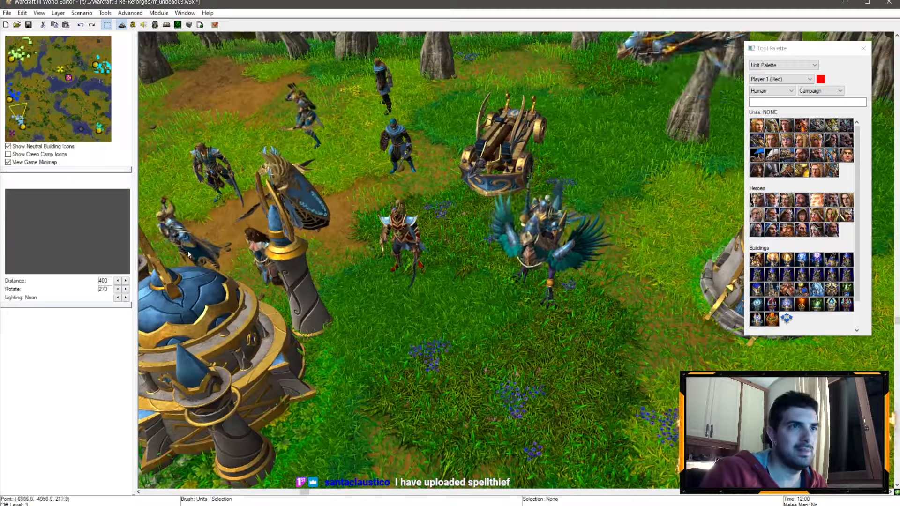
Open the unit data in the Object Editor and check the art values of the custom unit Militia (Elven)
scroll(188, 255, up, 3)
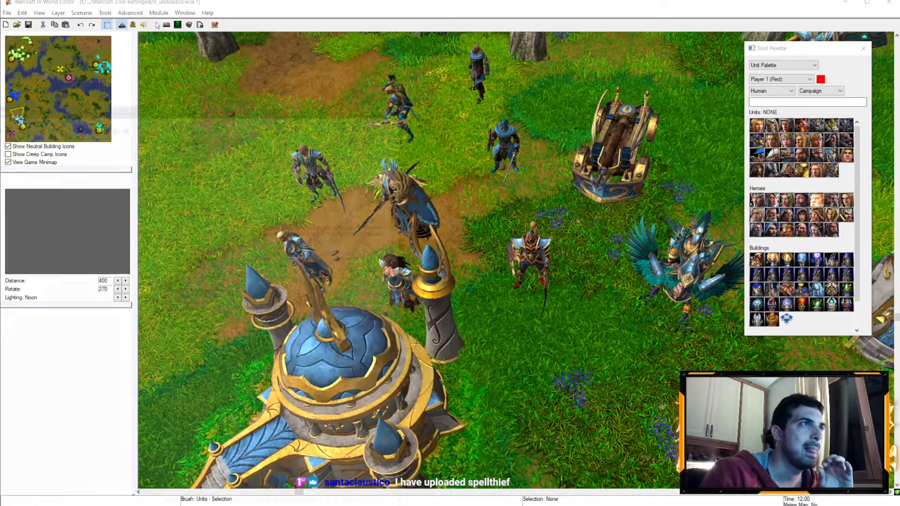
key(F6)
click(19, 39)
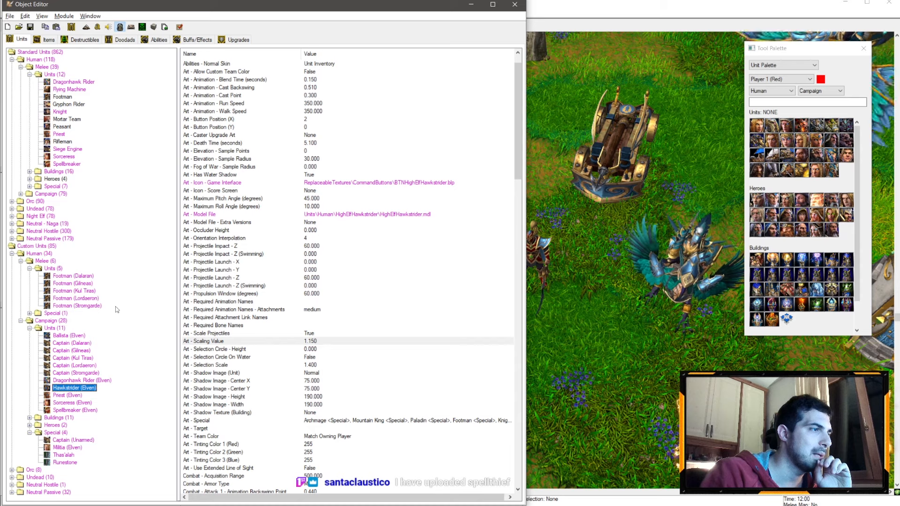
click(78, 448)
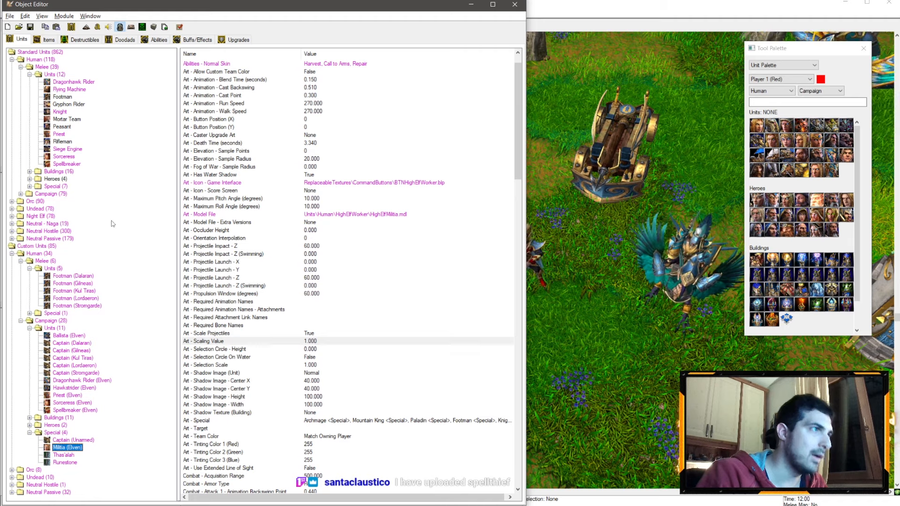
Set the Scaling Value of the standard Human campaign unit Lieutenant (Elven) to 1.05
click(21, 194)
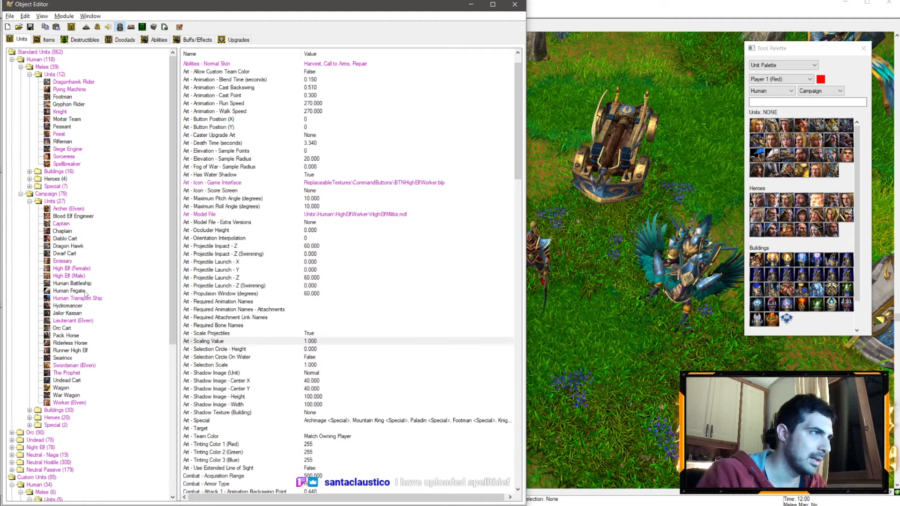
click(73, 320)
scroll(356, 278, down, 2)
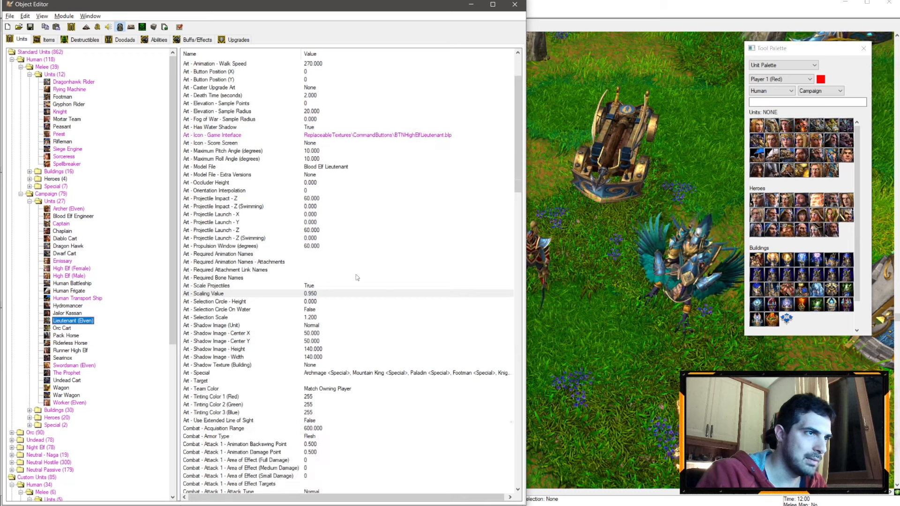
double_click(314, 293)
text(1)
key(Return)
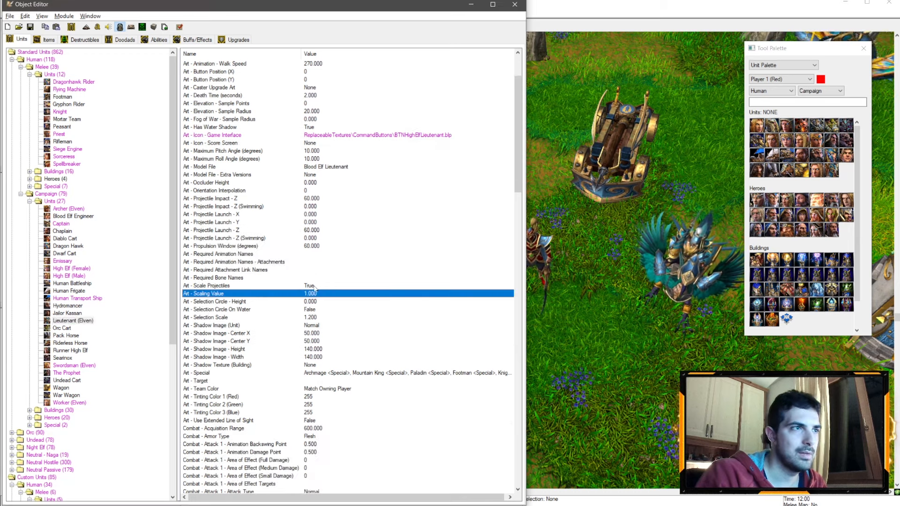
key(Return)
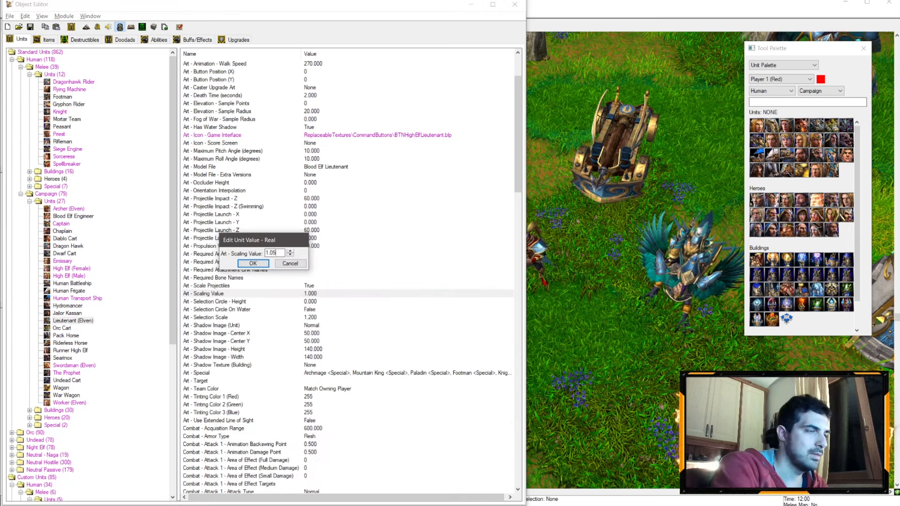
key(Return)
Return to the map, inspect the elven Lieutenant's size among the other units, undo its accidental move and deselect it
click(471, 4)
right_drag(506, 173, 628, 196)
drag(655, 284, 363, 199)
ctrl+right_drag(363, 199, 509, 242)
key(ctrl+z)
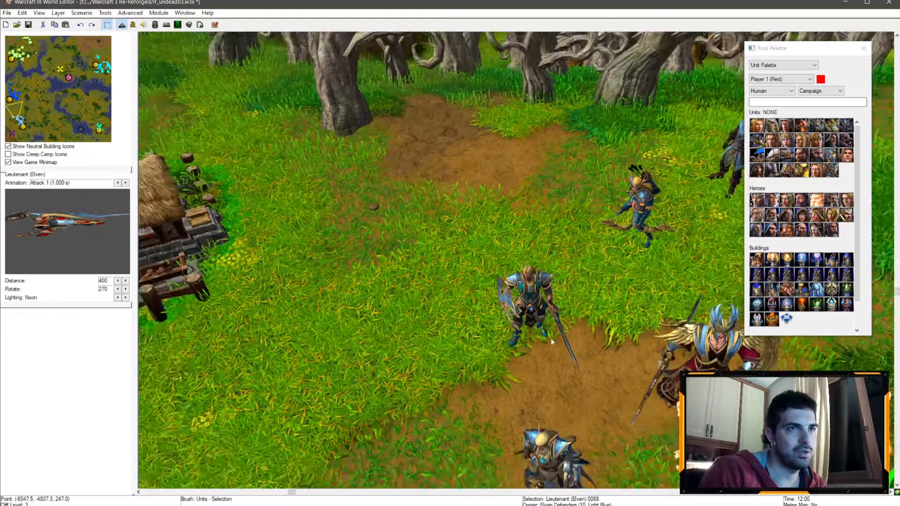
scroll(551, 342, down, 3)
click(620, 422)
right_drag(620, 422, 320, 294)
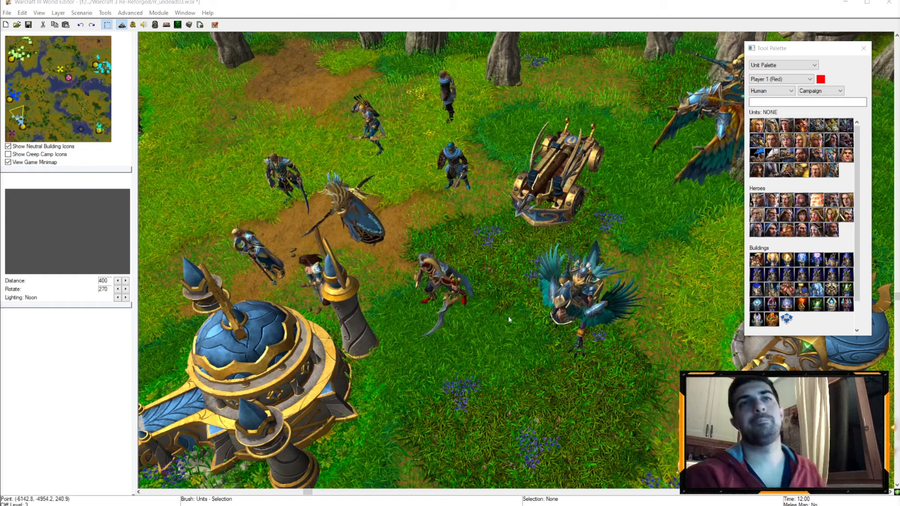
Switch to File Explorer and paste the HighElfSpellbreaker.7z archive into the Human units folder
key(alt+Tab)
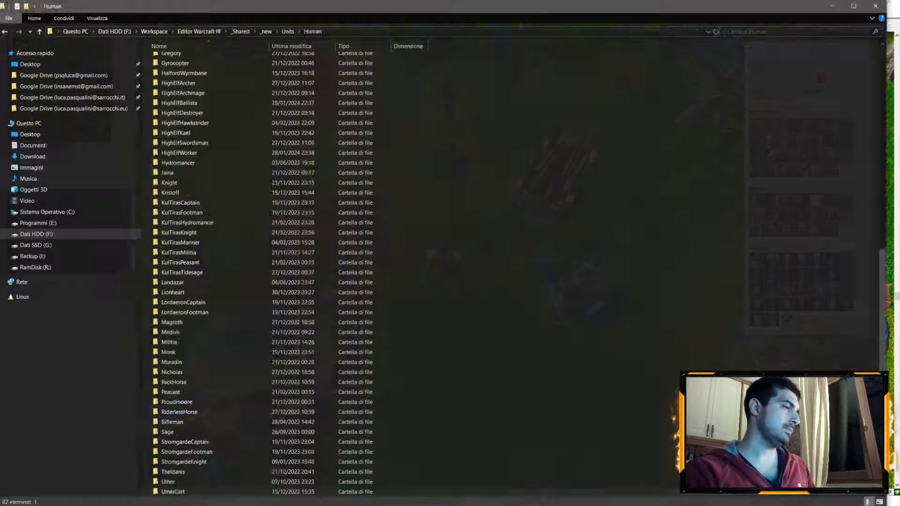
click(52, 151)
click(189, 65)
click(9, 25)
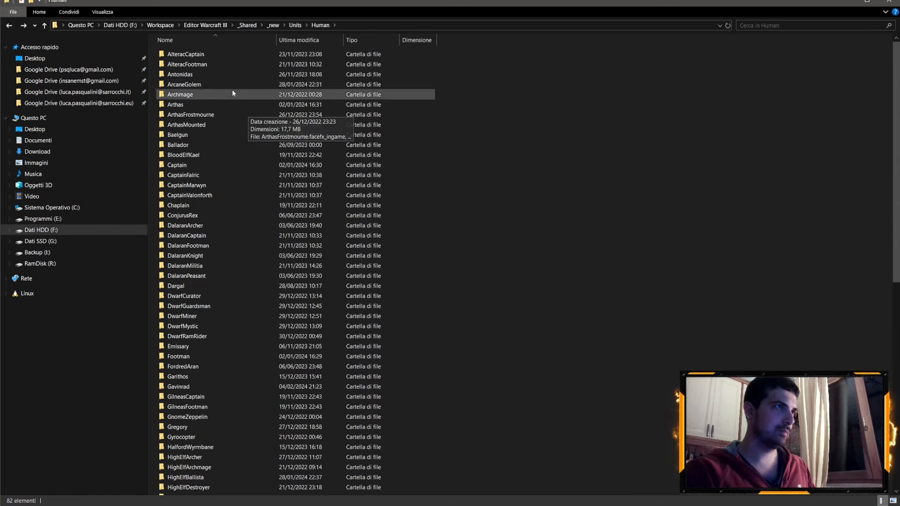
scroll(420, 204, down, 8)
right_click(445, 212)
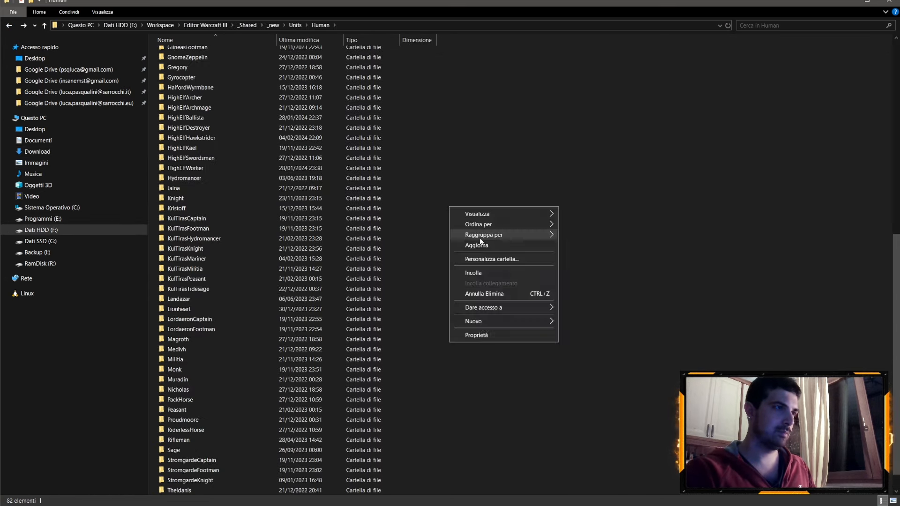
click(502, 272)
Extract HighElfSpellbreaker.7z into its own folder and delete the archive
right_click(193, 493)
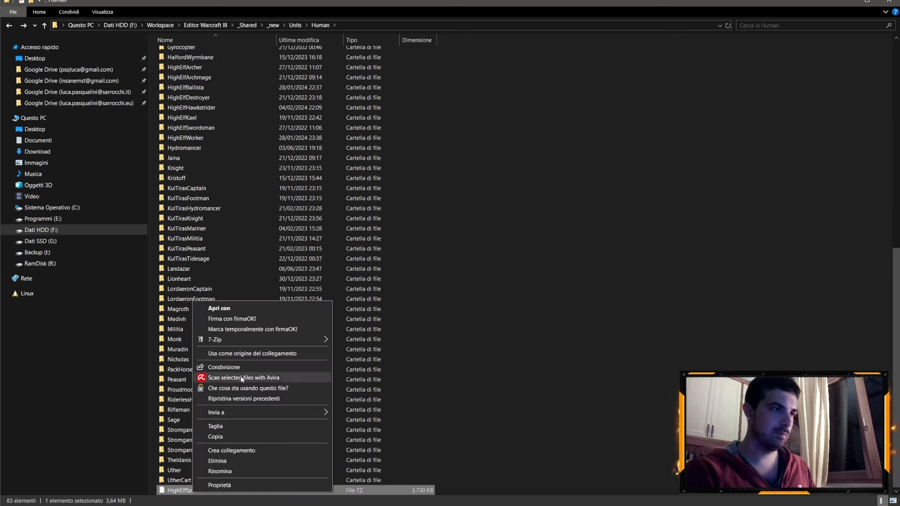
mouse_move(232, 339)
click(386, 363)
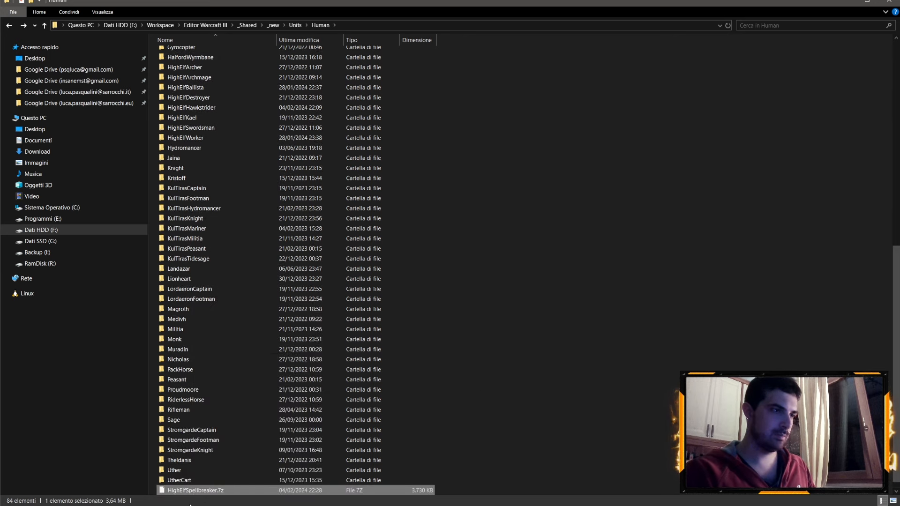
key(Delete)
Open the extracted HighElfSpellbreaker folder and list its files in detail with the full names readable
scroll(227, 223, up, 6)
double_click(204, 300)
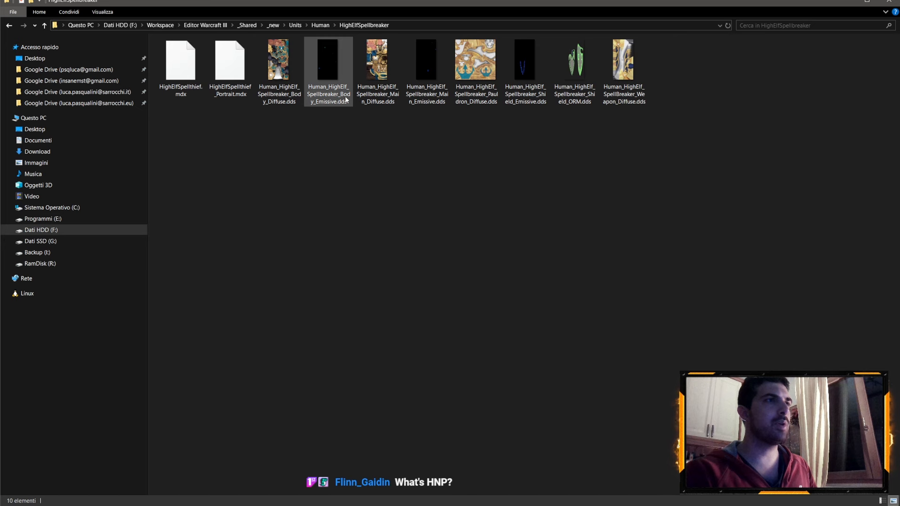
click(99, 12)
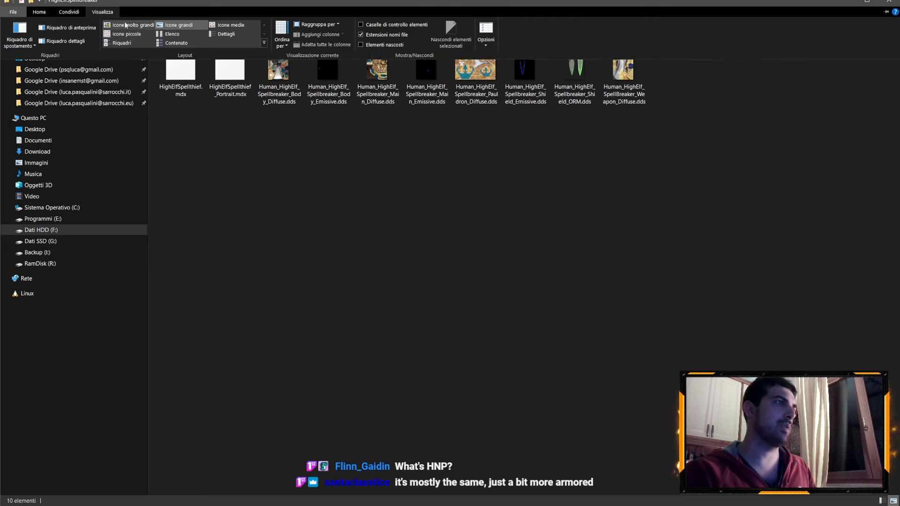
click(229, 47)
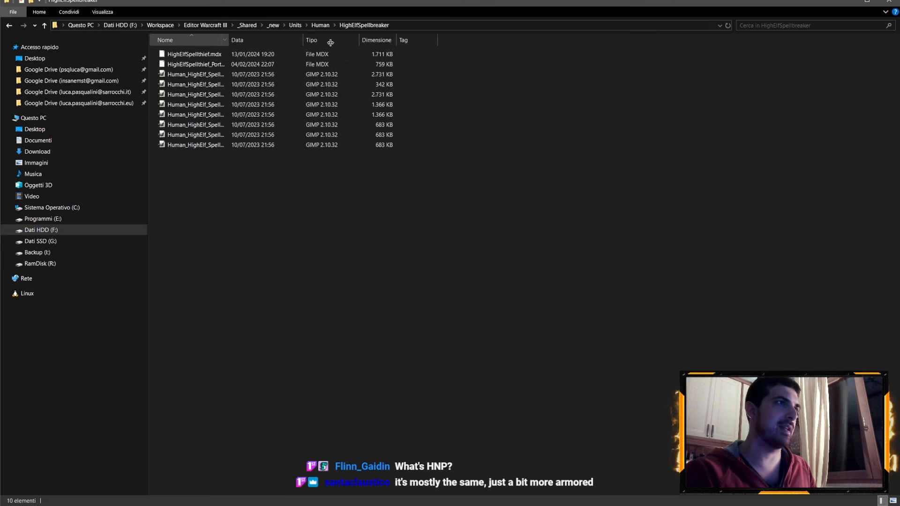
double_click(224, 40)
Rename the two body textures to HighElfSpellbreaker_Body_Diffuse.dds and HighElfSpellbreaker_Body_Emissive.dds
click(207, 75)
click(207, 75)
drag(206, 77, 189, 80)
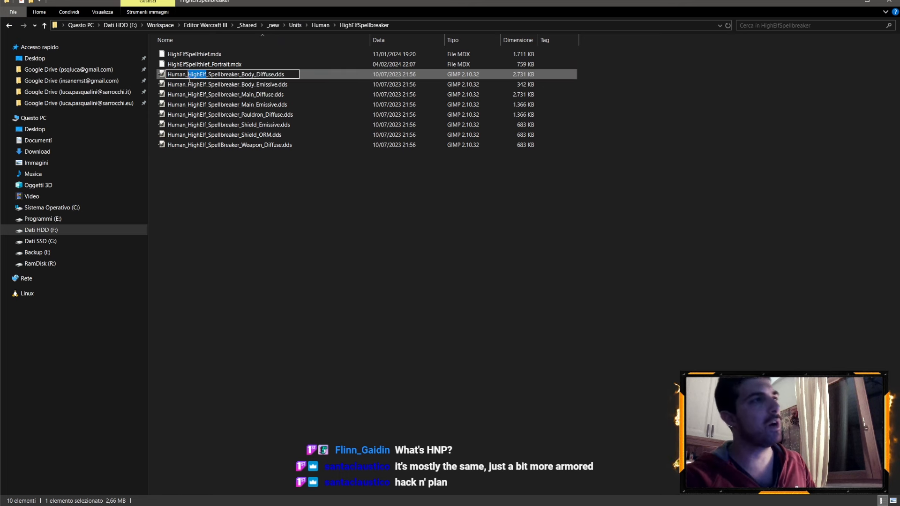
click(191, 84)
click(211, 75)
key(F2)
click(208, 75)
key(BackSpace)
key(BackSpace)
click(208, 85)
key(F2)
drag(188, 85, 119, 84)
key(BackSpace)
Rename the two main textures to HighElfSpellbreaker_Main_Diffuse.dds and HighElfSpellbreaker_Main_Emissive.dds
click(190, 96)
key(F2)
drag(188, 96, 118, 97)
key(BackSpace)
key(Return)
click(191, 105)
key(F2)
drag(188, 105, 155, 115)
key(BackSpace)
click(188, 104)
key(BackSpace)
key(Return)
Rename the pauldron and shield emissive textures to HighElfSpellbreaker_Pauldron_Diffuse.dds and HighElfSpellbreaker_Shield_Emissive.dds
click(191, 114)
key(F2)
key(BackSpace)
click(187, 115)
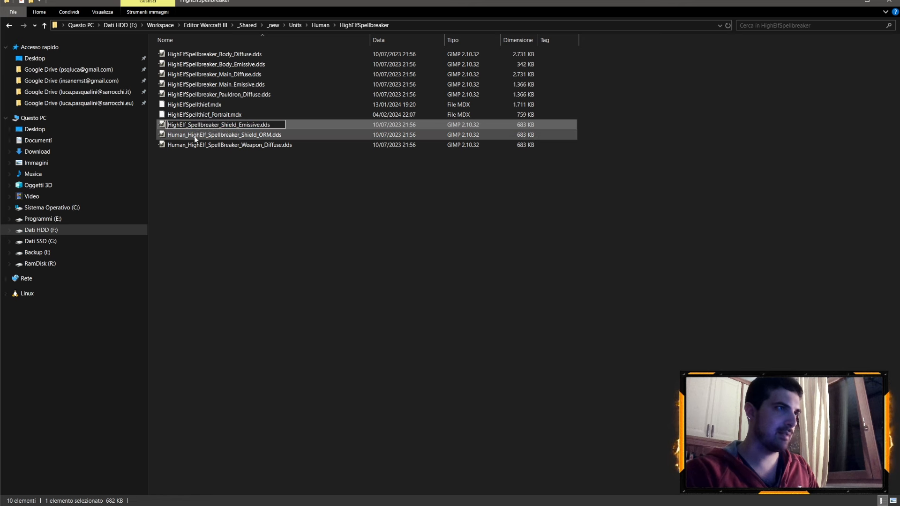
key(BackSpace)
key(Return)
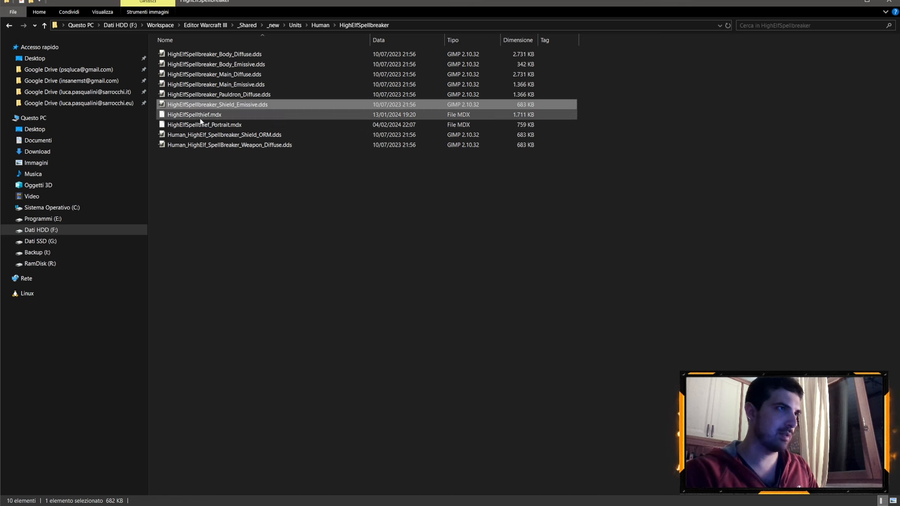
Rename the two Spellthief model files to HighElfSpellbreaker.mdx and HighElfSpellbreaker_Portrait.mdx
click(200, 114)
key(F2)
click(200, 114)
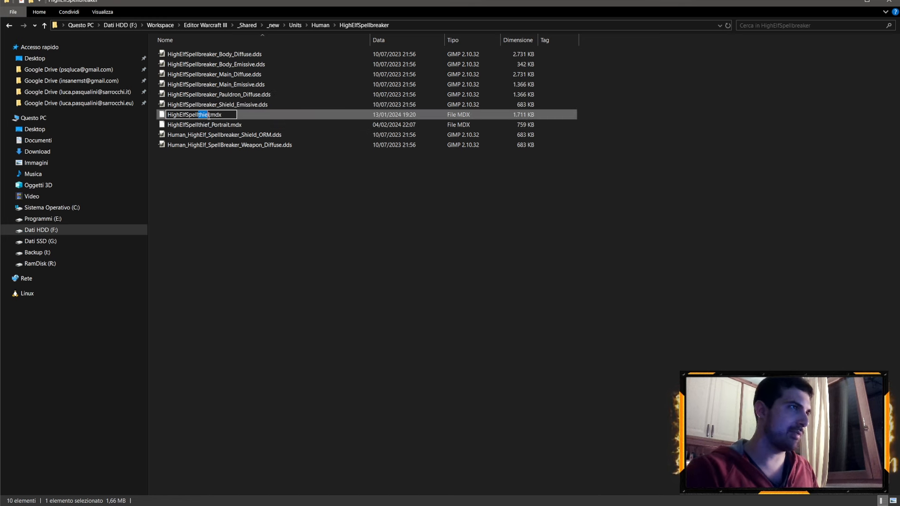
text(breaker)
key(Return)
click(201, 125)
click(200, 125)
drag(199, 125, 209, 126)
text(breaker)
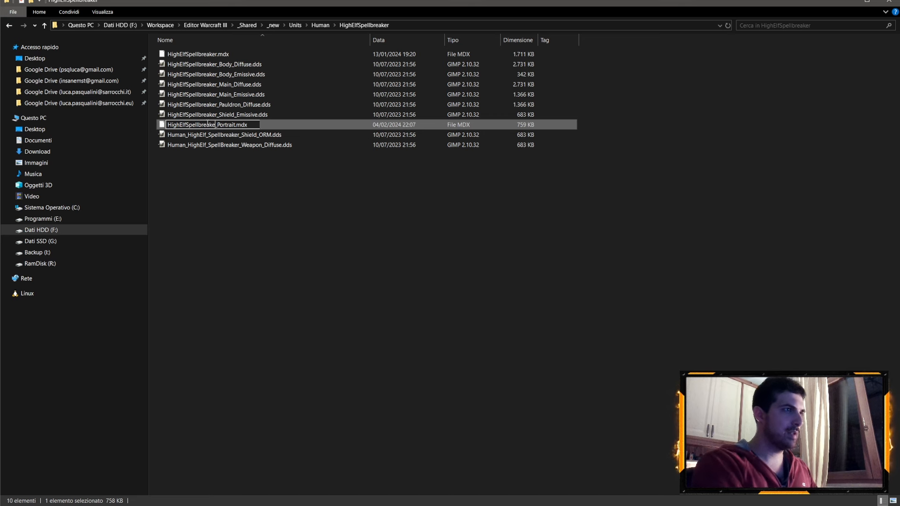
key(Return)
Rename the remaining two textures to HighElfSpellbreaker_Shield_ORM.dds and HighElfSpellBreaker_Weapon_Diffuse.dds
click(190, 136)
click(189, 136)
drag(189, 136, 131, 129)
key(BackSpace)
click(189, 134)
key(BackSpace)
click(196, 145)
click(190, 145)
drag(187, 145, 140, 144)
key(BackSpace)
click(189, 145)
key(BackSpace)
click(250, 198)
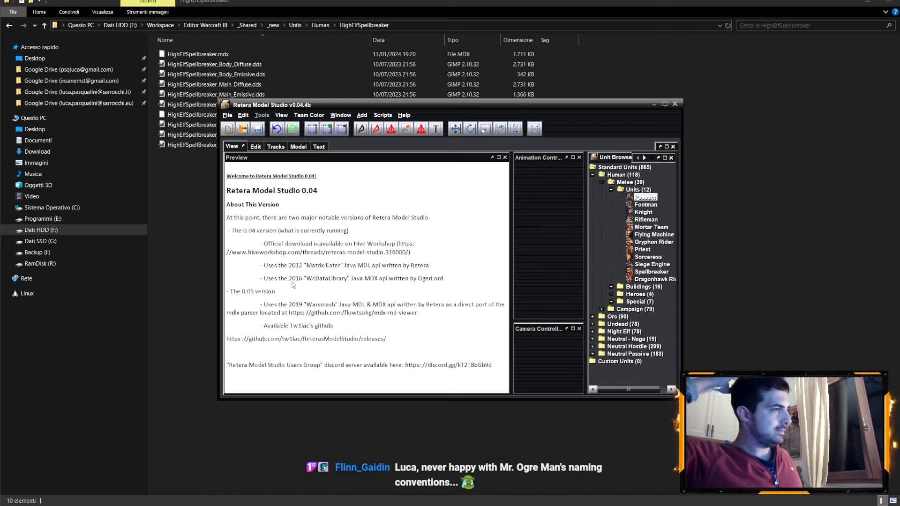
In Retera Model Studio, open HighElfSpellbreaker.mdx from the HighElfSpellbreaker folder
click(243, 115)
mouse_move(227, 114)
click(241, 136)
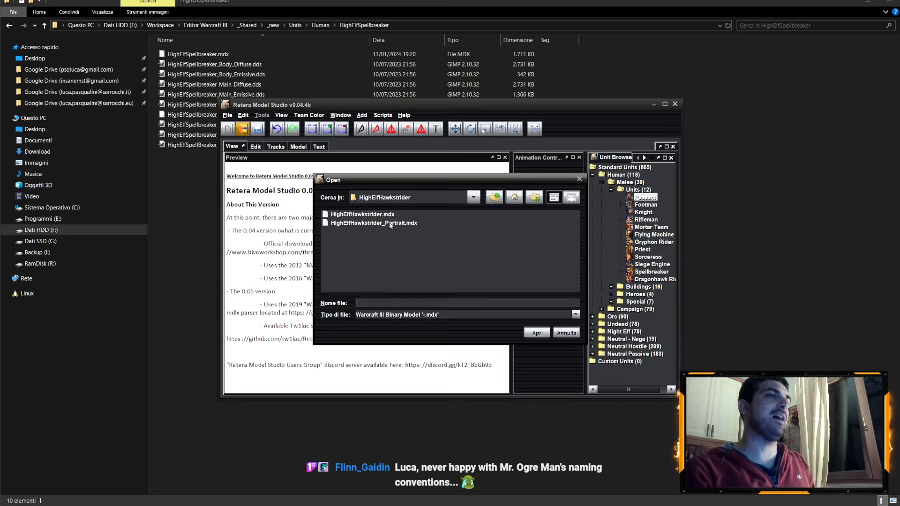
click(494, 197)
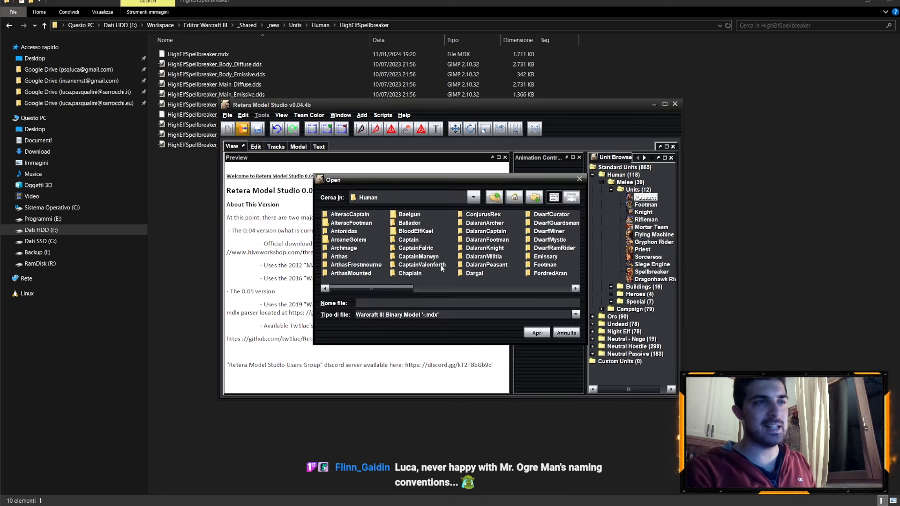
drag(399, 287, 482, 294)
click(462, 266)
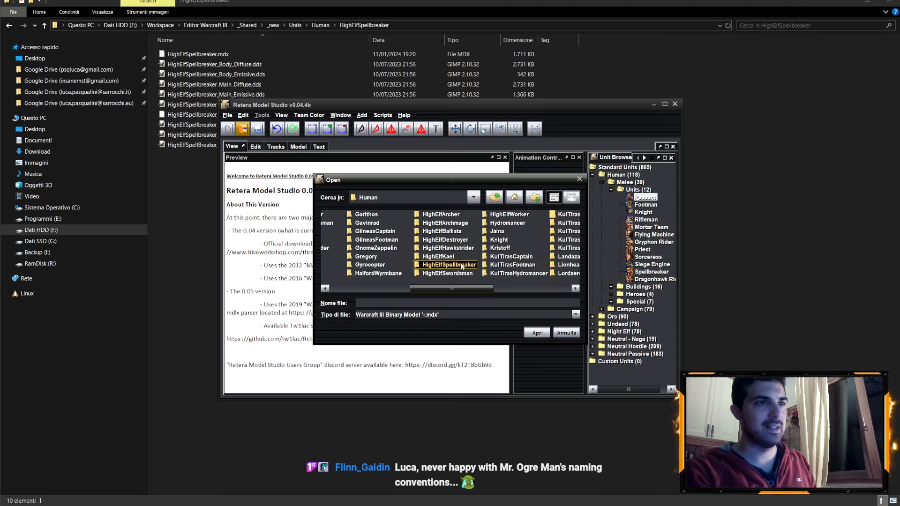
double_click(422, 266)
click(375, 215)
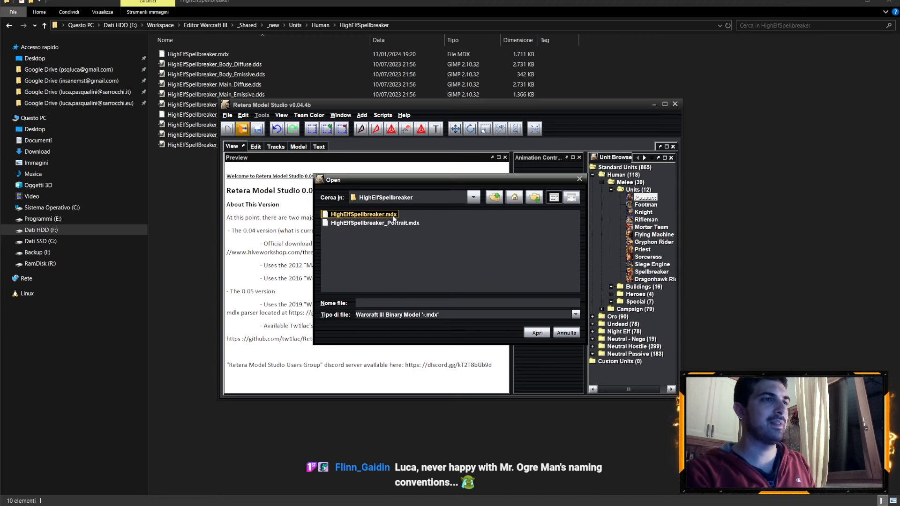
click(538, 332)
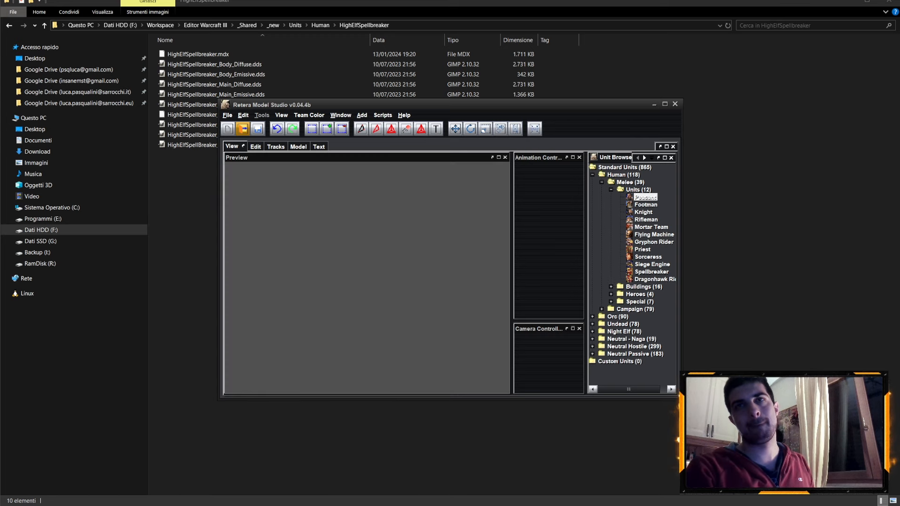
Inspect the previewed model and change the model name in its header to HighElfSpellbreaker
scroll(344, 212, up, 5)
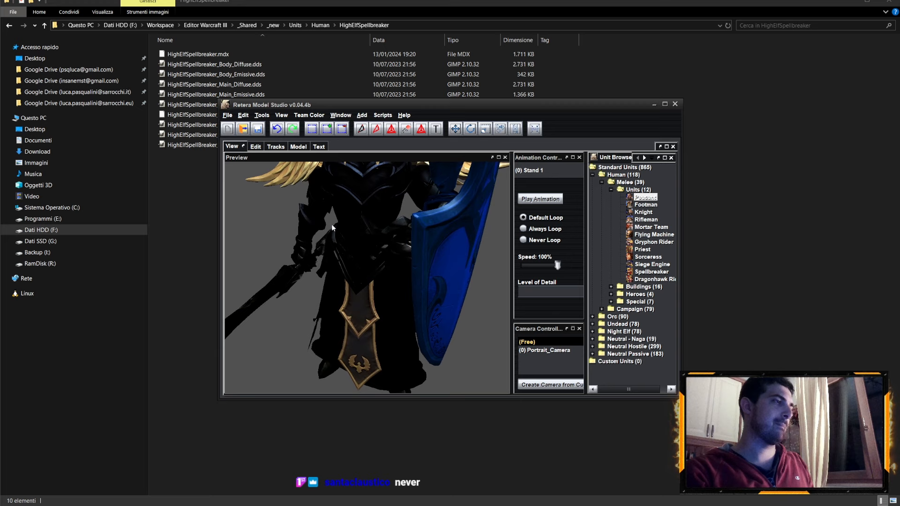
scroll(332, 228, down, 5)
click(298, 147)
click(273, 183)
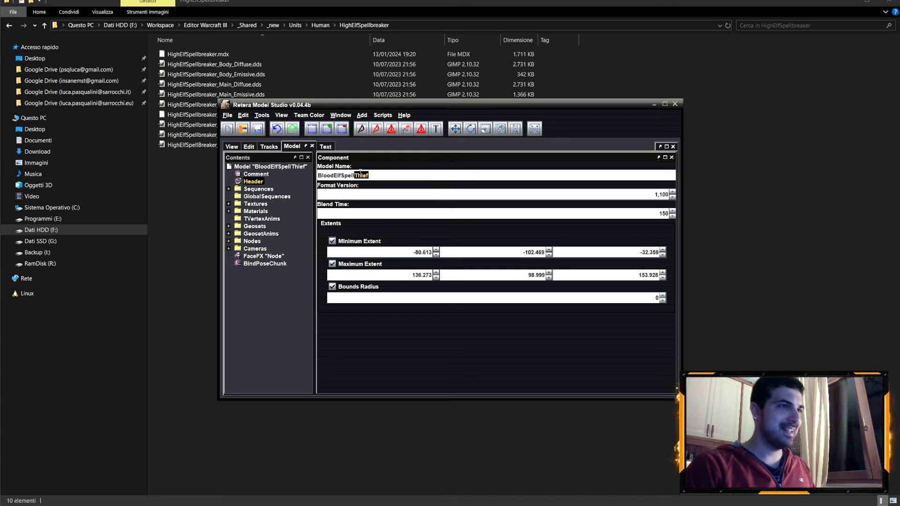
text(breaker)
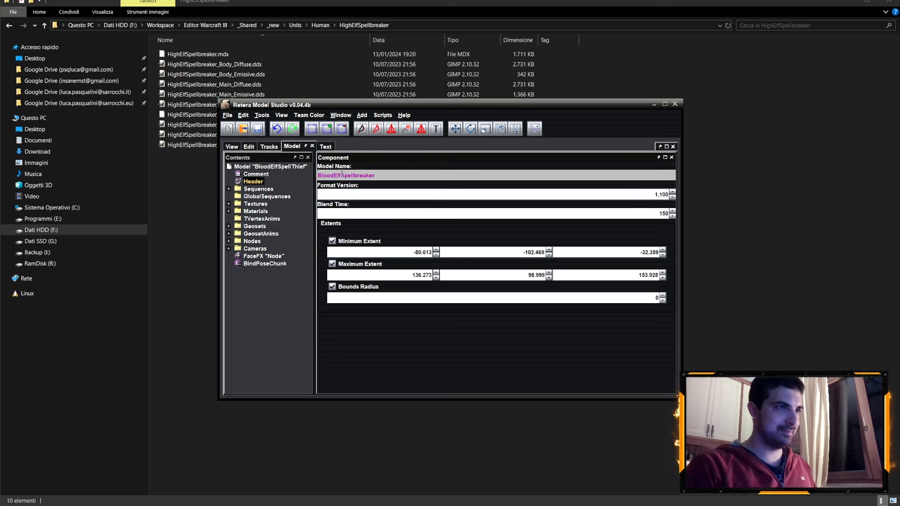
text(lf)
key(Return)
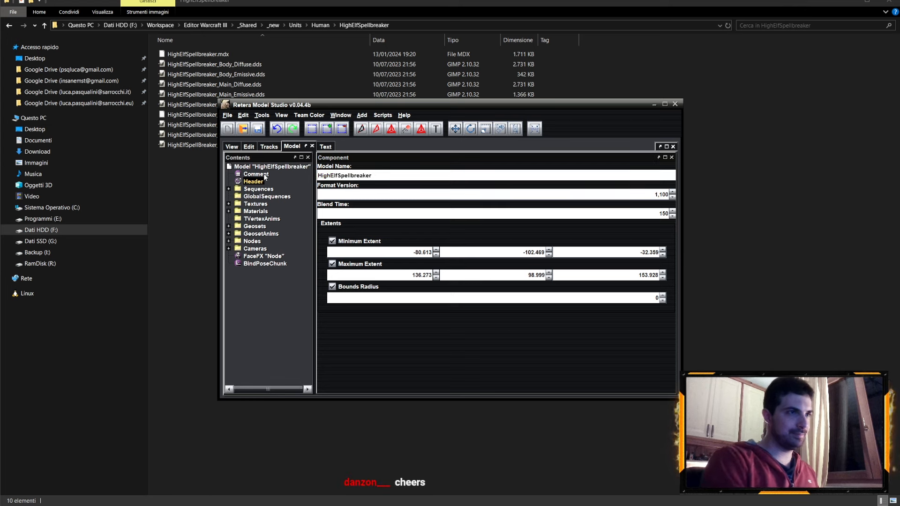
Open the model's texture editor and select the Human_HighElfLieutenant_Weapon_Diffuse.dds entry and its path text for editing
click(249, 146)
click(239, 182)
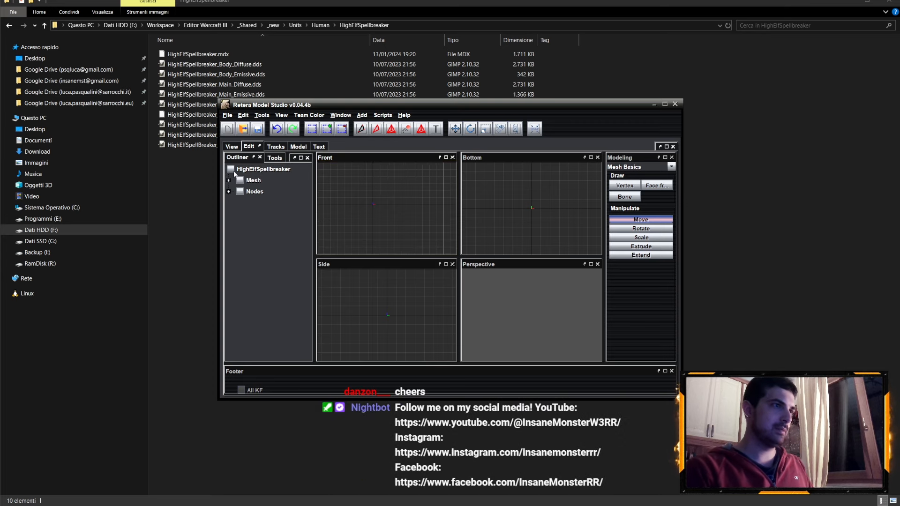
click(232, 147)
click(261, 116)
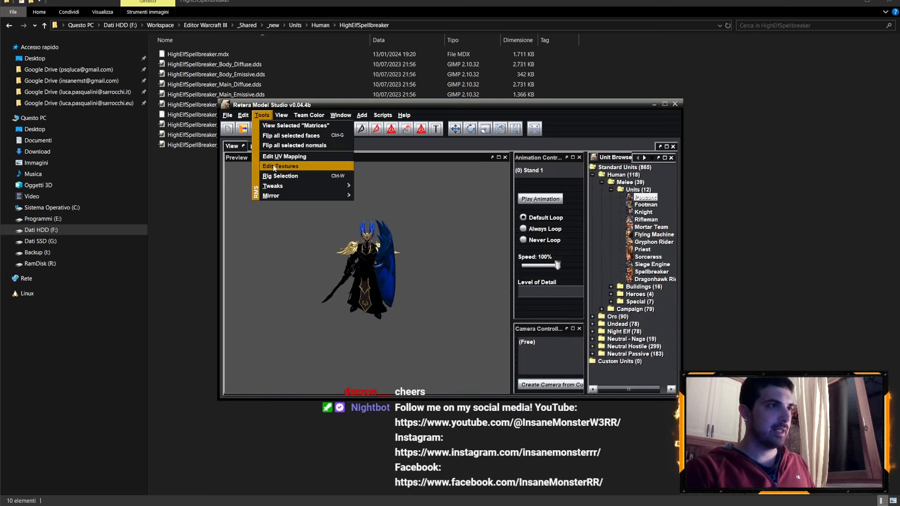
click(335, 168)
click(308, 131)
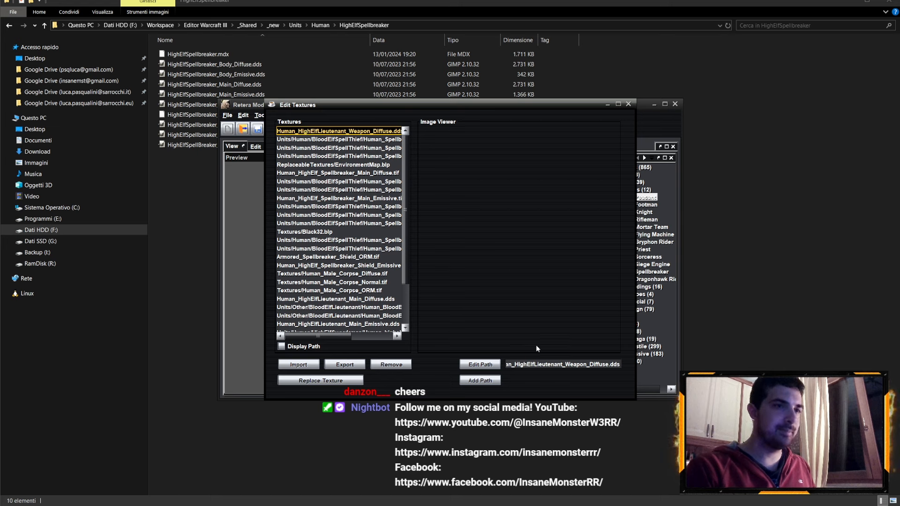
drag(514, 364, 468, 357)
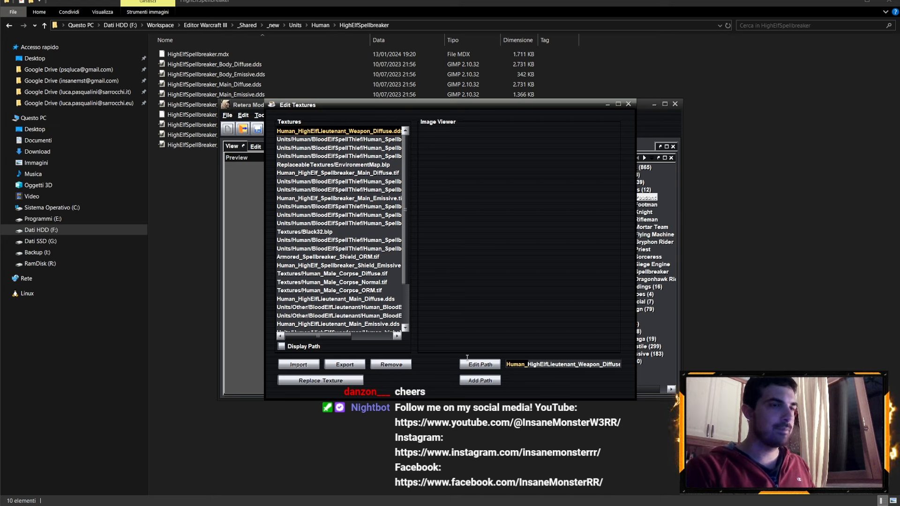
click(337, 173)
click(339, 140)
click(339, 131)
drag(515, 364, 469, 354)
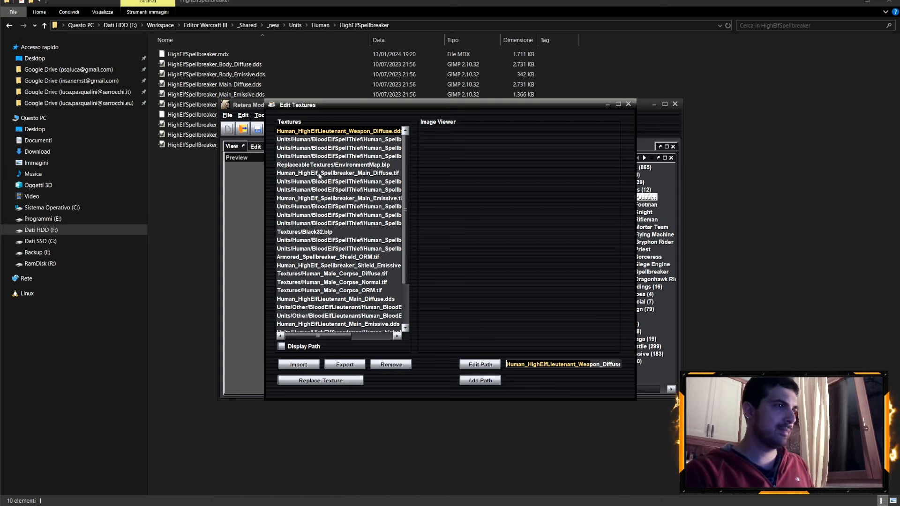
Arrange the windows to see the renamed files and set the Lieutenant weapon texture's path to HighElfSpellBreaker_Weapon_Diffuse.dds
drag(307, 109, 510, 123)
drag(363, 102, 526, 250)
click(564, 117)
click(220, 145)
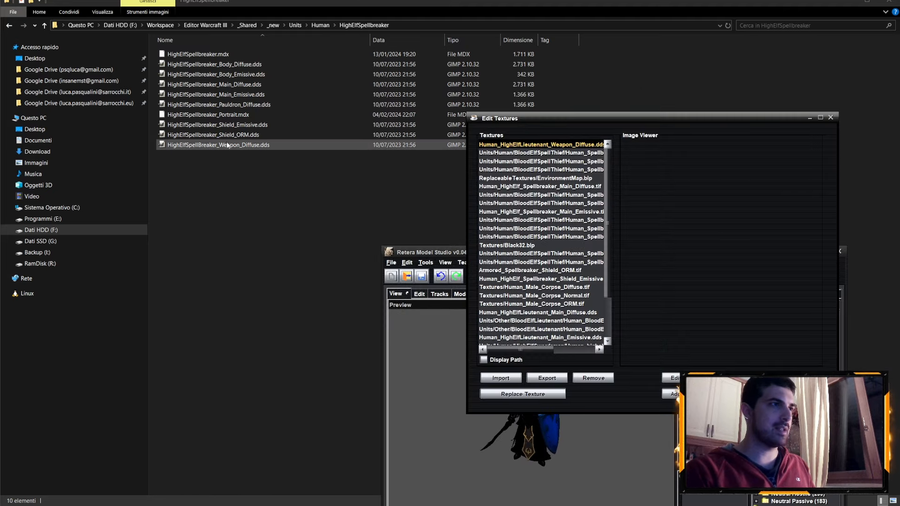
key(F2)
key(alt+Tab)
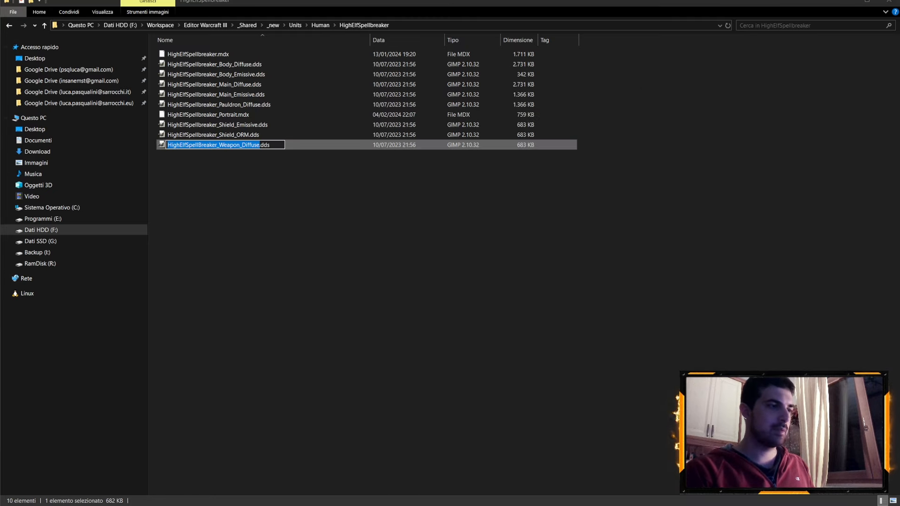
click(37, 493)
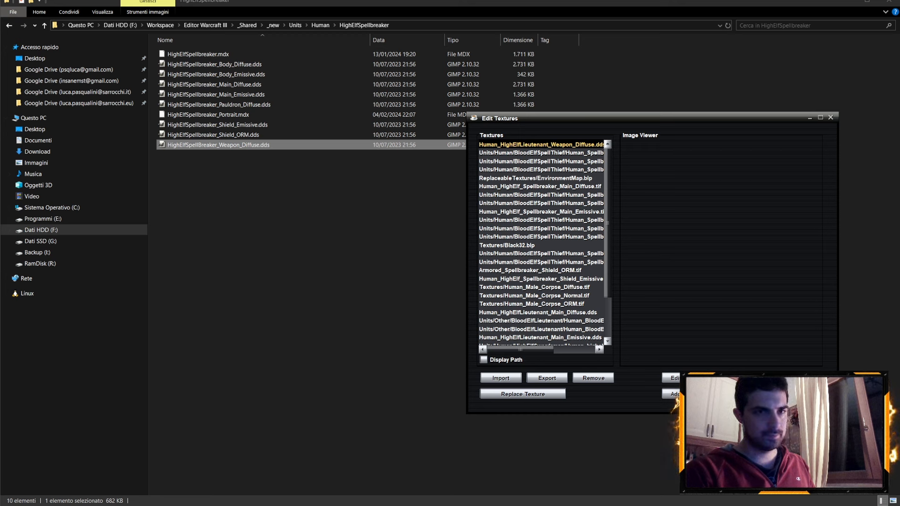
key(Return)
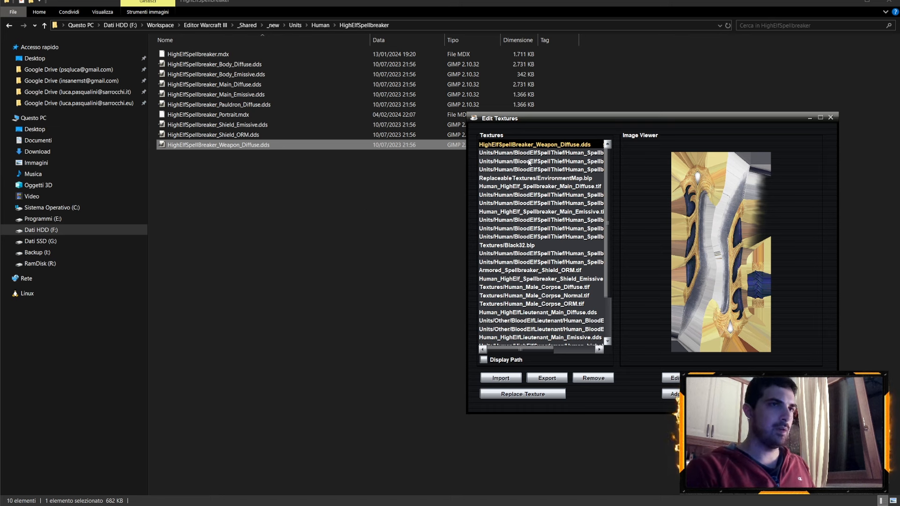
Set the path of the Human_HighElf_Spellbreaker_Main_Diffuse.tif texture to HighElfSpellbreaker_Main_Diffuse.dds
click(534, 178)
click(531, 187)
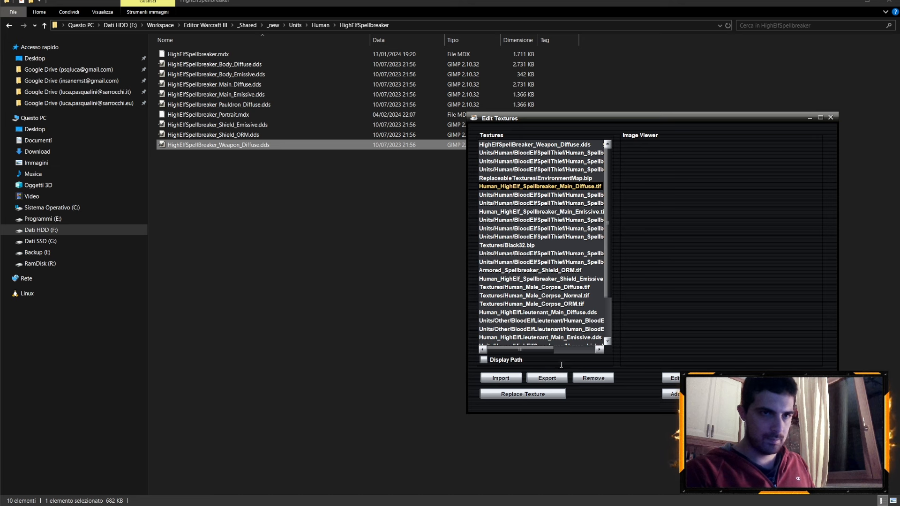
key(Return)
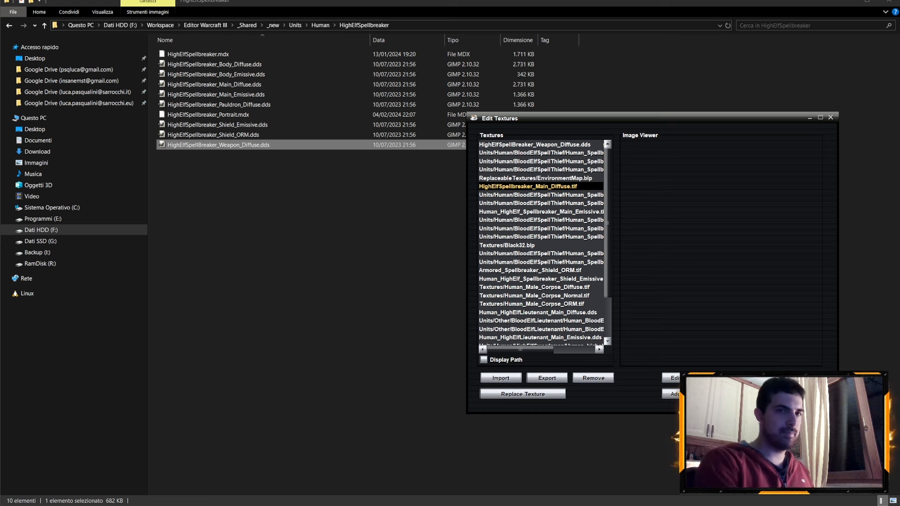
key(Return)
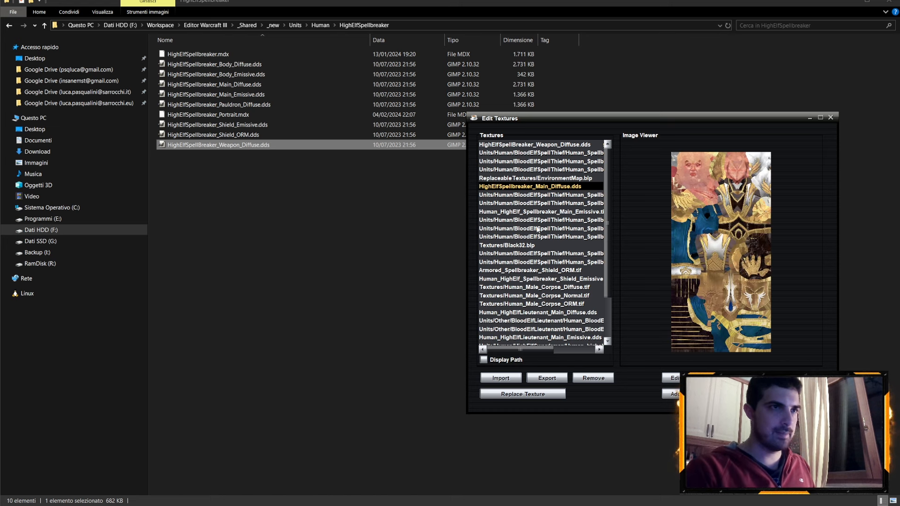
Set the Spellbreaker main emissive and Armored_Spellbreaker_Shield_ORM.tif texture paths to HighElfSpellbreaker_Main_Emissive.dds and HighElfSpellbreaker_Shield_ORM.dds
click(561, 212)
click(672, 378)
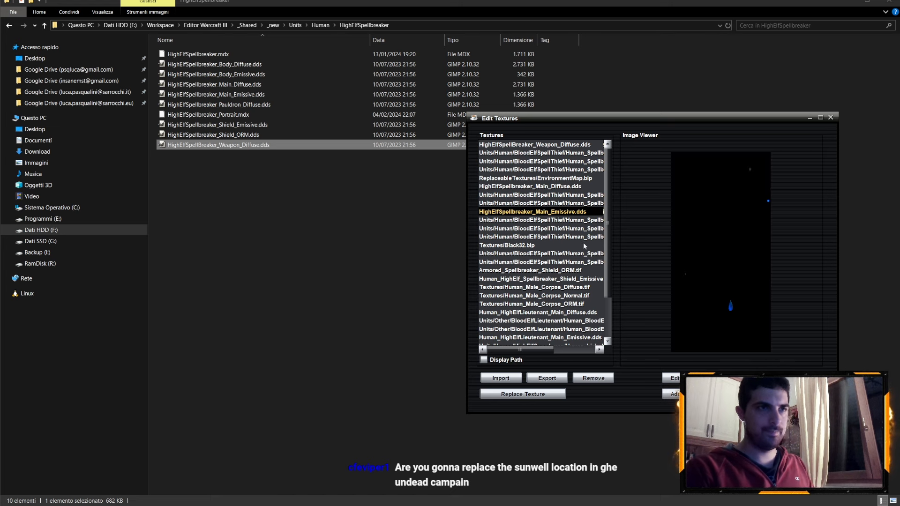
click(529, 262)
click(526, 272)
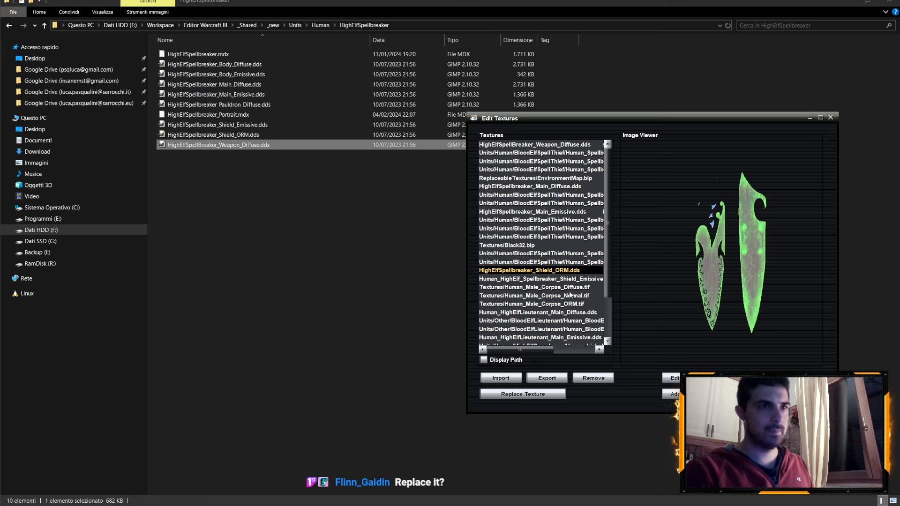
Set the path of the Human_HighElf_Spellbreaker_Shield_Emissive texture to HighElfSpellbreaker_Shield_Emissive.dds
click(560, 280)
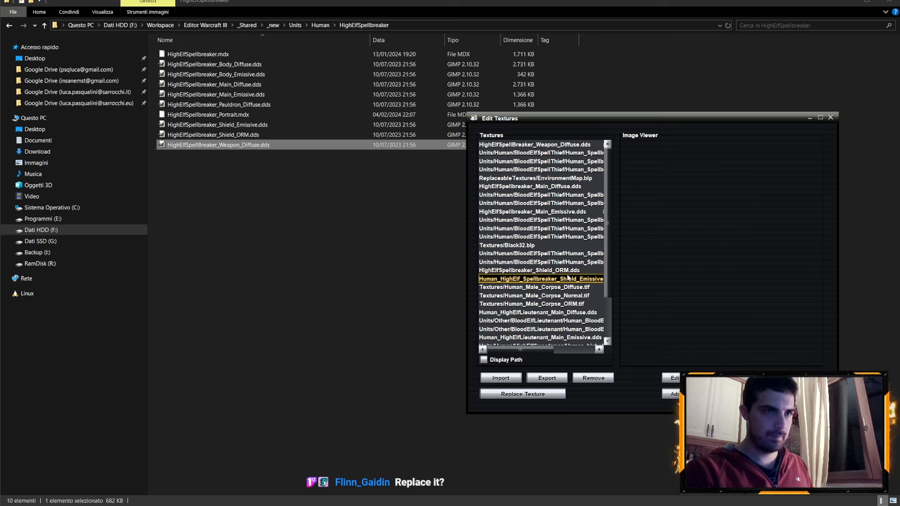
click(564, 272)
click(564, 279)
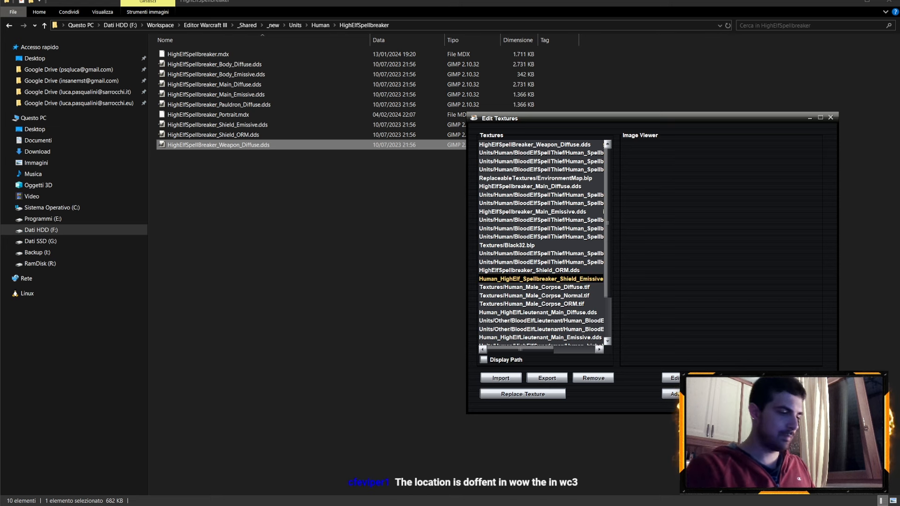
key(Return)
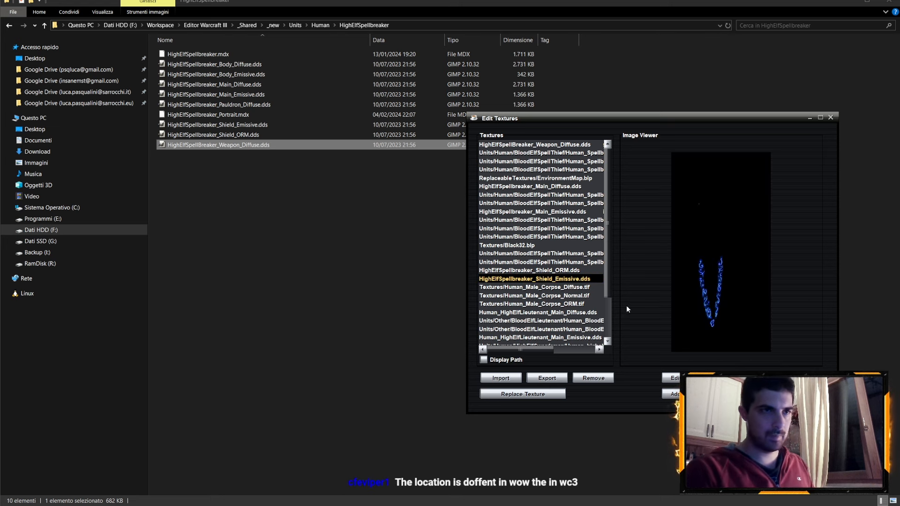
Point the Lieutenant main diffuse and emissive .dds textures to HighElfSpellbreaker_Main_Diffuse.dds and HighElfSpellbreaker_Main_Emissive.dds
click(562, 313)
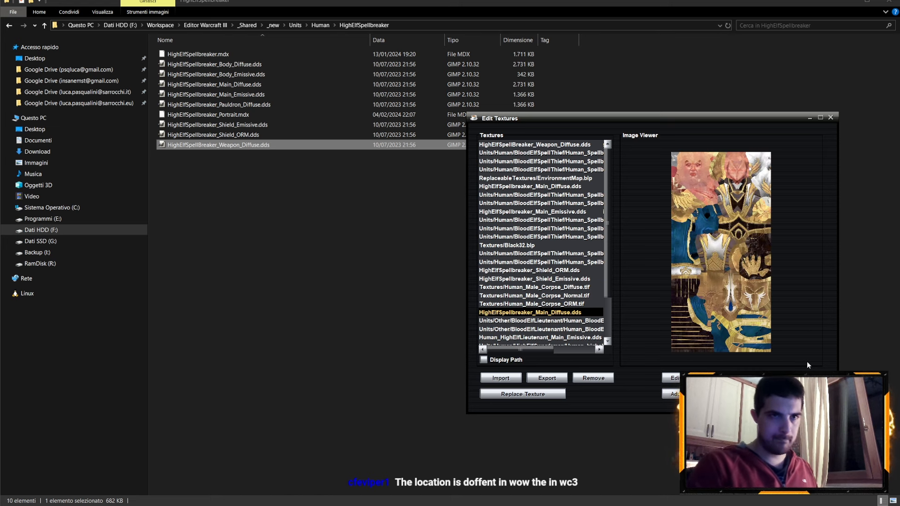
scroll(586, 326, down, 2)
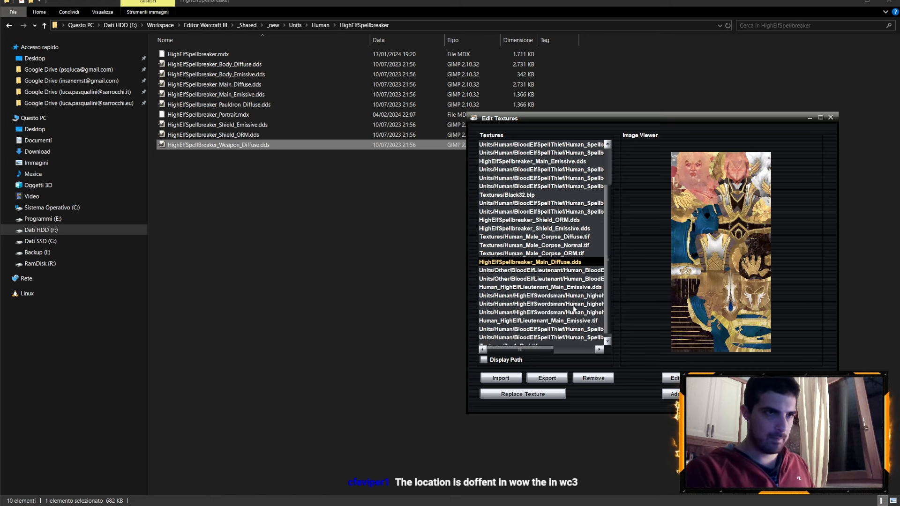
click(587, 286)
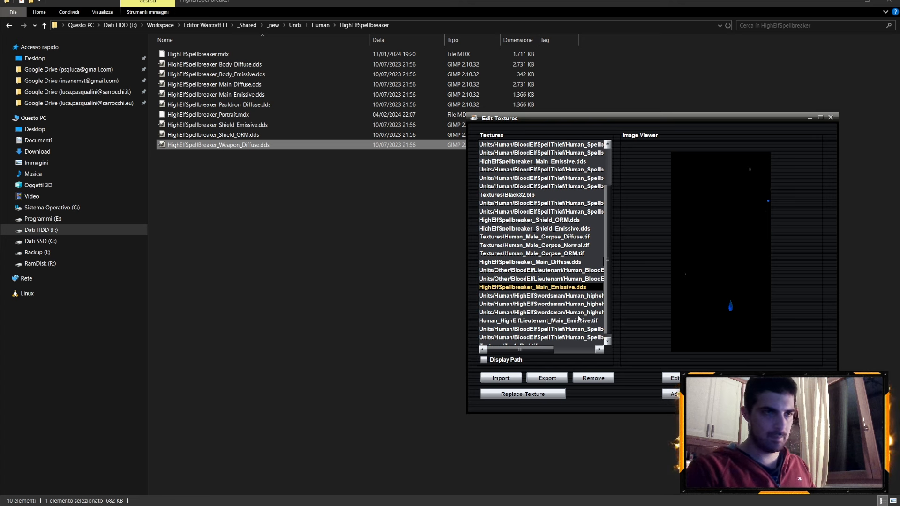
Widen the texture editor window to uncover its path controls and compare the Lieutenant emissive, High Elf Swordsman and Blood Elf Lieutenant textures
click(539, 321)
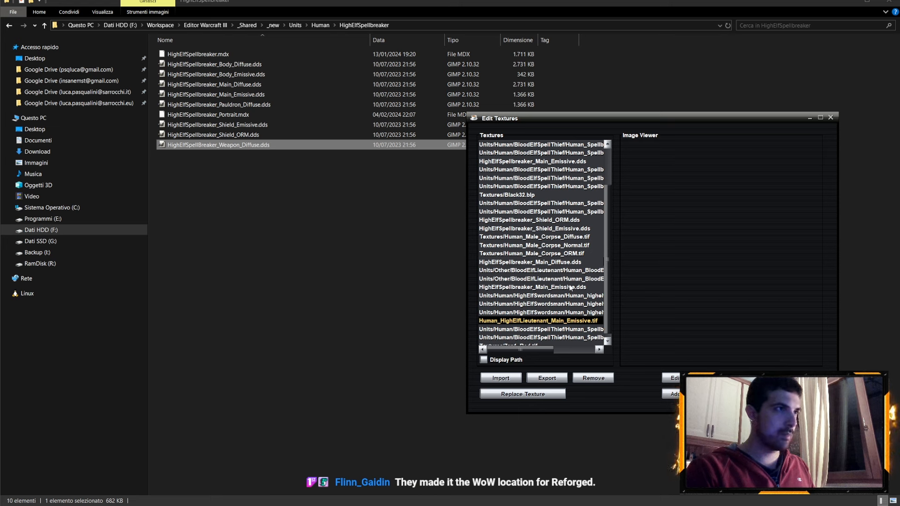
click(573, 295)
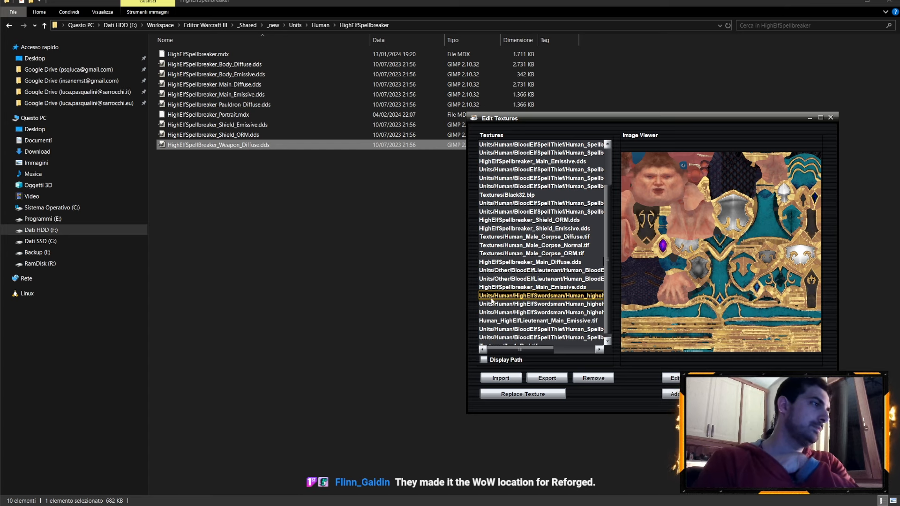
drag(467, 281, 366, 284)
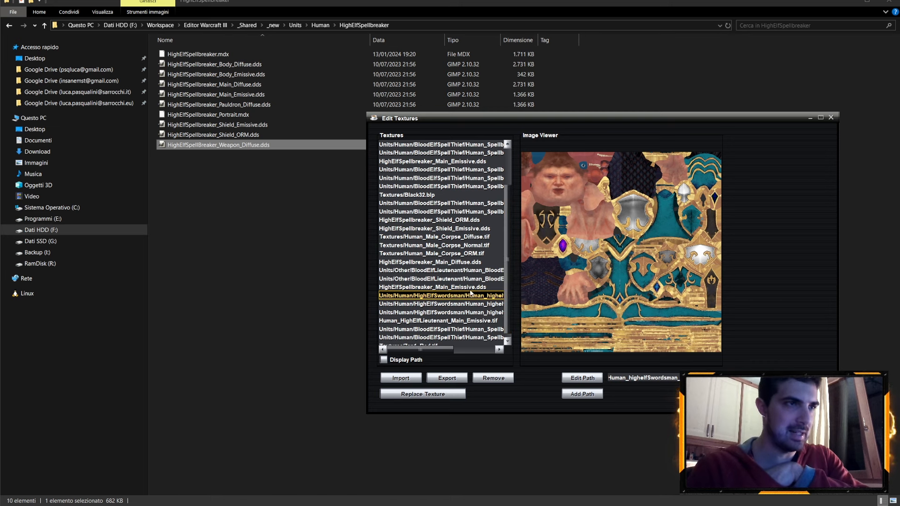
click(472, 287)
click(476, 271)
click(478, 279)
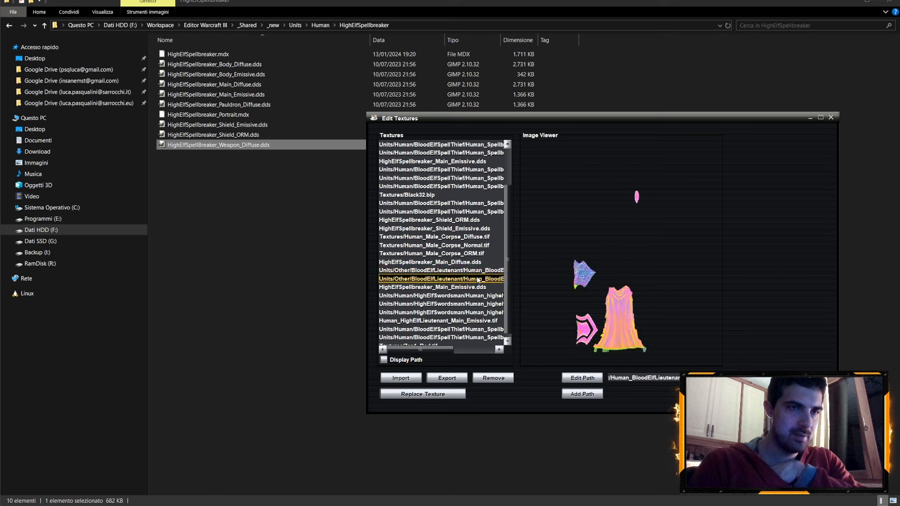
Set the path of the second HighElfSpellbreaker_Main_Diffuse.dds entry, below the corpse textures, to HighElfSpellbreaker_Body_Diffuse.dds
click(469, 263)
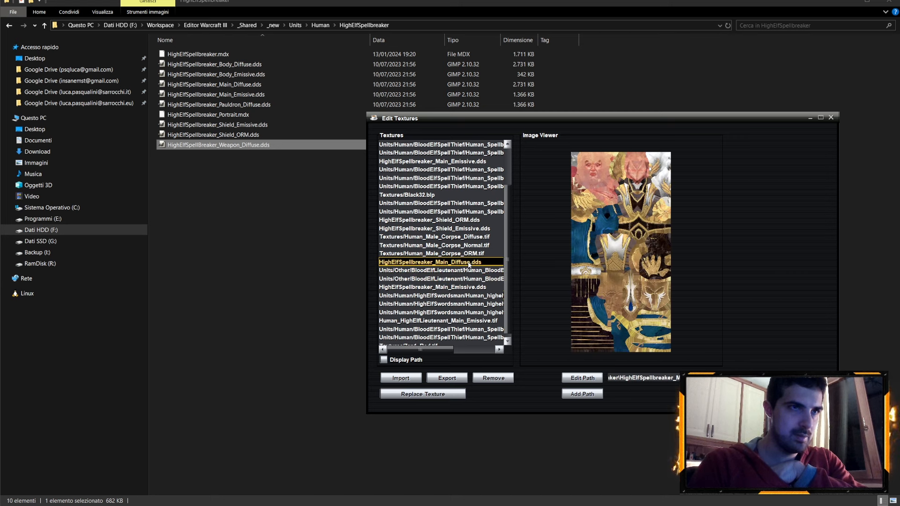
scroll(462, 250, up, 2)
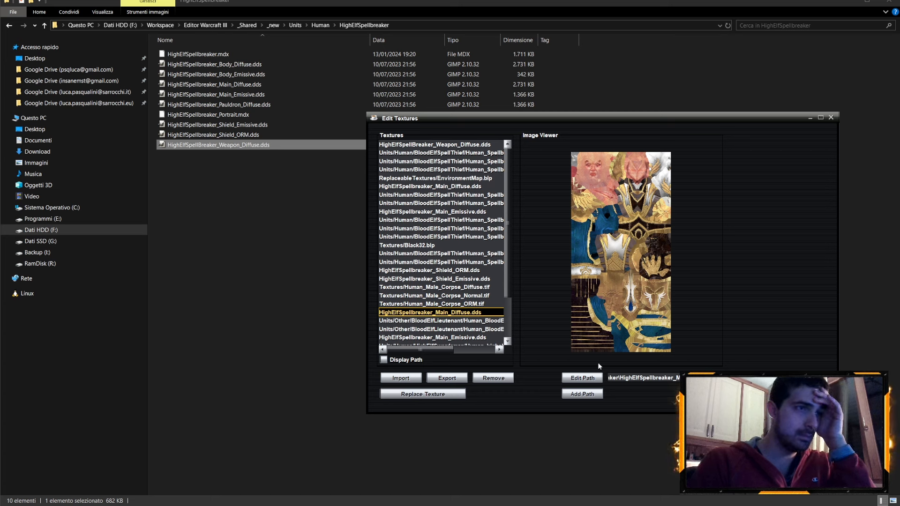
click(675, 377)
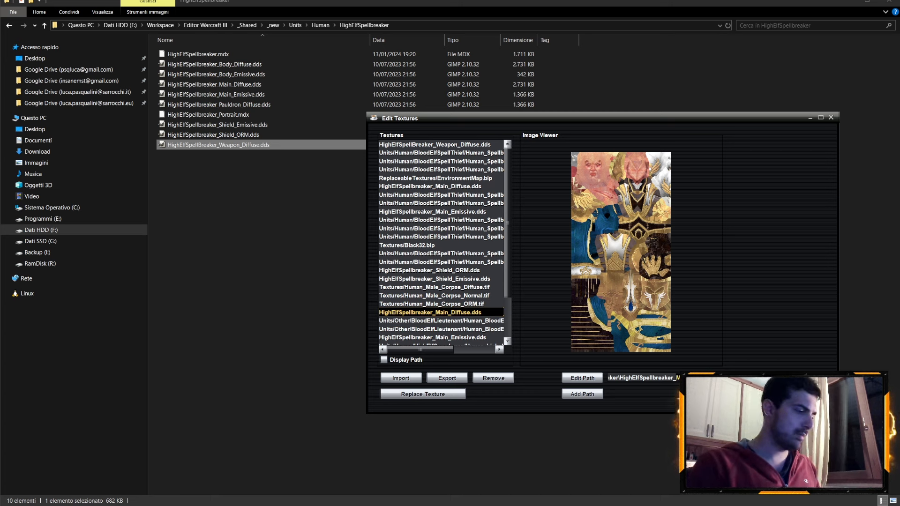
key(Return)
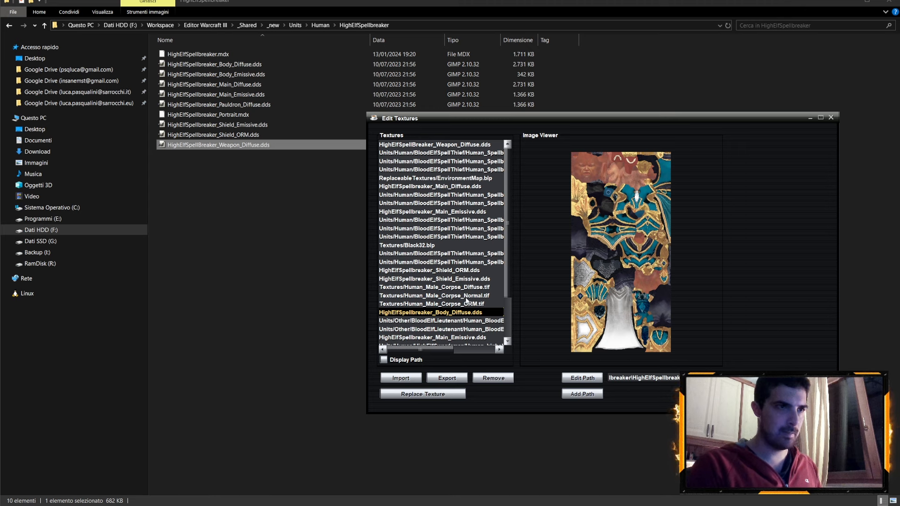
Copy the body diffuse path and adapt it to set the second HighElfSpellbreaker_Main_Emissive.dds entry to HighElfSpellbreaker_Body_Emissive.dds
scroll(467, 299, down, 2)
key(ctrl+a)
key(ctrl+c)
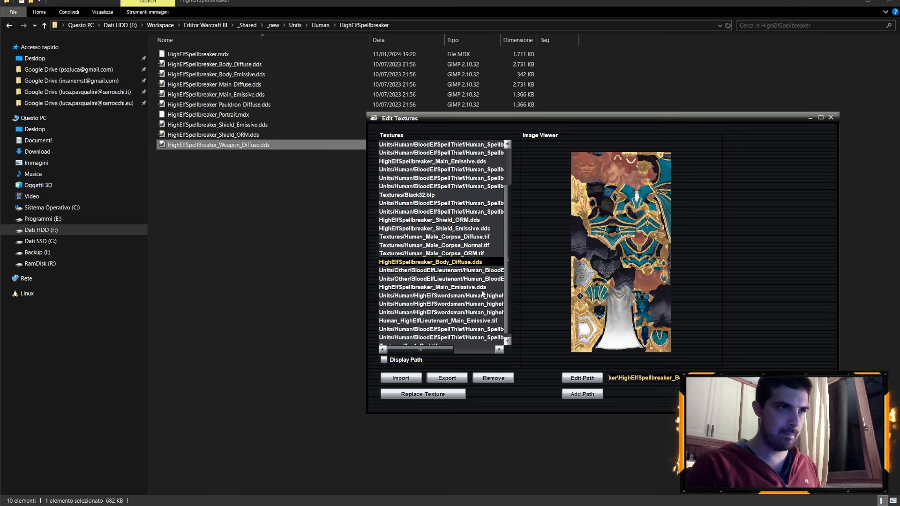
click(472, 288)
click(656, 378)
key(ctrl+a)
key(ctrl+v)
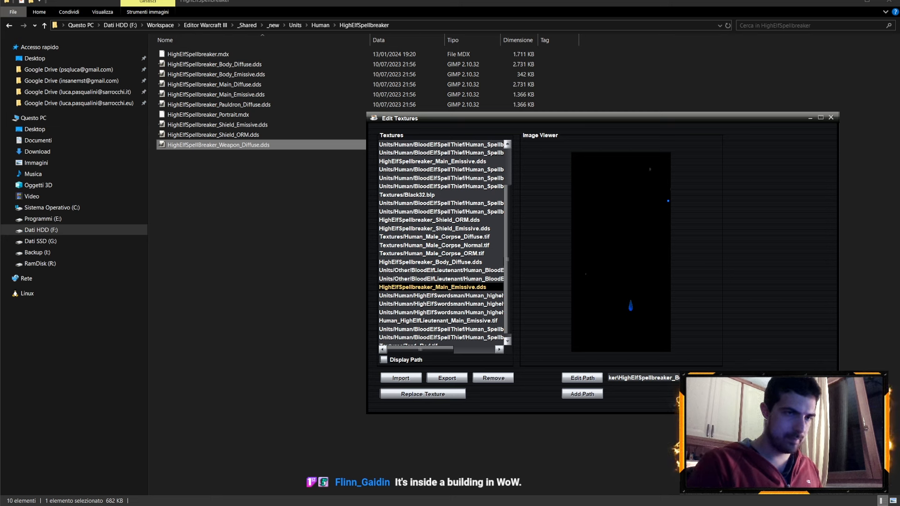
text(Emissive)
key(Return)
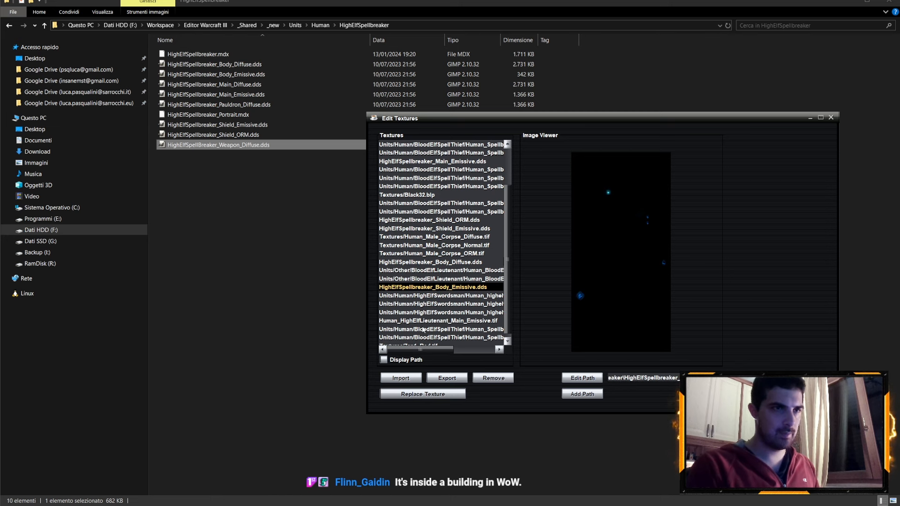
Check the Human_HighElfLieutenant_Main_Emissive.tif entry, inspect the model's armor and head closely in the preview, and move the model window clear of the textures
scroll(451, 309, down, 1)
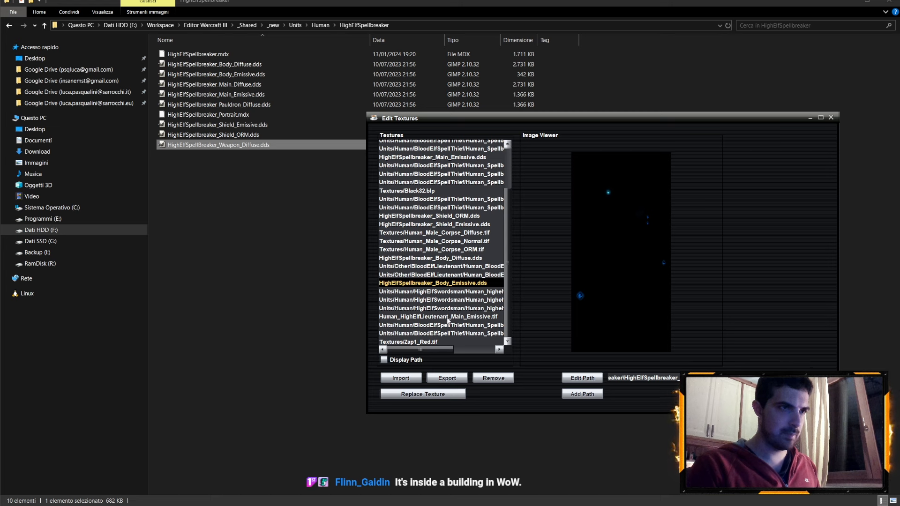
click(455, 317)
scroll(452, 310, up, 3)
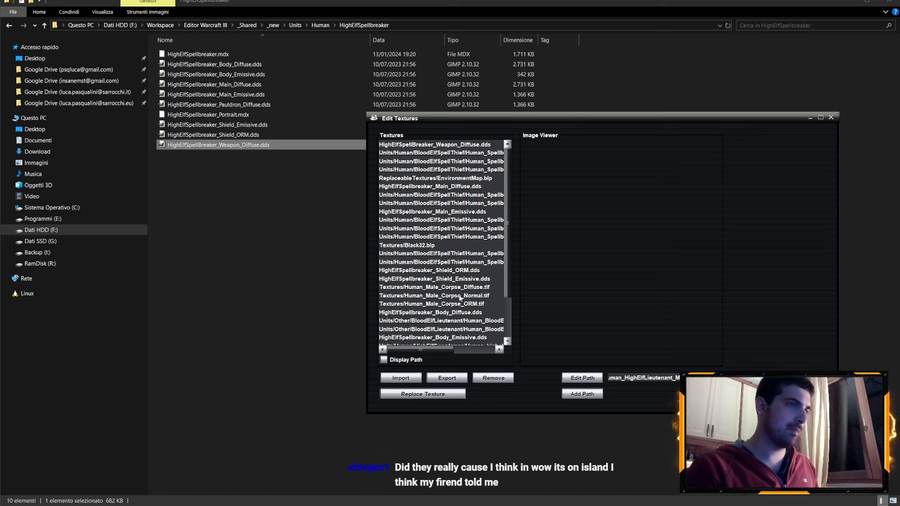
key(alt+Tab)
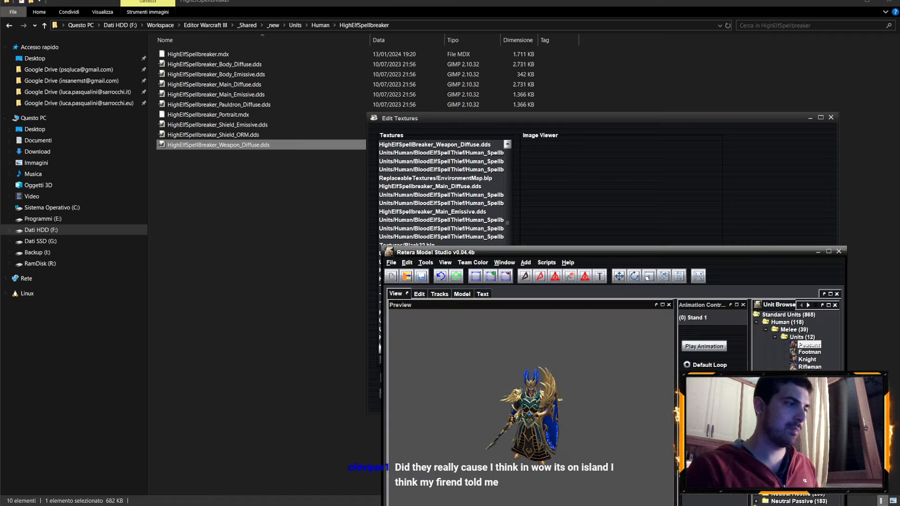
scroll(527, 408, up, 4)
middle_drag(527, 408, 563, 375)
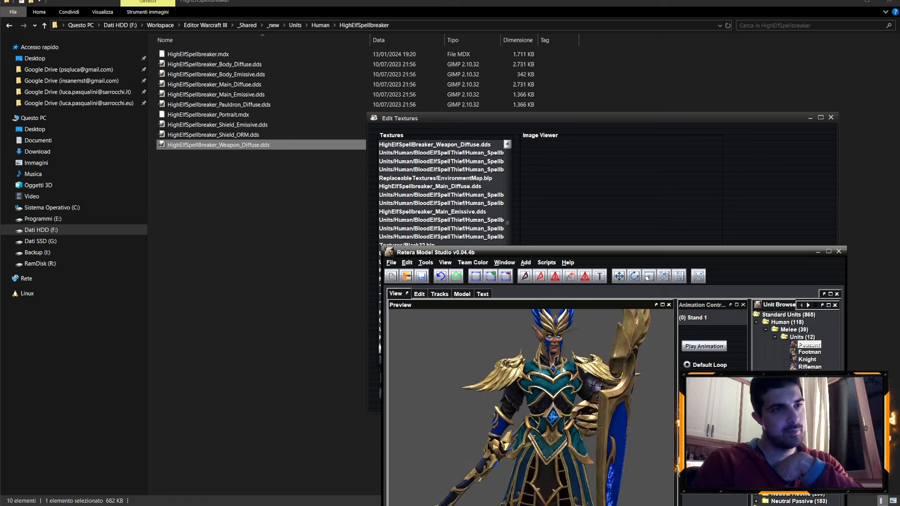
scroll(561, 375, up, 4)
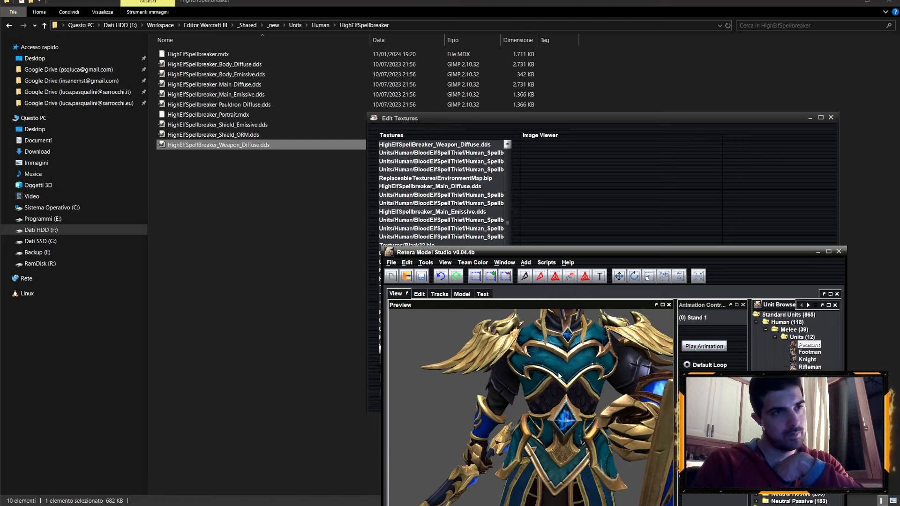
middle_drag(559, 374, 544, 440)
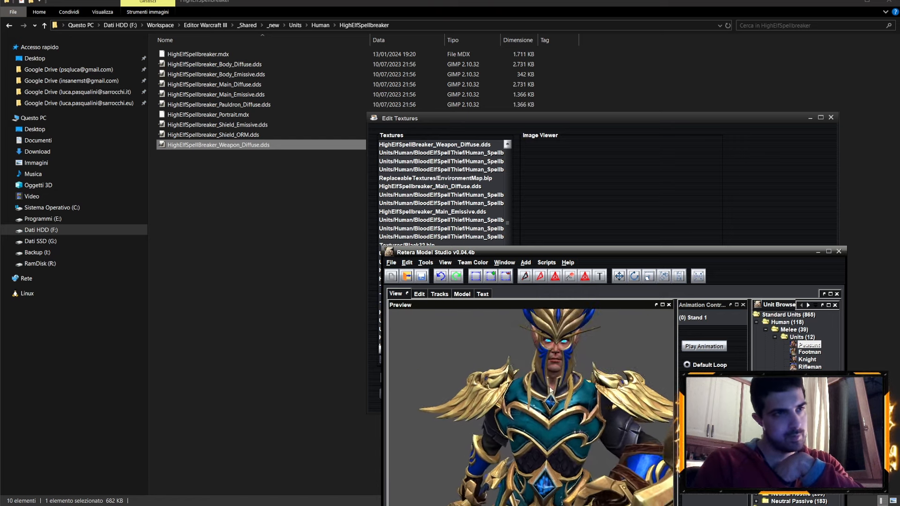
drag(580, 254, 20, 109)
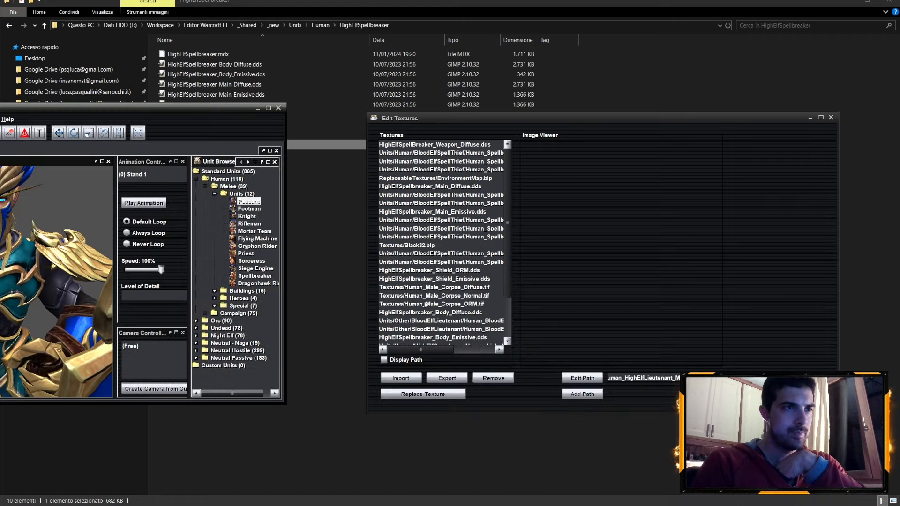
drag(235, 109, 85, 143)
Examine the remaining texture entries one by one against the renamed files, from the Lieutenant emissive and swordsman maps to the body and weapon diffuse
scroll(463, 248, down, 2)
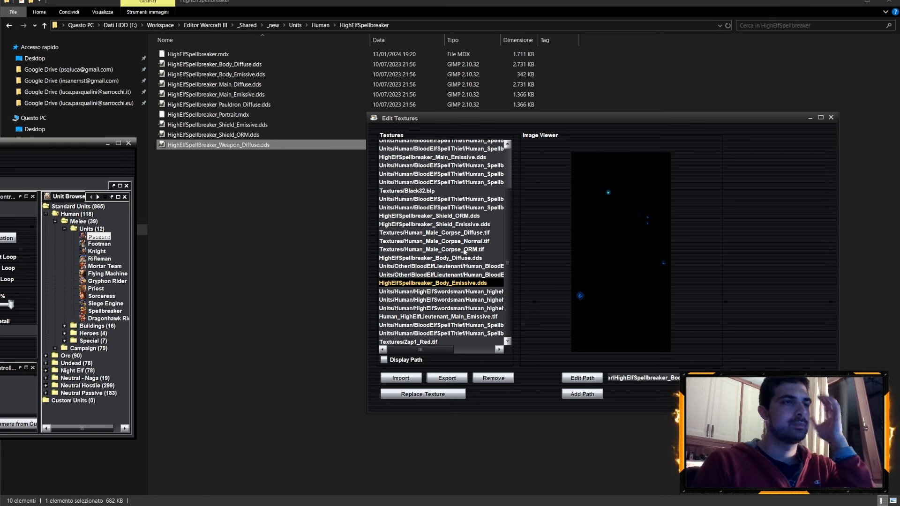
click(456, 317)
click(445, 283)
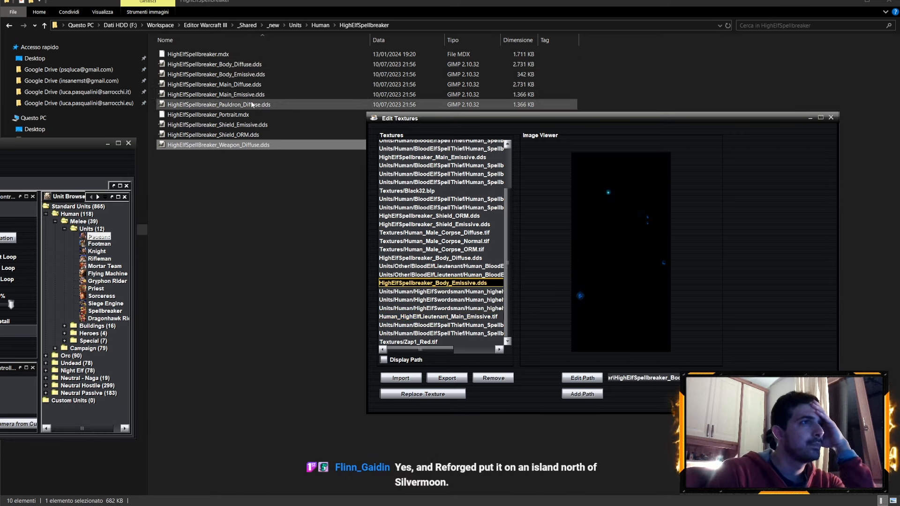
scroll(493, 216, up, 2)
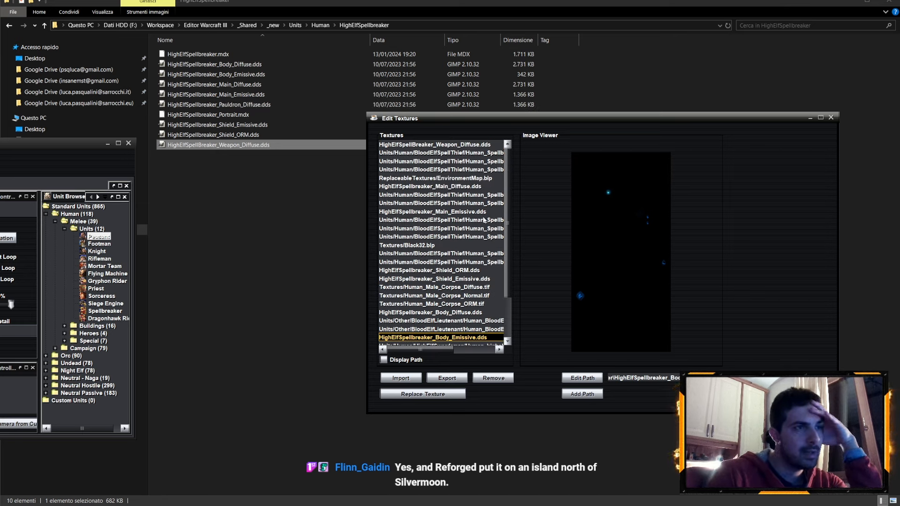
scroll(477, 228, down, 2)
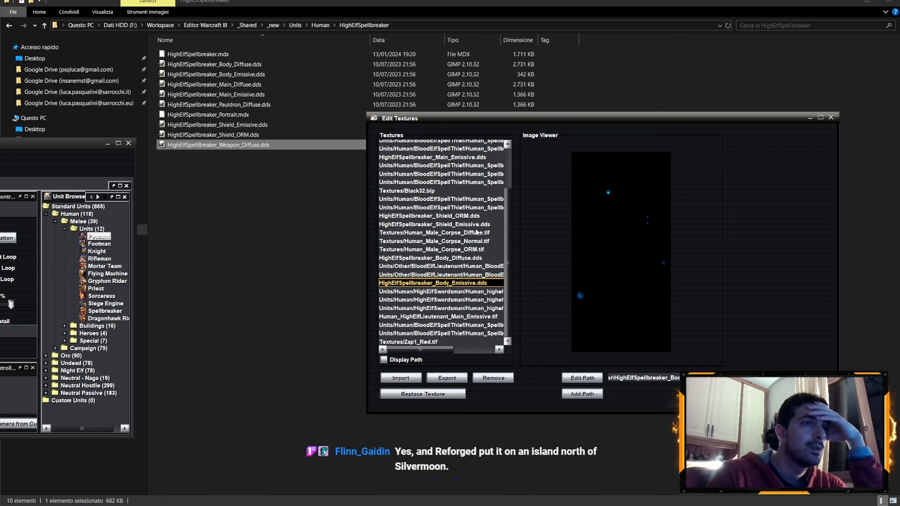
click(480, 326)
click(480, 334)
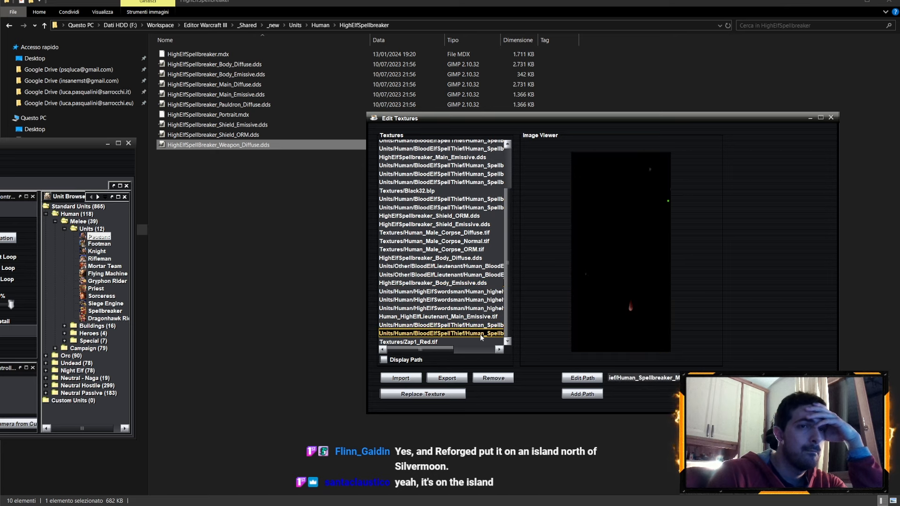
click(468, 309)
click(468, 300)
click(468, 292)
click(467, 283)
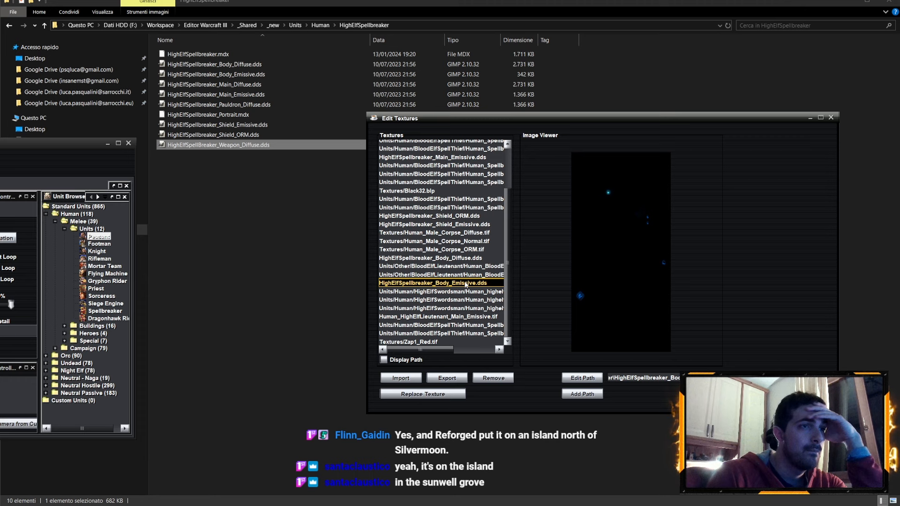
click(462, 250)
click(460, 258)
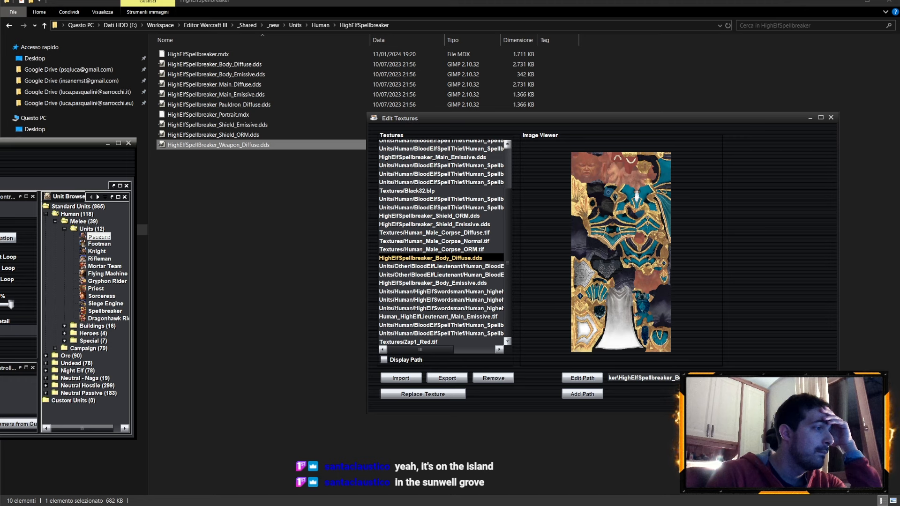
scroll(492, 311, up, 2)
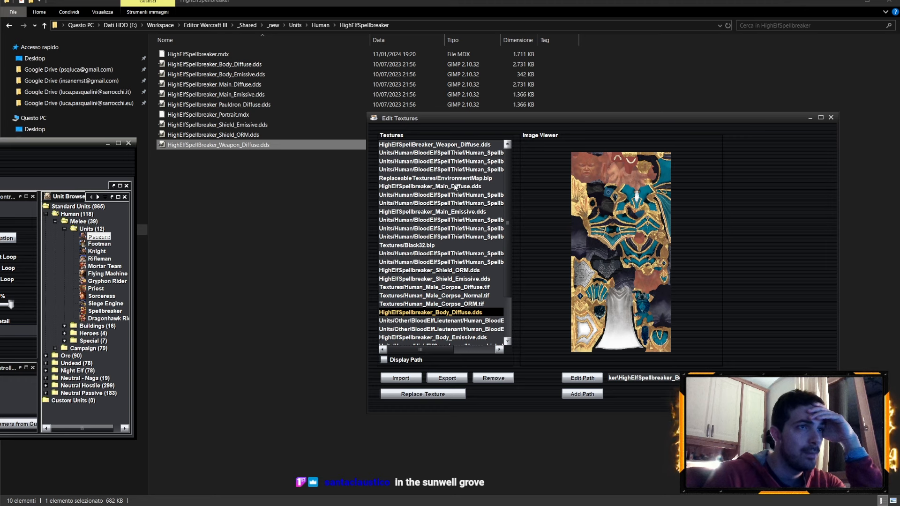
click(463, 178)
click(461, 146)
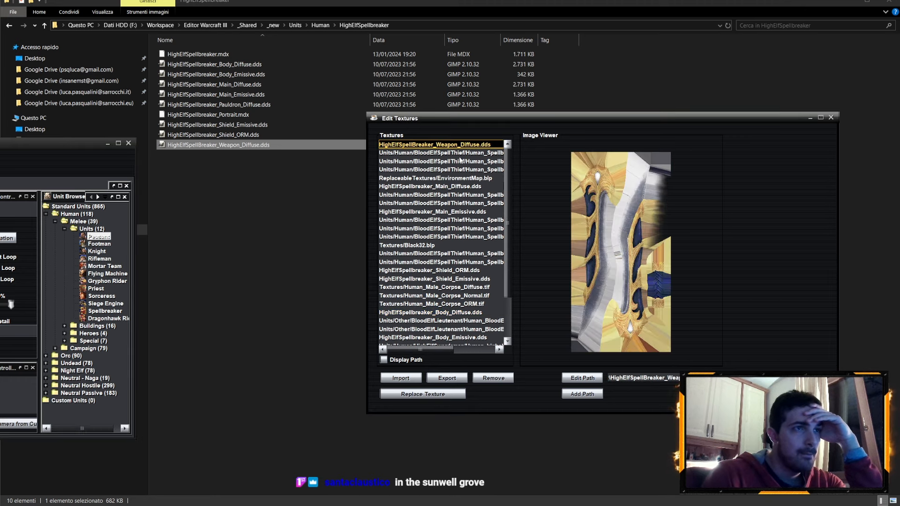
Examine the remaining Spellbreaker, hair and Lieutenant emissive texture entries, moving the model and texture windows clear of the file list
scroll(450, 238, down, 2)
click(468, 317)
click(471, 325)
click(470, 334)
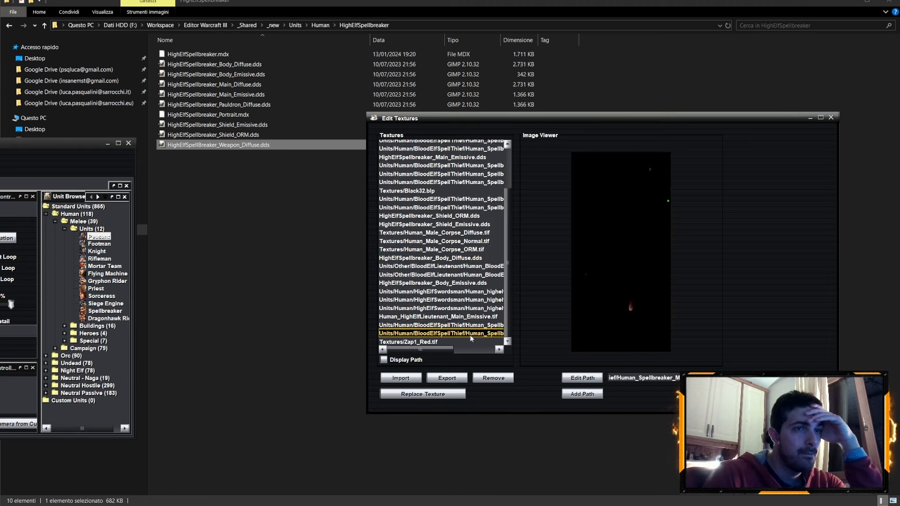
click(461, 317)
drag(34, 144, 56, 240)
click(383, 166)
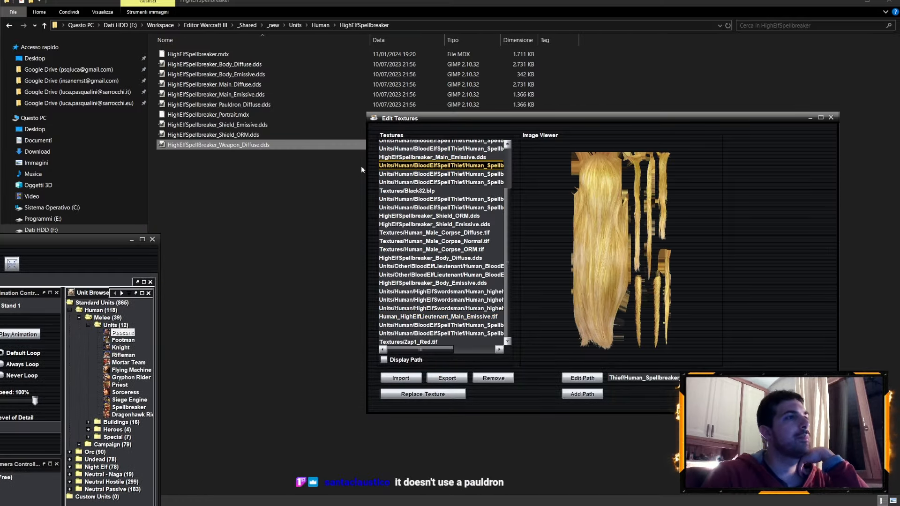
click(449, 317)
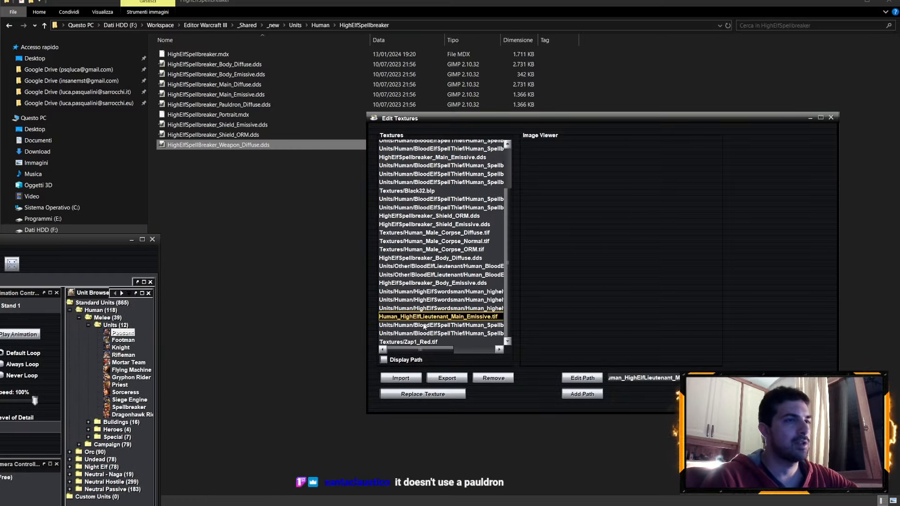
click(132, 239)
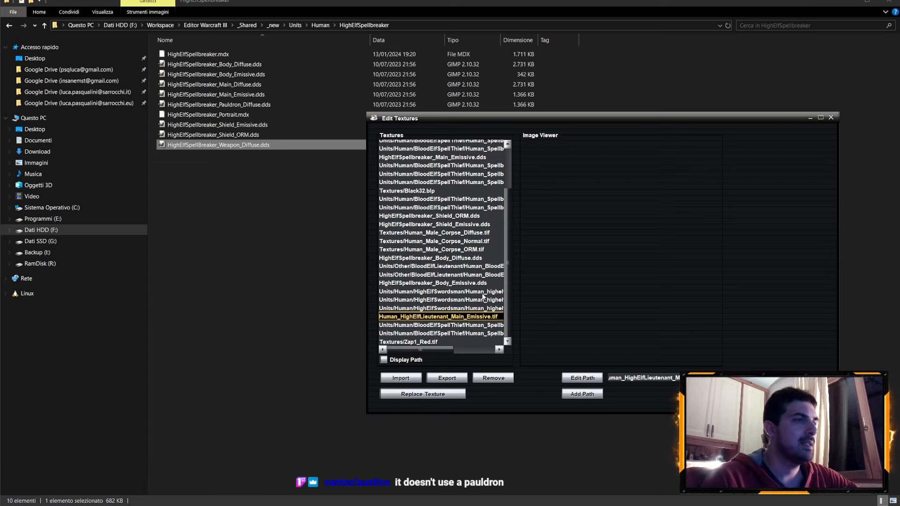
drag(521, 114, 462, 118)
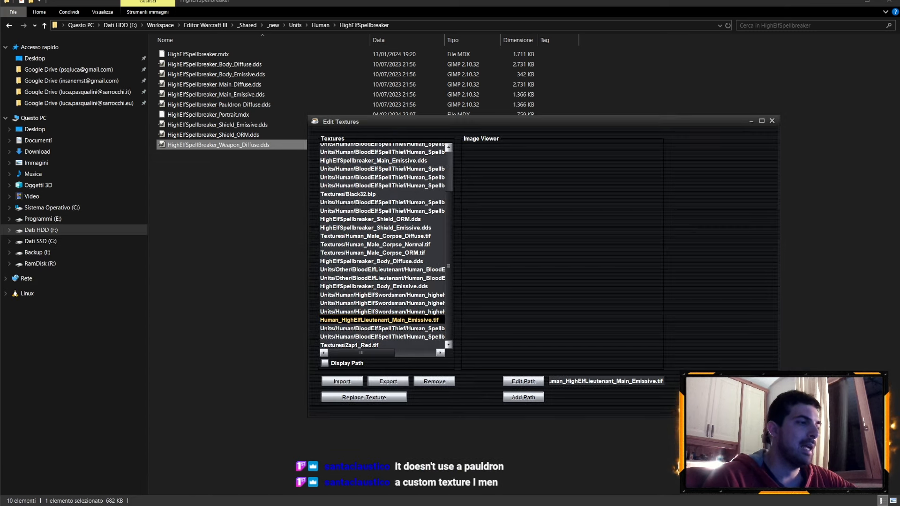
Inspect the spellbreaker model from several angles in the preview, checking its armor and pauldrons, and put the model window away
key(alt+Tab)
drag(60, 239, 595, 54)
scroll(445, 197, up, 2)
scroll(445, 197, down, 2)
drag(431, 183, 595, 185)
scroll(390, 190, down, 2)
mouse_move(380, 190)
mouse_down()
mouse_move(405, 189)
mouse_move(377, 192)
mouse_up()
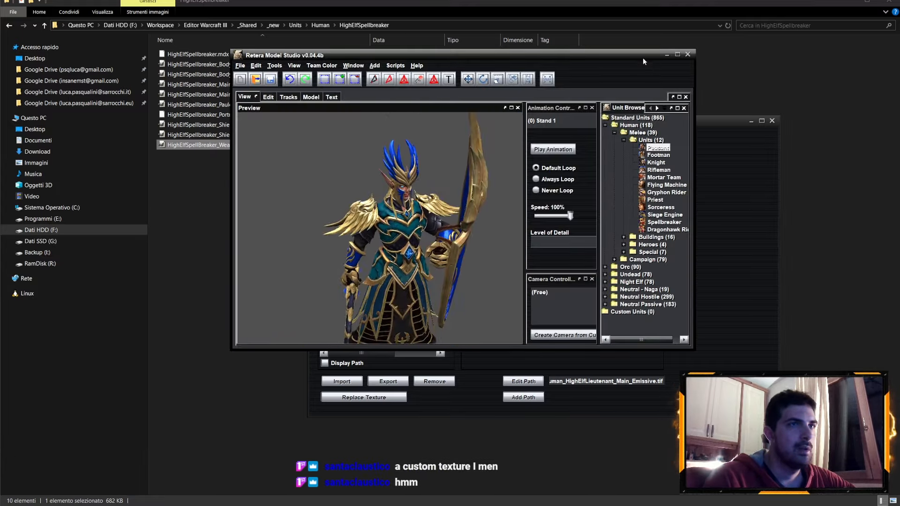
click(667, 55)
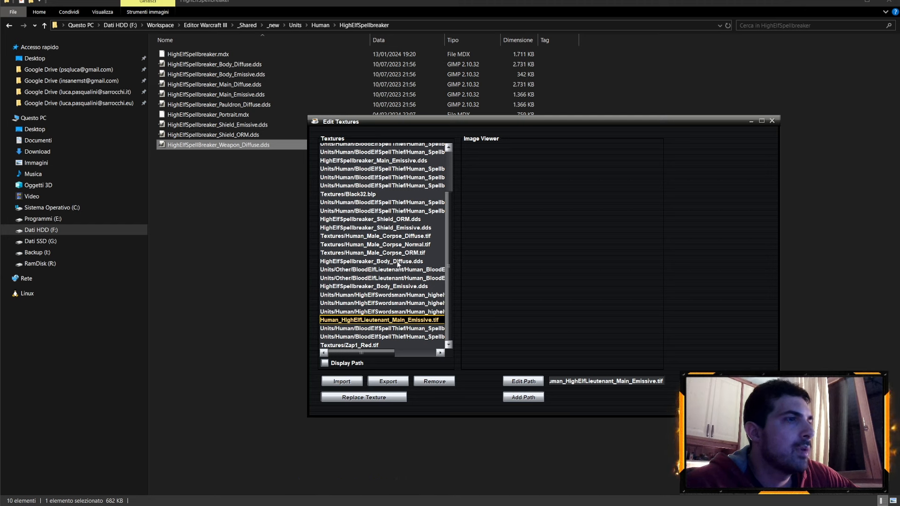
Copy the Textures/Black32.blp path and set it on the Human_HighElfLieutenant_Main_Emissive.tif entry
scroll(412, 249, up, 2)
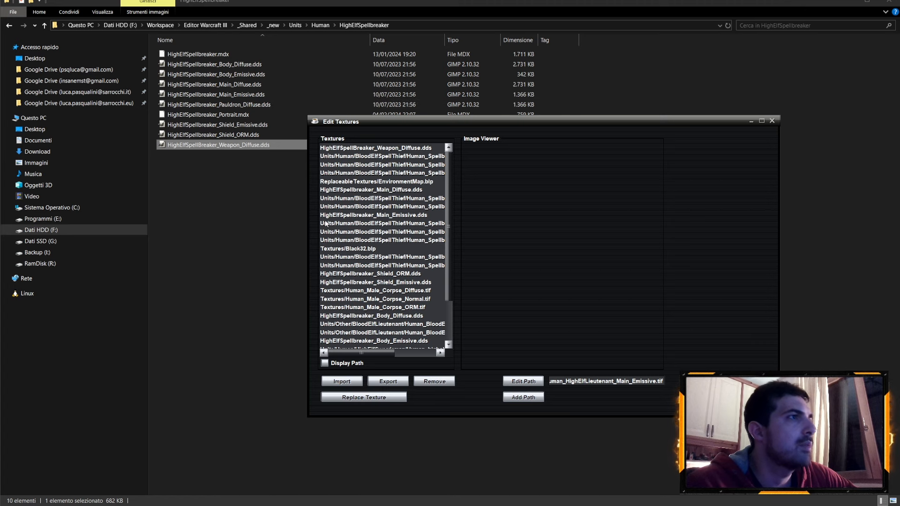
scroll(424, 339, down, 2)
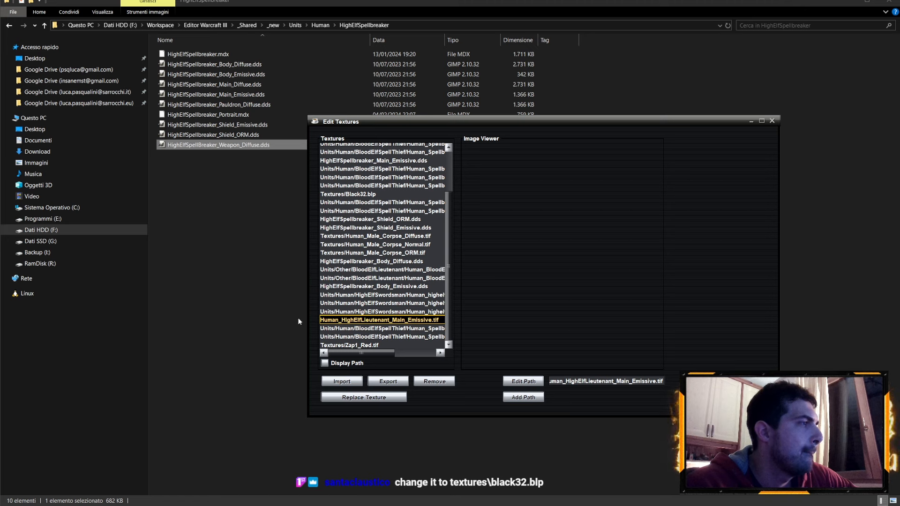
scroll(364, 317, up, 2)
click(358, 247)
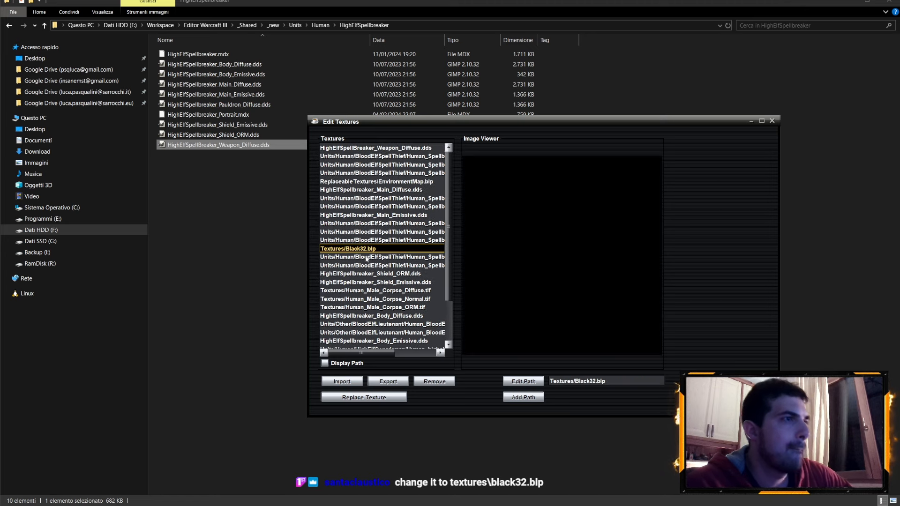
scroll(359, 247, down, 2)
double_click(584, 382)
key(ctrl+c)
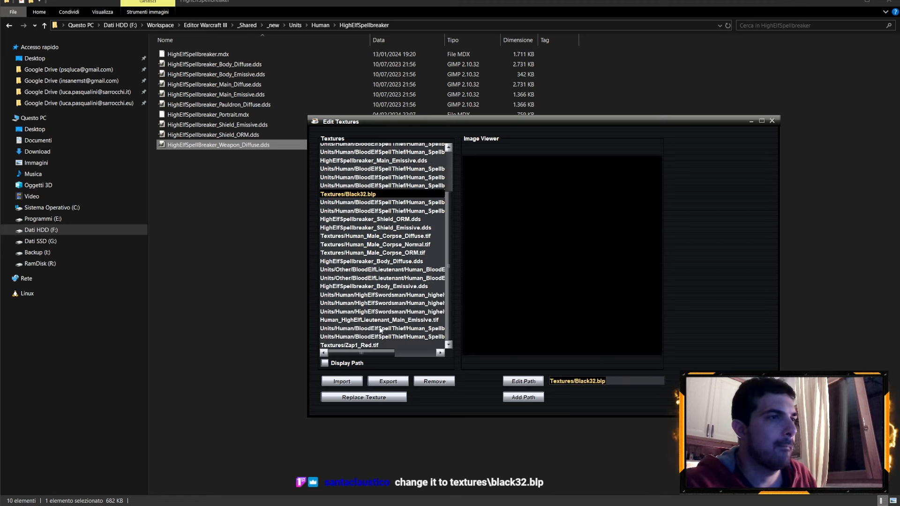
click(384, 323)
triple_click(623, 381)
key(ctrl+v)
key(Return)
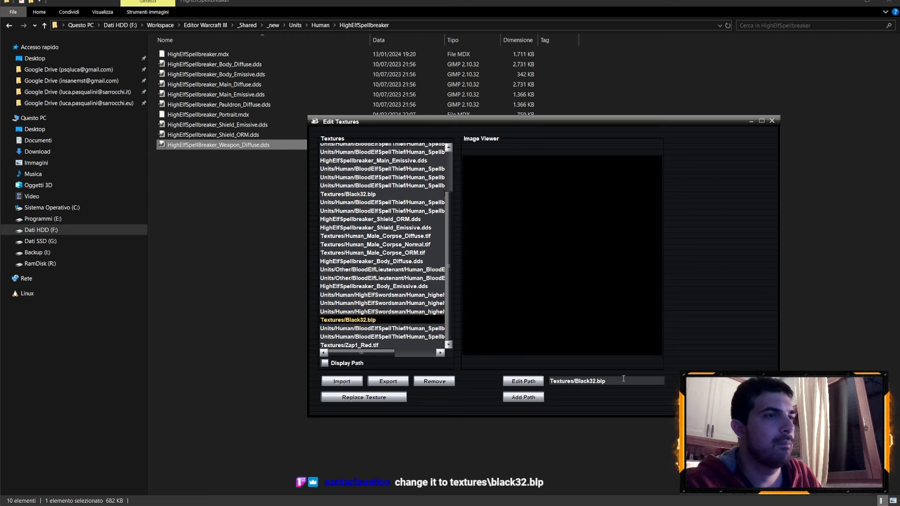
Delete the HighElfSpellbreaker_Pauldron_Diffuse.dds file from the HighElfSpellbreaker folder
scroll(397, 261, up, 2)
click(216, 112)
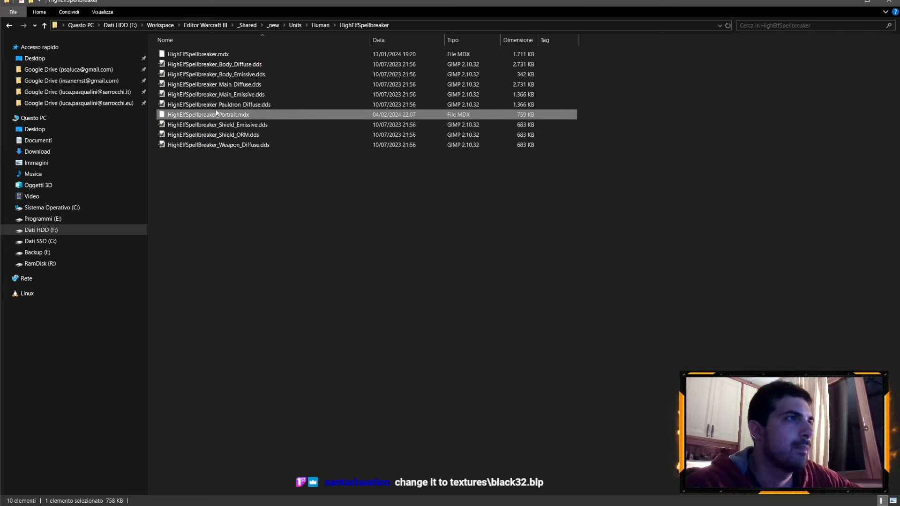
click(234, 105)
key(Delete)
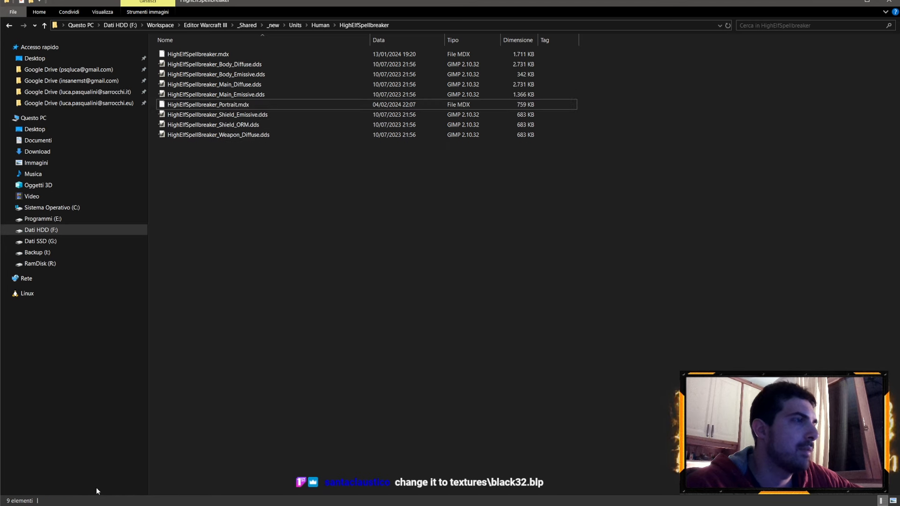
Close the texture editor, check the model's header name, and orbit the spellbreaker in the preview
click(51, 487)
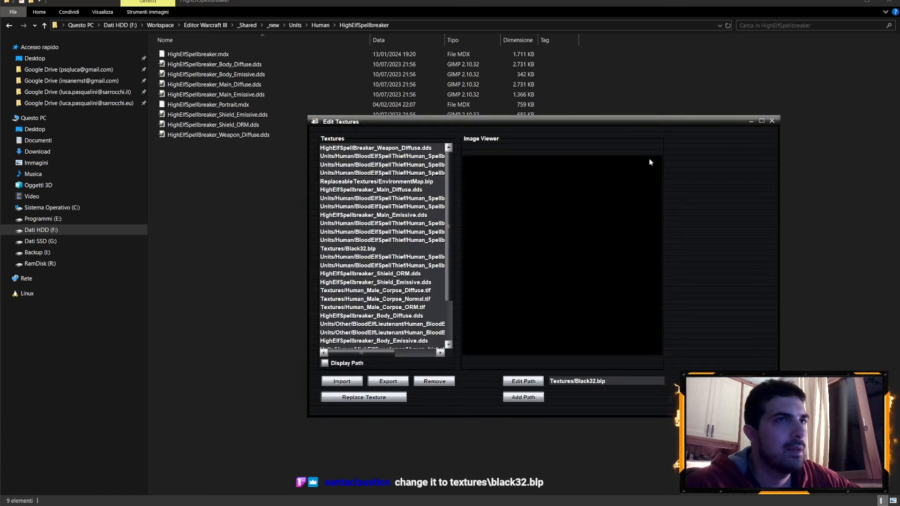
click(772, 121)
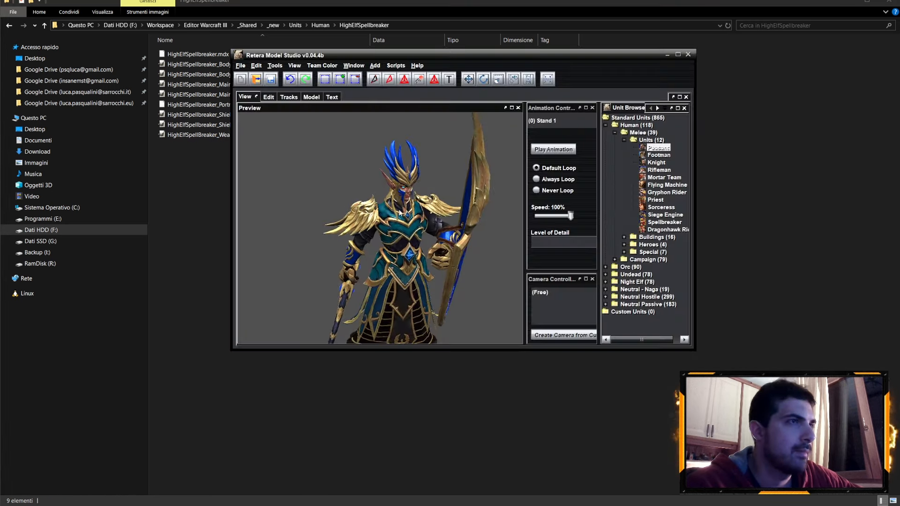
click(312, 97)
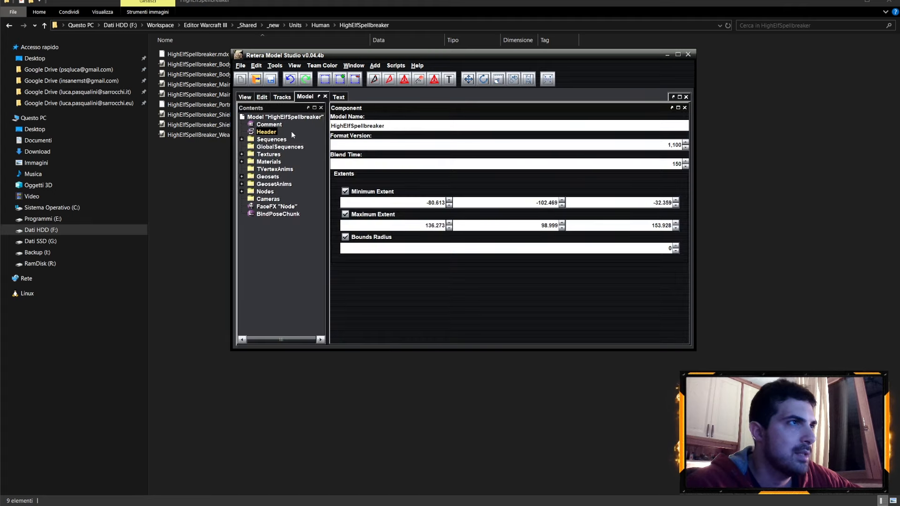
click(244, 97)
drag(368, 185, 396, 226)
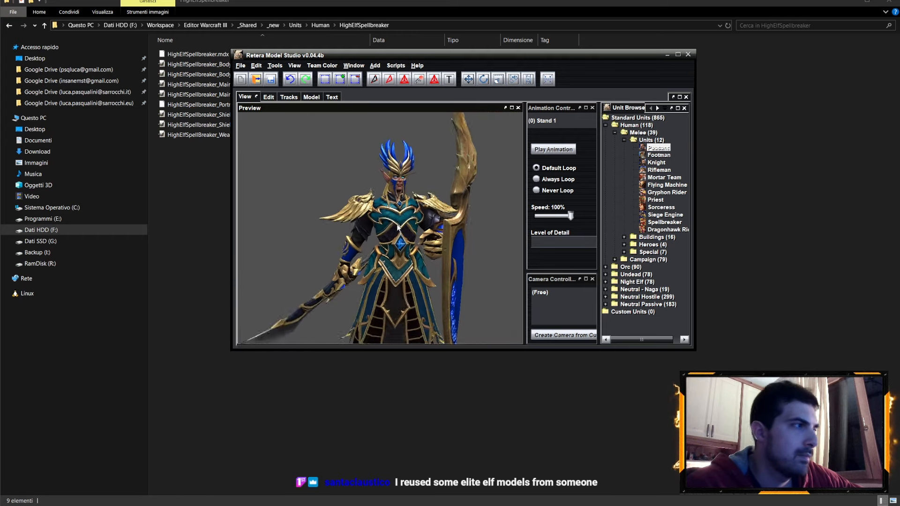
Save the model as HighElfSpellbreaker.mdx in the HighElfSpellbreaker folder, overwriting the existing file
click(240, 66)
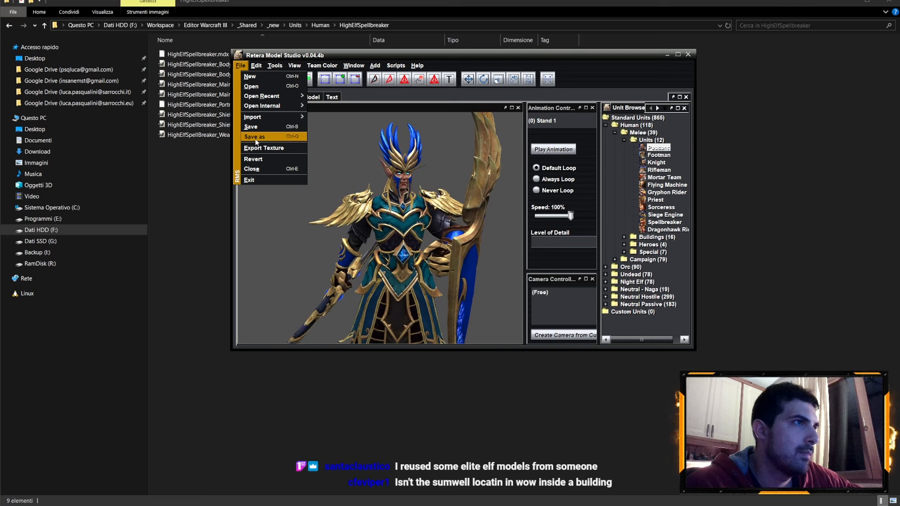
click(256, 139)
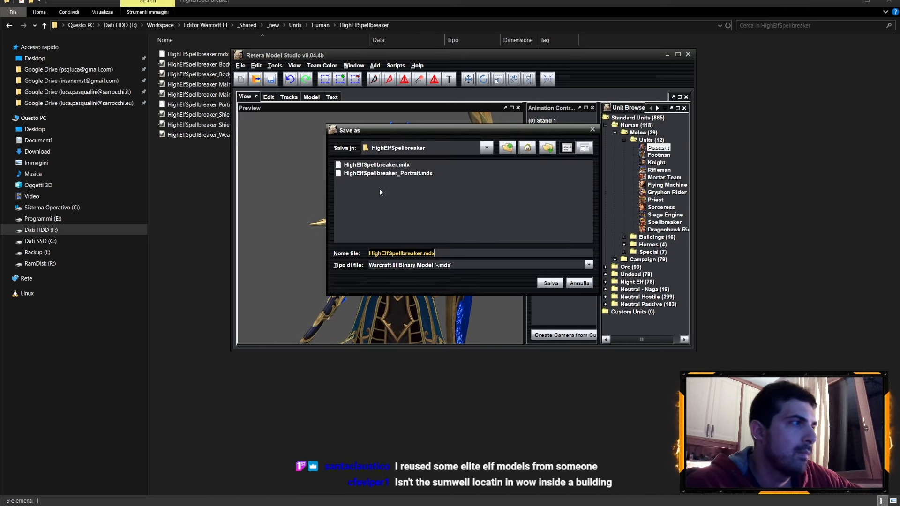
click(550, 284)
key(Return)
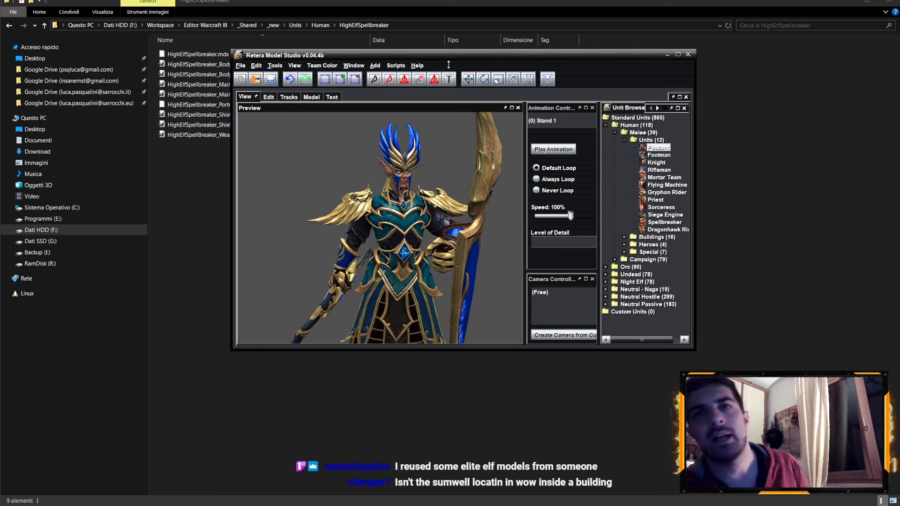
Move the finished model's window aside and open HighElfSpellbreaker_Portrait.mdx in a second Retera Model Studio window
drag(301, 56, 0, 77)
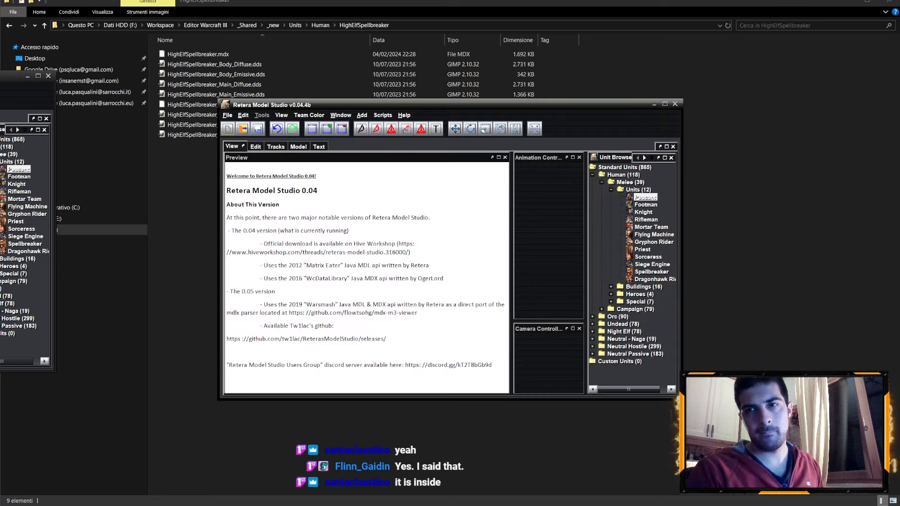
drag(217, 120, 224, 121)
click(234, 115)
click(249, 133)
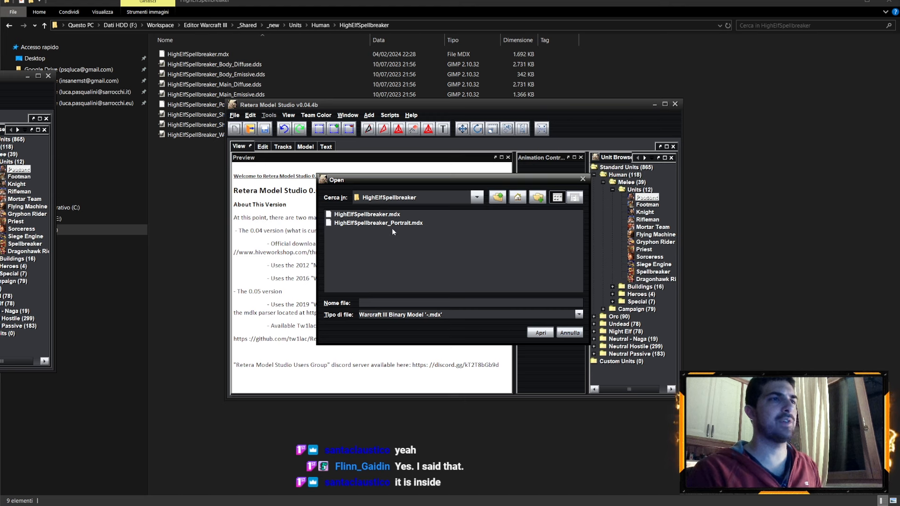
click(406, 223)
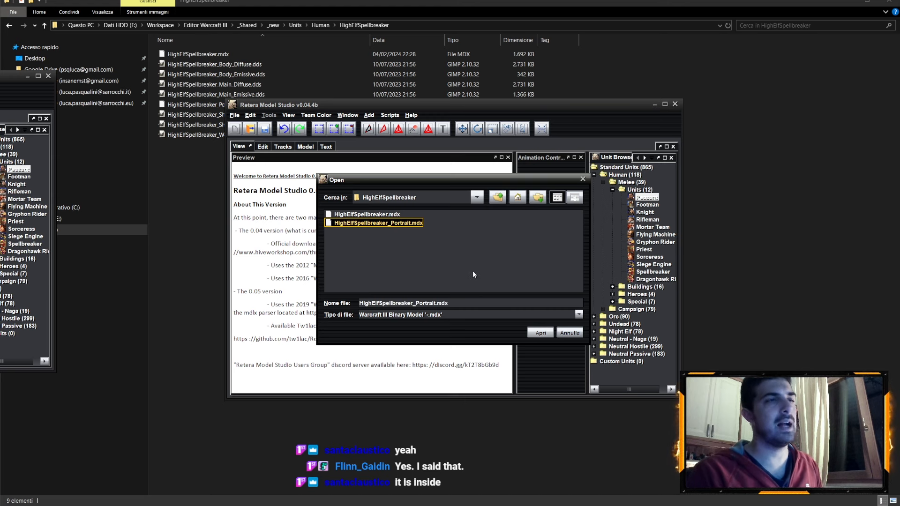
click(537, 334)
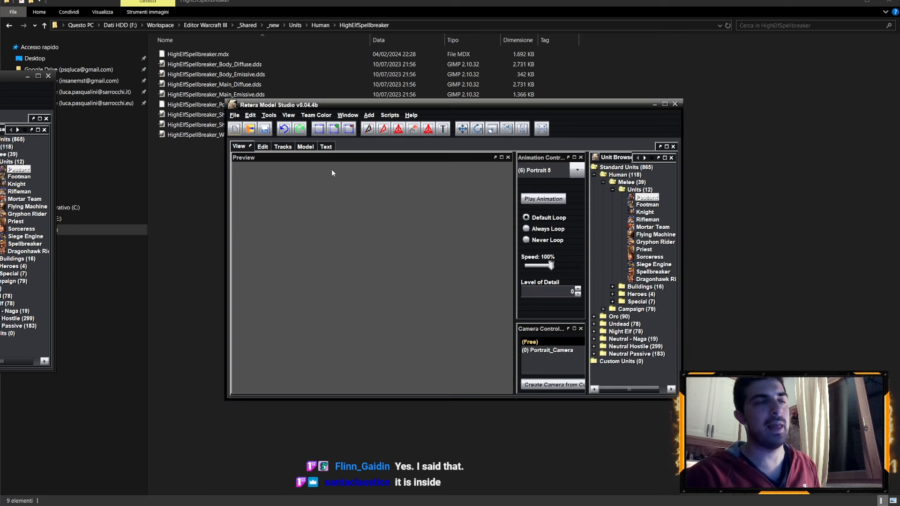
Change the portrait's model name in its header to HighElfSpellbreaker_Portrait
click(305, 147)
click(260, 182)
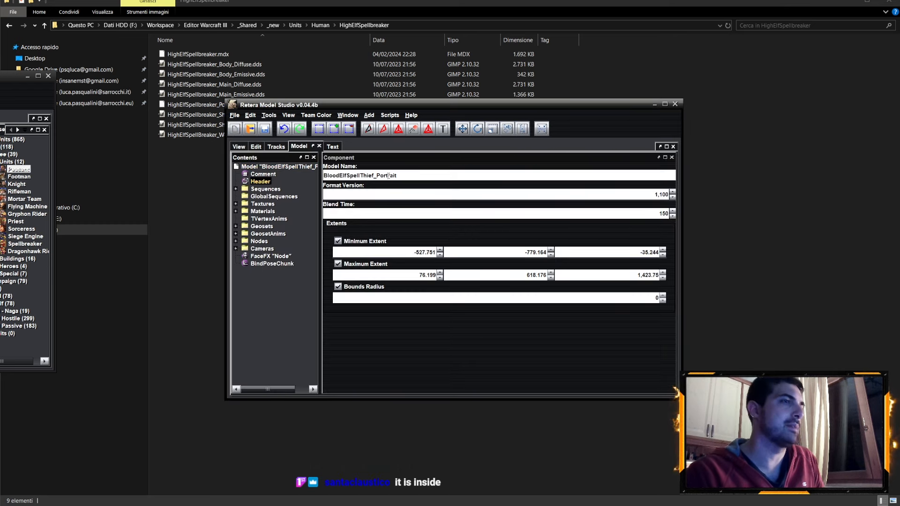
drag(375, 175, 324, 176)
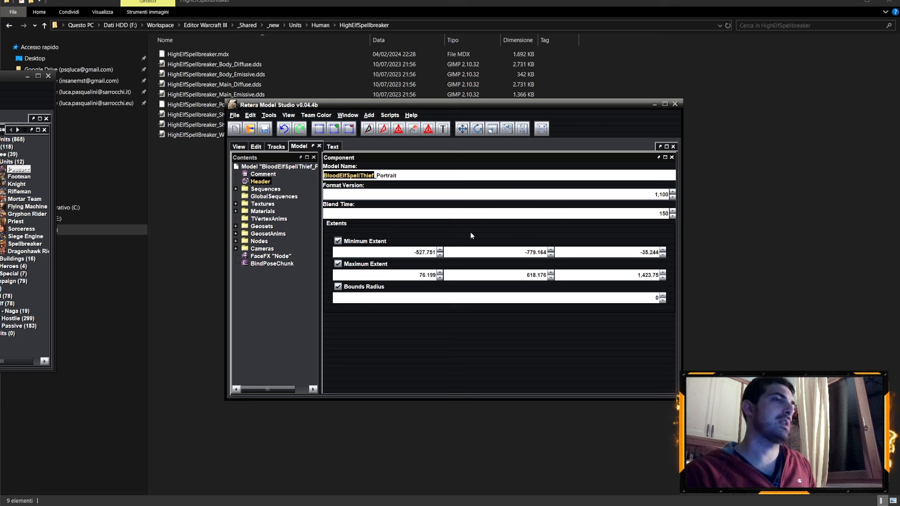
text(H)
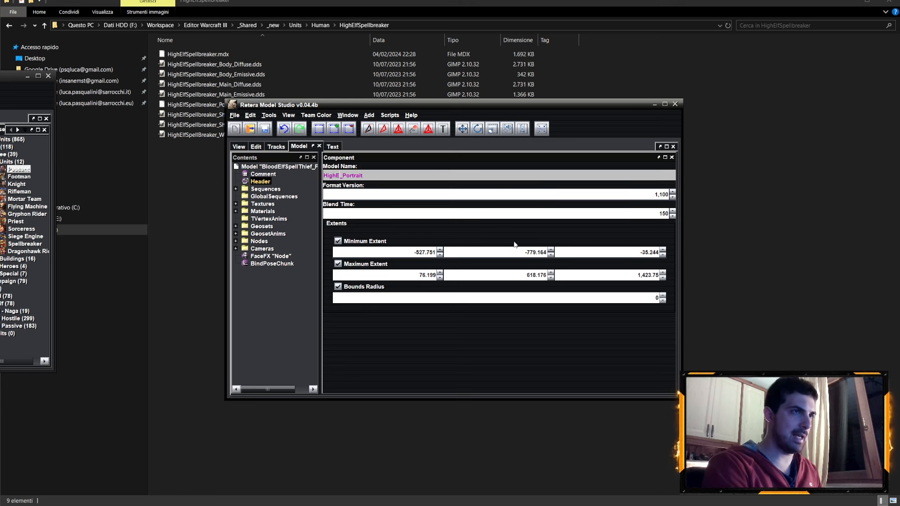
text(ighElfSpellbreaker)
key(Return)
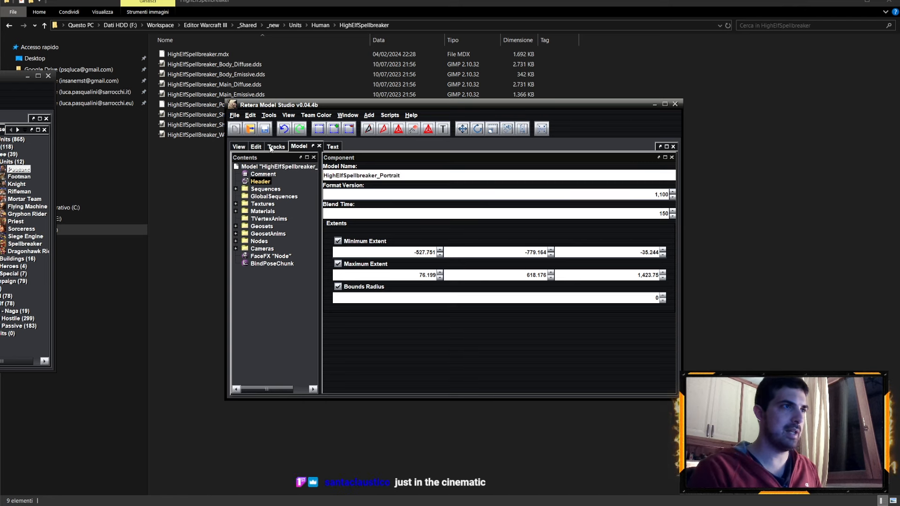
Open the portrait model's texture editor and move the main model's texture list aside for reference
click(243, 147)
click(268, 115)
click(292, 165)
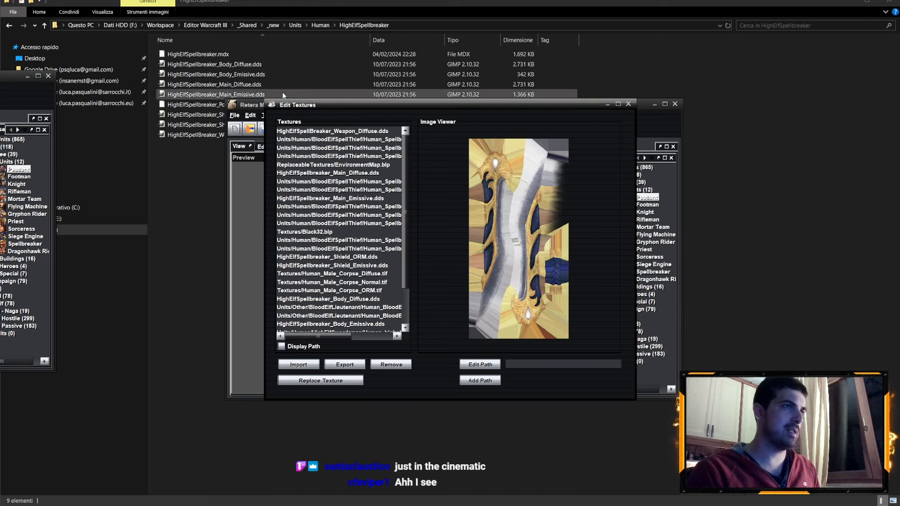
drag(305, 106, 0, 106)
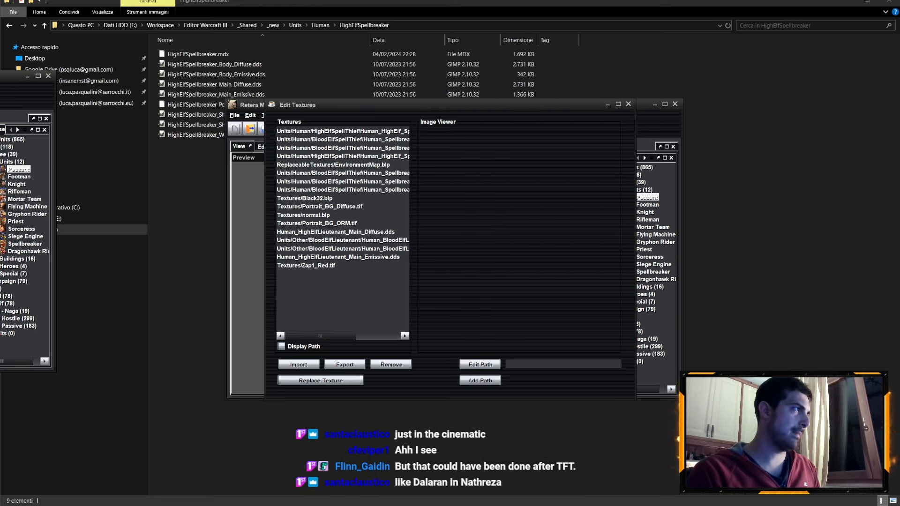
Set the path of the portrait's Human_HighElfLieutenant_Main_Diffuse.dds entry to HighElfSpellbreaker_Body_Diffuse.dds and check its image
click(361, 232)
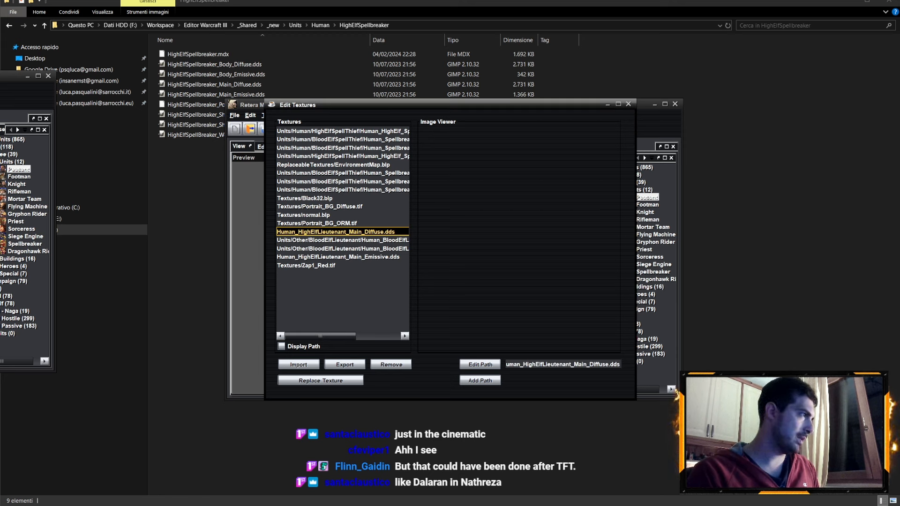
click(354, 240)
click(358, 232)
click(551, 363)
key(ctrl+a)
text(ker\HighElfSpellbreaker_Body_Diffuse.dds)
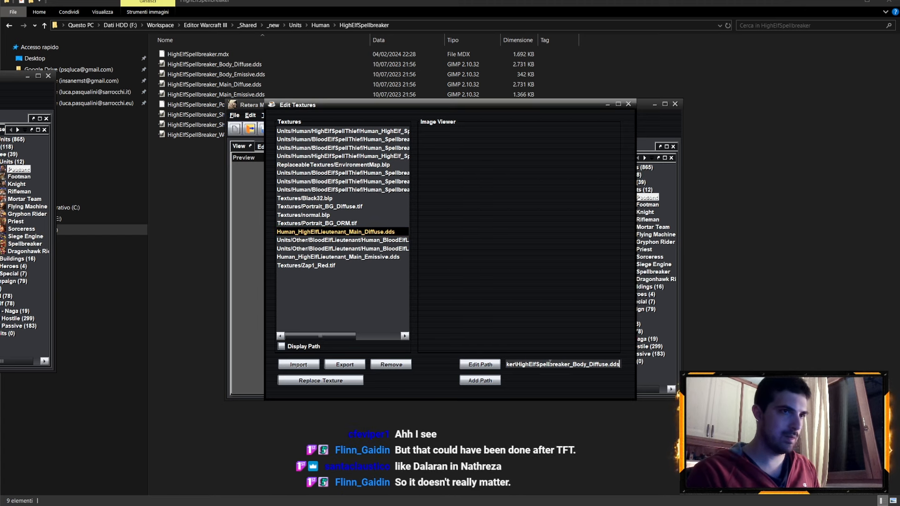
key(Return)
click(347, 240)
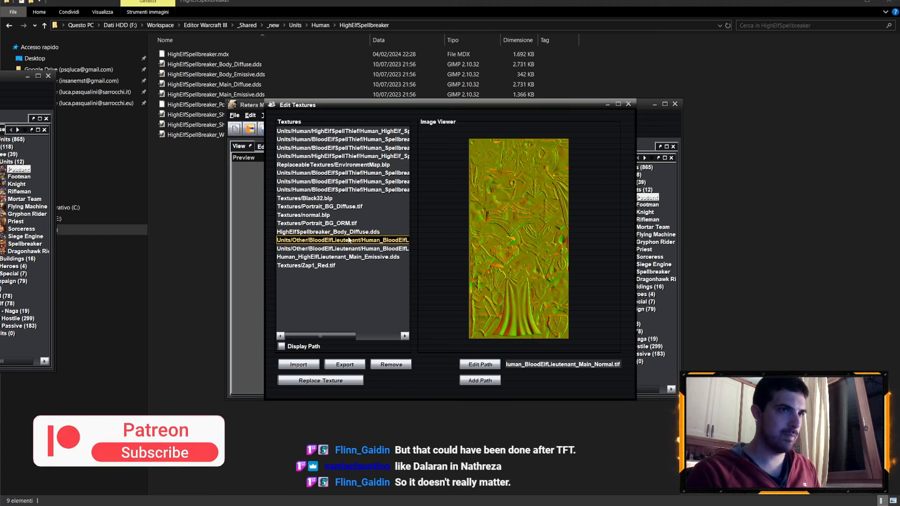
click(347, 232)
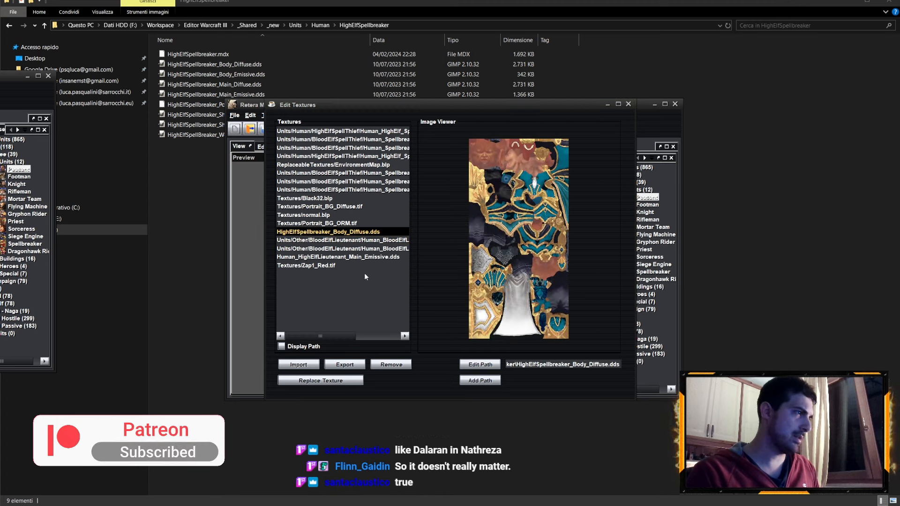
Set the path of the portrait's Human_HighElfLieutenant_Main_Emissive.dds entry to HighElfSpellbreaker_Body_Emissive.dds
click(385, 259)
click(551, 365)
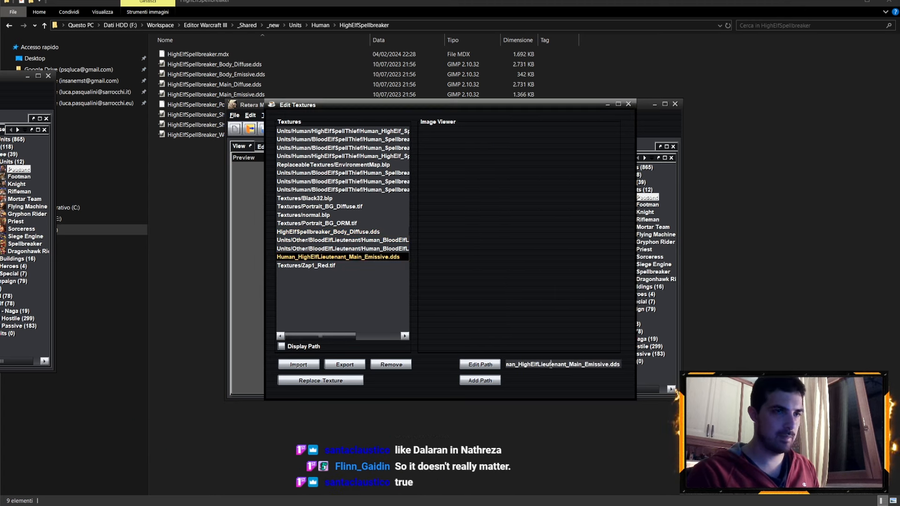
key(ctrl+a)
text(HighElfSpellbreaker_Body_Emissive.dds)
key(Return)
Find the portrait's Human_HighElf_Spellbreaker_Main_Diffuse.dds entry, set its path to HighElfSpellbreaker_Main_Diffuse.dds, and close the texture editor
click(383, 181)
click(382, 173)
click(374, 151)
click(371, 131)
click(368, 140)
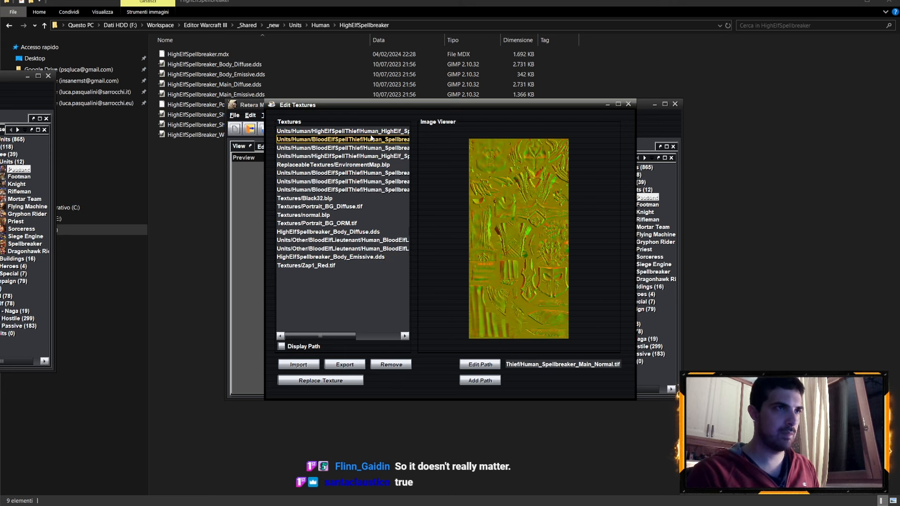
click(370, 132)
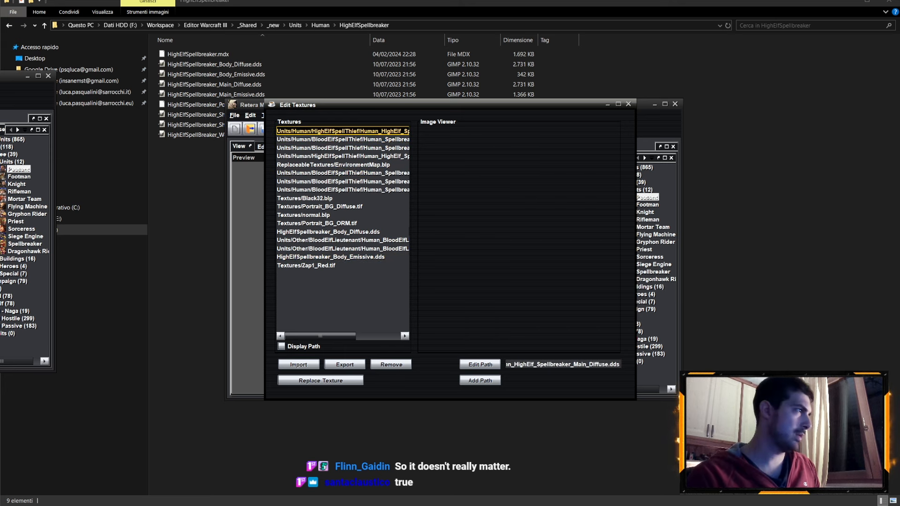
click(551, 363)
key(ctrl+a)
key(ctrl+v)
key(Return)
click(628, 104)
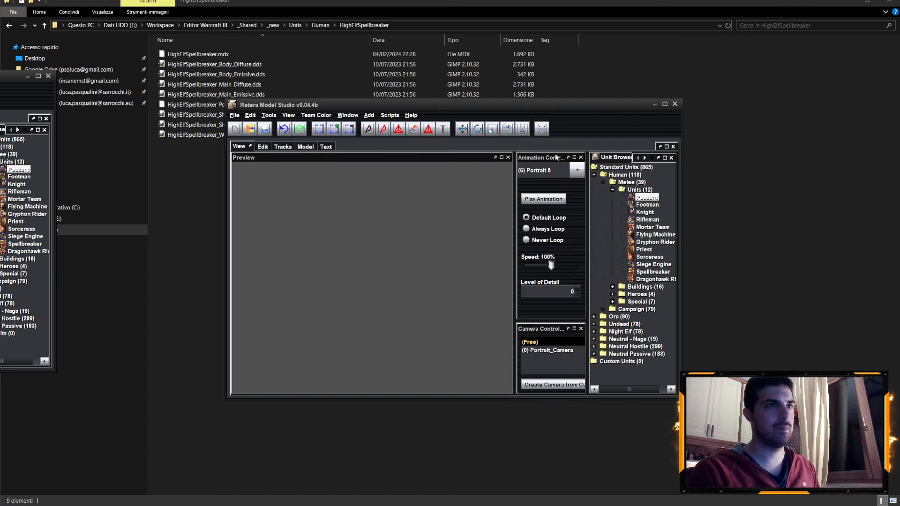
View the portrait model through Portrait_Camera and preview its Portrait 1 and Portrait 3 animations
click(574, 351)
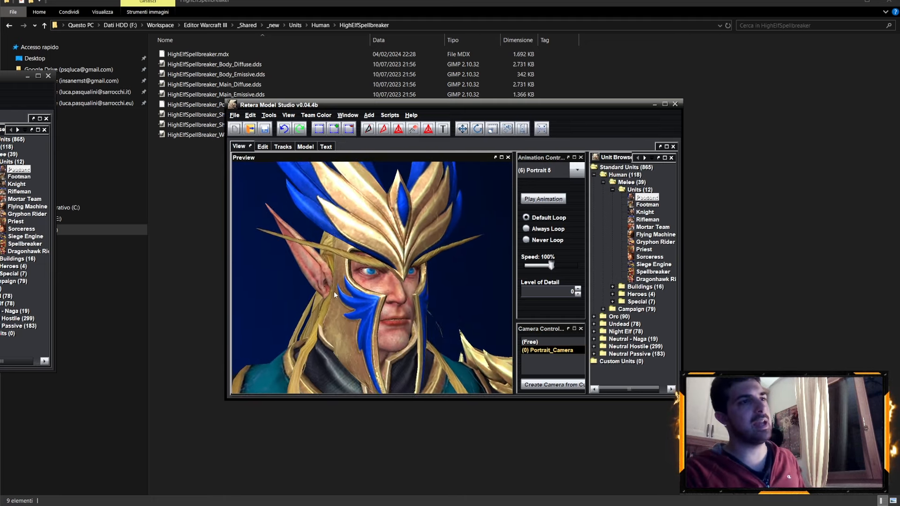
click(544, 170)
click(534, 192)
click(543, 170)
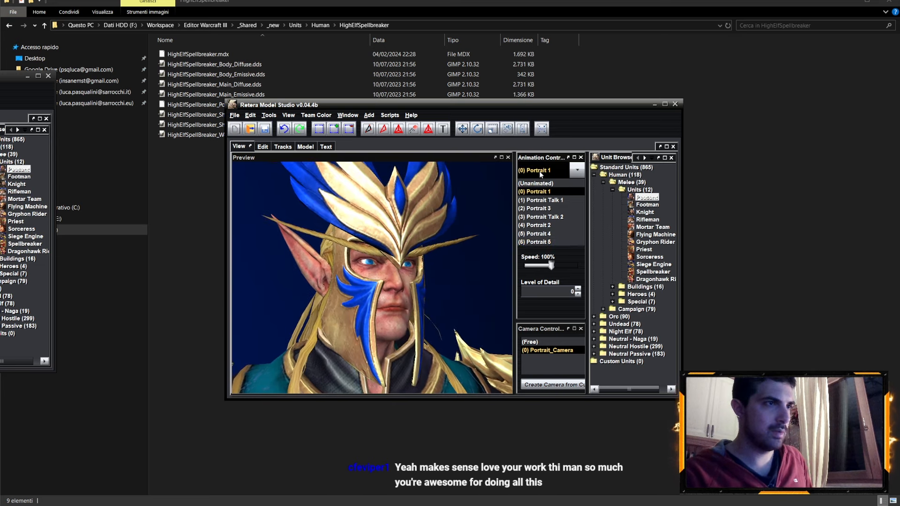
click(540, 208)
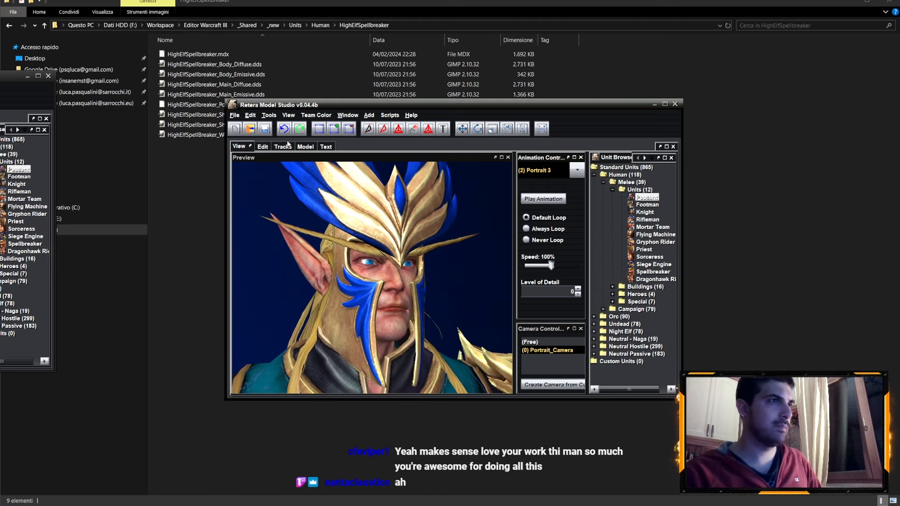
Reopen the portrait's texture list and inspect the Zap1_Red, body emissive, body diffuse, main diffuse and environment map entries
click(262, 147)
click(337, 192)
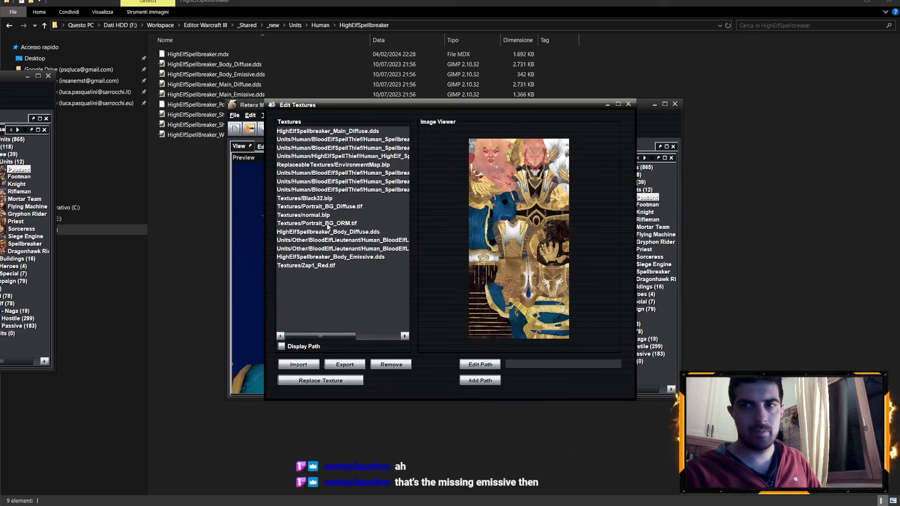
click(311, 265)
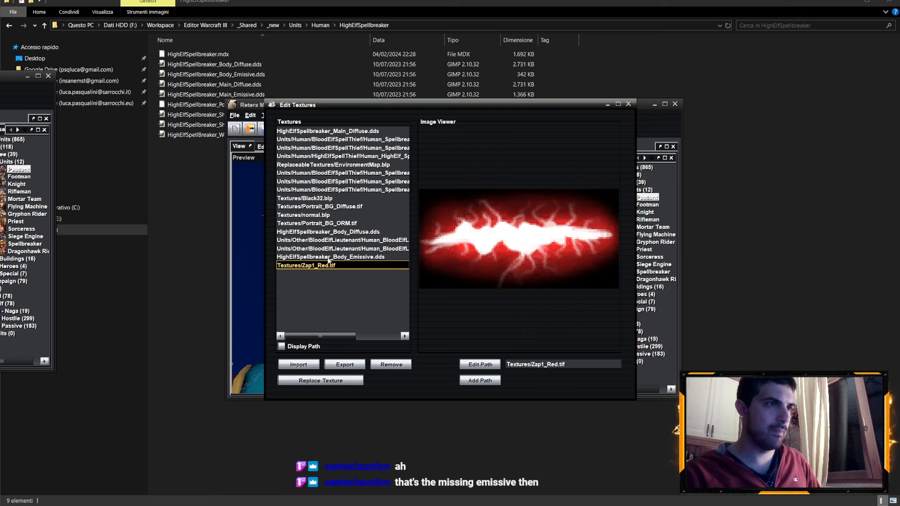
click(328, 257)
click(341, 233)
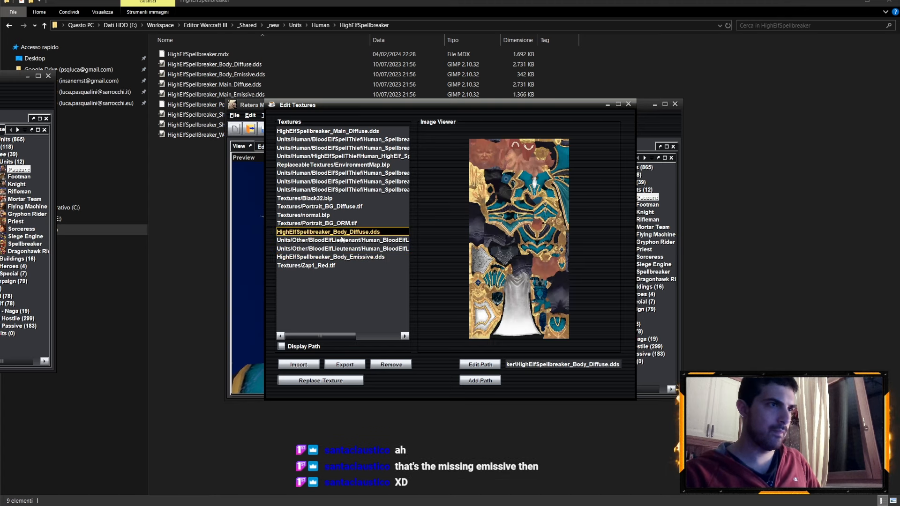
click(352, 132)
click(366, 164)
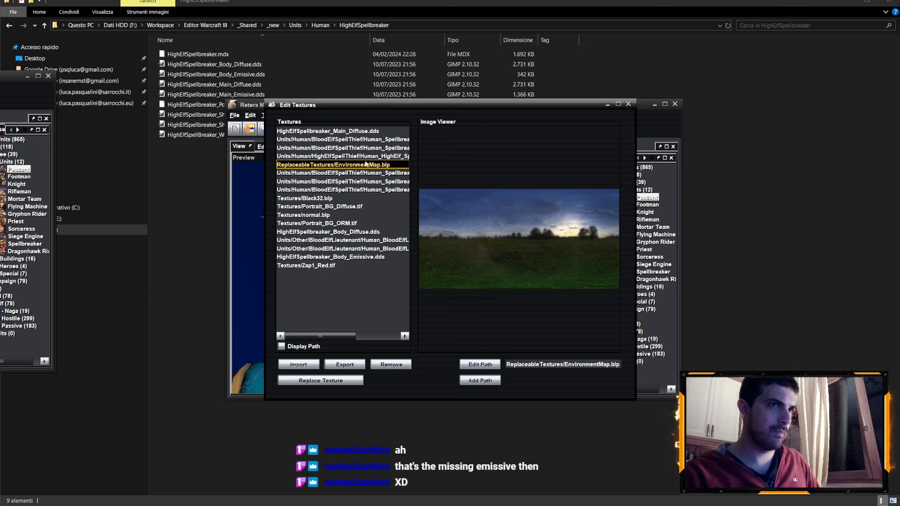
click(628, 103)
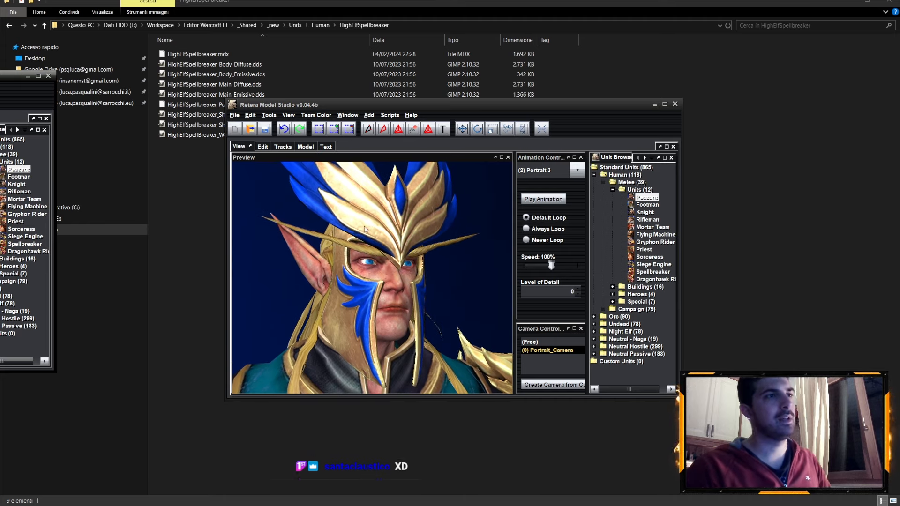
Set the path of the portrait's Human_HighElf_Spellbreaker_Main_Emissive.dds entry to HighElfSpellbreaker_Main_Emissive.dds and close the texture editor
click(269, 115)
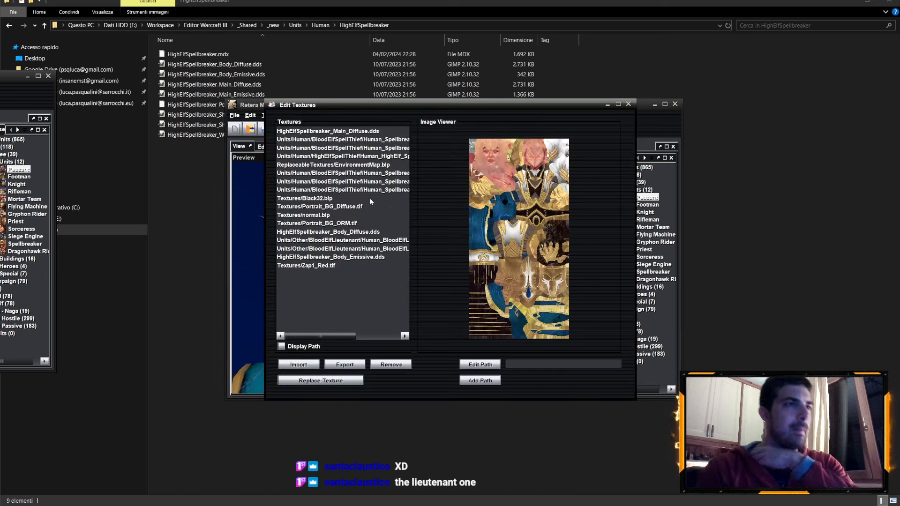
click(374, 156)
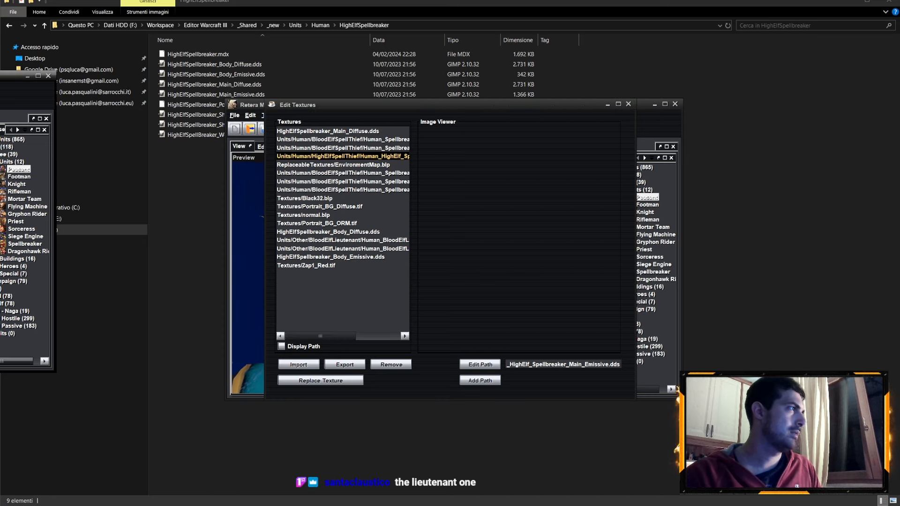
drag(355, 108, 0, 27)
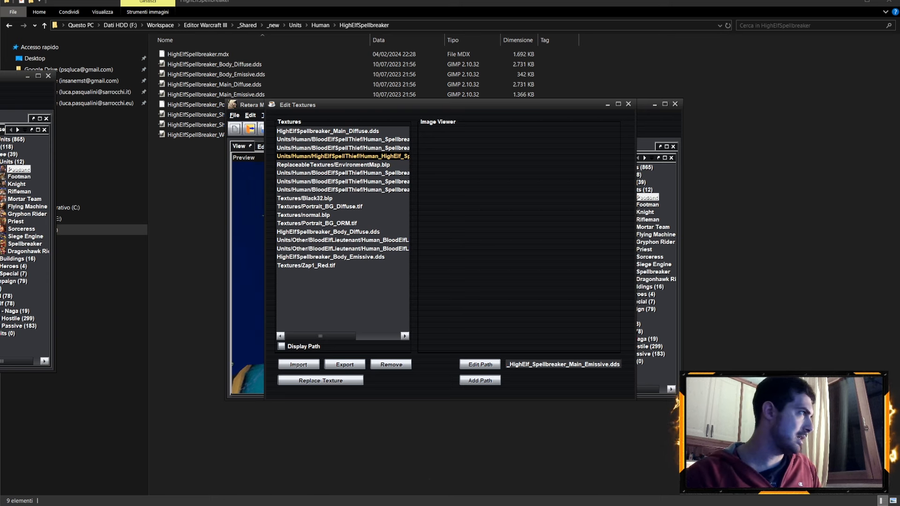
click(371, 165)
click(376, 157)
key(ctrl+a)
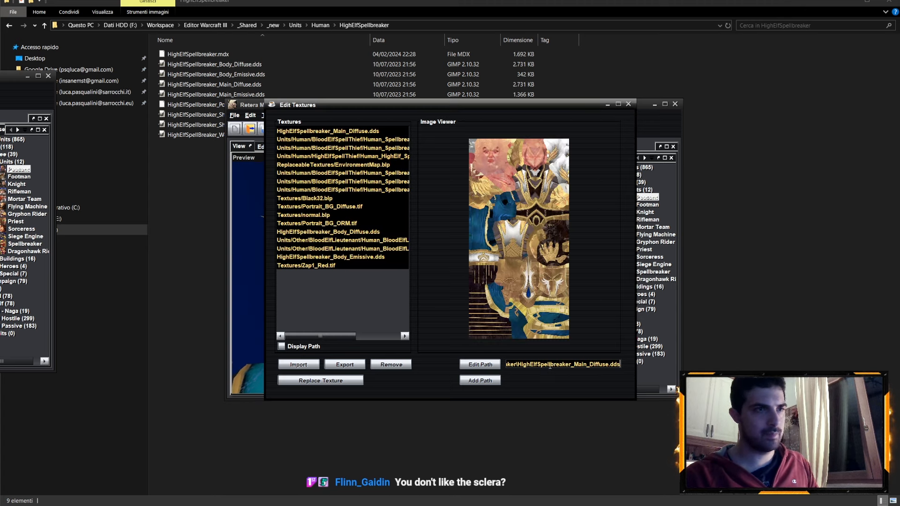
click(357, 233)
click(337, 157)
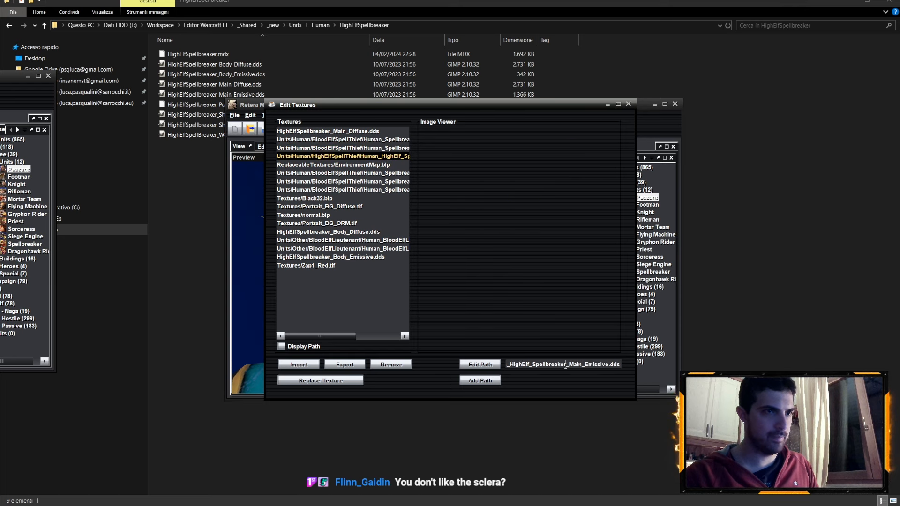
key(Return)
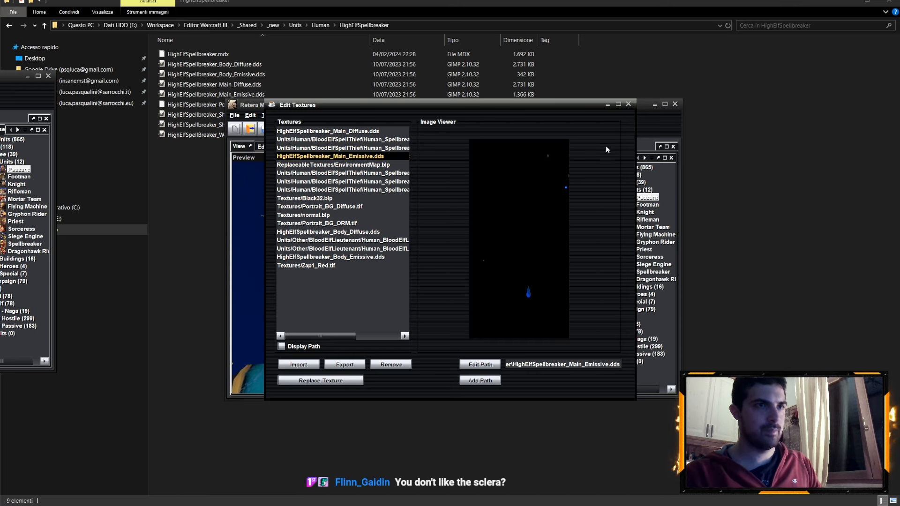
click(628, 105)
Preview the Portrait 1 animation through Portrait_Camera to check the eyes with the corrected emissive texture
click(546, 170)
click(544, 179)
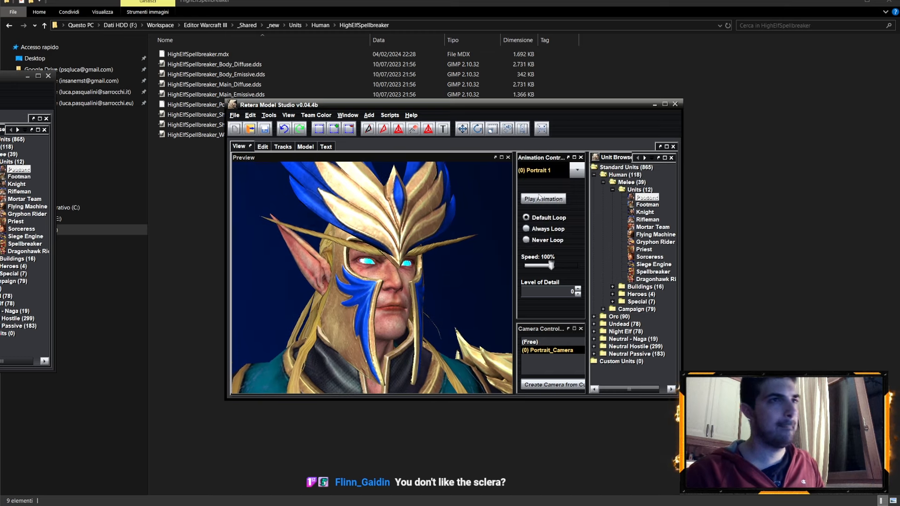
click(556, 351)
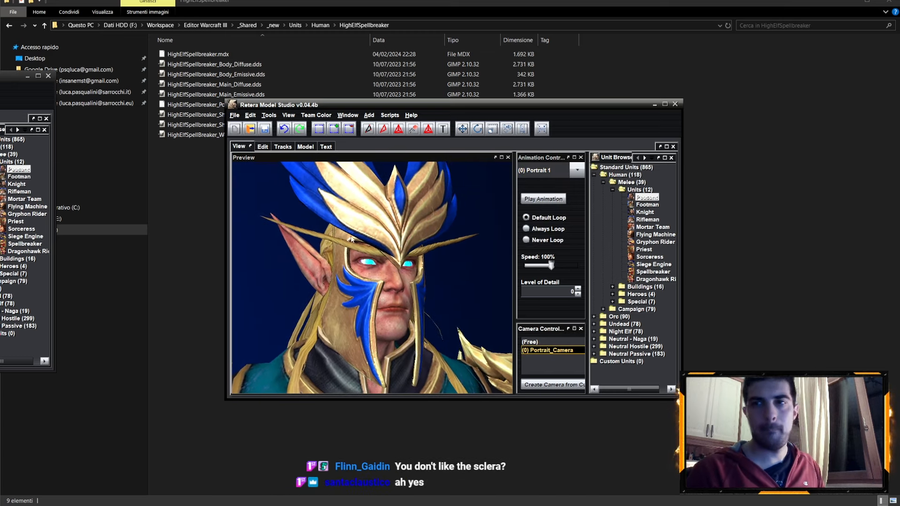
Save the portrait model over its existing file and close its window, declining the extra save
click(235, 115)
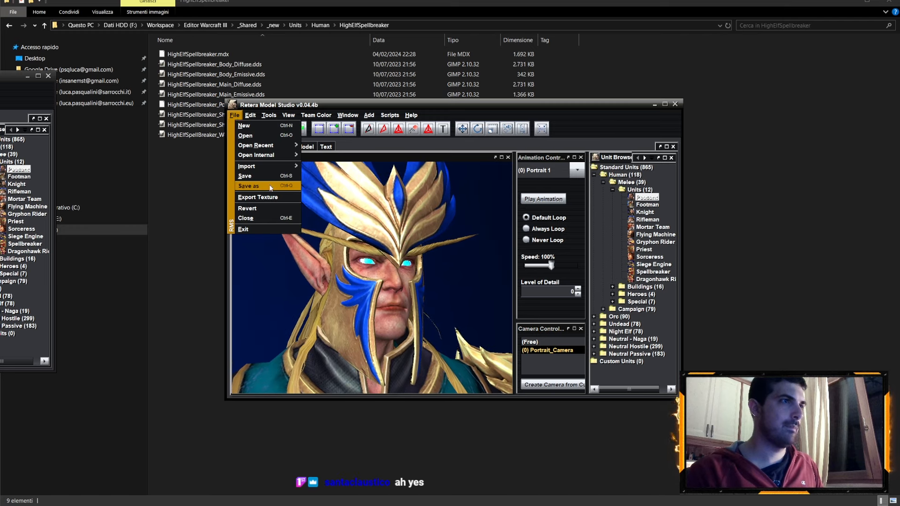
click(271, 187)
click(539, 329)
click(434, 266)
click(577, 171)
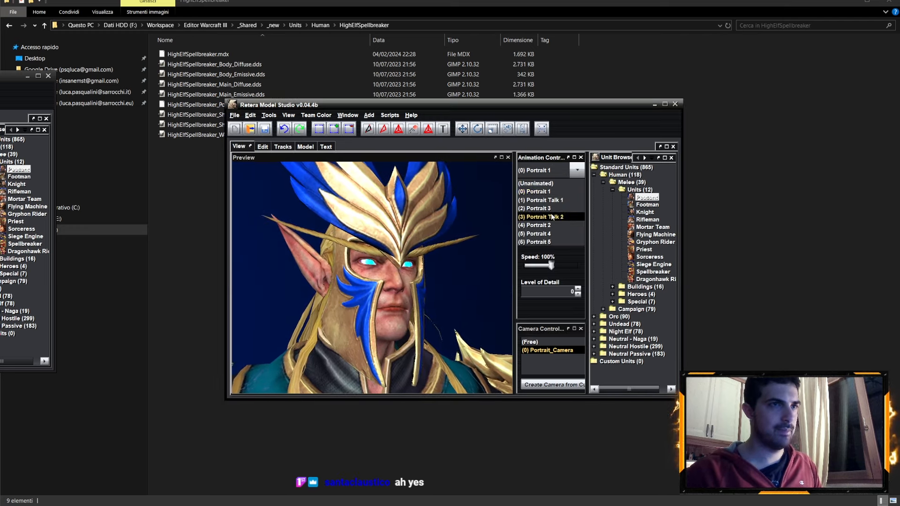
click(675, 103)
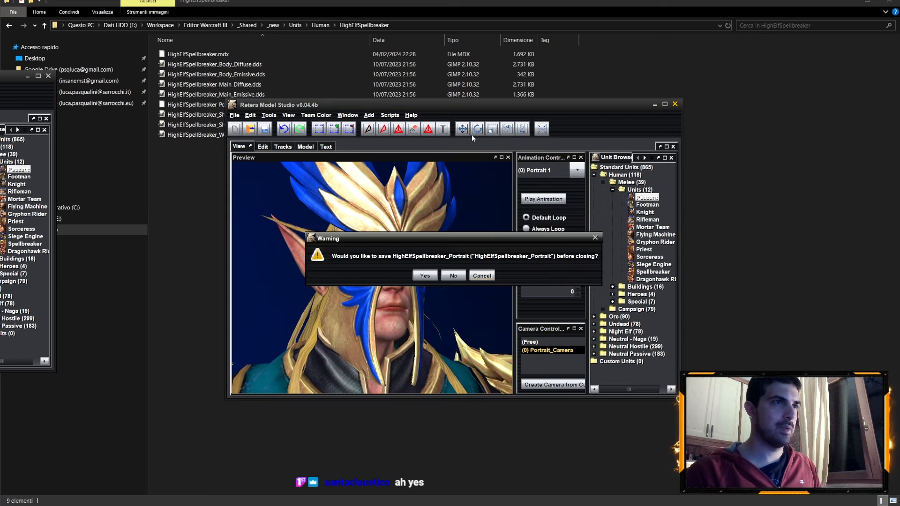
click(453, 275)
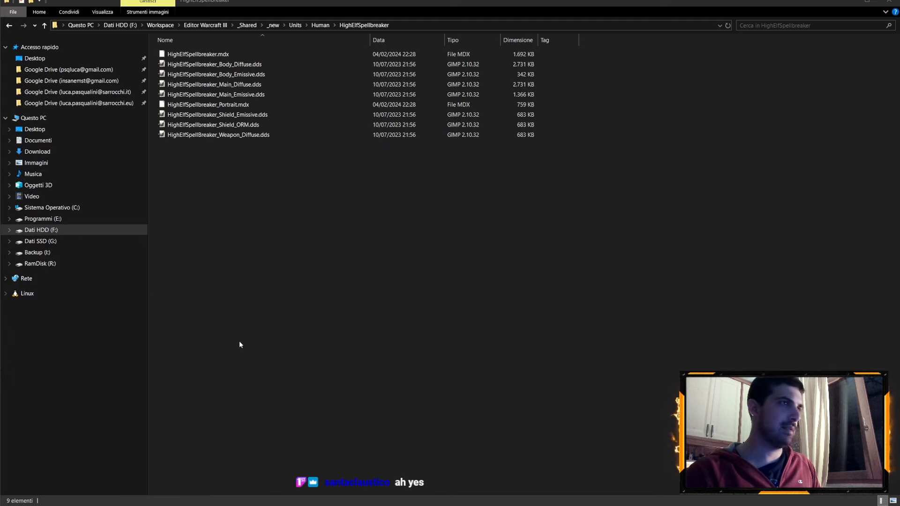
Switch to the Warcraft III World Editor and import the HighElfSpellbreaker folder's files in the Asset Manager
click(7, 487)
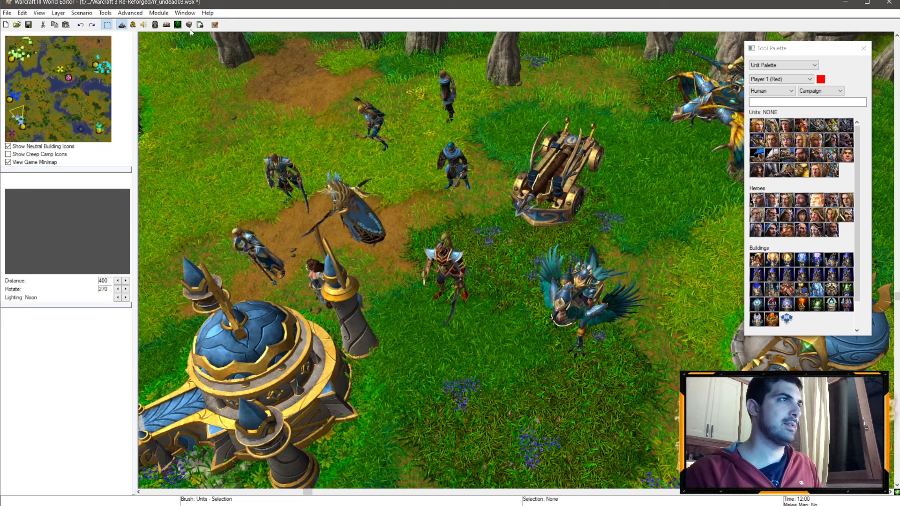
click(203, 22)
click(10, 15)
click(28, 93)
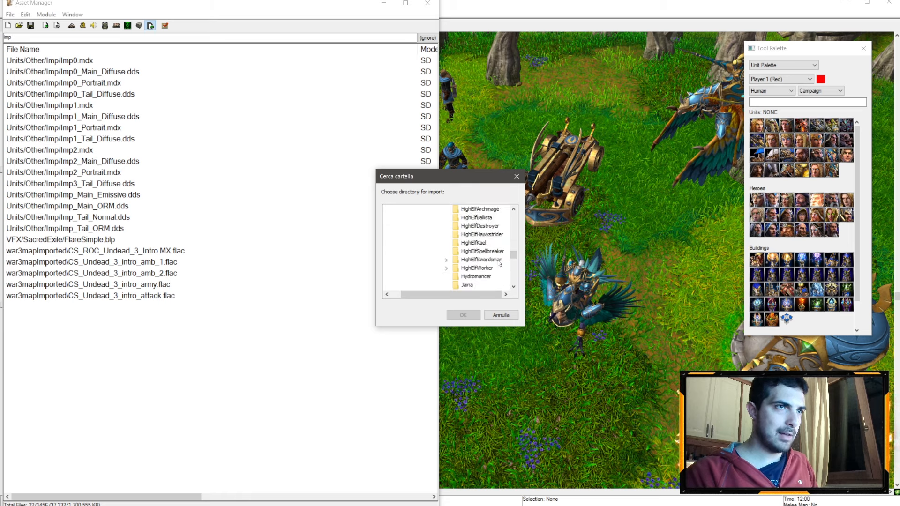
click(463, 315)
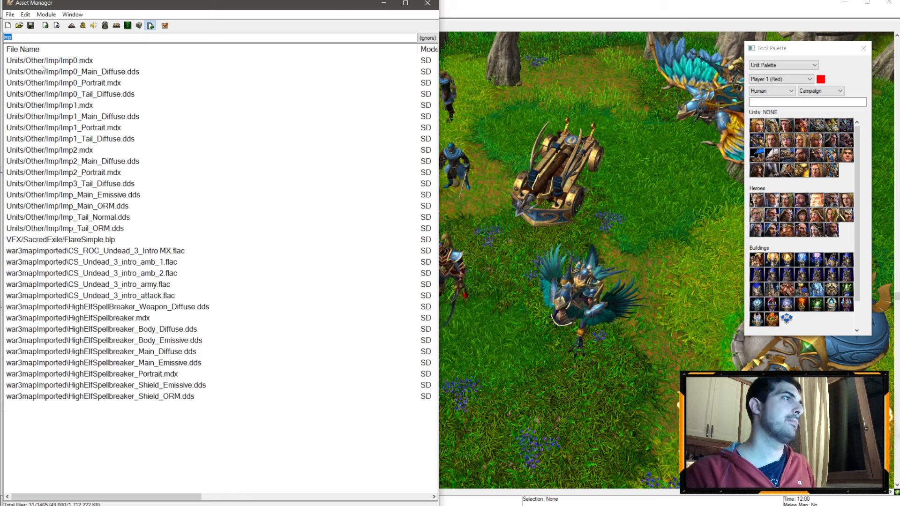
Replace the war3mapImported prefix with Units\Human\HighElfSpellbreaker\ for the weapon diffuse texture, main HighElfSpellbreaker.mdx model and body diffuse texture
double_click(65, 307)
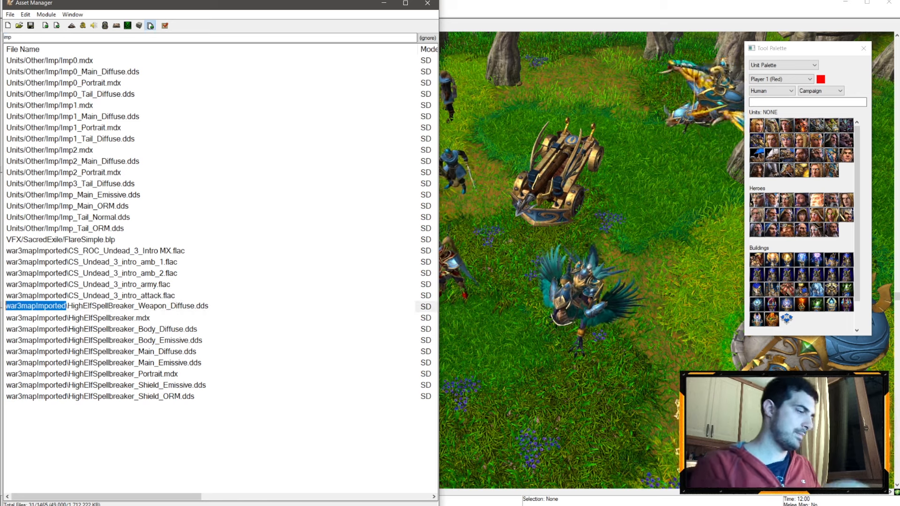
text(Units\Human\HighElfSpellbreaker)
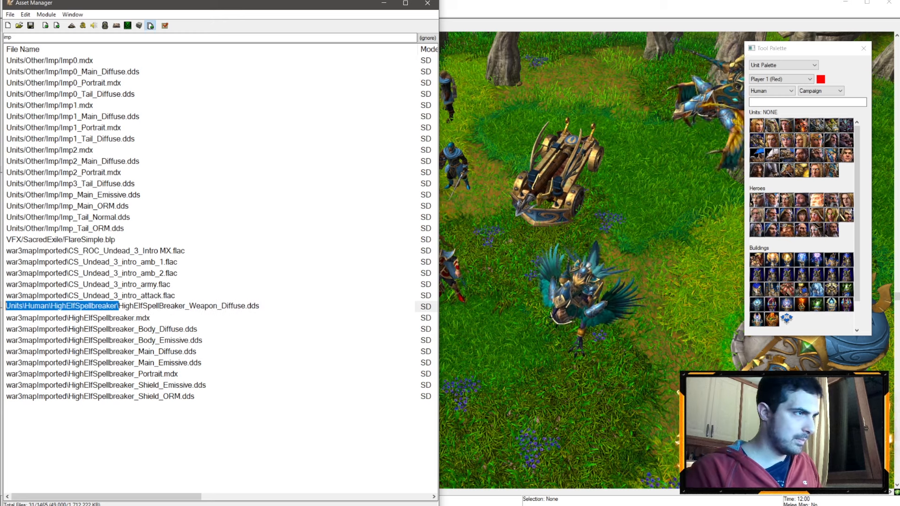
click(39, 323)
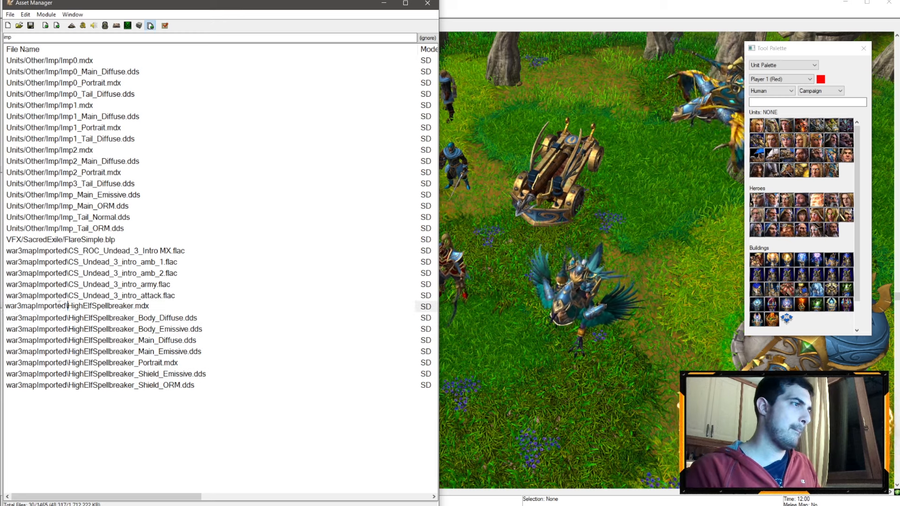
click(72, 318)
click(51, 318)
double_click(69, 306)
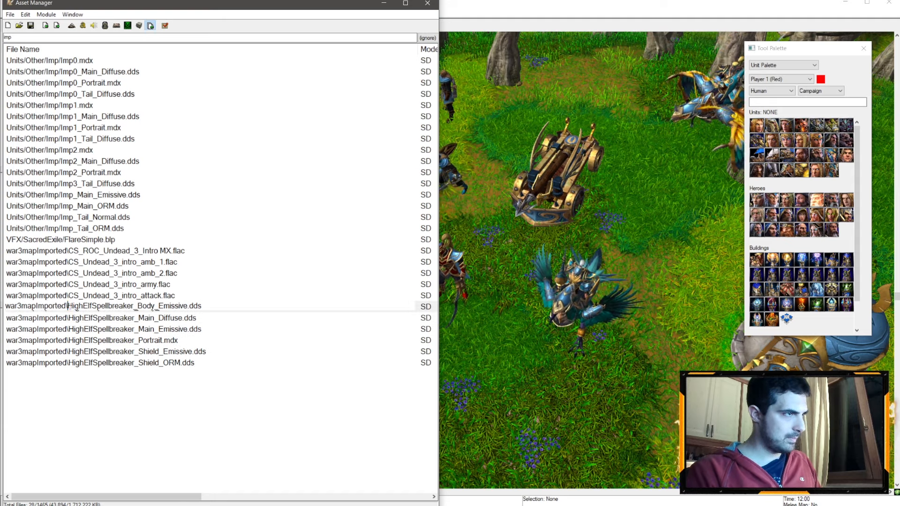
Change the import path prefix of the Spellbreaker's body emissive and main diffuse textures to Units\Human\HighElfSpellbreaker\
click(75, 319)
double_click(69, 306)
drag(68, 306, 7, 307)
key(BackSpace)
click(83, 321)
double_click(69, 307)
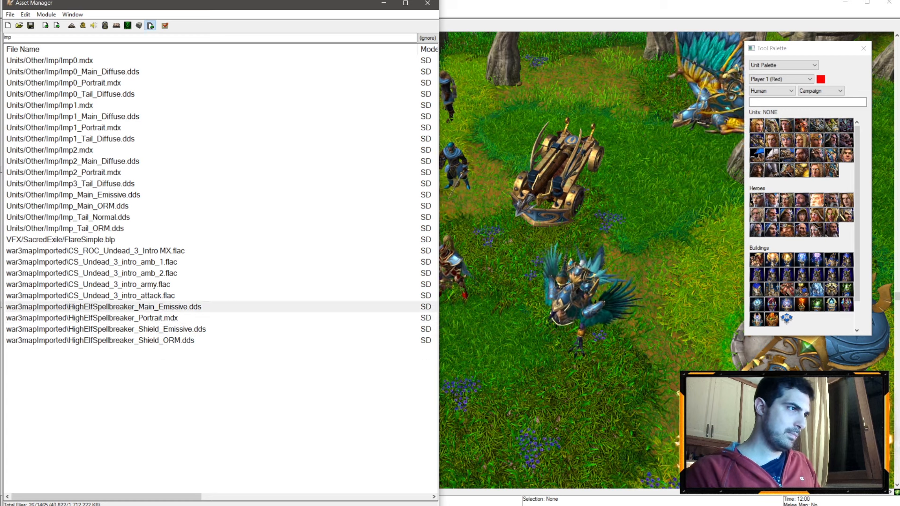
Change the import path prefix of the Spellbreaker's main emissive texture and portrait model to Units\Human\HighElfSpellbreaker\
click(75, 319)
double_click(71, 307)
drag(70, 307, 6, 307)
key(BackSpace)
click(78, 319)
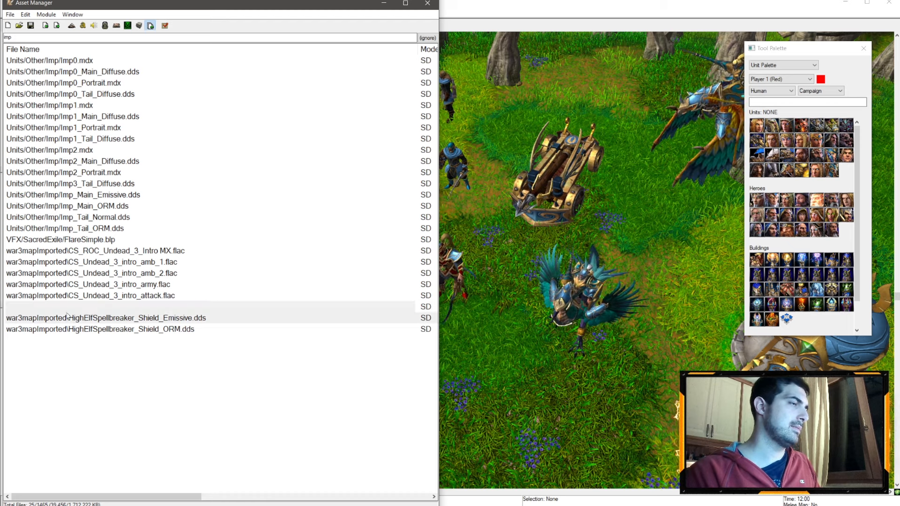
Change the import path prefix of the Spellbreaker's shield emissive and shield ORM textures to Units\Human\HighElfSpellbreaker\
double_click(68, 307)
drag(69, 307, 6, 307)
key(BackSpace)
click(78, 319)
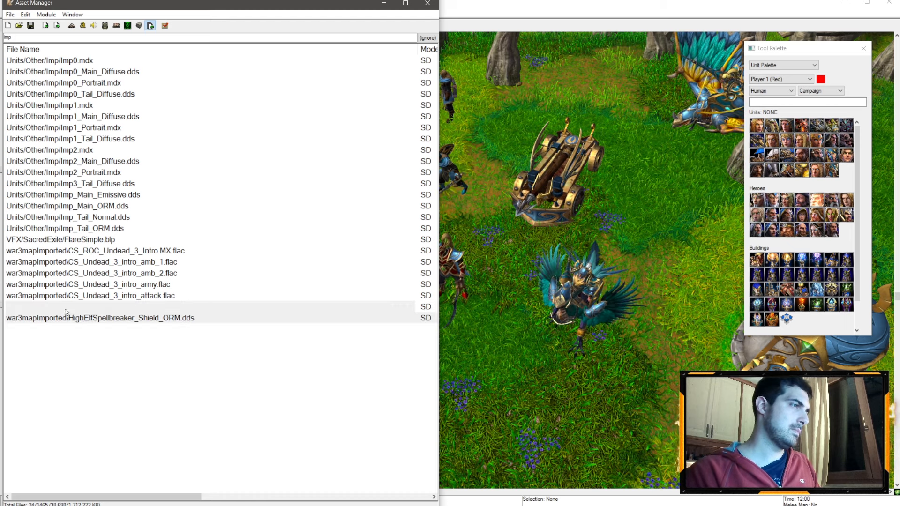
double_click(68, 307)
key(BackSpace)
click(78, 318)
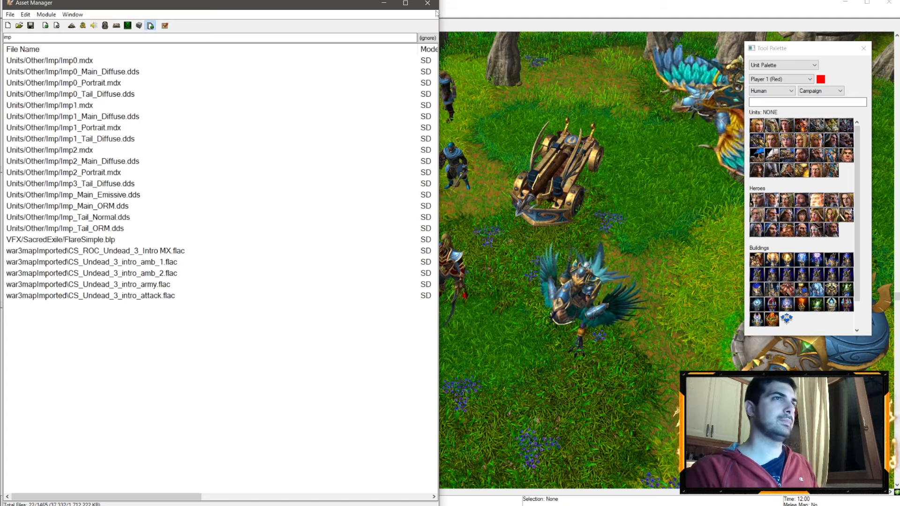
Set the custom Spellbreaker (Elven) unit's model file to the imported Units\Human\HighElfSpellbreaker\HighElfSpellbreaker.mdx
click(427, 3)
click(155, 25)
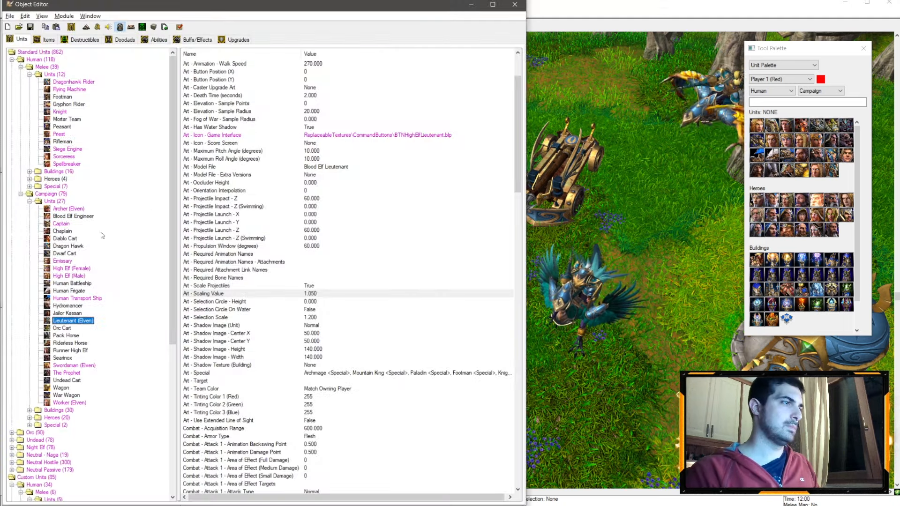
scroll(110, 278, down, 10)
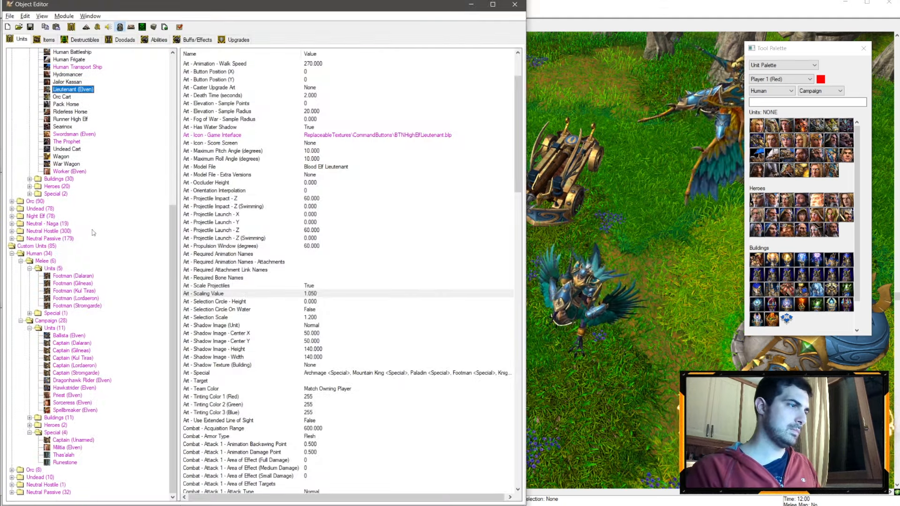
click(310, 166)
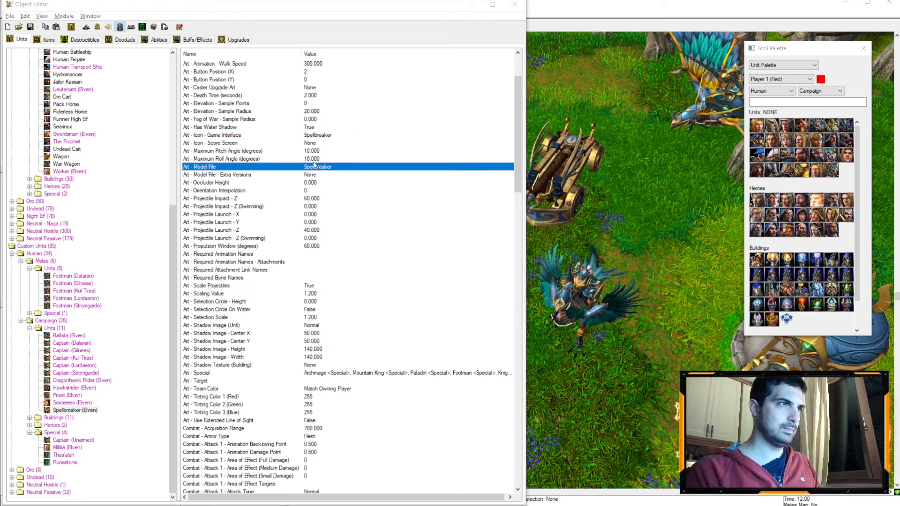
key(Return)
click(178, 265)
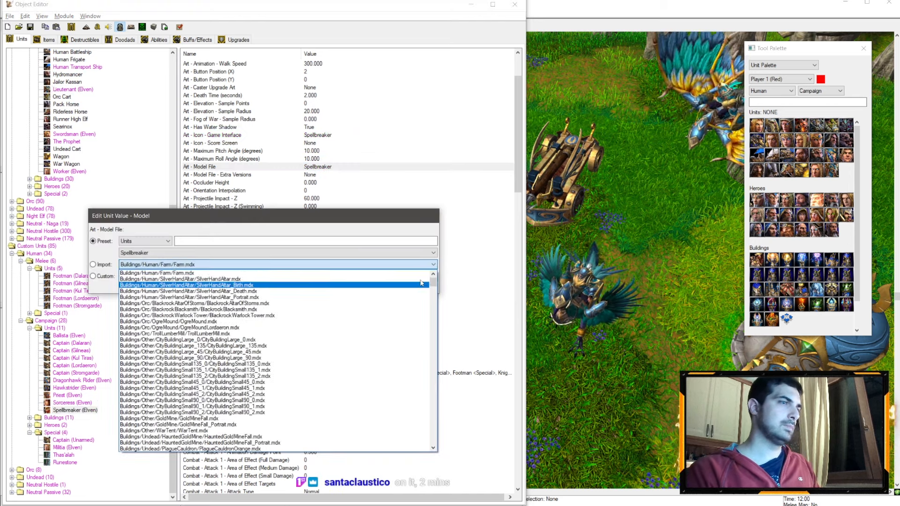
drag(435, 283, 464, 439)
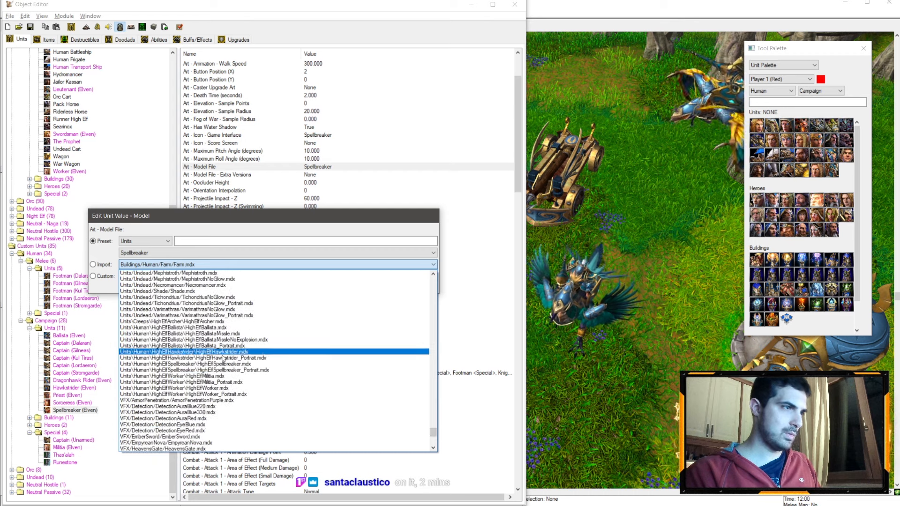
click(248, 365)
click(384, 287)
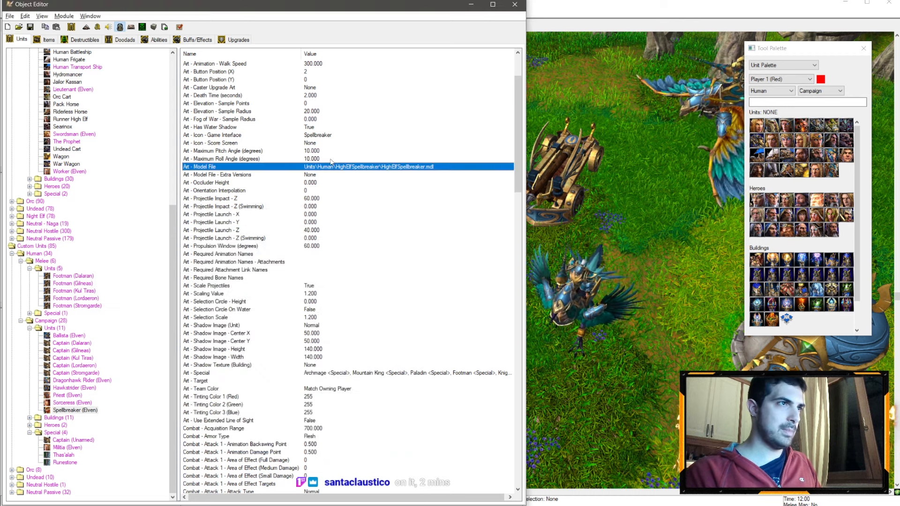
Set the Spellbreaker (Elven) unit's game interface icon to the custom path ReplaceableTextures\CommandButtons\BTNHighElfSpellBreaker.blp and leave the Object Editor
double_click(213, 135)
click(200, 266)
click(280, 280)
text(HighElfSpellBreaker.blp)
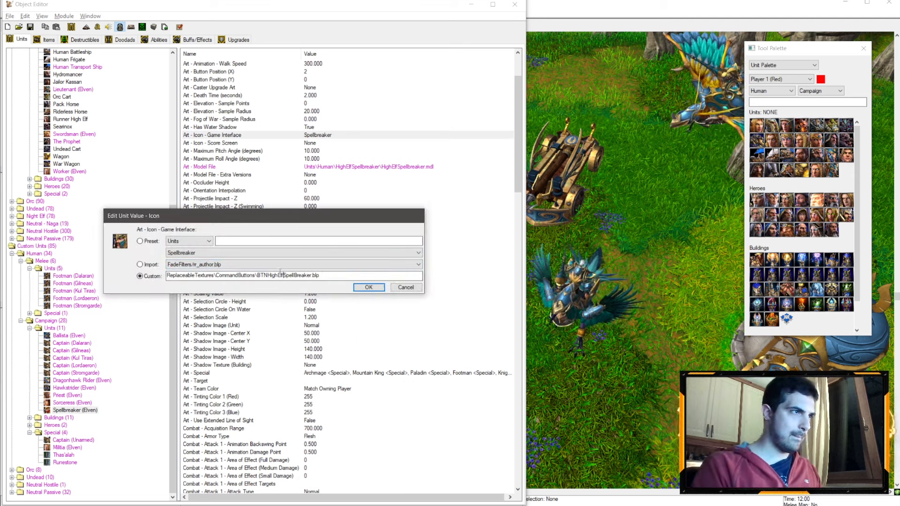
click(360, 289)
click(480, 8)
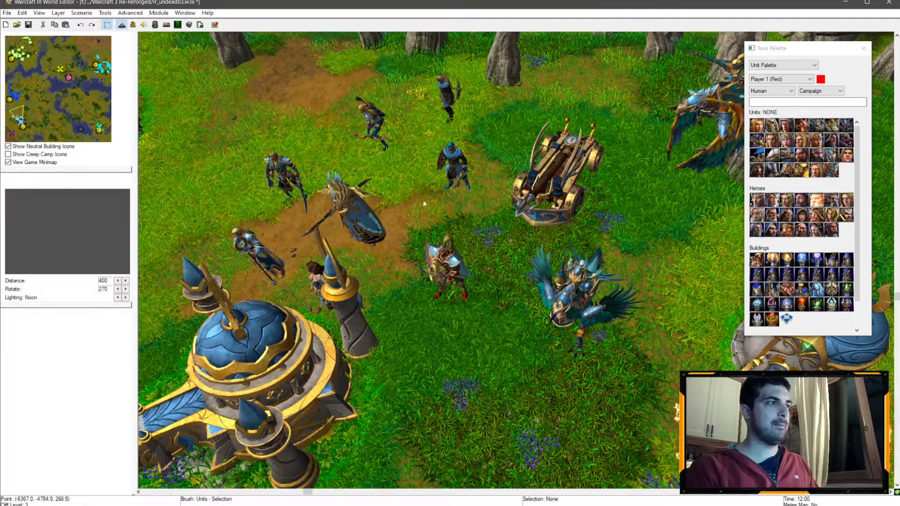
Delete the standard Spellbreaker standing among the elven units on the map
scroll(505, 284, up, 5)
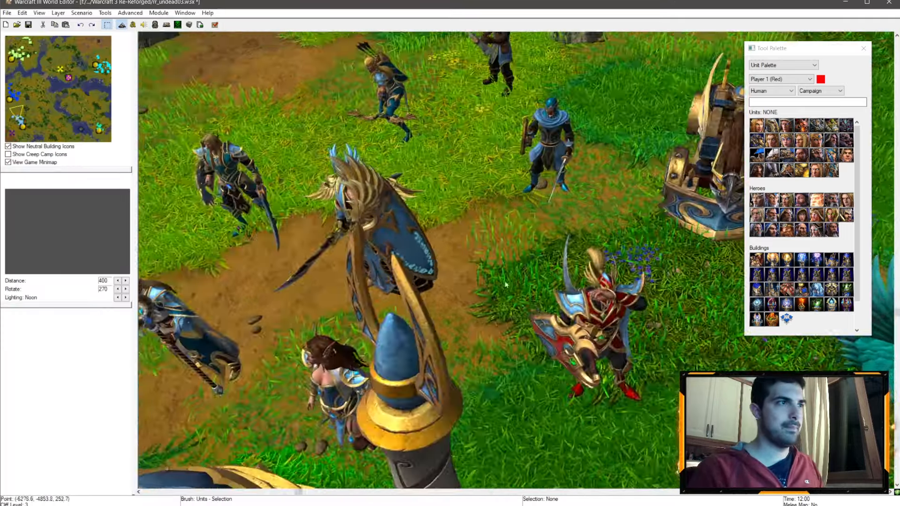
ctrl+right_drag(505, 284, 356, 254)
click(415, 251)
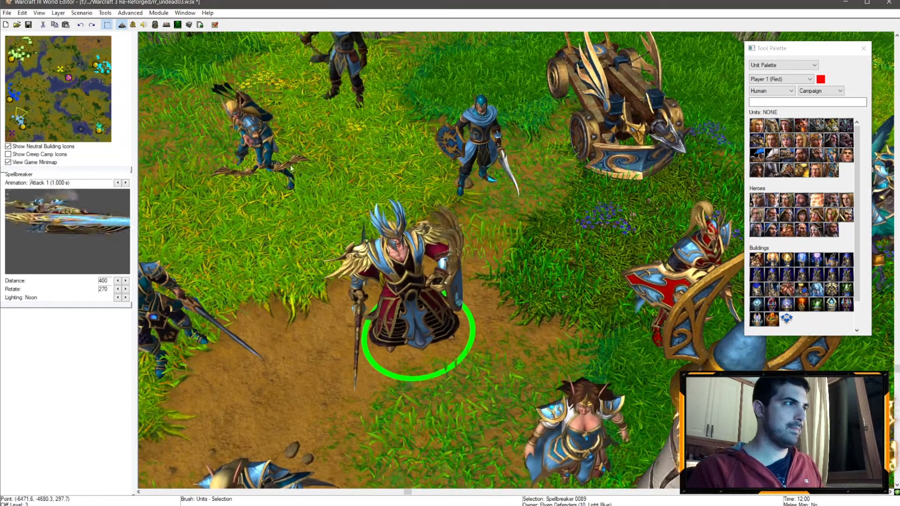
key(Delete)
Place a custom Human Spellbreaker (Elven) for the light blue Elven Defenders where the standard Spellbreaker stood
click(820, 90)
click(805, 114)
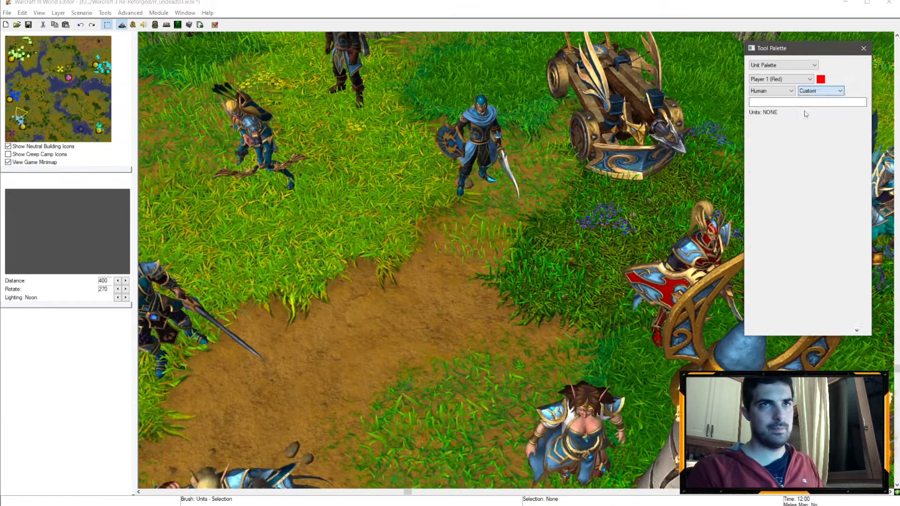
click(780, 79)
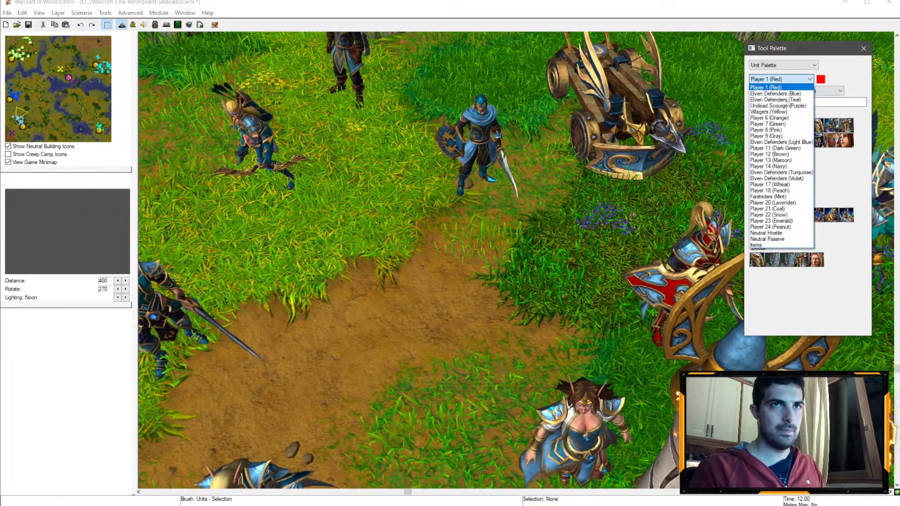
click(800, 142)
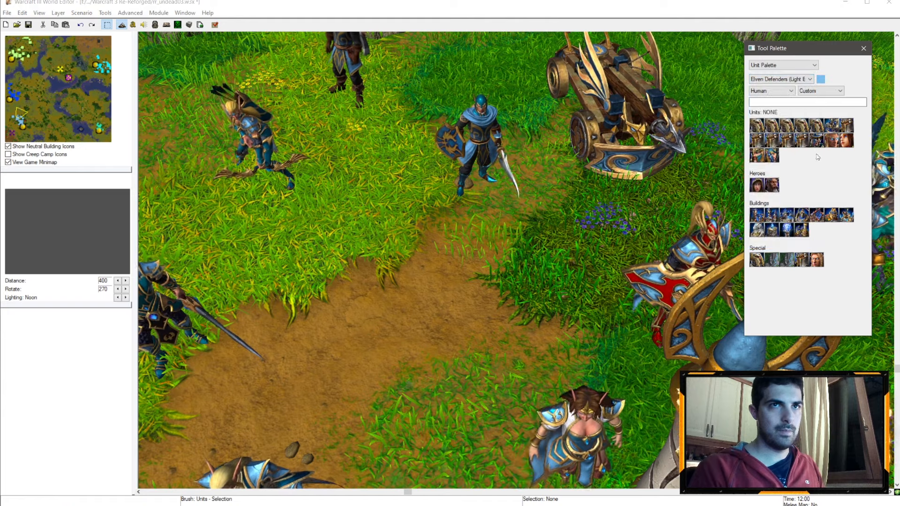
click(756, 154)
click(409, 320)
key(Escape)
Examine the newly placed Spellbreaker (Elven) model up close and beside the surrounding elven units
scroll(409, 320, down, 1)
click(427, 300)
mouse_move(435, 364)
ctrl+right_down()
mouse_move(551, 222)
mouse_move(712, 248)
mouse_move(286, 332)
ctrl+right_up()
scroll(396, 310, up, 2)
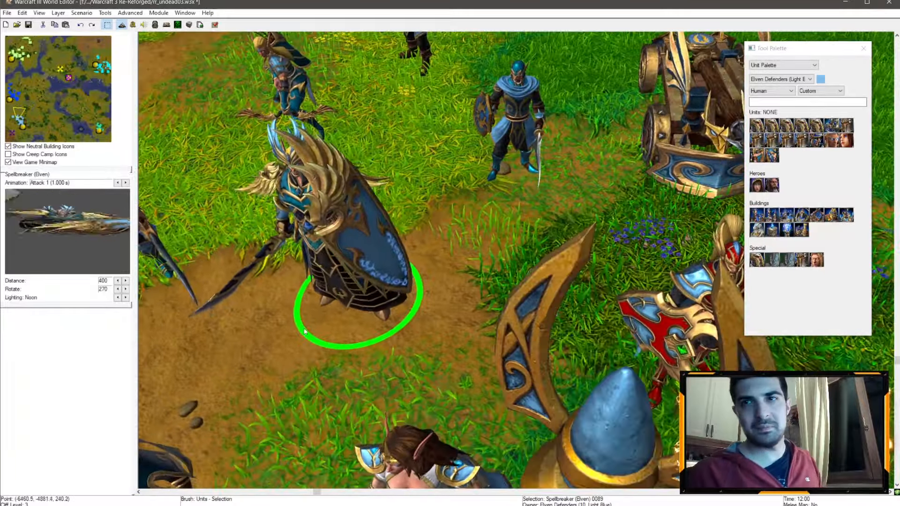
scroll(464, 279, down, 2)
ctrl+right_drag(464, 280, 429, 287)
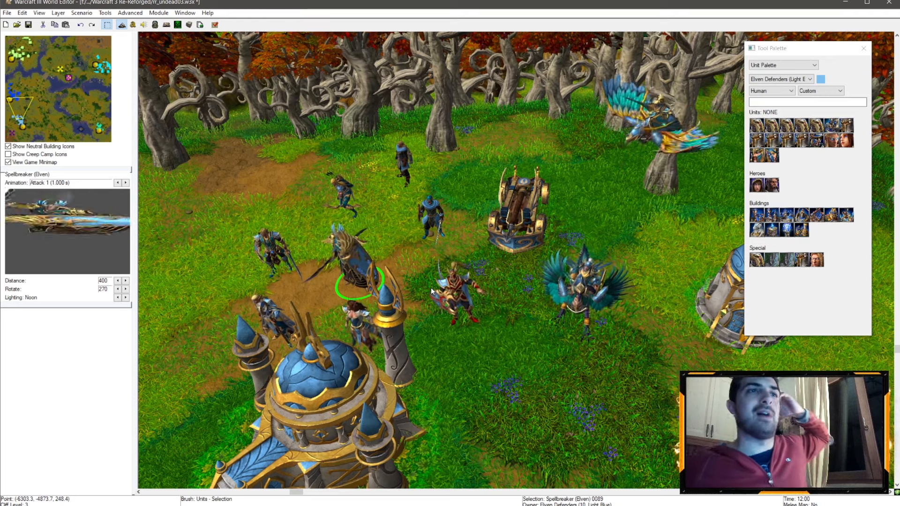
Go through the placed elven units one by one, including the Swordsman, Lieutenant, Ballista, Spellbreaker, Priest and Dragonhawk Rider, to check their models
drag(434, 159, 441, 235)
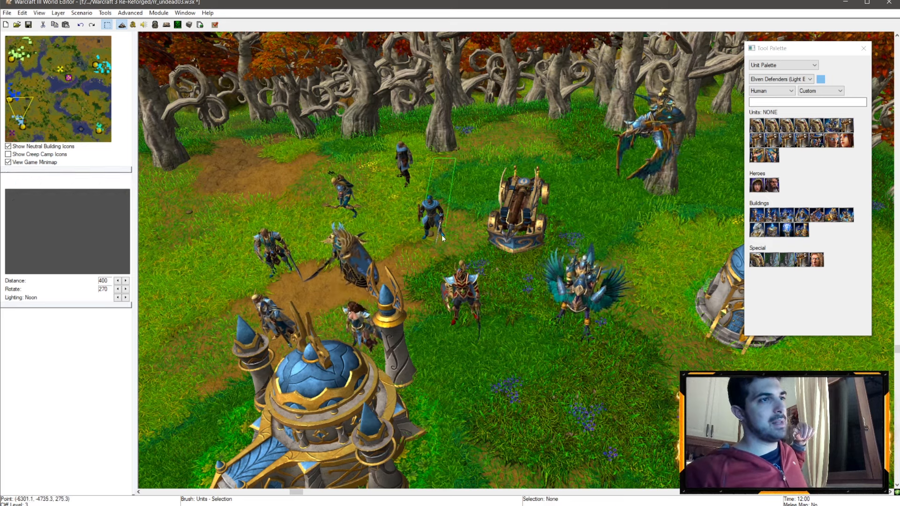
click(349, 194)
click(266, 245)
right_drag(272, 255, 357, 285)
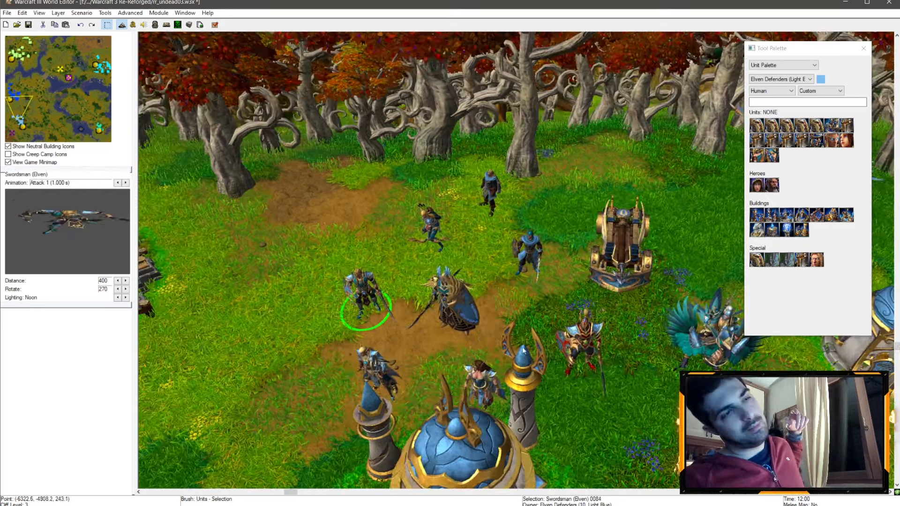
click(576, 354)
right_drag(576, 354, 514, 310)
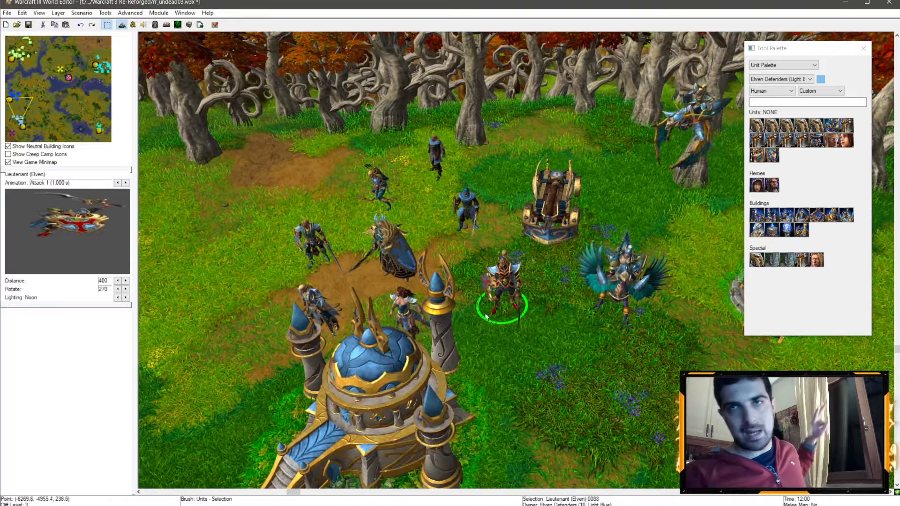
click(628, 285)
click(552, 207)
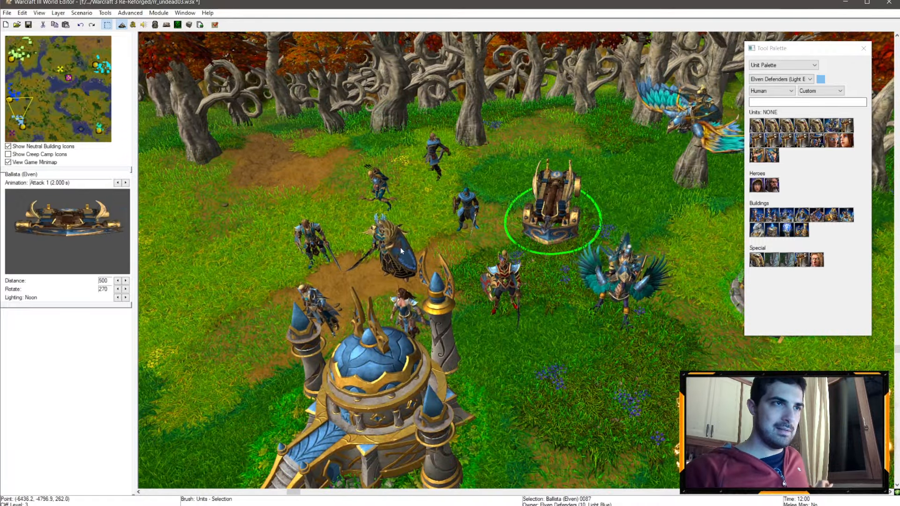
click(391, 246)
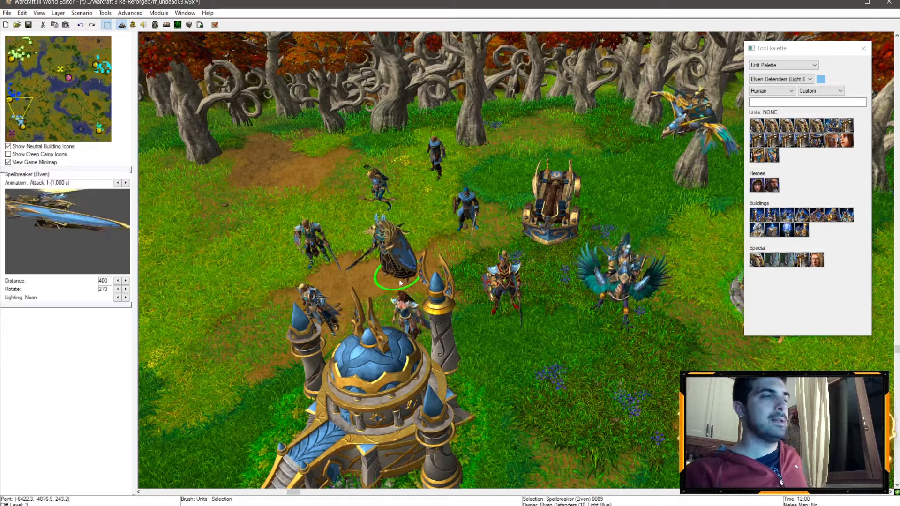
right_drag(554, 349, 472, 284)
click(393, 315)
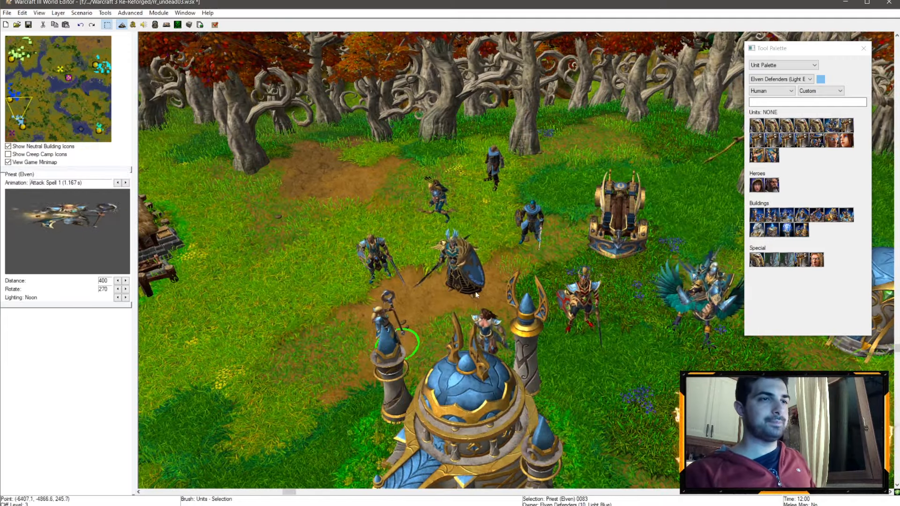
ctrl+right_drag(468, 329, 521, 243)
click(563, 261)
Examine the details of the elven unit models up close, including the Spellbreaker, the Priest and the Hawkstrider rider
ctrl+right_drag(567, 319, 505, 206)
scroll(422, 252, up, 3)
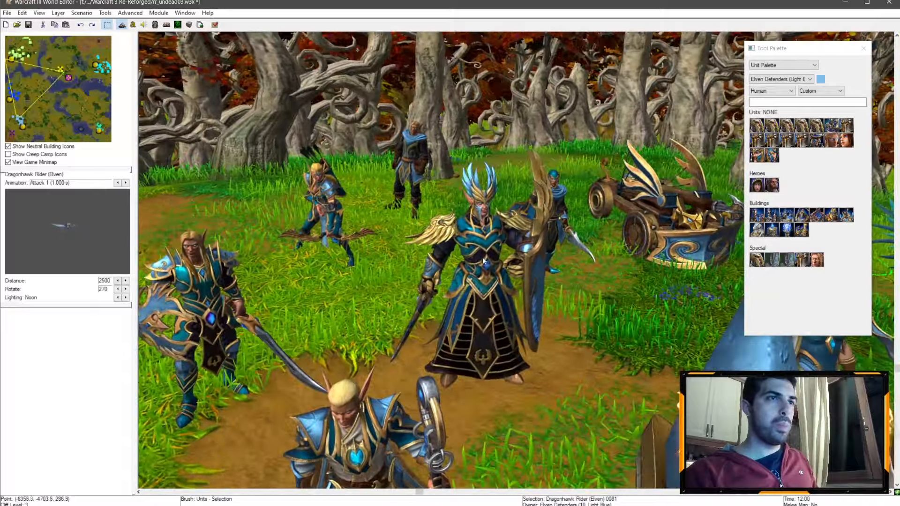
scroll(457, 255, up, 3)
scroll(492, 358, down, 3)
scroll(504, 206, up, 2)
scroll(505, 206, up, 4)
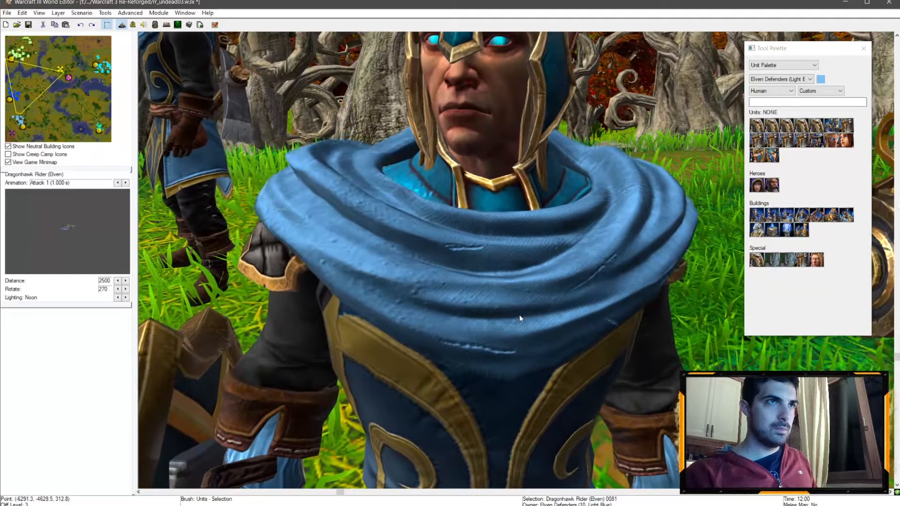
scroll(512, 311, down, 2)
scroll(512, 312, down, 3)
ctrl+right_drag(511, 312, 525, 271)
scroll(525, 272, up, 2)
scroll(525, 272, up, 4)
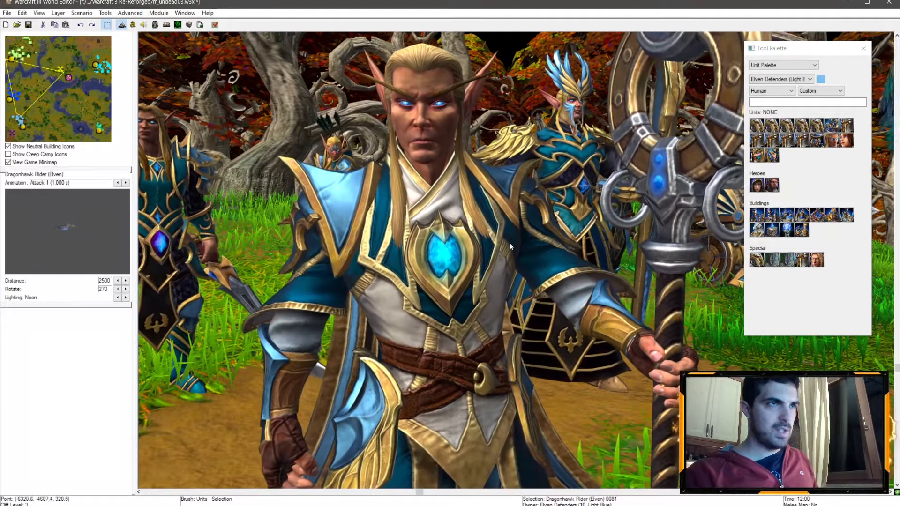
scroll(510, 242, down, 5)
ctrl+right_drag(493, 305, 466, 146)
scroll(420, 262, up, 3)
scroll(419, 265, up, 5)
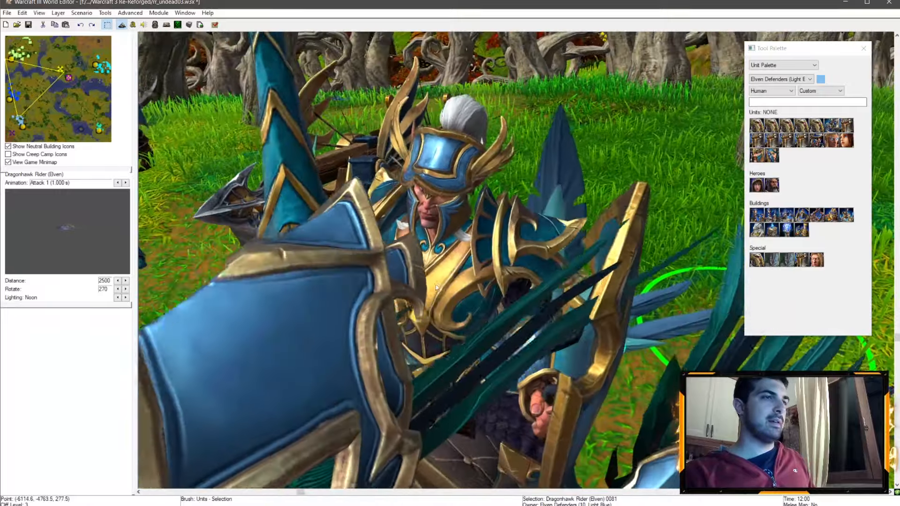
scroll(405, 304, down, 5)
scroll(370, 279, down, 5)
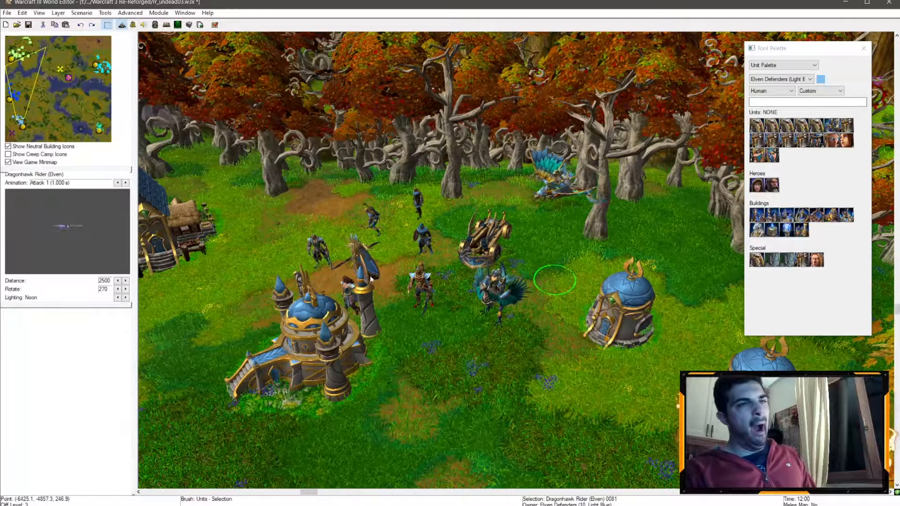
ctrl+right_drag(370, 279, 524, 173)
right_drag(430, 207, 457, 221)
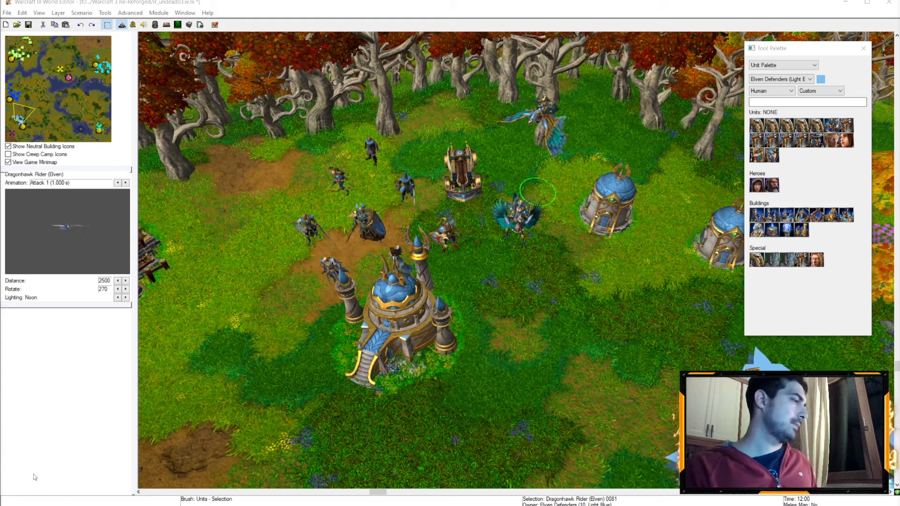
Switch to File Explorer and copy HE Lieutenant.7z from the Download folder into the _Shared\_new\Units\Human folder
key(alt+Tab)
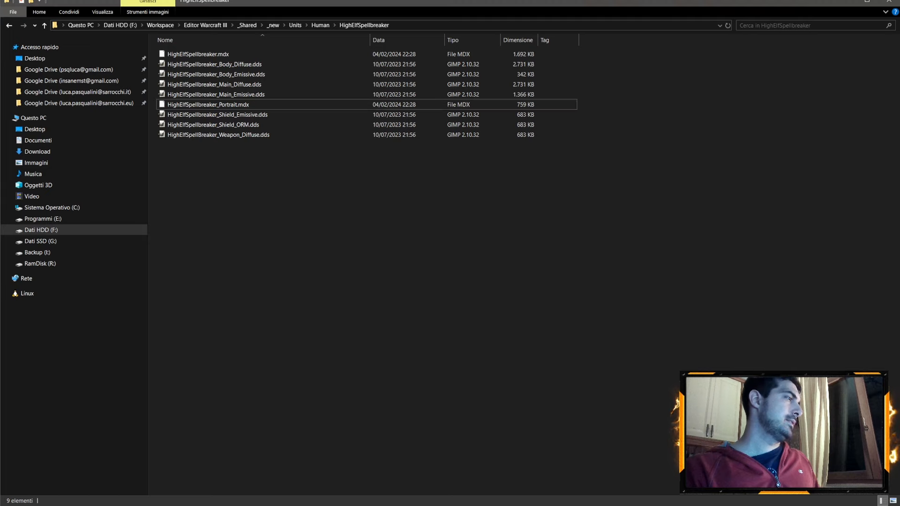
click(47, 151)
click(221, 67)
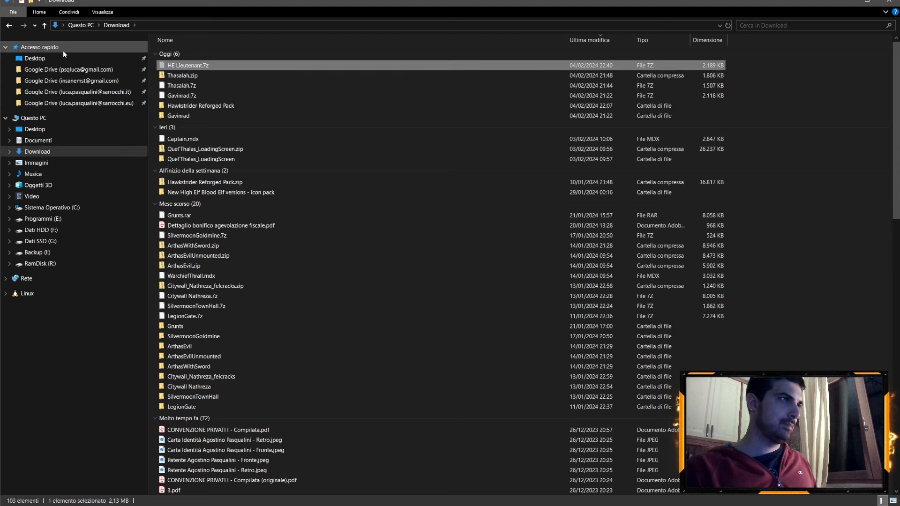
click(10, 26)
click(321, 25)
right_click(540, 255)
click(557, 321)
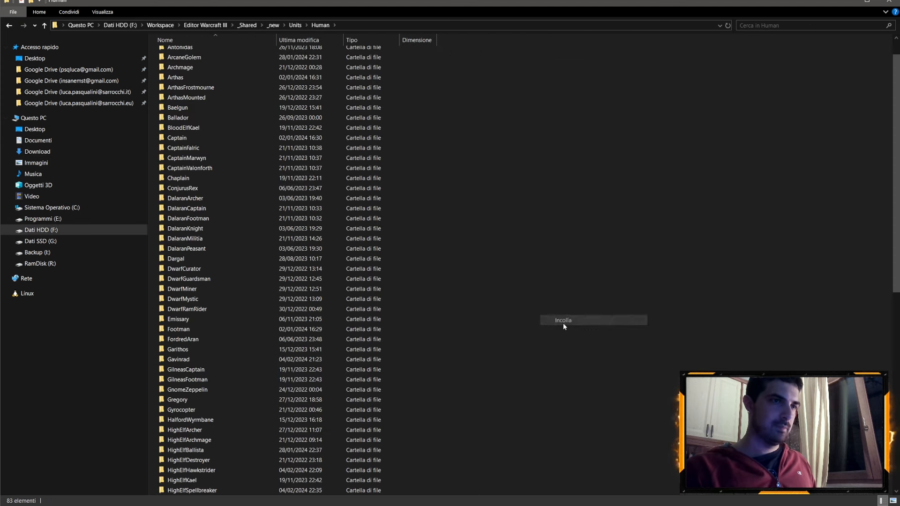
Extract HE Lieutenant.7z into its own HE Lieutenant folder and delete the archive from the Human folder
right_click(218, 489)
mouse_move(278, 332)
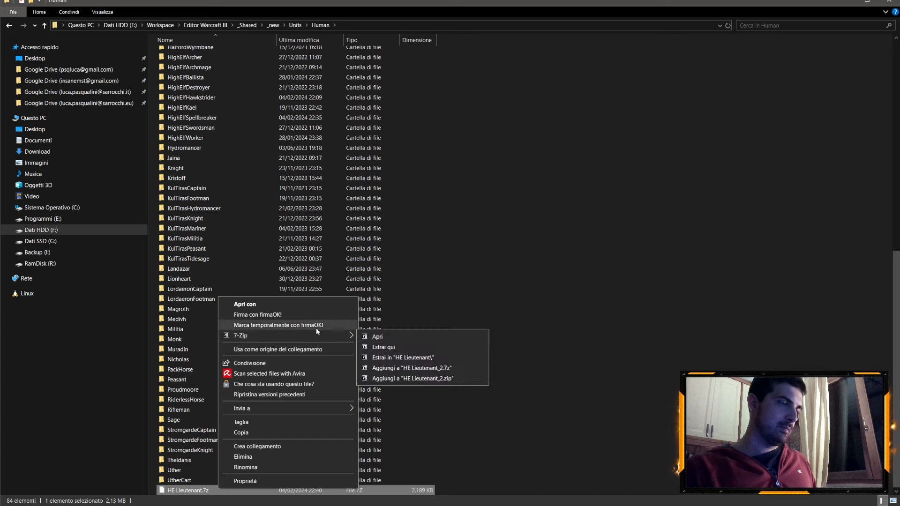
click(420, 358)
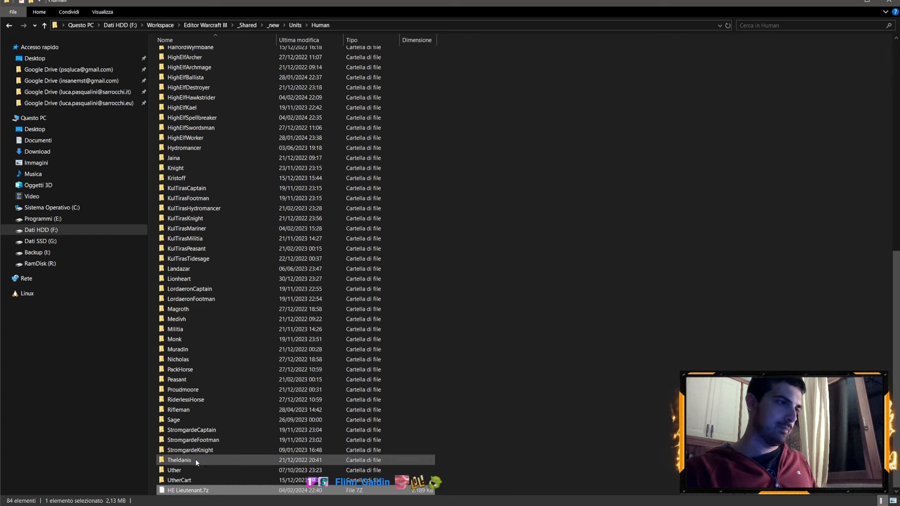
key(Delete)
Rename the HE Lieutenant folder as HighElfLieutenant
scroll(230, 322, up, 8)
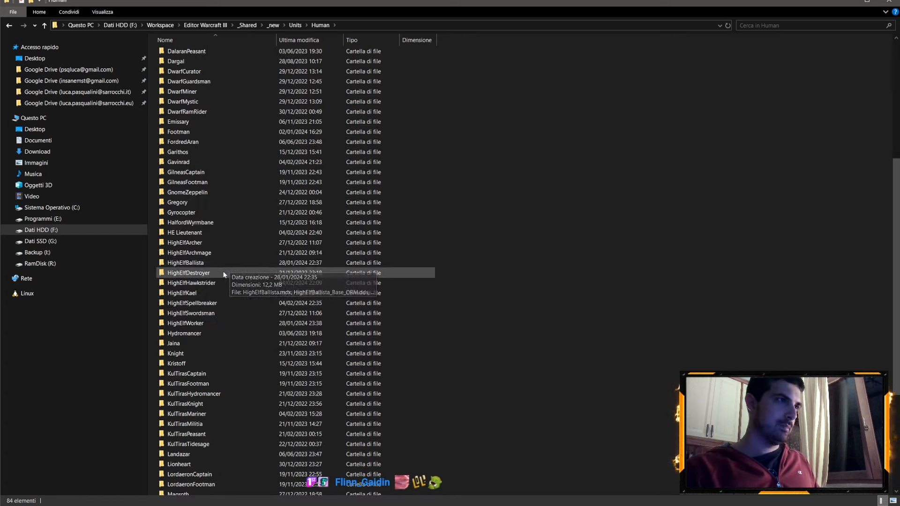
click(176, 293)
click(176, 293)
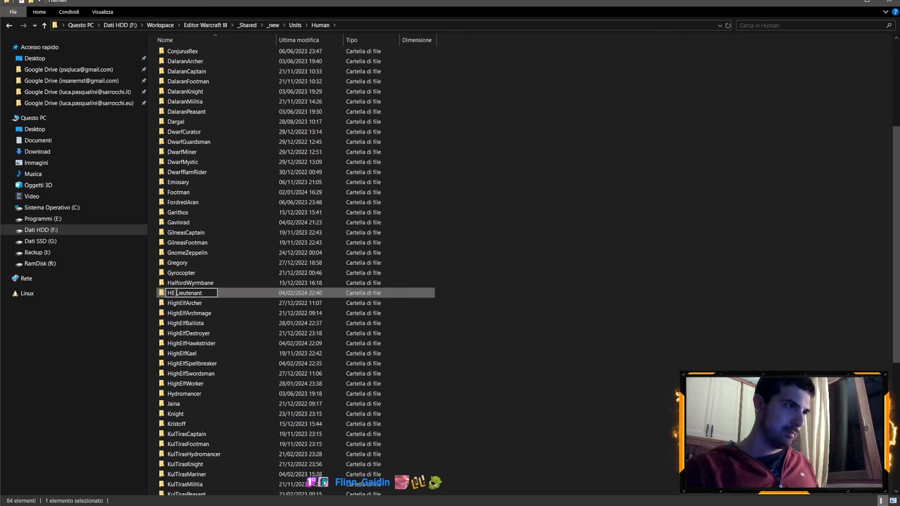
text(HighElf)
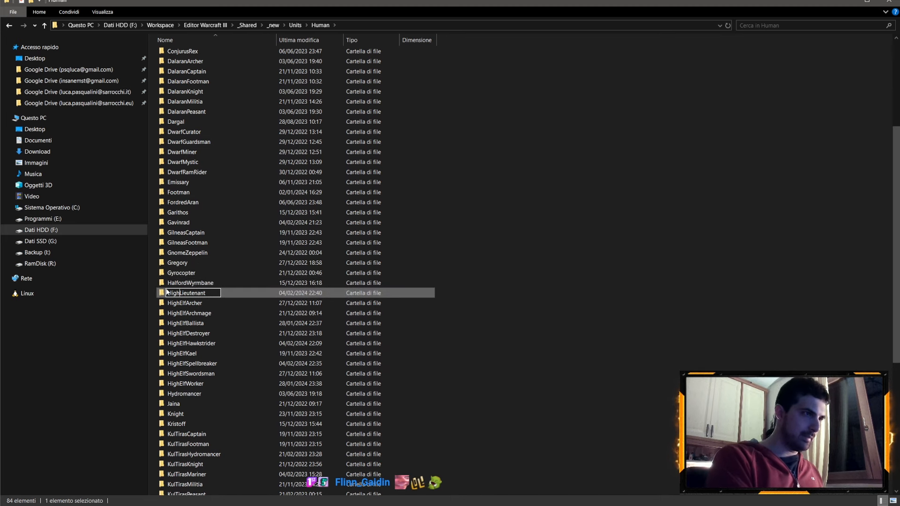
key(Return)
Open the HighElfLieutenant folder and rename the portrait model file as HighElfLieutenant_Portrait.mdx
double_click(190, 355)
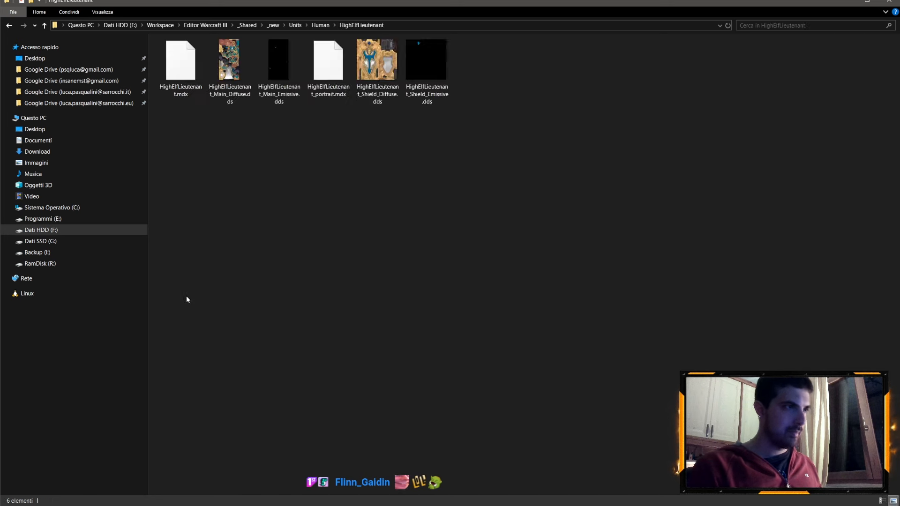
click(319, 93)
click(317, 94)
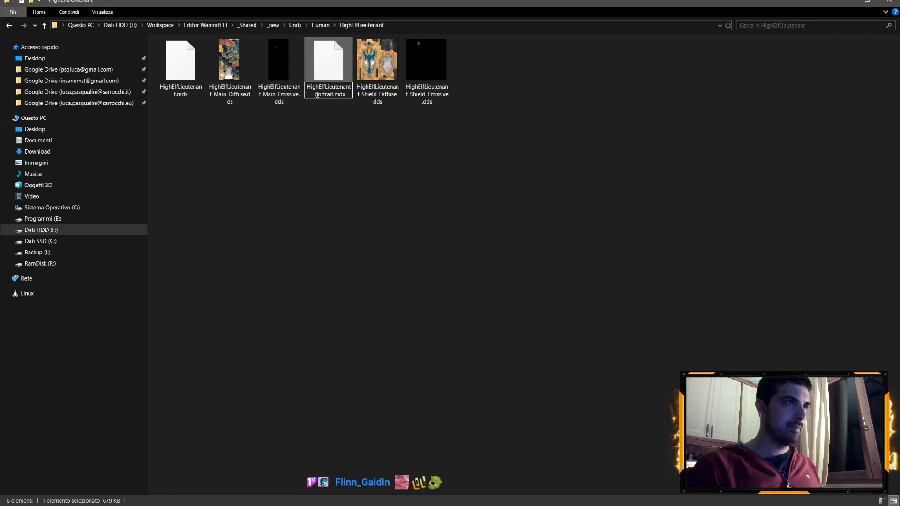
text(P)
key(Return)
Show the folder's files in the details layout and widen the name column to fit the full file names
click(103, 12)
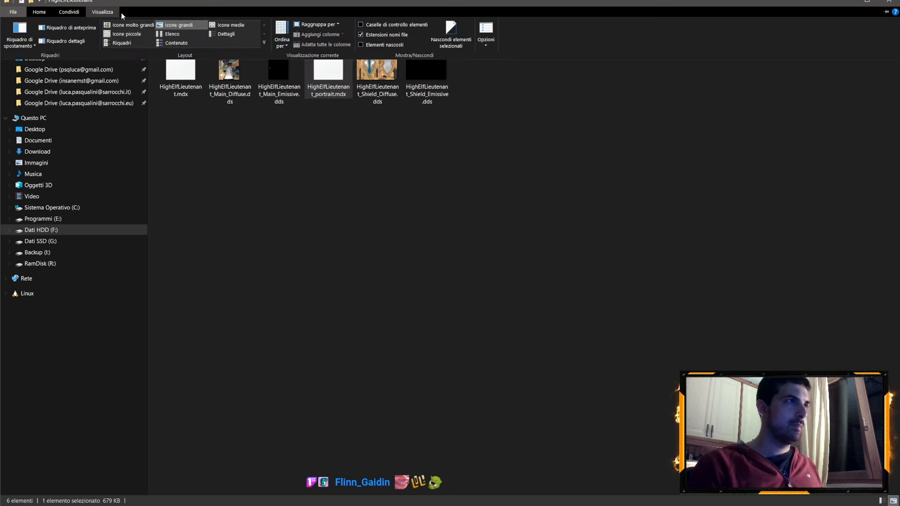
click(205, 35)
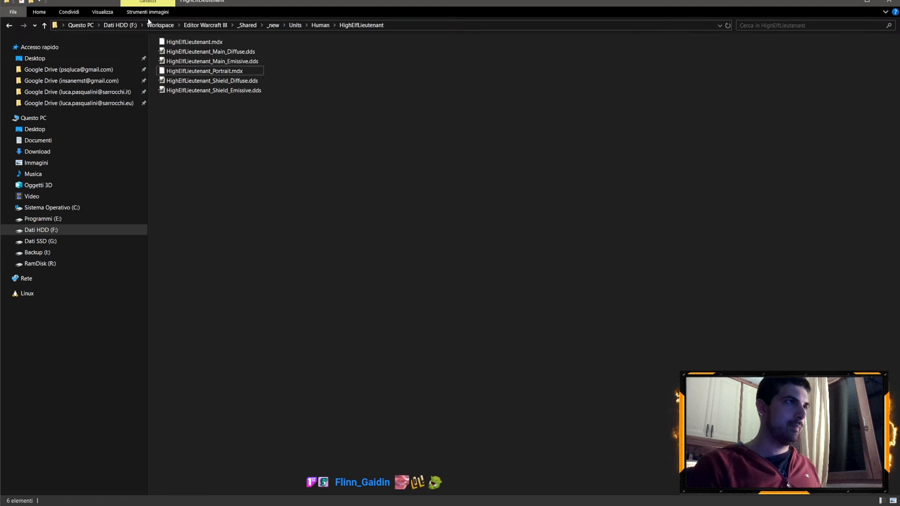
click(116, 13)
click(239, 34)
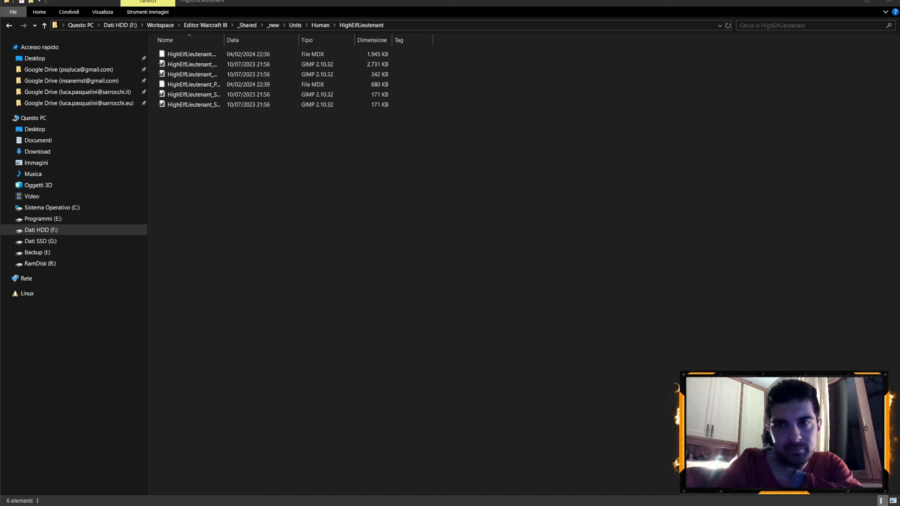
drag(224, 40, 328, 40)
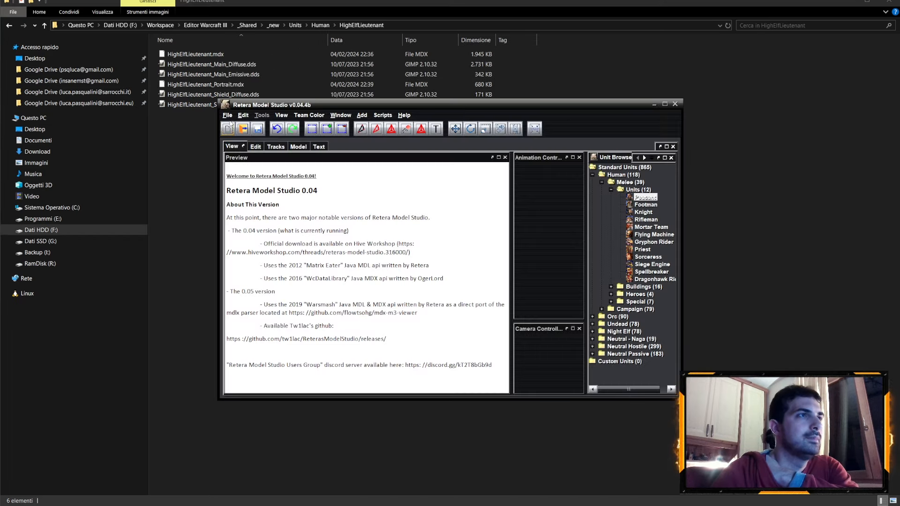
Open HighElfLieutenant.mdx from the HighElfLieutenant folder in Retera Model Studio
click(227, 115)
click(239, 137)
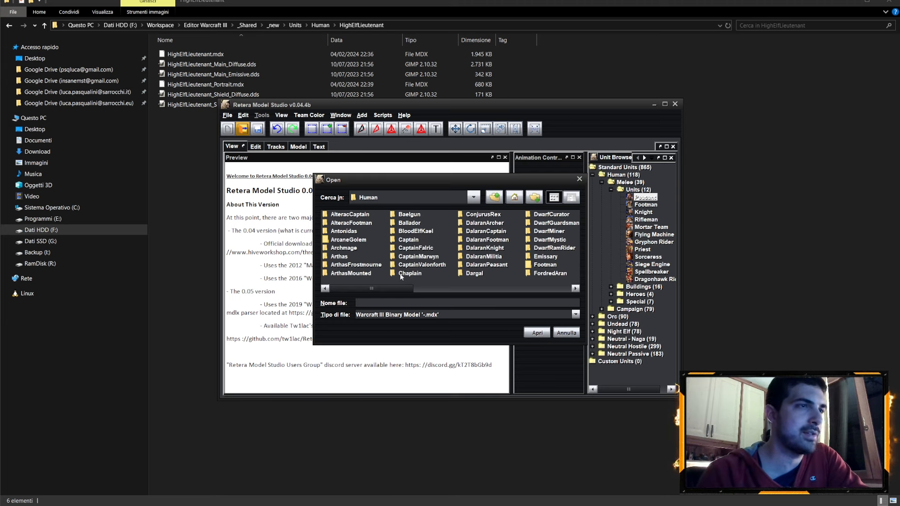
drag(365, 288, 443, 289)
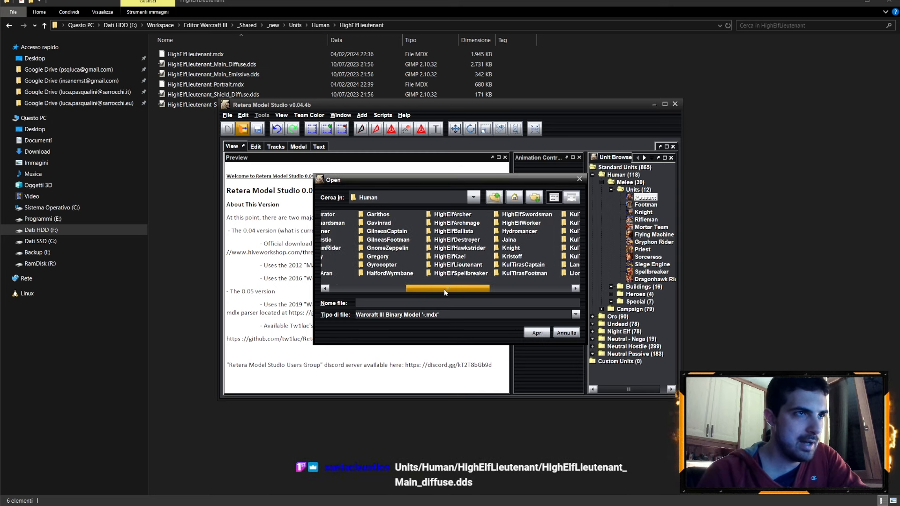
double_click(458, 265)
click(356, 215)
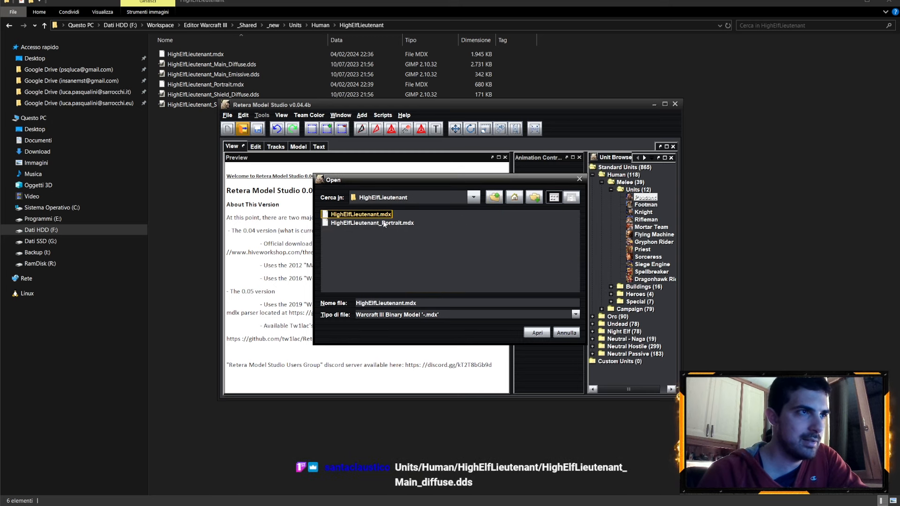
click(537, 333)
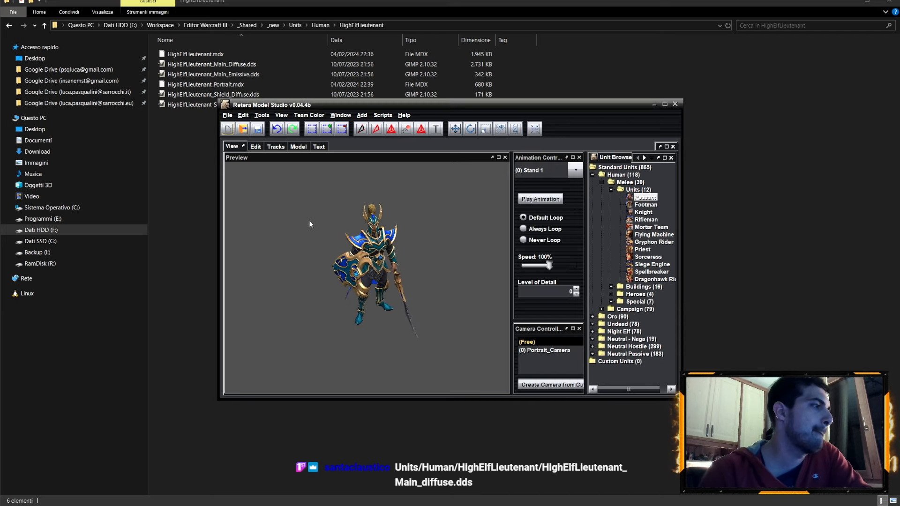
Set the model name in the lieutenant model's header to HighElfLieutenant
click(298, 146)
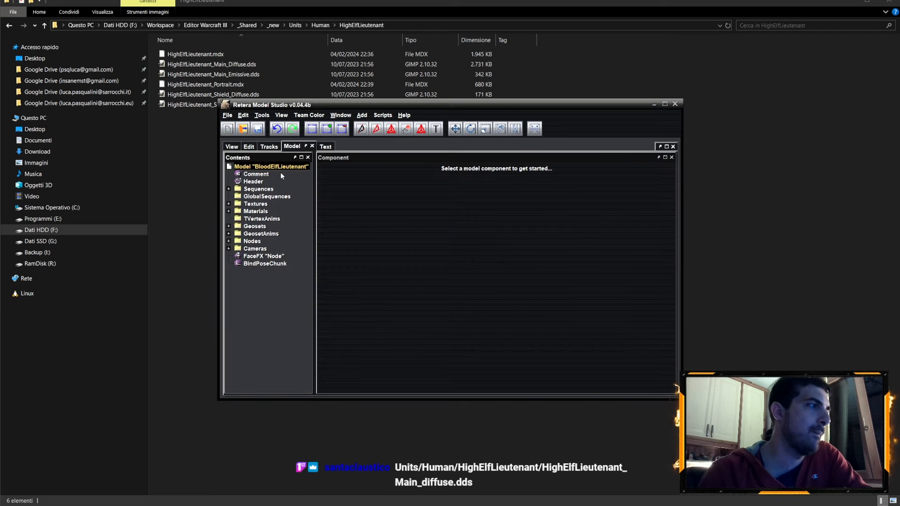
click(253, 182)
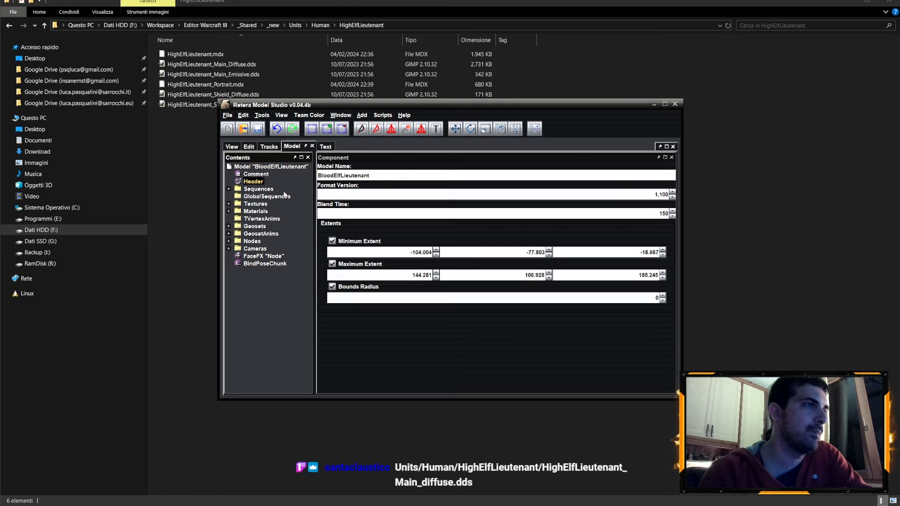
click(333, 174)
drag(331, 175, 317, 175)
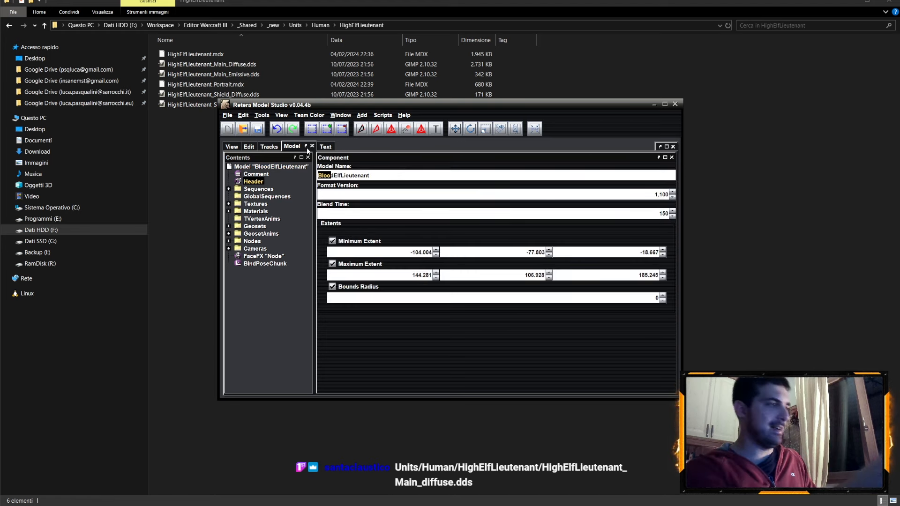
text(High)
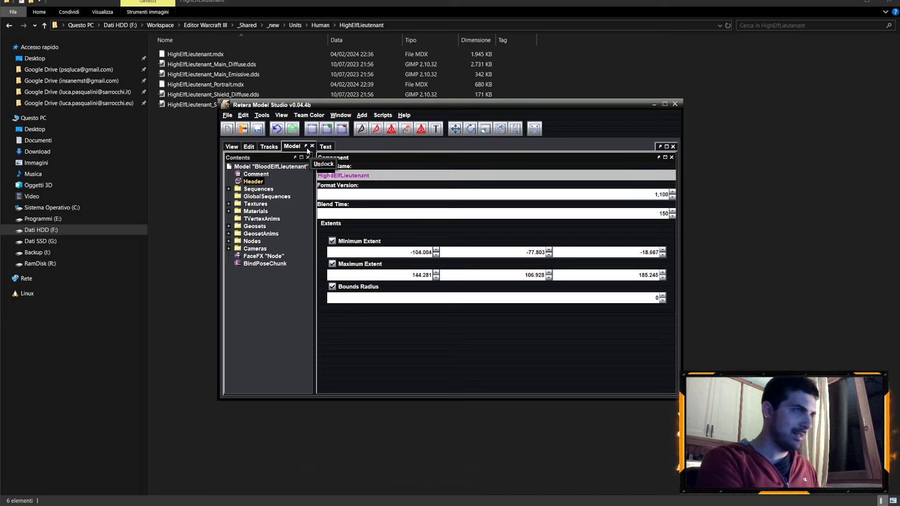
key(Delete)
Check the texture paths used by the lieutenant model in the texture editor, then close it
click(249, 146)
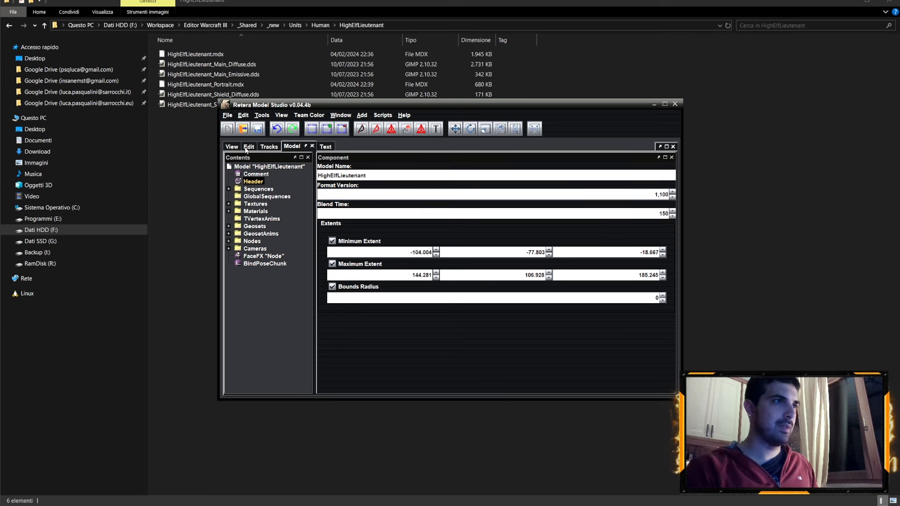
click(262, 115)
click(279, 162)
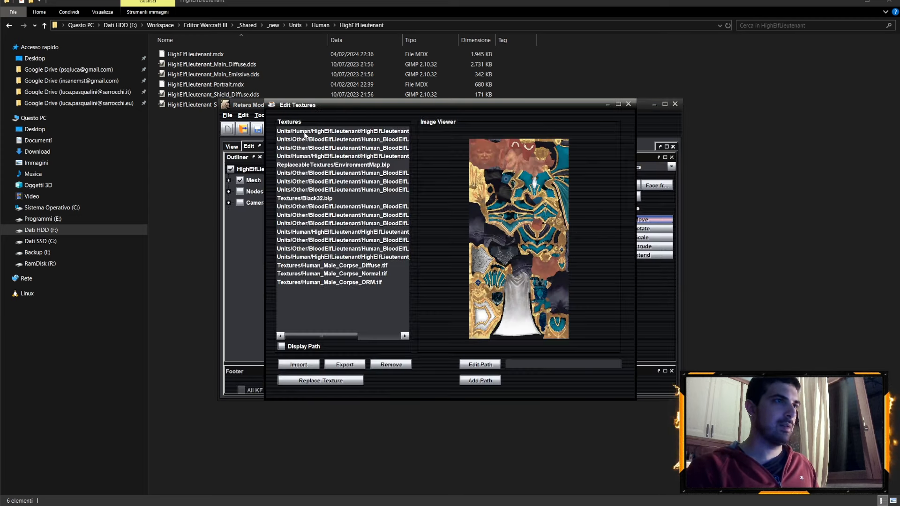
drag(536, 364, 444, 368)
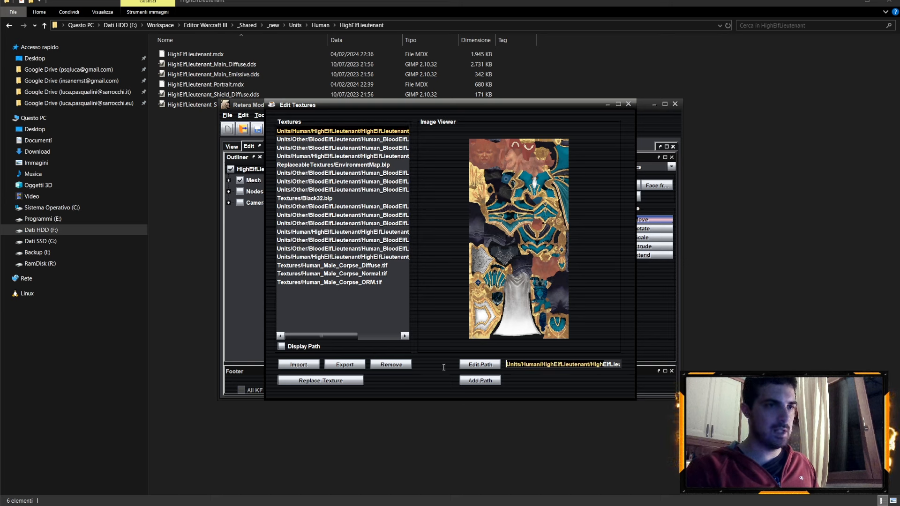
click(556, 364)
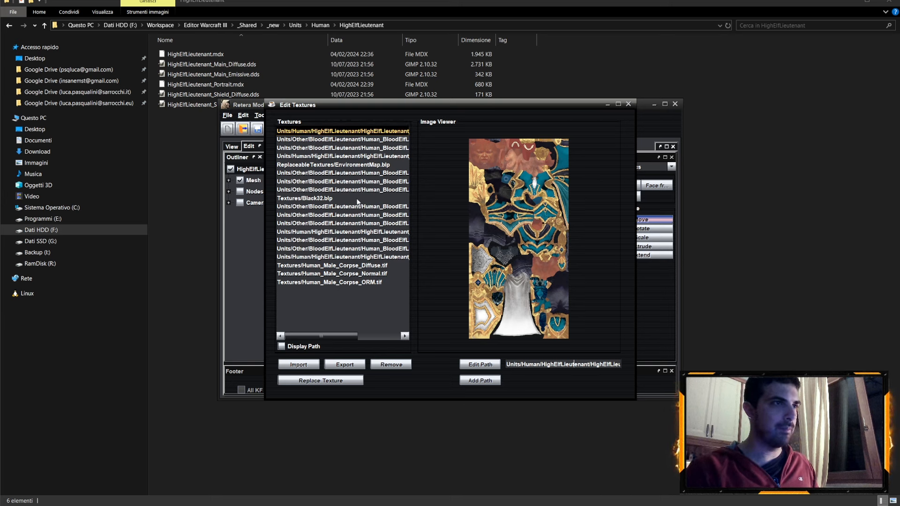
click(628, 104)
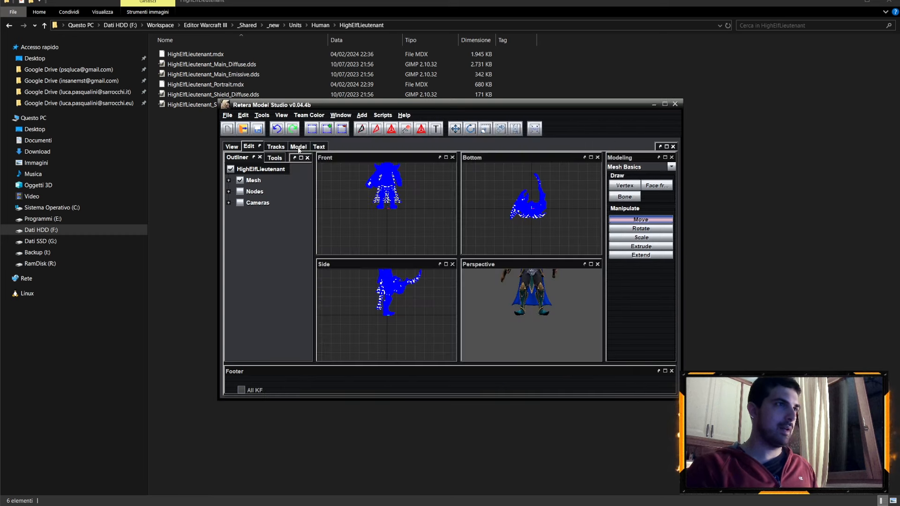
Examine the lieutenant model in the 3D preview from several angles and distances
click(232, 146)
click(227, 115)
click(227, 117)
scroll(363, 194, up, 8)
drag(363, 194, 347, 206)
middle_drag(356, 173, 356, 286)
drag(375, 221, 352, 220)
scroll(353, 223, down, 4)
middle_drag(353, 223, 352, 173)
drag(328, 220, 513, 223)
scroll(384, 223, down, 4)
drag(455, 225, 429, 223)
Save the lieutenant model as HighElfLieutenant.mdx, overwriting the existing file
click(227, 115)
click(249, 186)
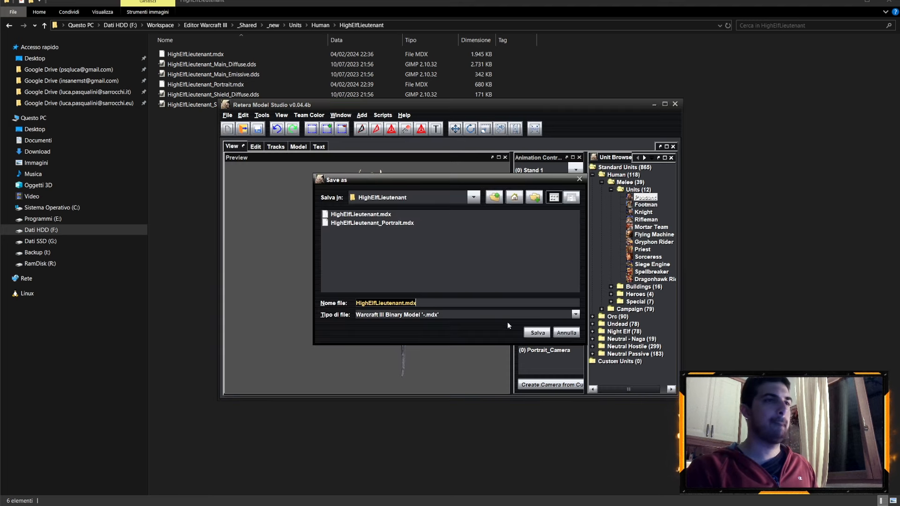
click(536, 333)
click(425, 267)
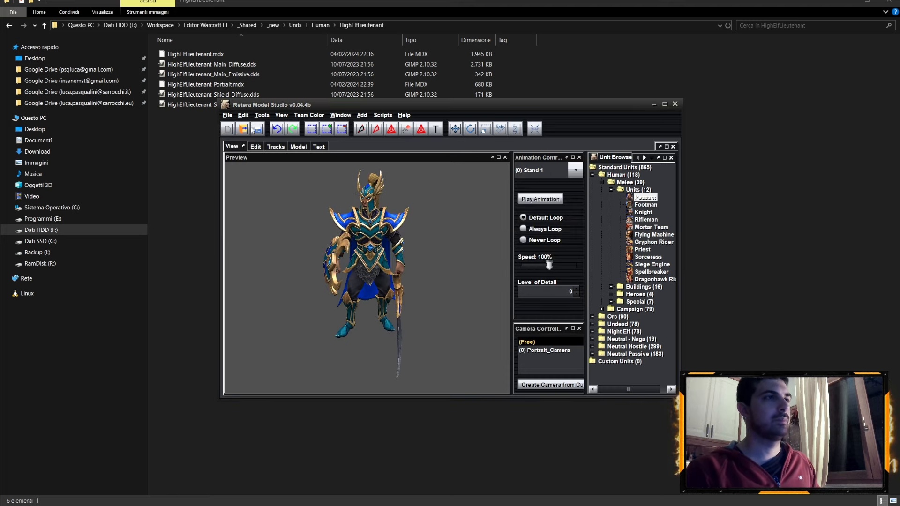
Open HighElfLieutenant_Portrait.mdx and set the model name in its header to HighElfLieutenant_Portrait
click(227, 115)
click(239, 131)
click(372, 223)
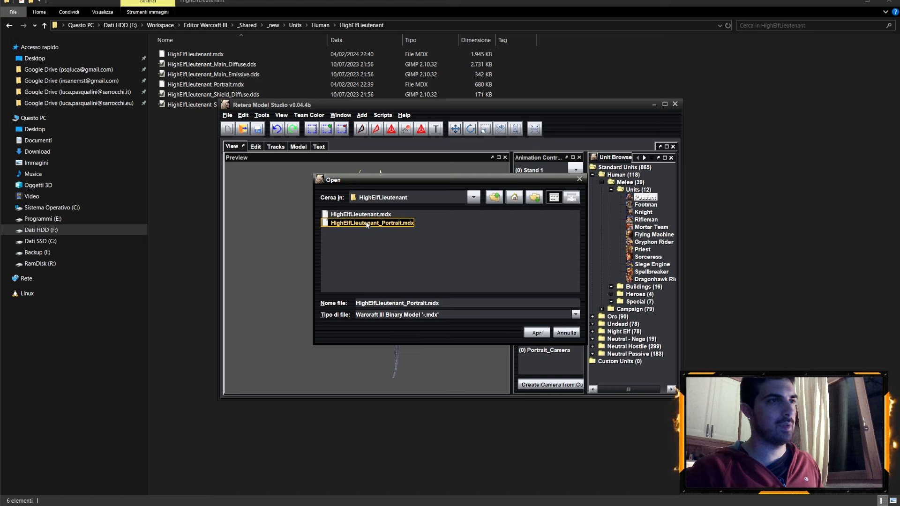
click(540, 335)
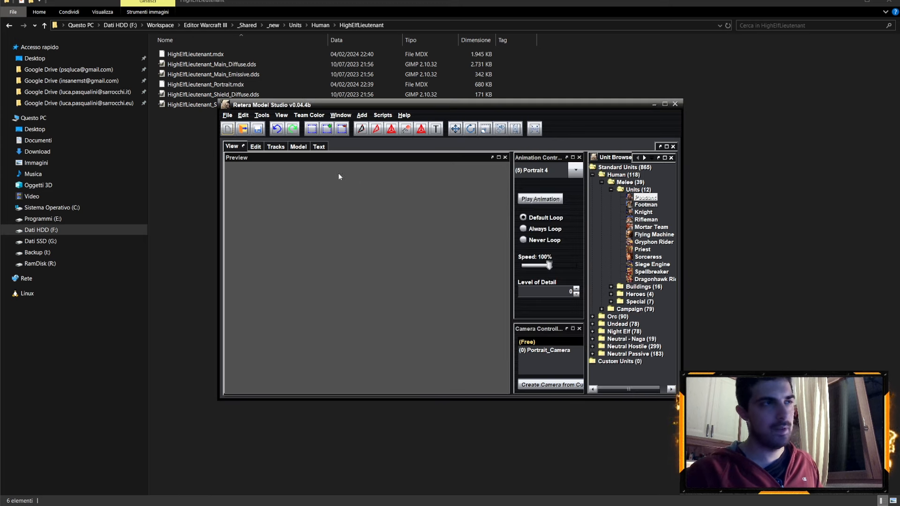
click(297, 148)
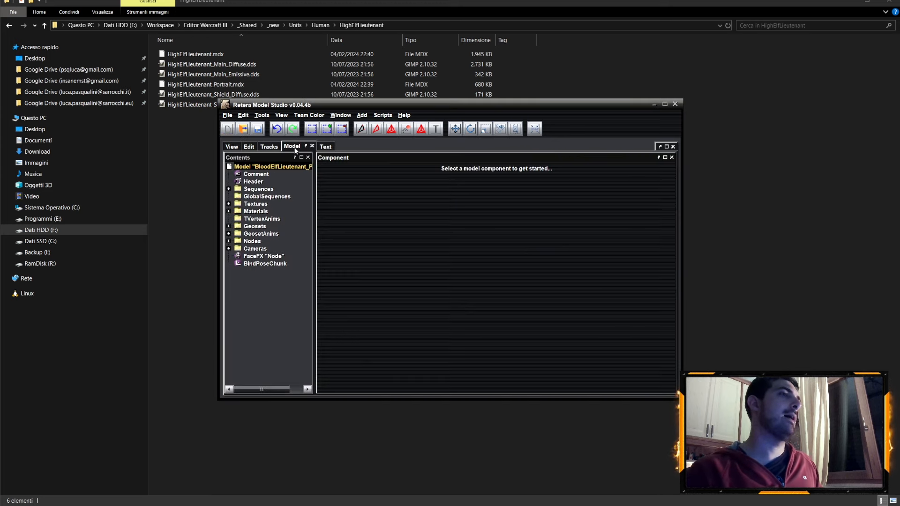
click(256, 181)
drag(336, 175, 303, 176)
text(High)
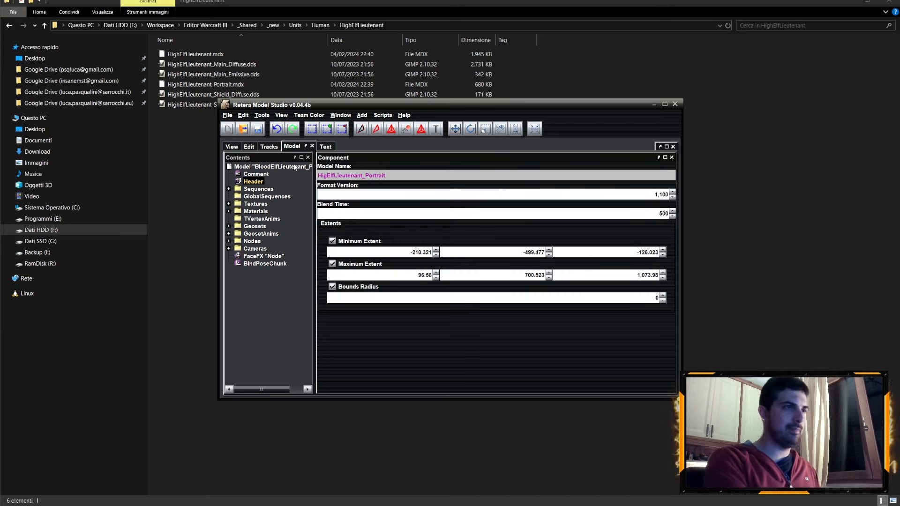
key(Return)
Save the portrait model over its existing file and close Retera Model Studio, declining to save the lieutenant model again
click(232, 146)
click(227, 115)
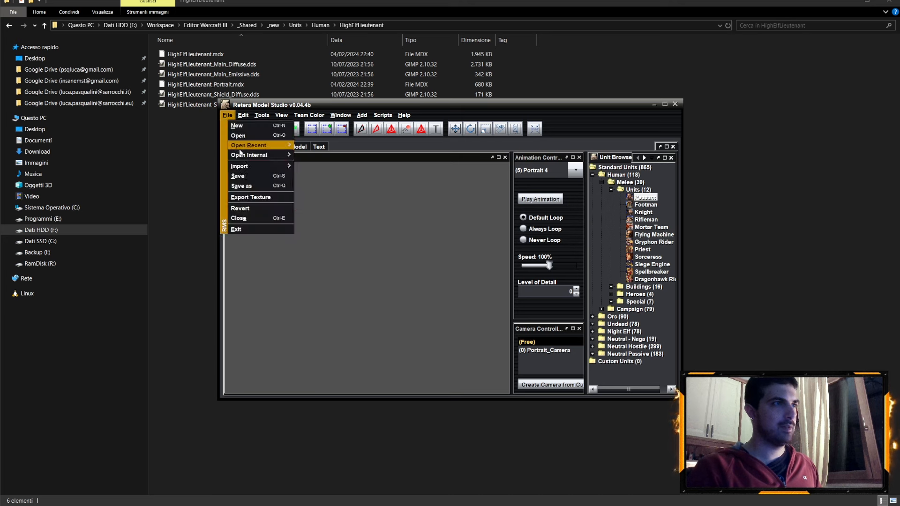
click(247, 191)
click(536, 333)
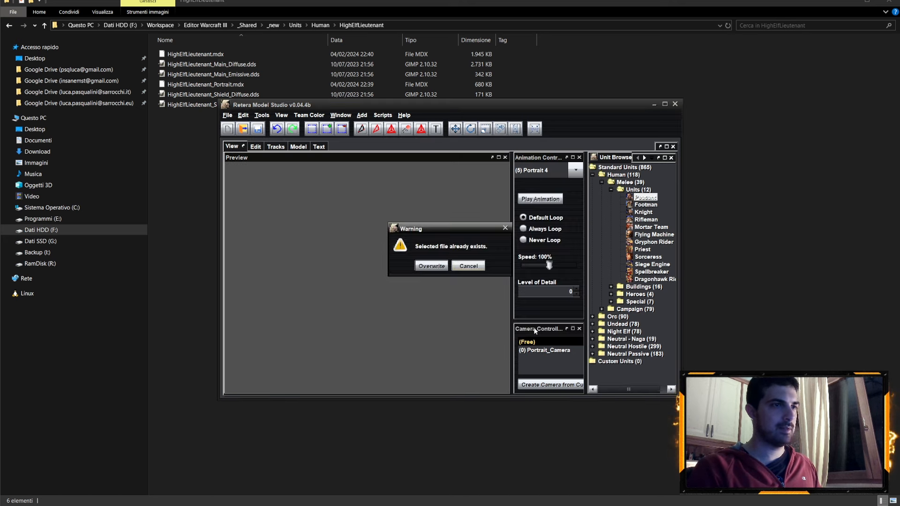
click(431, 266)
click(675, 104)
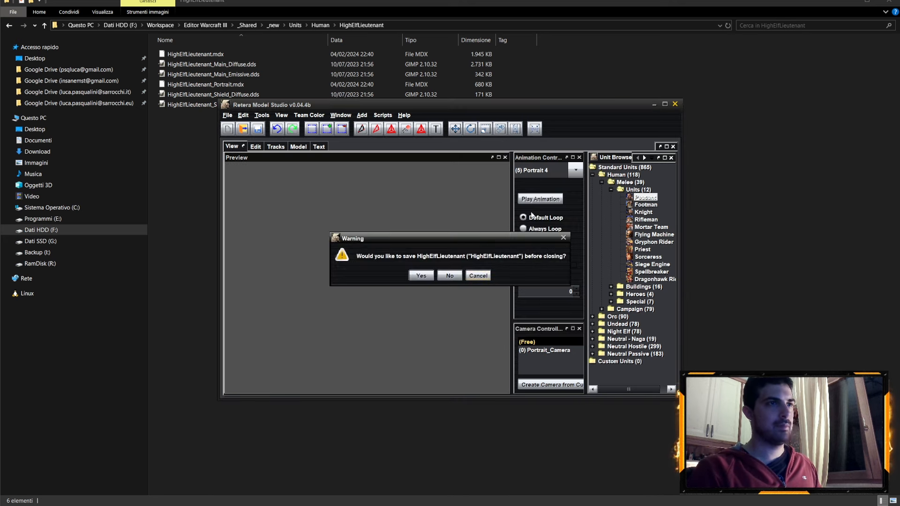
click(449, 276)
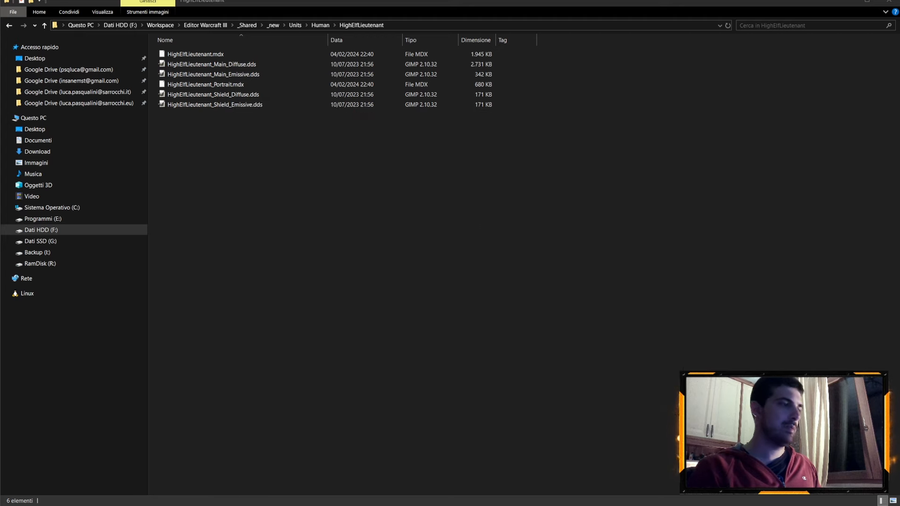
Switch to the Warcraft III World Editor and open the Asset Manager
key(alt+Tab)
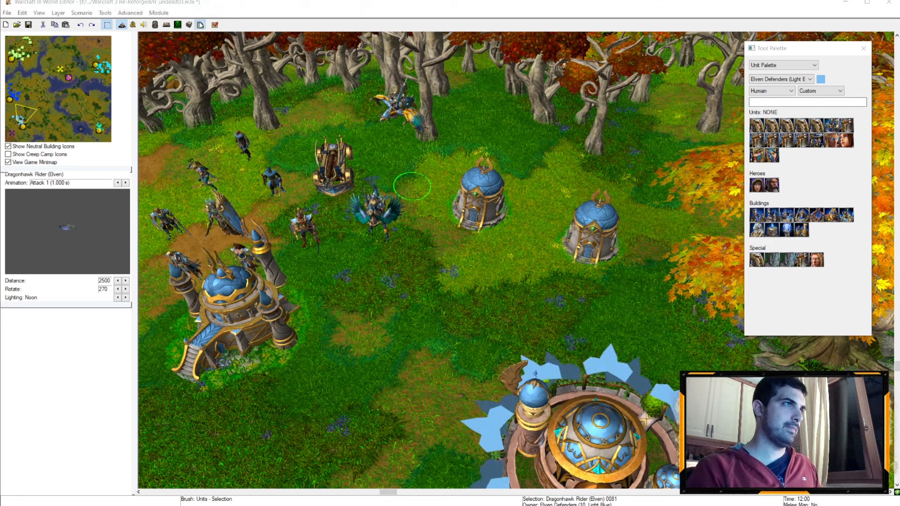
key(F12)
click(6, 13)
click(39, 123)
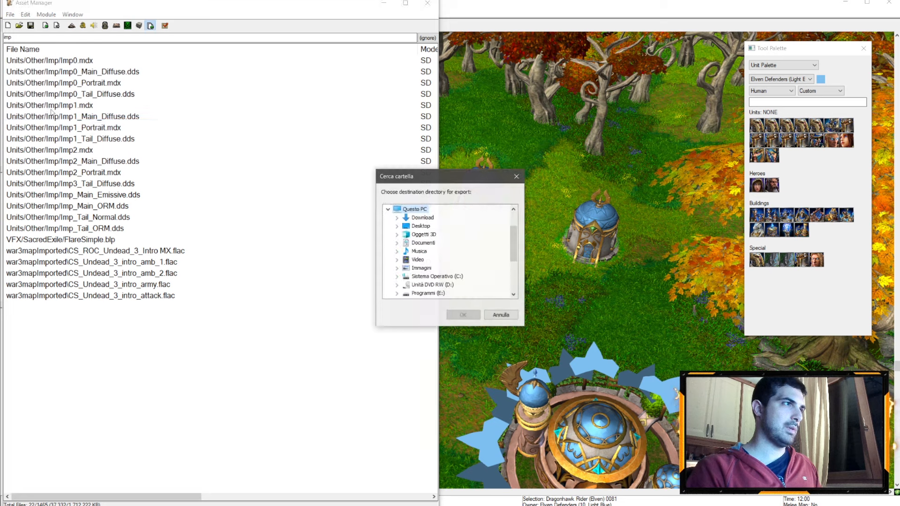
click(500, 317)
Start a directory import in the Asset Manager and browse into the Workspace folder to the Warcraft III project folders
click(5, 13)
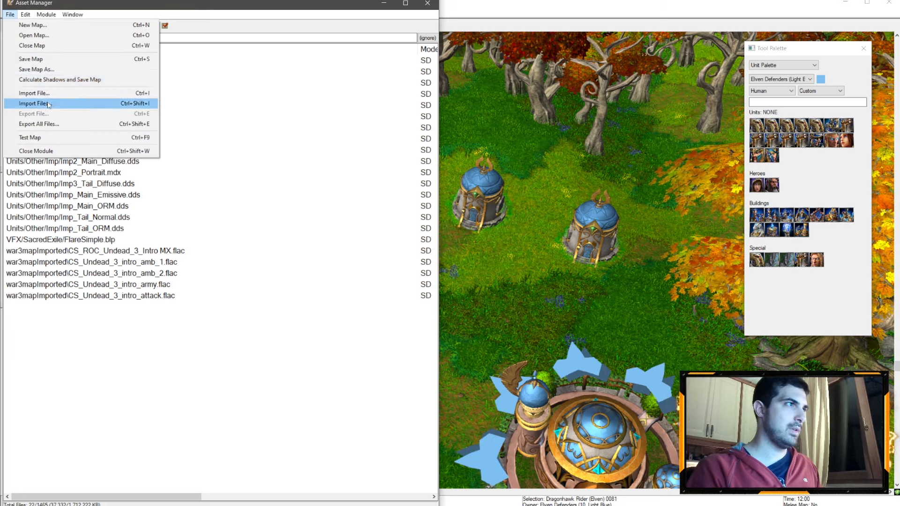
click(36, 102)
click(401, 254)
scroll(402, 255, down, 2)
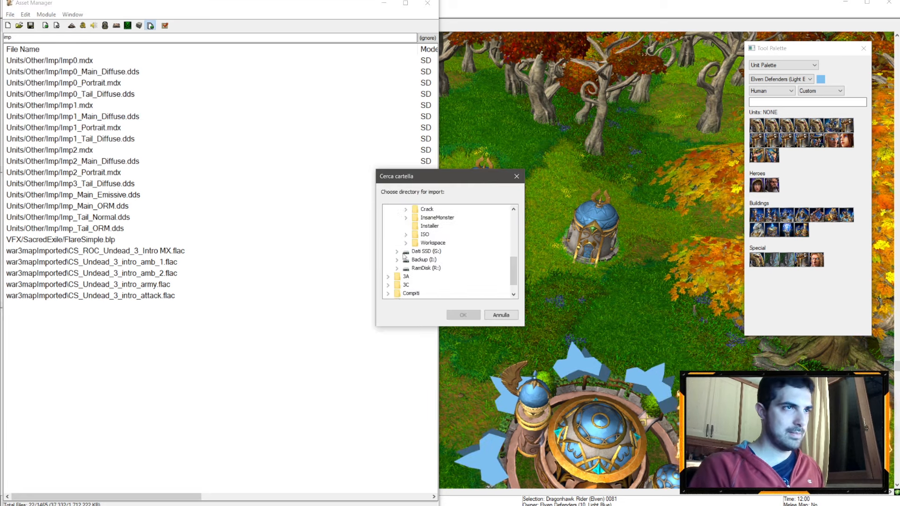
click(406, 244)
scroll(406, 244, down, 1)
click(414, 260)
scroll(415, 261, down, 3)
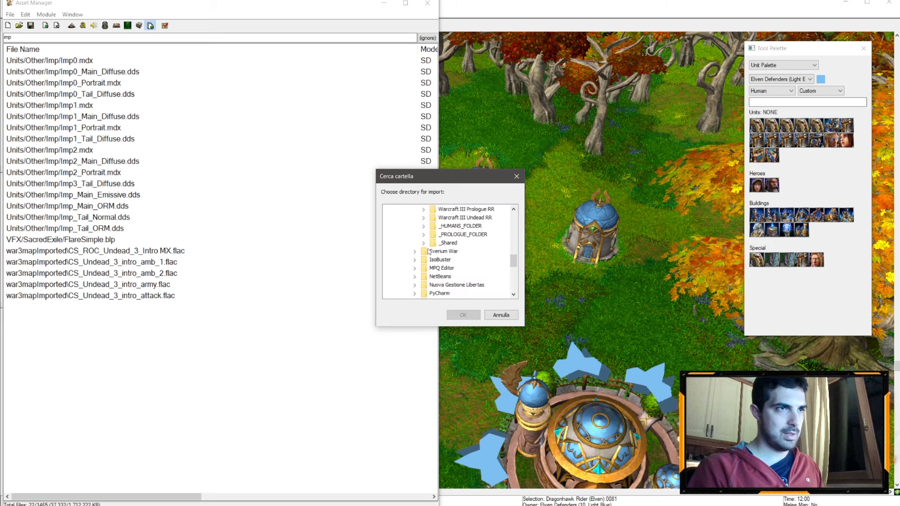
Import the High Elf Lieutenant files from their folder under Units\Human
click(439, 251)
click(434, 229)
scroll(439, 254, down, 3)
click(441, 243)
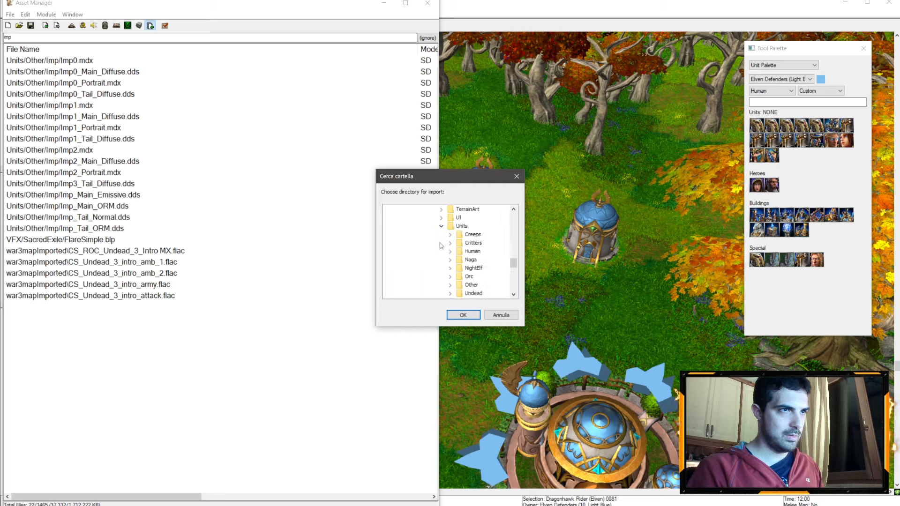
click(450, 226)
scroll(469, 239, down, 6)
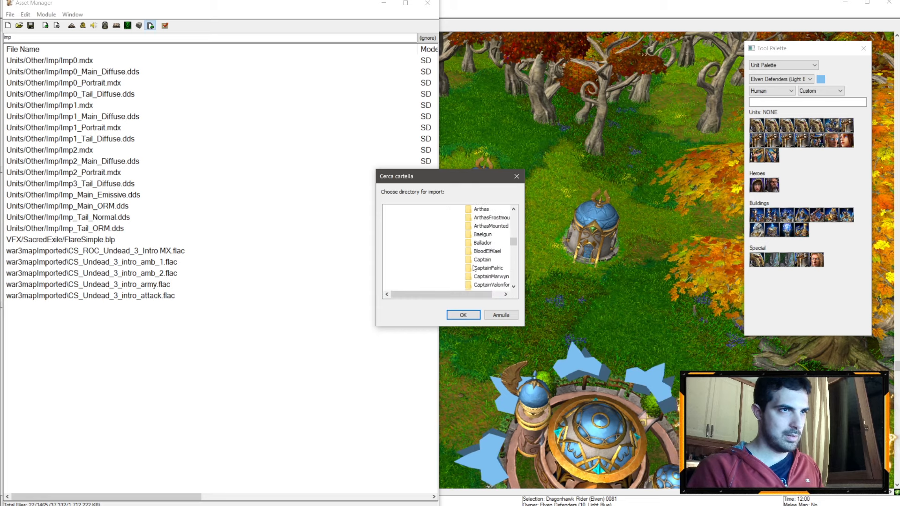
click(491, 226)
click(463, 315)
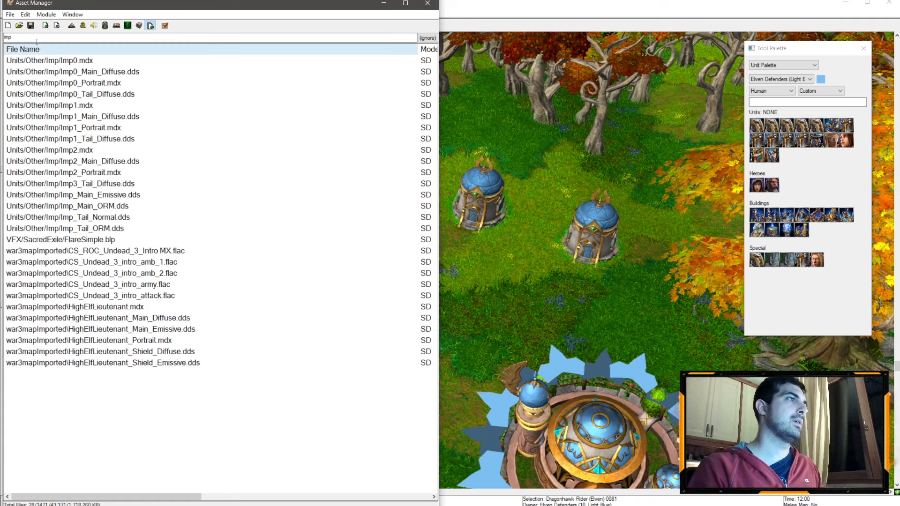
Set the lieutenant model's path to Units\Human\HighElfLieutenant\HighElfLieutenant.mdx and copy its folder prefix
click(68, 307)
click(66, 307)
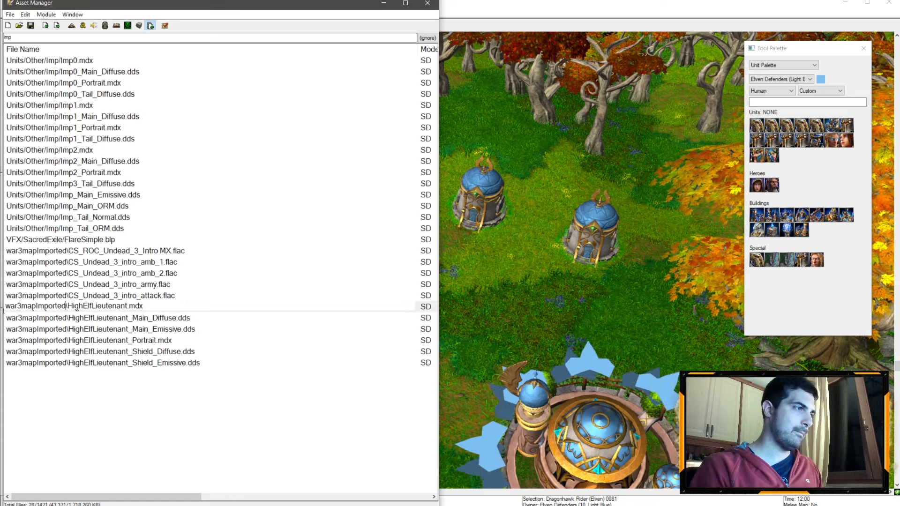
key(shift+Home)
key(BackSpace)
text(Units)
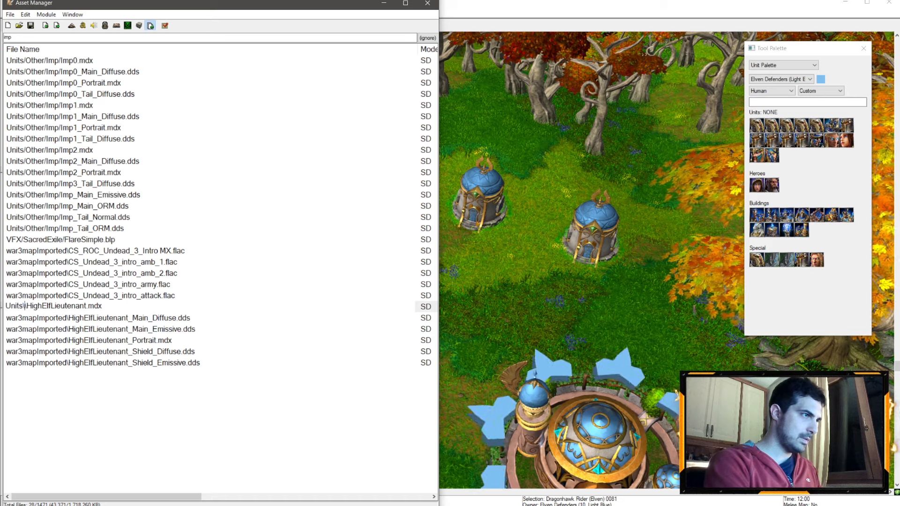
text(\Human)
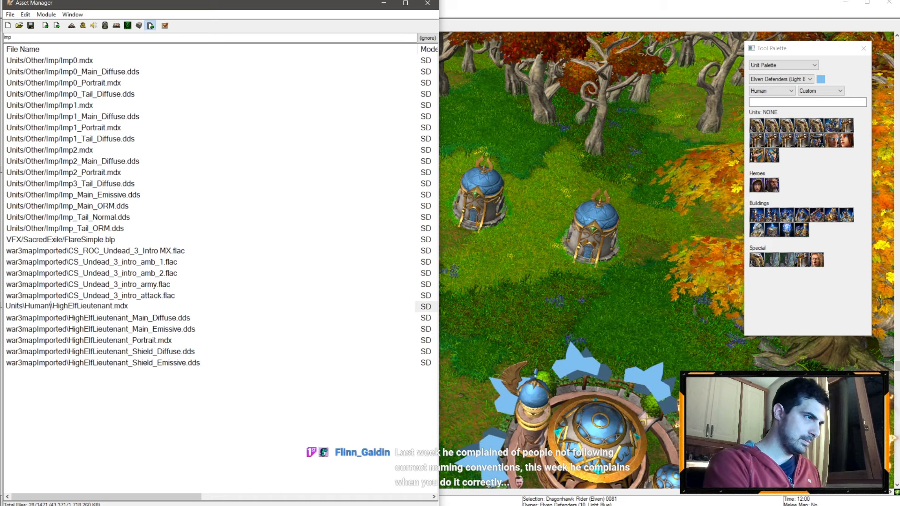
text(HighElfLie)
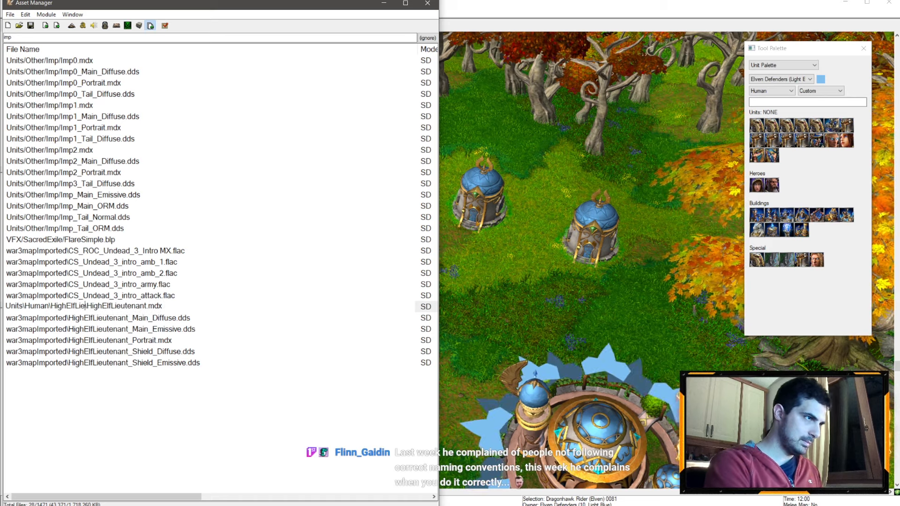
text(utene)
text(nt\)
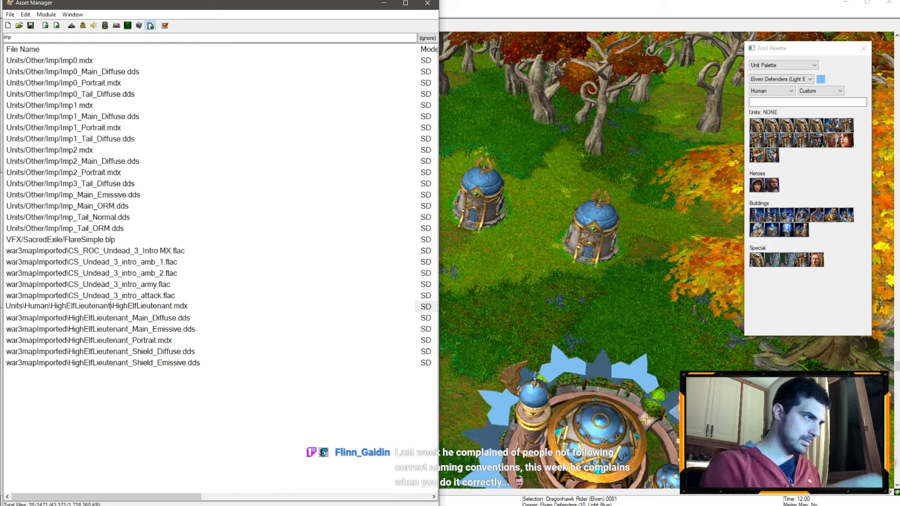
drag(113, 305, 5, 304)
key(ctrl+c)
click(142, 396)
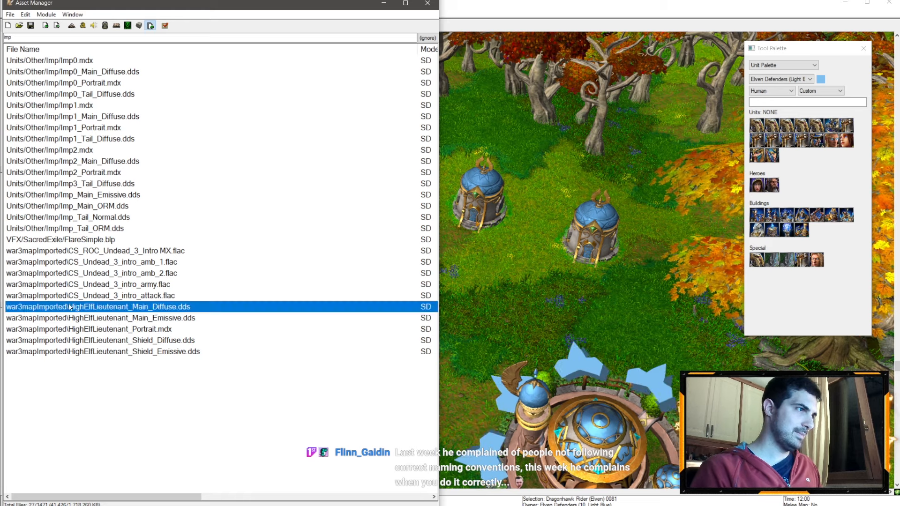
Replace the war3mapImported prefix of HighElfLieutenant_Main_Diffuse.dds and HighElfLieutenant_Main_Emissive.dds with Units\Human\HighElfLieutenant
double_click(69, 307)
drag(69, 307, 4, 307)
key(ctrl+v)
click(107, 379)
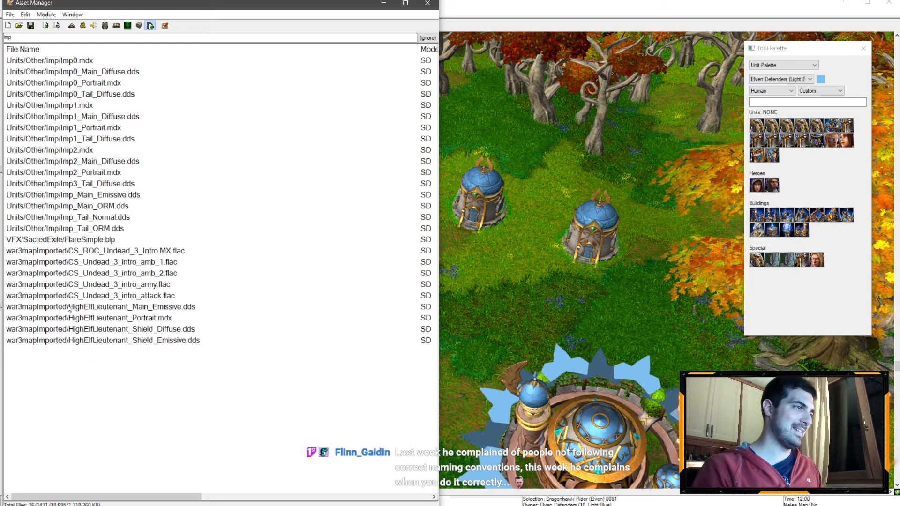
click(69, 307)
click(69, 307)
drag(69, 307, 4, 307)
key(ctrl+v)
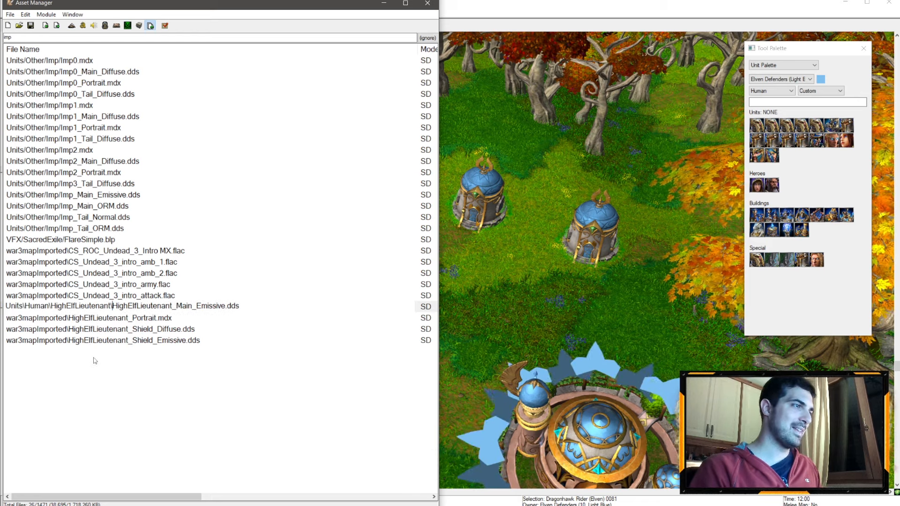
click(93, 360)
Move HighElfLieutenant_Portrait.mdx to the path Units\Human\HighElfLieutenant
double_click(66, 307)
drag(66, 307, 5, 307)
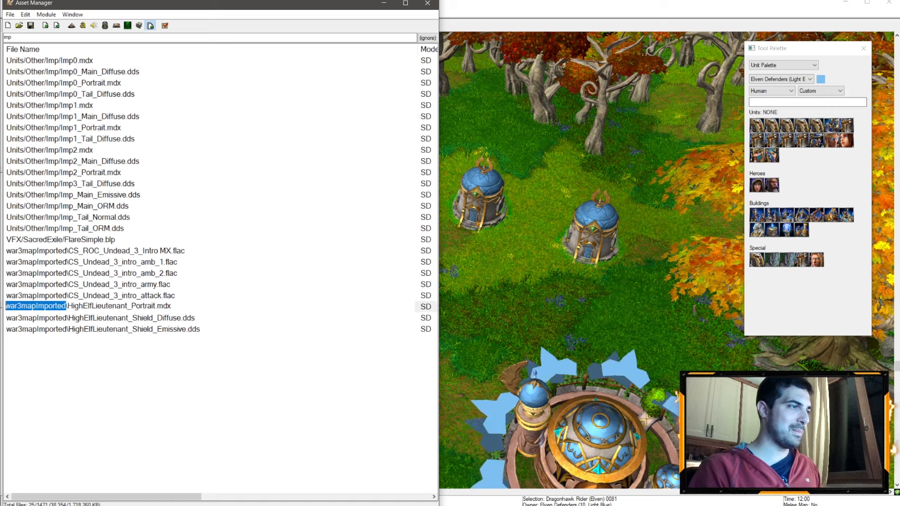
key(ctrl+v)
click(98, 357)
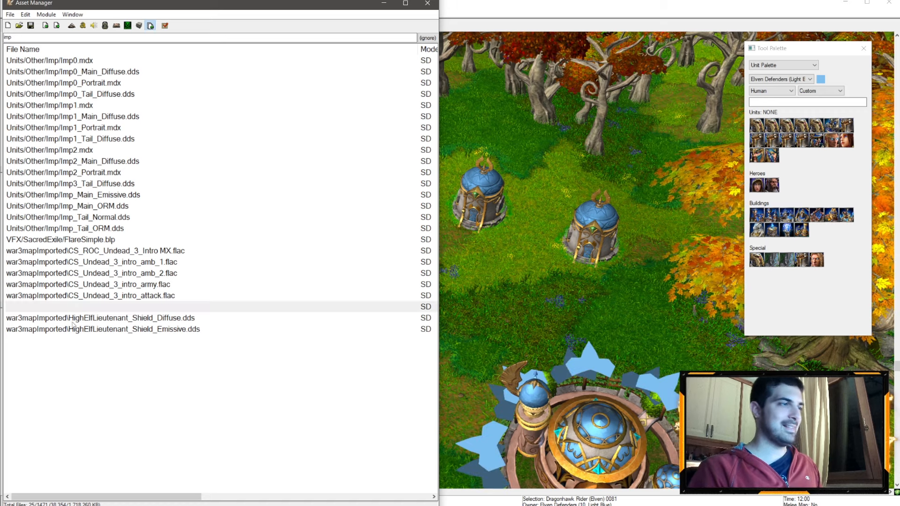
Change the path prefix of the lieutenant's Shield_Diffuse and Shield_Emissive textures to Units\Human\HighElfLieutenant
double_click(68, 307)
drag(68, 307, 5, 307)
key(ctrl+v)
click(89, 345)
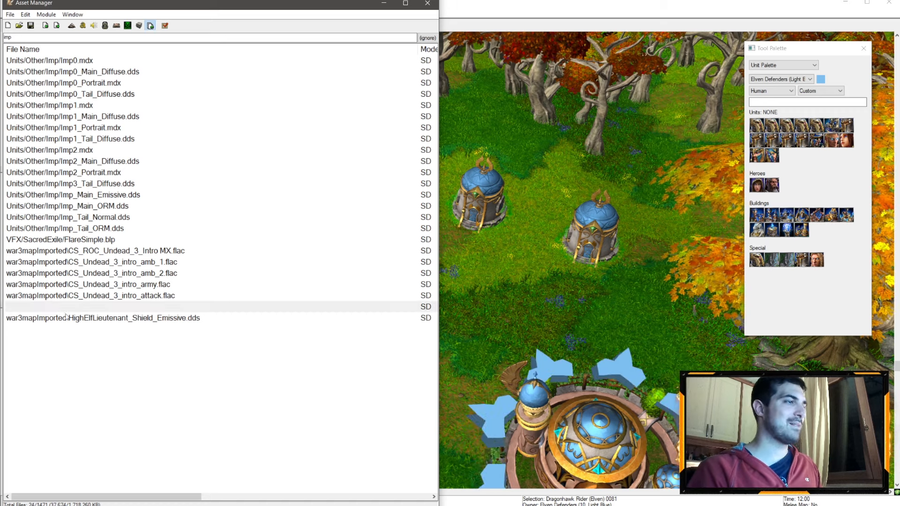
double_click(69, 310)
drag(69, 308, 5, 307)
text(Units/Other/Imp/HighElfLieutenant)
click(124, 366)
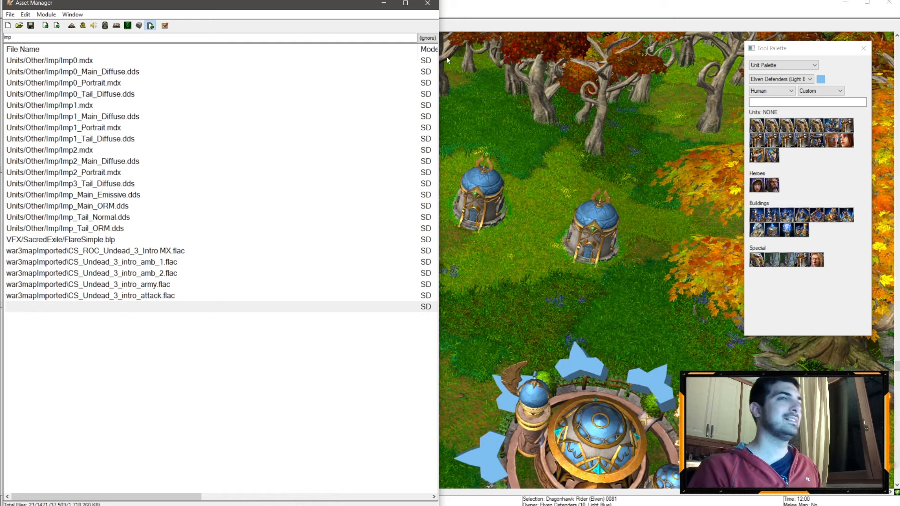
Close the Asset Manager and show the Lieutenant (Elven) unit in the Object Editor
click(427, 4)
key(F6)
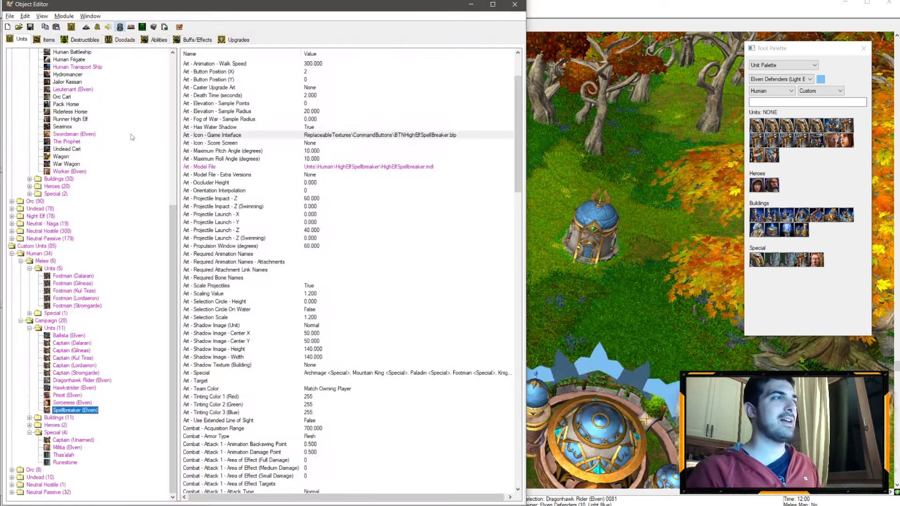
scroll(84, 366, up, 10)
click(71, 320)
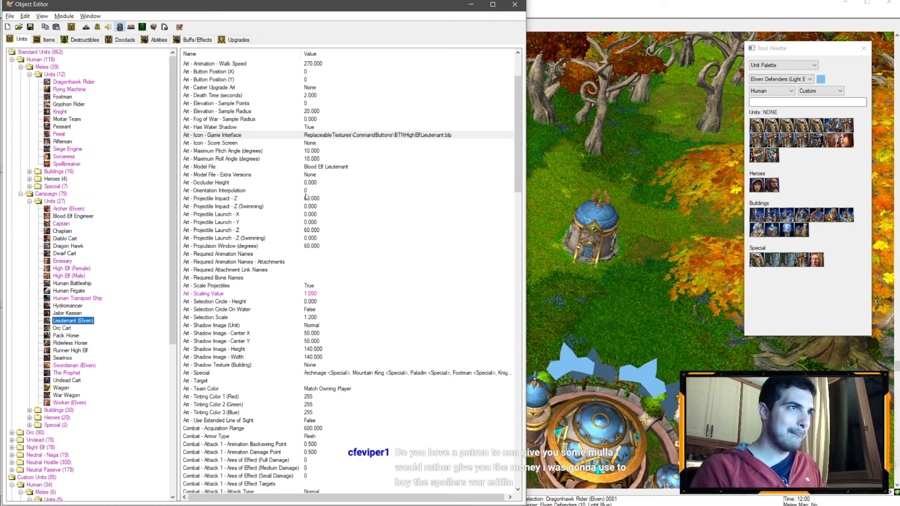
Set Lieutenant (Elven)'s model file to the imported Units\Human\HighElfLieutenant\HighElfLieutenant.mdx and minimise the Object Editor
double_click(319, 167)
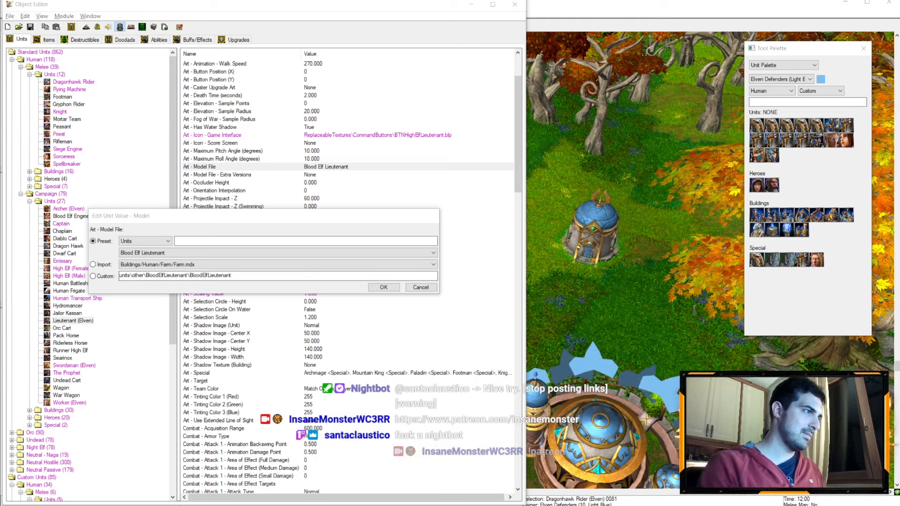
click(92, 265)
scroll(297, 264, down, 3)
click(433, 264)
drag(433, 285, 442, 441)
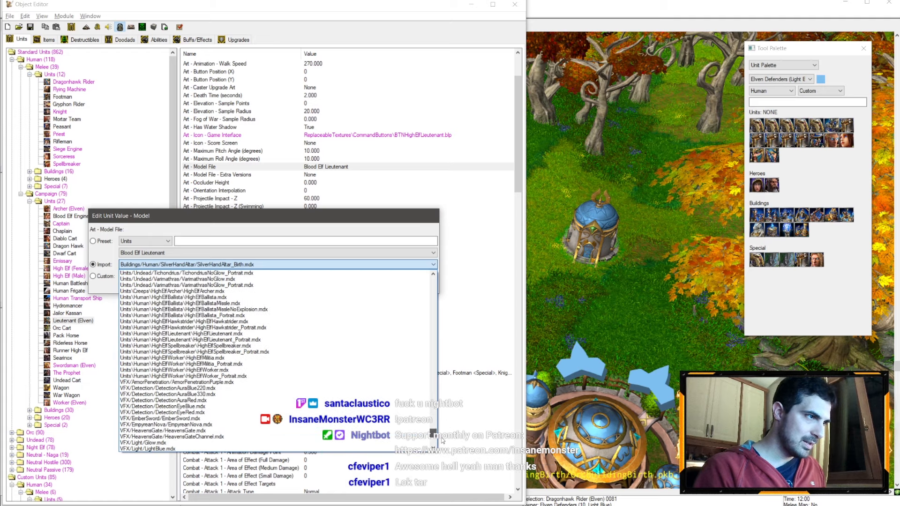
click(200, 334)
click(382, 287)
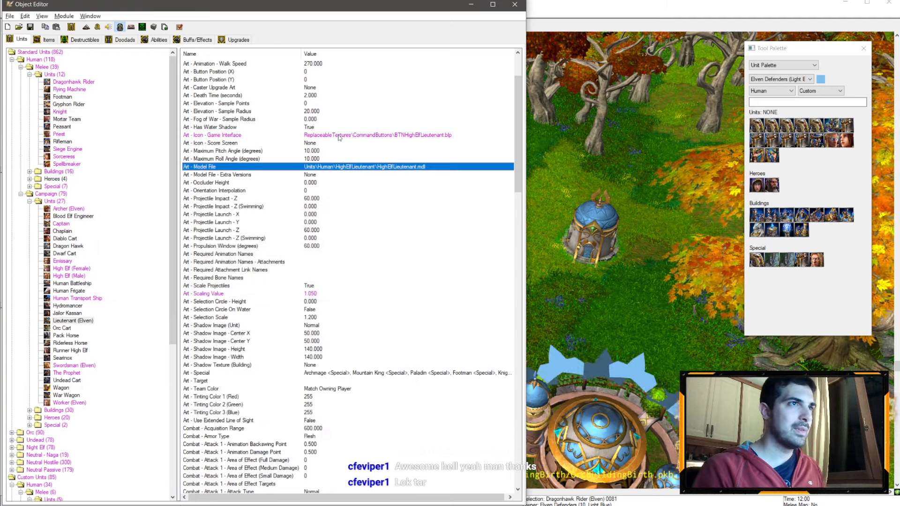
click(470, 4)
Examine the elven units and buildings of the blue base on the map, including the units around the barracks
right_drag(328, 262, 409, 332)
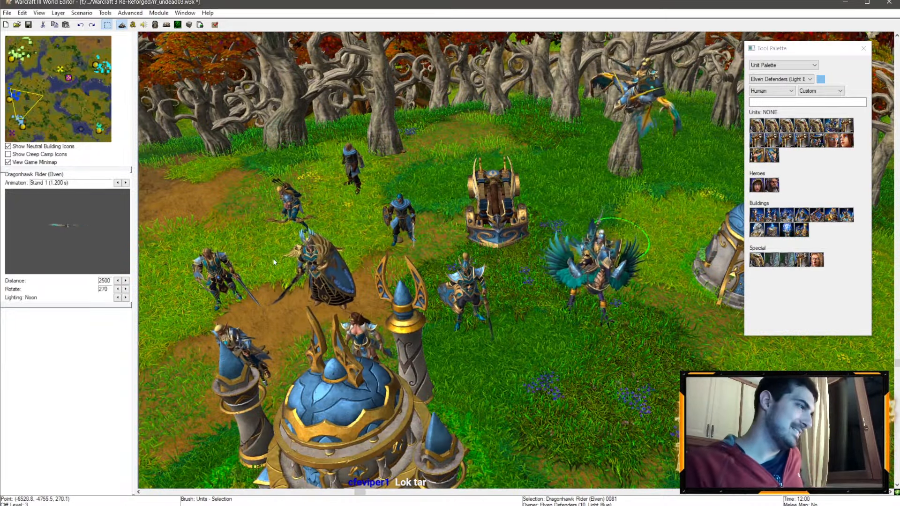
scroll(274, 253, down, 5)
scroll(389, 273, up, 5)
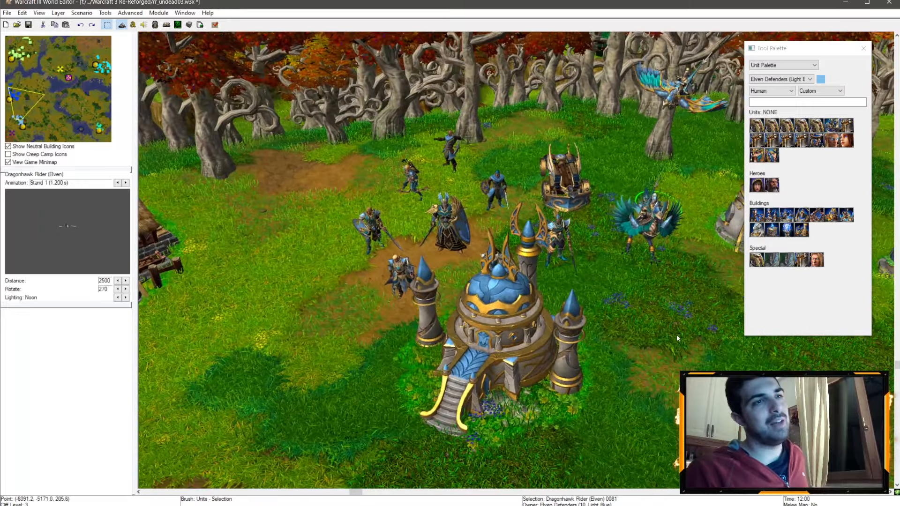
right_drag(676, 335, 595, 272)
click(479, 257)
scroll(558, 277, down, 4)
click(563, 322)
right_drag(564, 323, 412, 260)
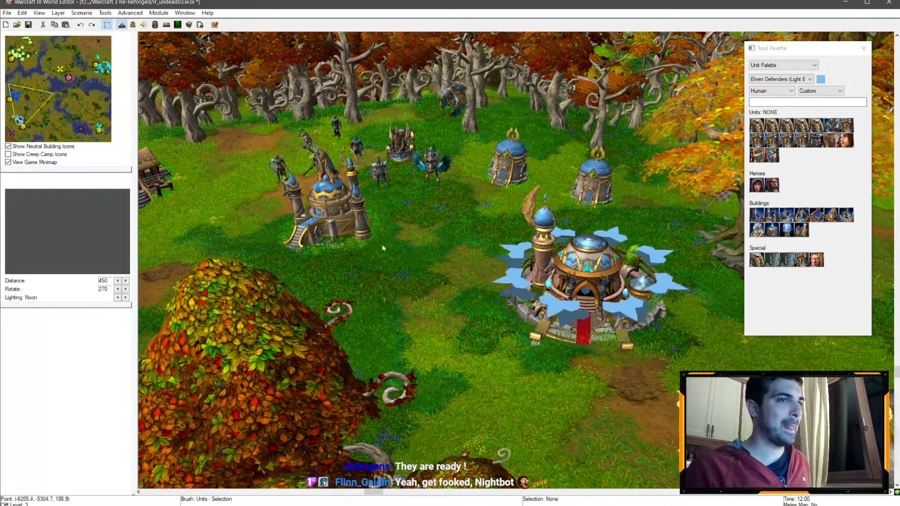
right_drag(382, 324, 466, 372)
right_drag(384, 174, 367, 279)
scroll(367, 281, down, 2)
Go to the northwestern elven base and examine its altar and the neighbouring crystal tower
click(31, 50)
right_drag(160, 253, 472, 309)
scroll(566, 379, up, 2)
scroll(609, 308, up, 2)
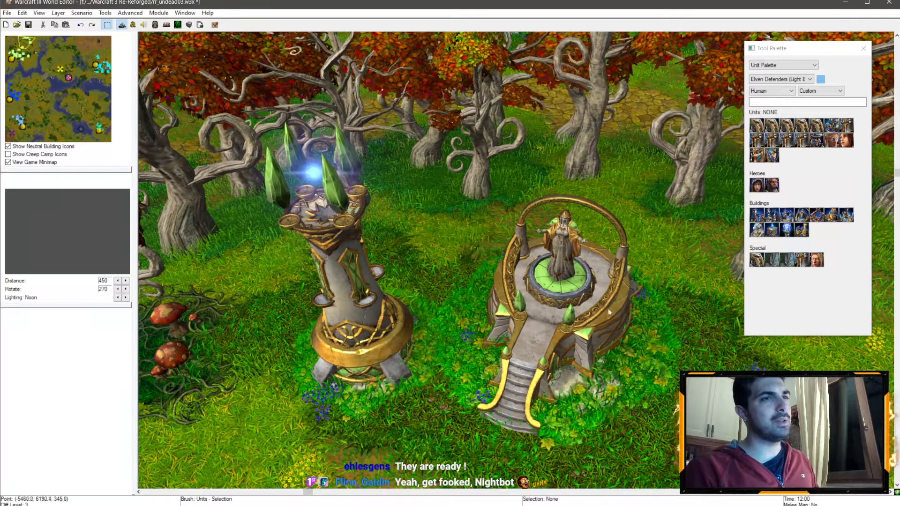
click(609, 308)
scroll(609, 308, down, 2)
key(Escape)
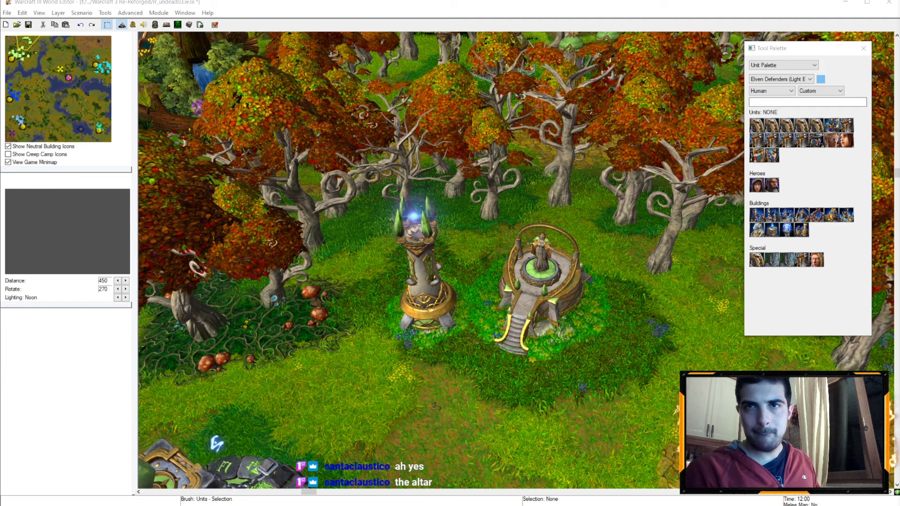
key(Left)
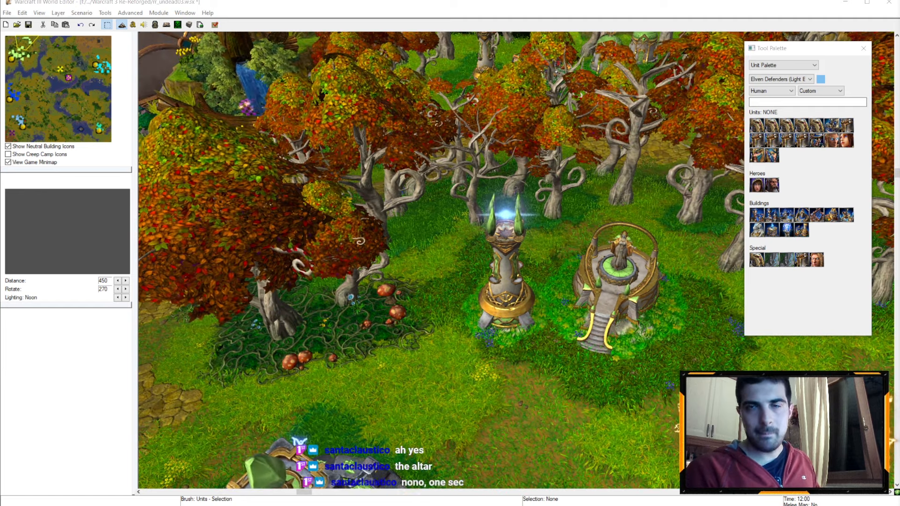
key(Left)
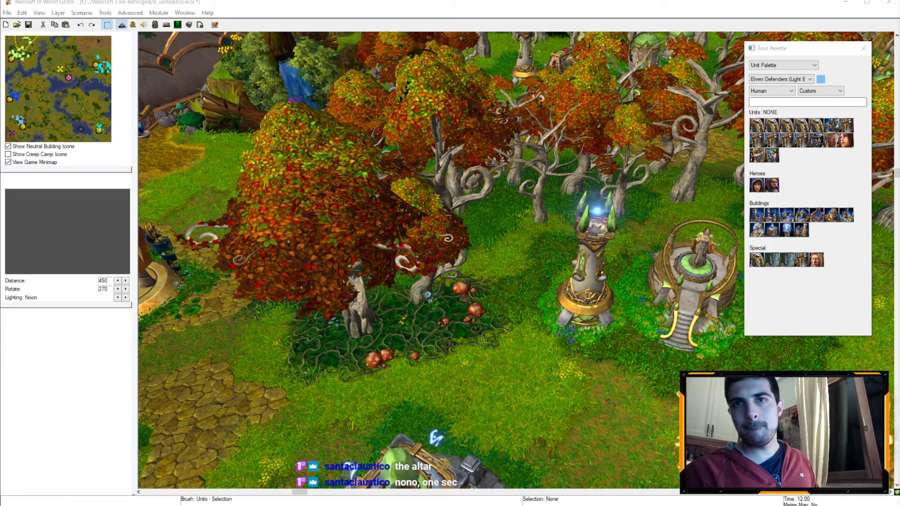
scroll(516, 290, down, 2)
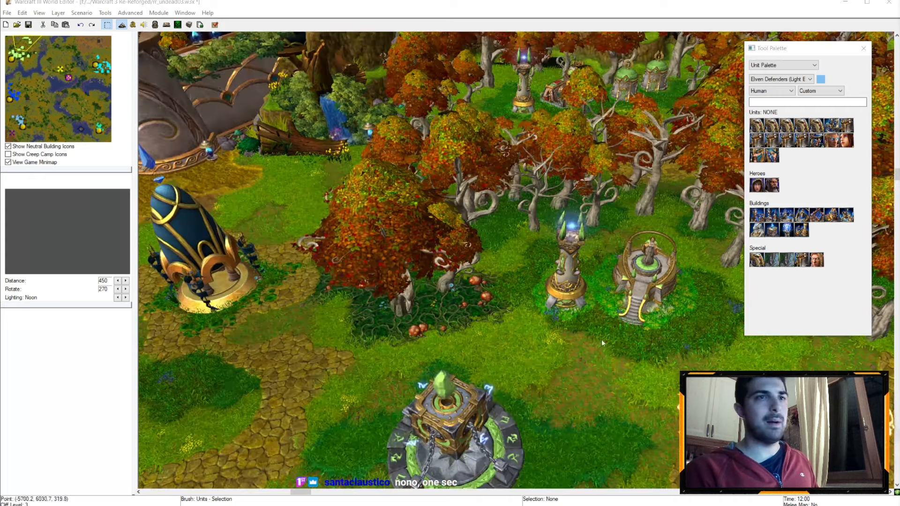
Examine the green elven base's buildings, inspecting Barracks (Elven) and Palace (Elven) up close
right_drag(601, 339, 620, 231)
scroll(563, 305, down, 4)
right_drag(539, 307, 498, 205)
click(621, 260)
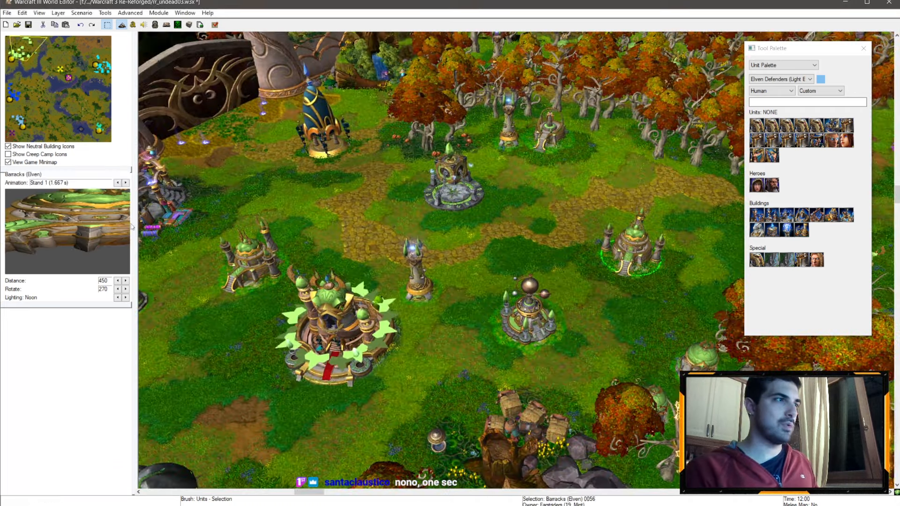
click(495, 237)
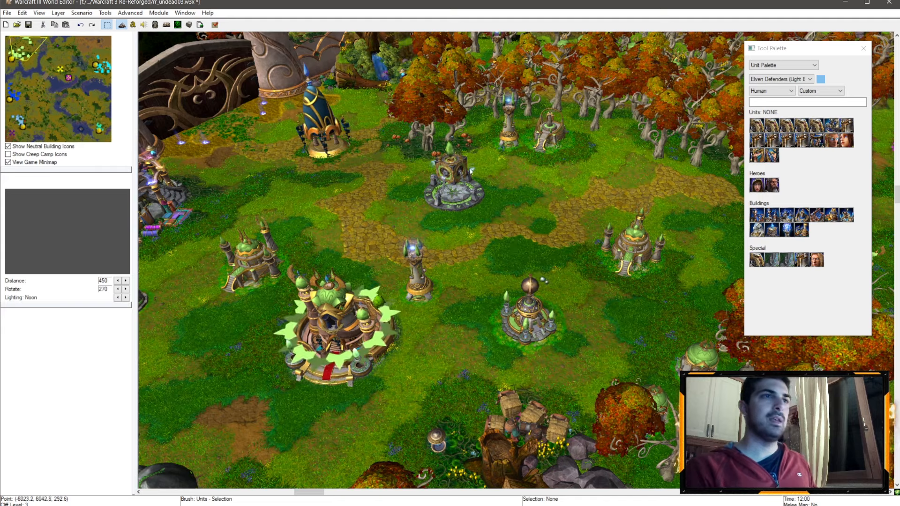
scroll(470, 266, down, 2)
right_drag(470, 266, 575, 267)
scroll(575, 267, up, 2)
click(472, 301)
scroll(474, 302, up, 6)
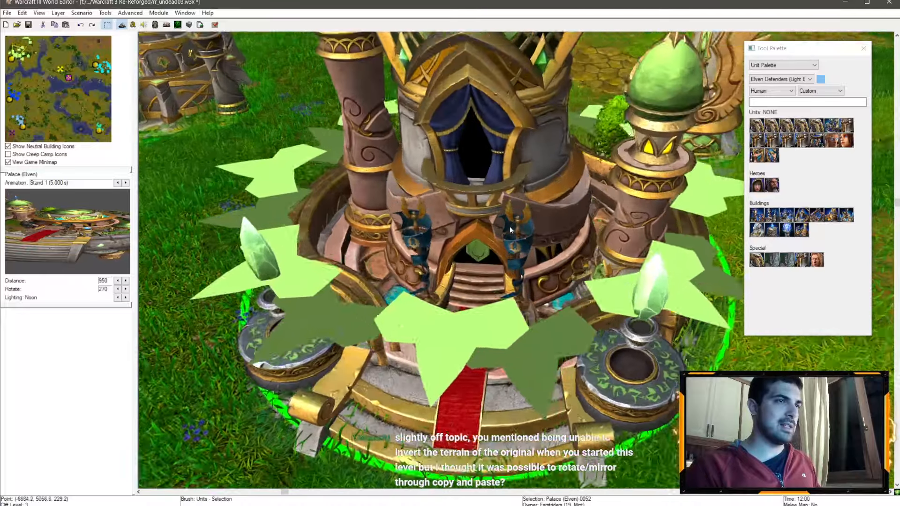
ctrl+right_drag(510, 230, 445, 153)
scroll(445, 153, down, 2)
scroll(444, 154, down, 2)
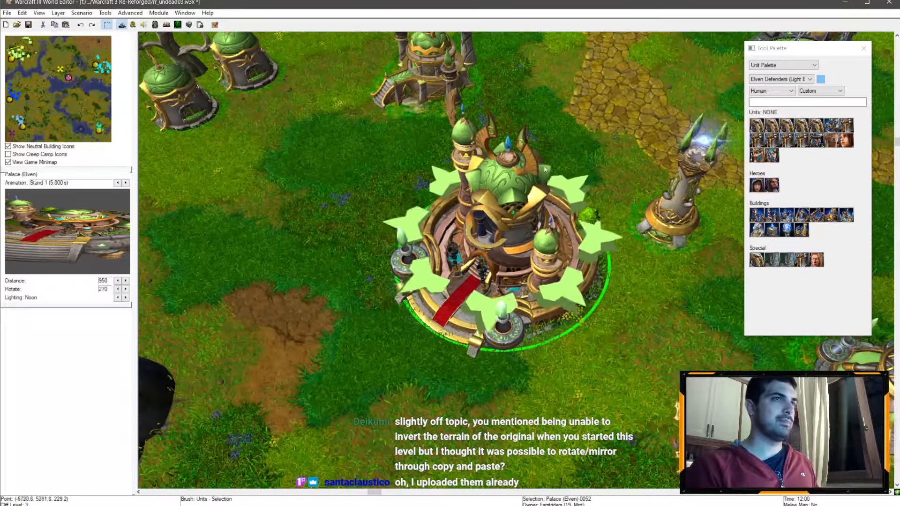
Deselect the palace and return to the southwestern light-blue elven base to examine the units gathered behind the barracks
click(566, 148)
scroll(566, 147, down, 2)
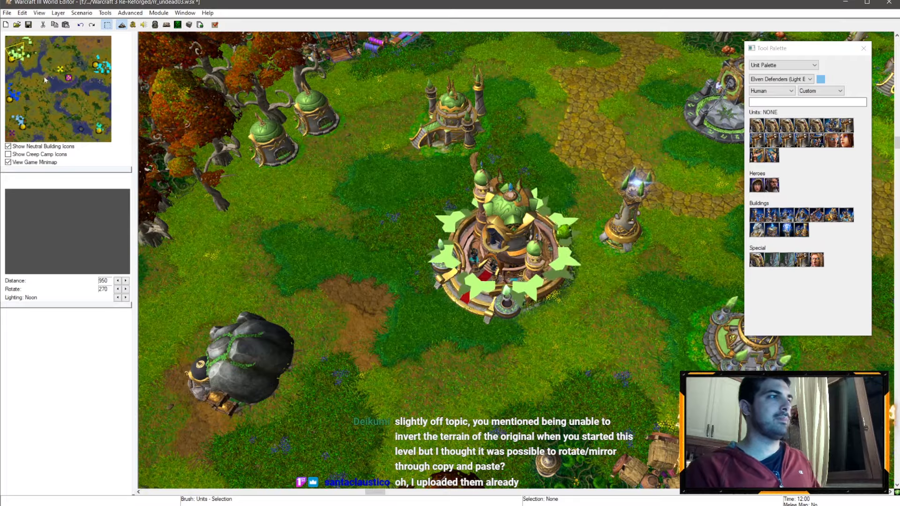
click(17, 96)
drag(17, 96, 23, 119)
right_drag(518, 197, 639, 284)
scroll(637, 280, up, 6)
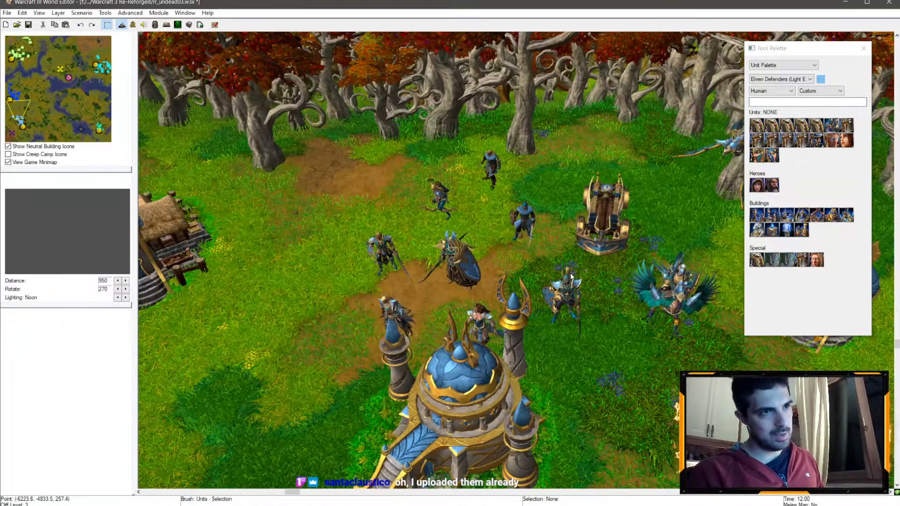
scroll(539, 281, down, 5)
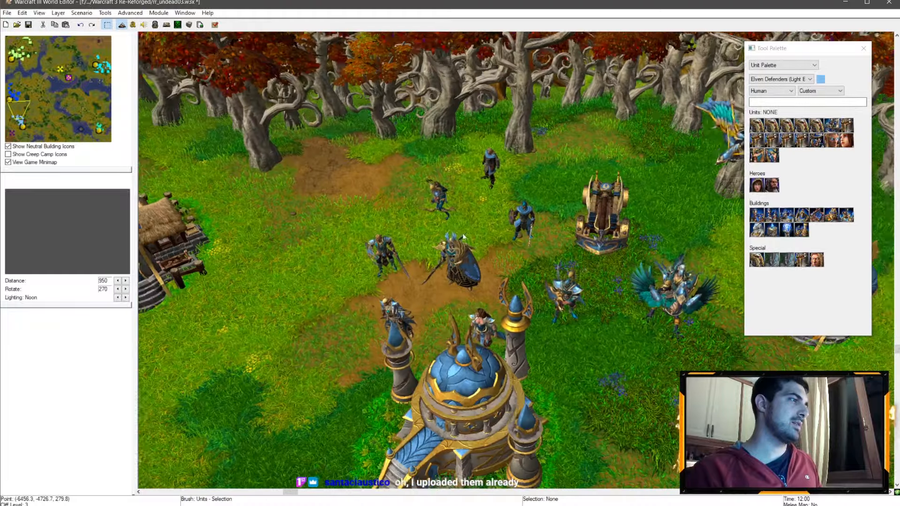
scroll(511, 283, down, 4)
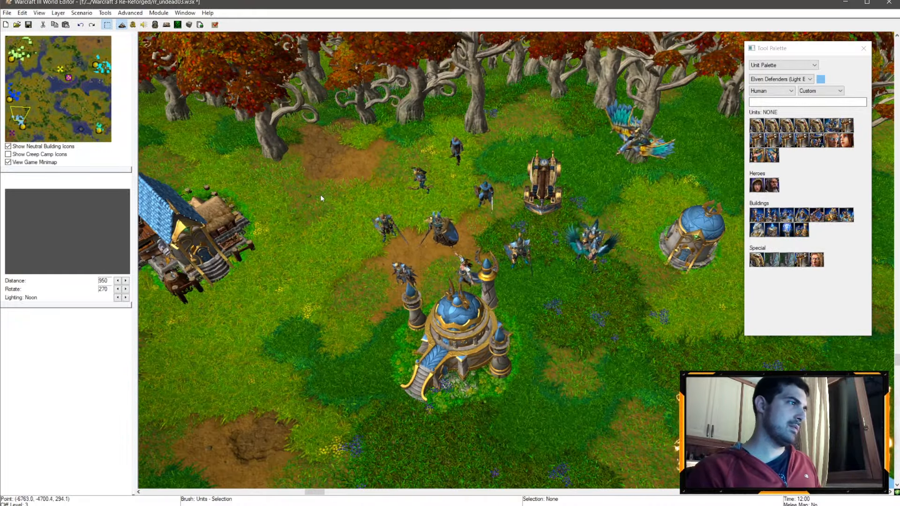
key(alt+Tab)
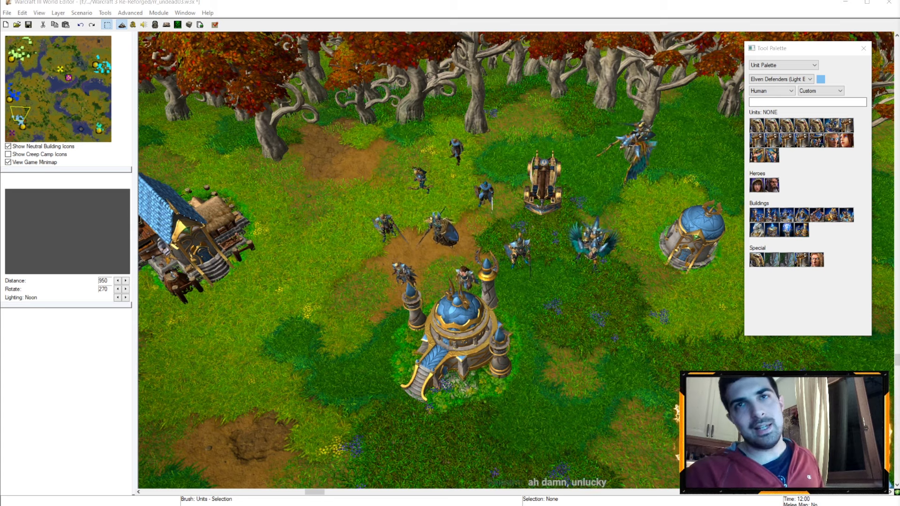
key(alt+Tab)
key(alt+Tab)
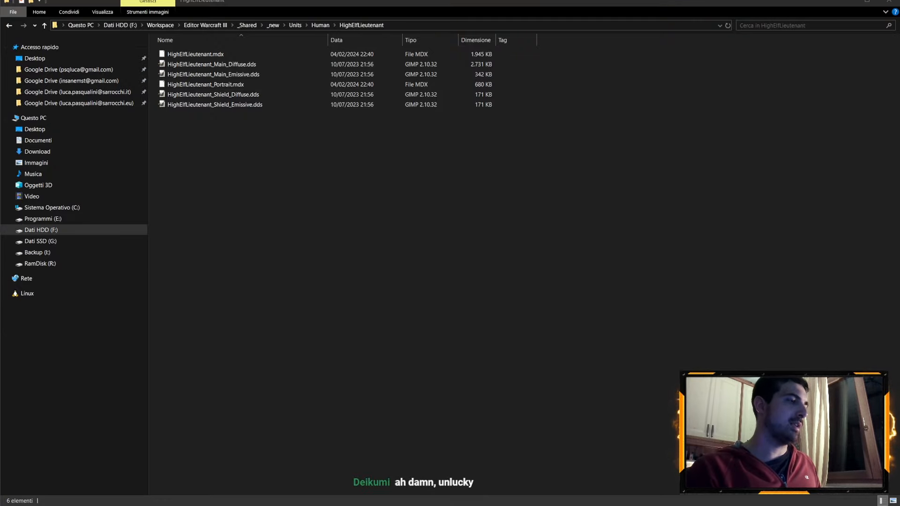
Survey the map's forests and paths from high above, ending at the dark-blue elven base on the western edge
scroll(225, 308, down, 6)
ctrl+right_drag(293, 271, 22, 274)
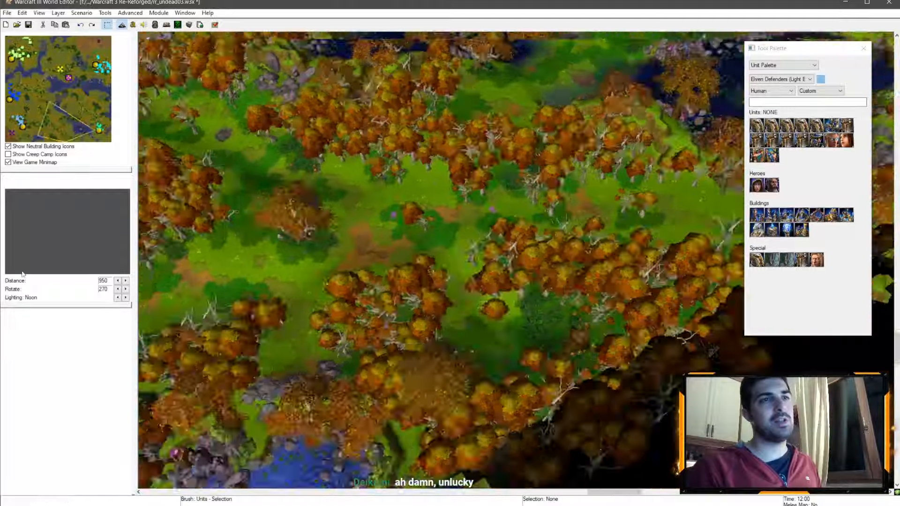
right_drag(539, 155, 372, 233)
right_drag(445, 399, 764, 324)
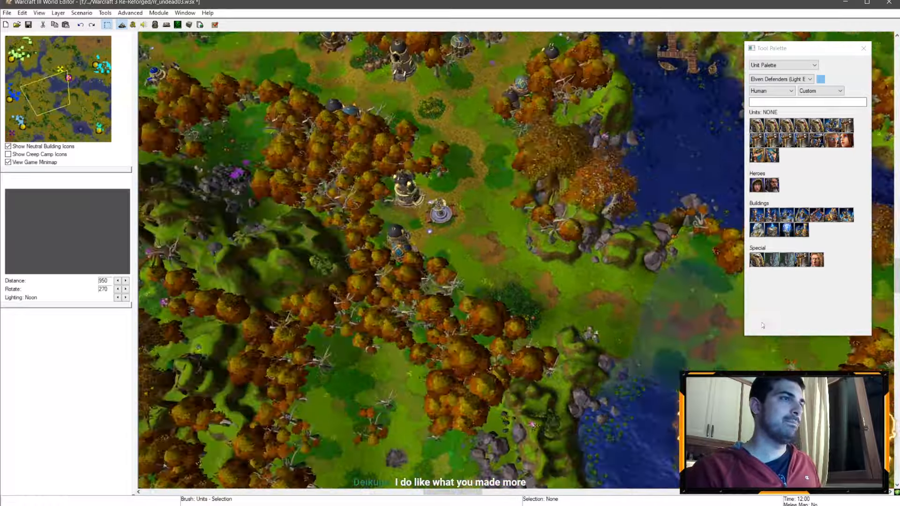
right_drag(351, 150, 327, 333)
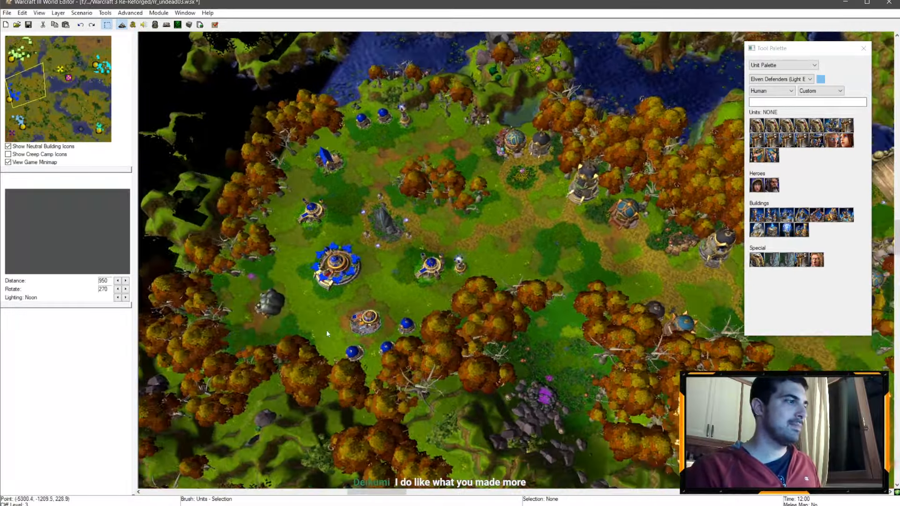